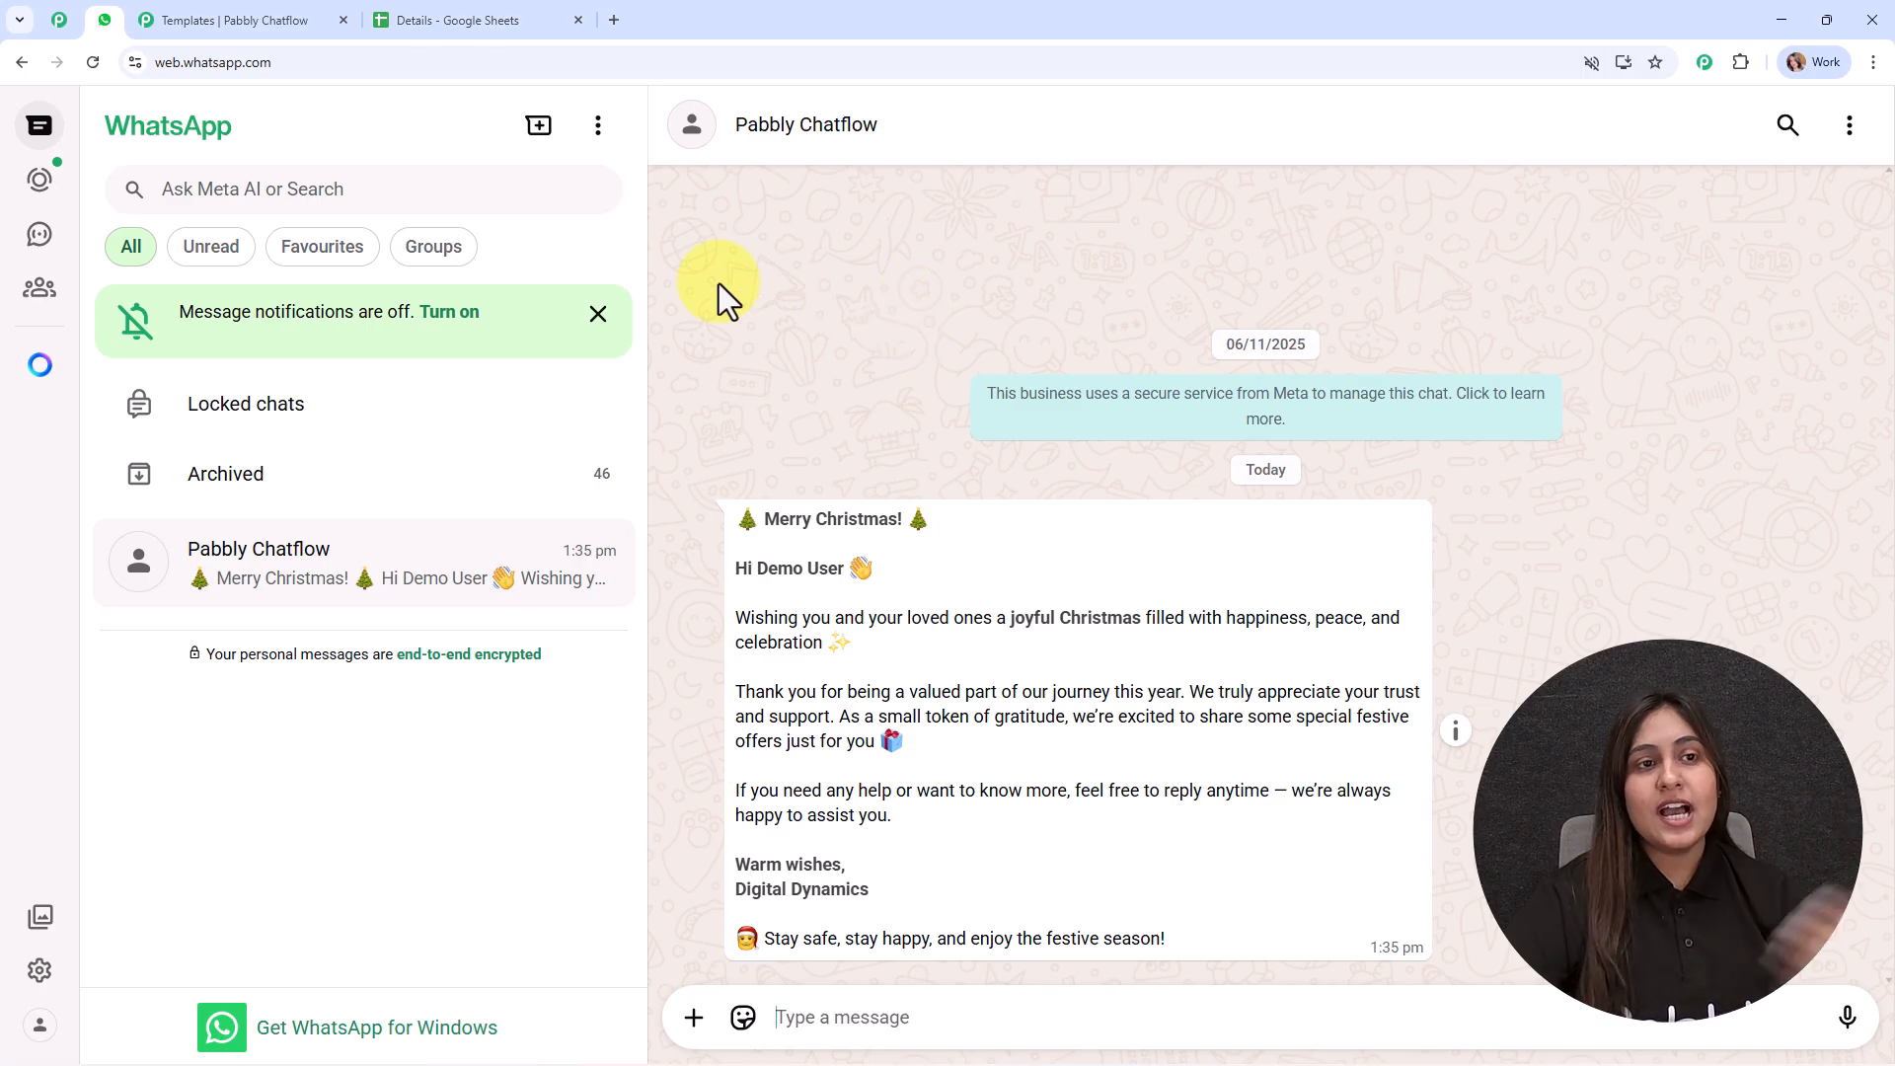
- Switch to the Details spreadsheet to review its contact columns, and return to the WhatsApp chat
click(440, 18)
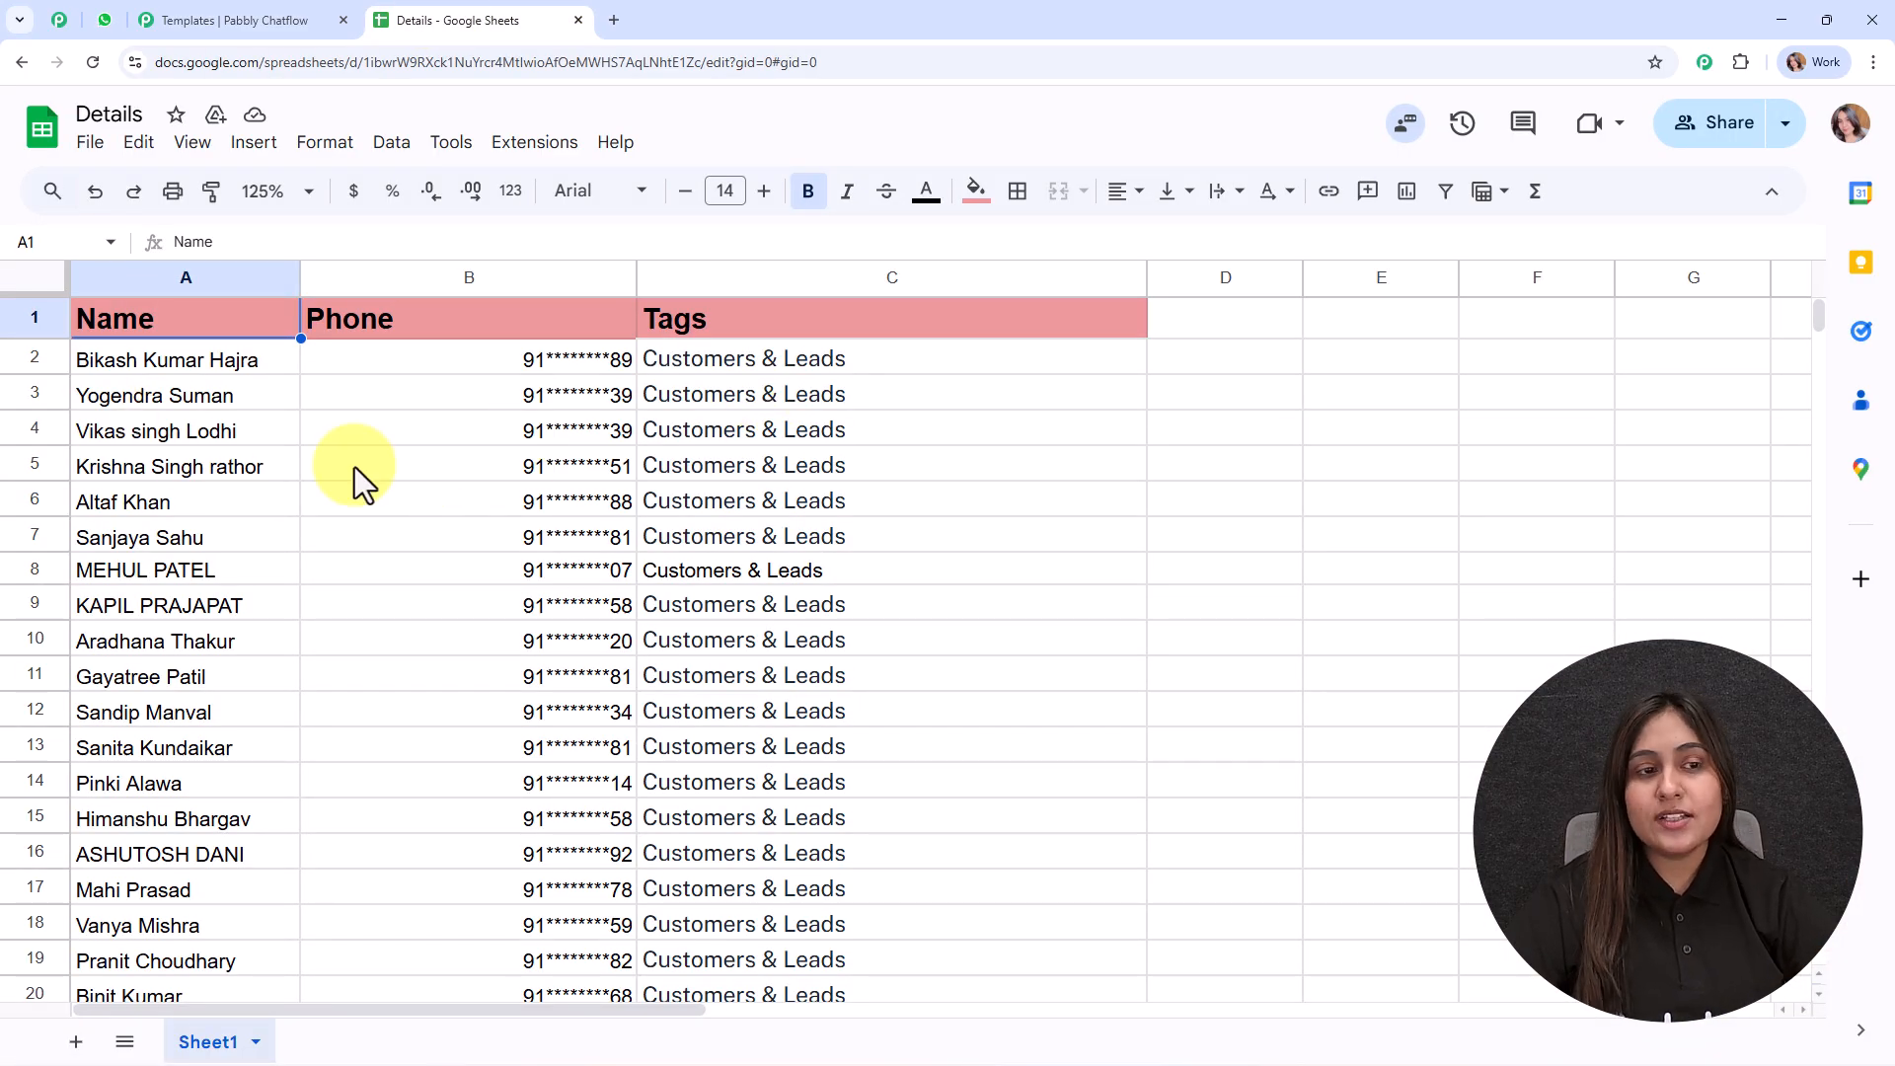
click(105, 19)
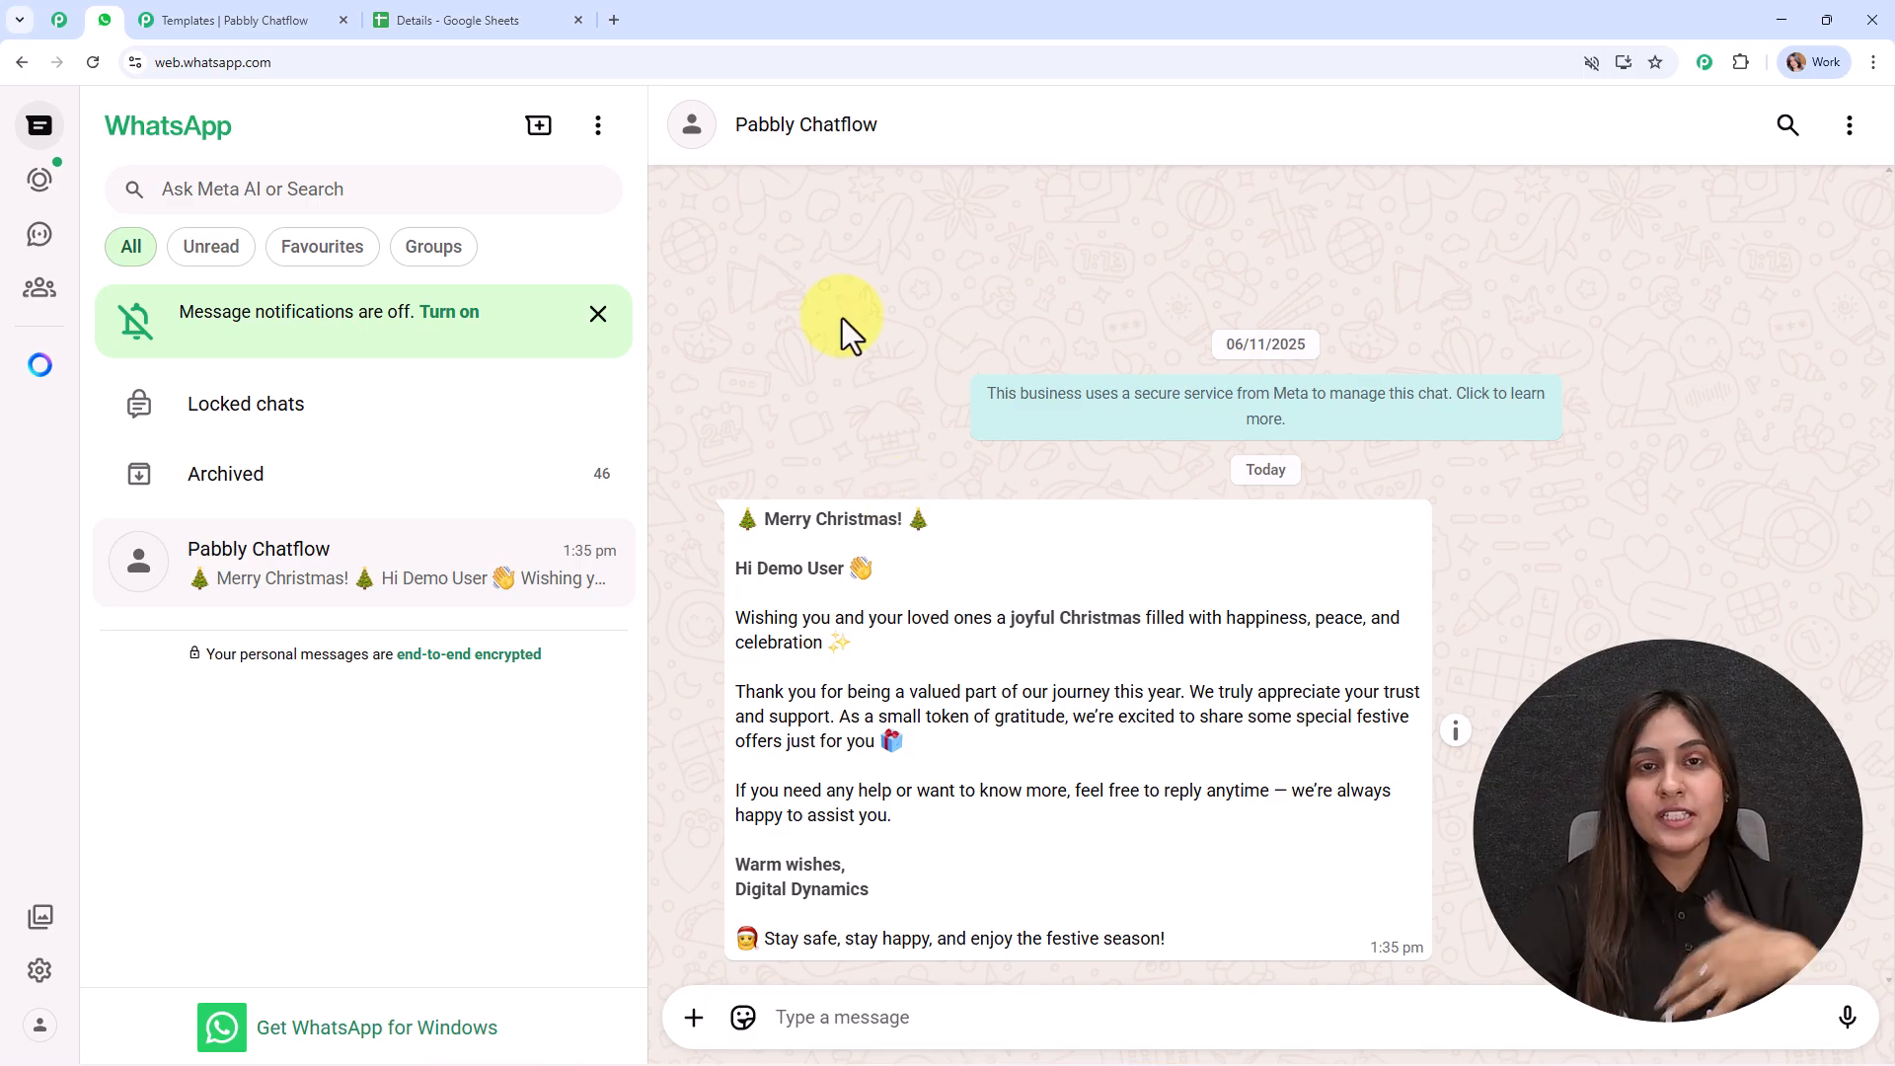
- Open the Pabbly Chatflow website in a new browser tab and go to its sign-in
click(604, 8)
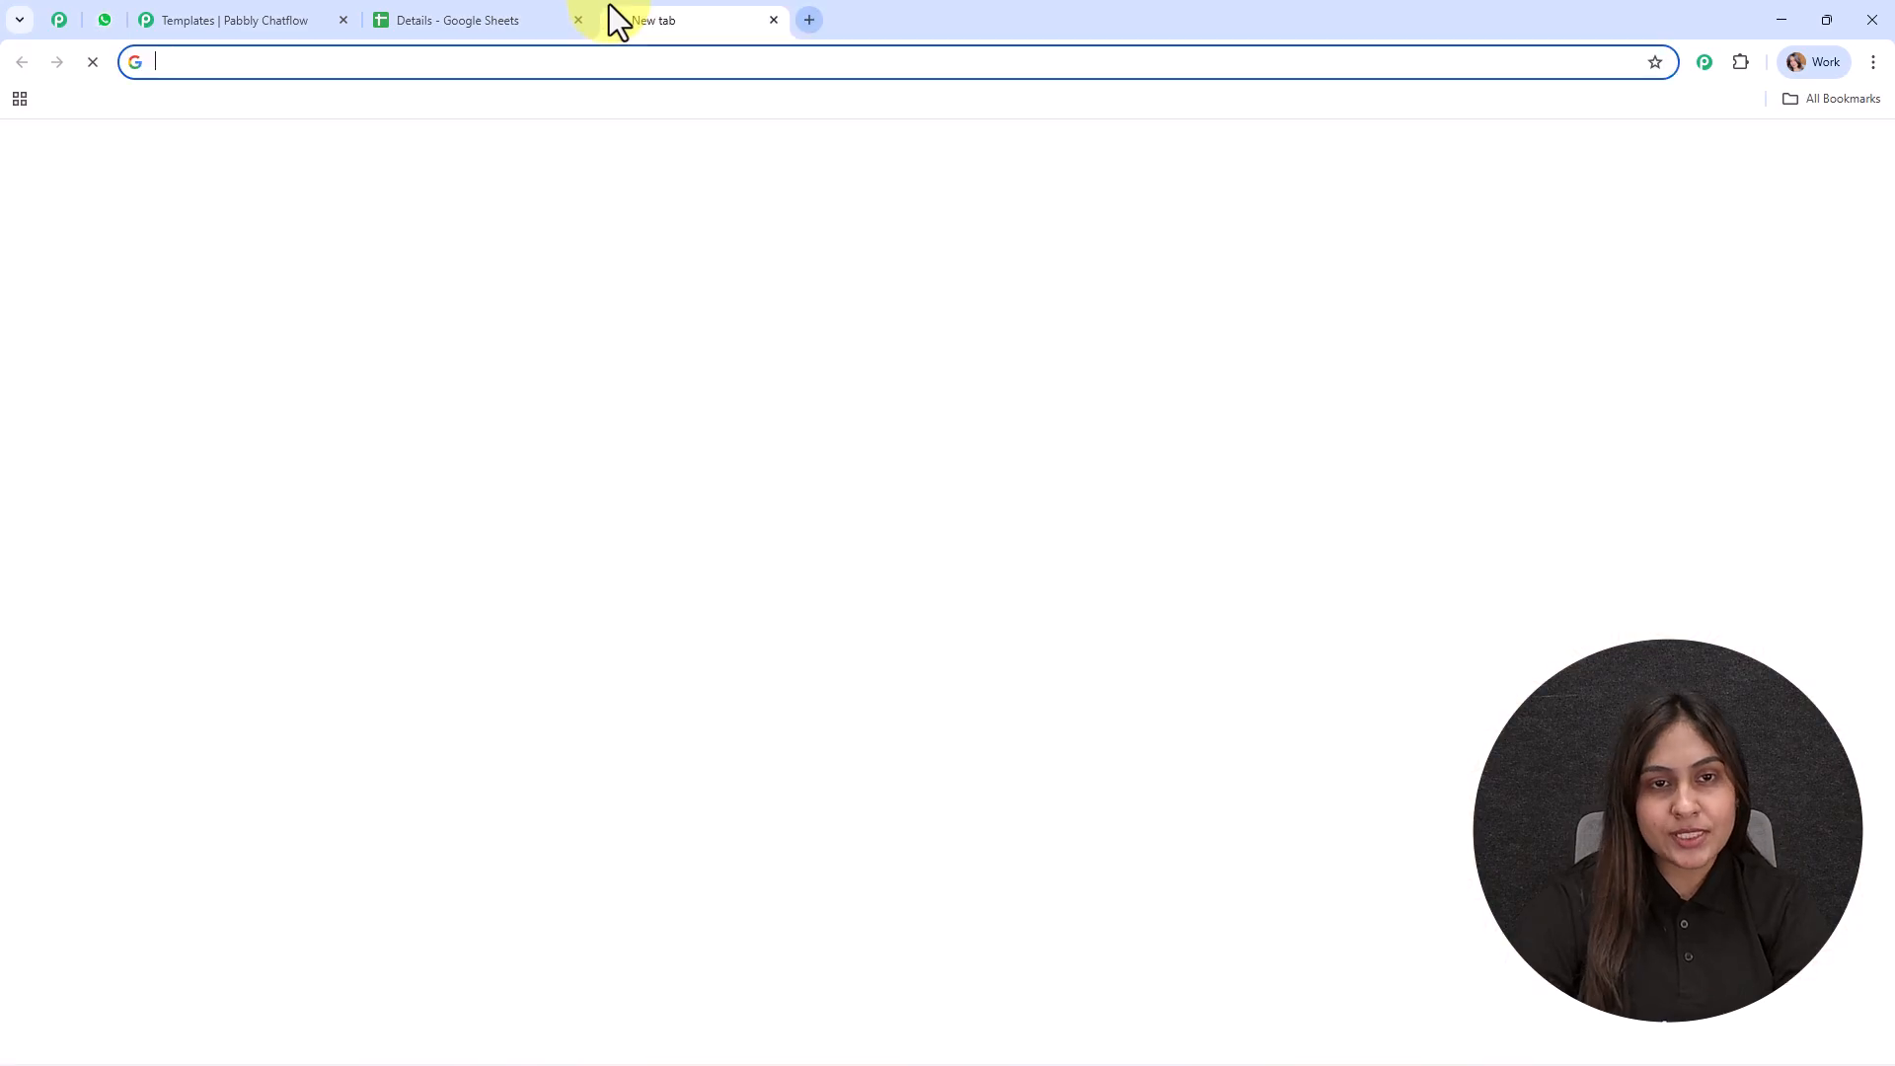
text(pabb)
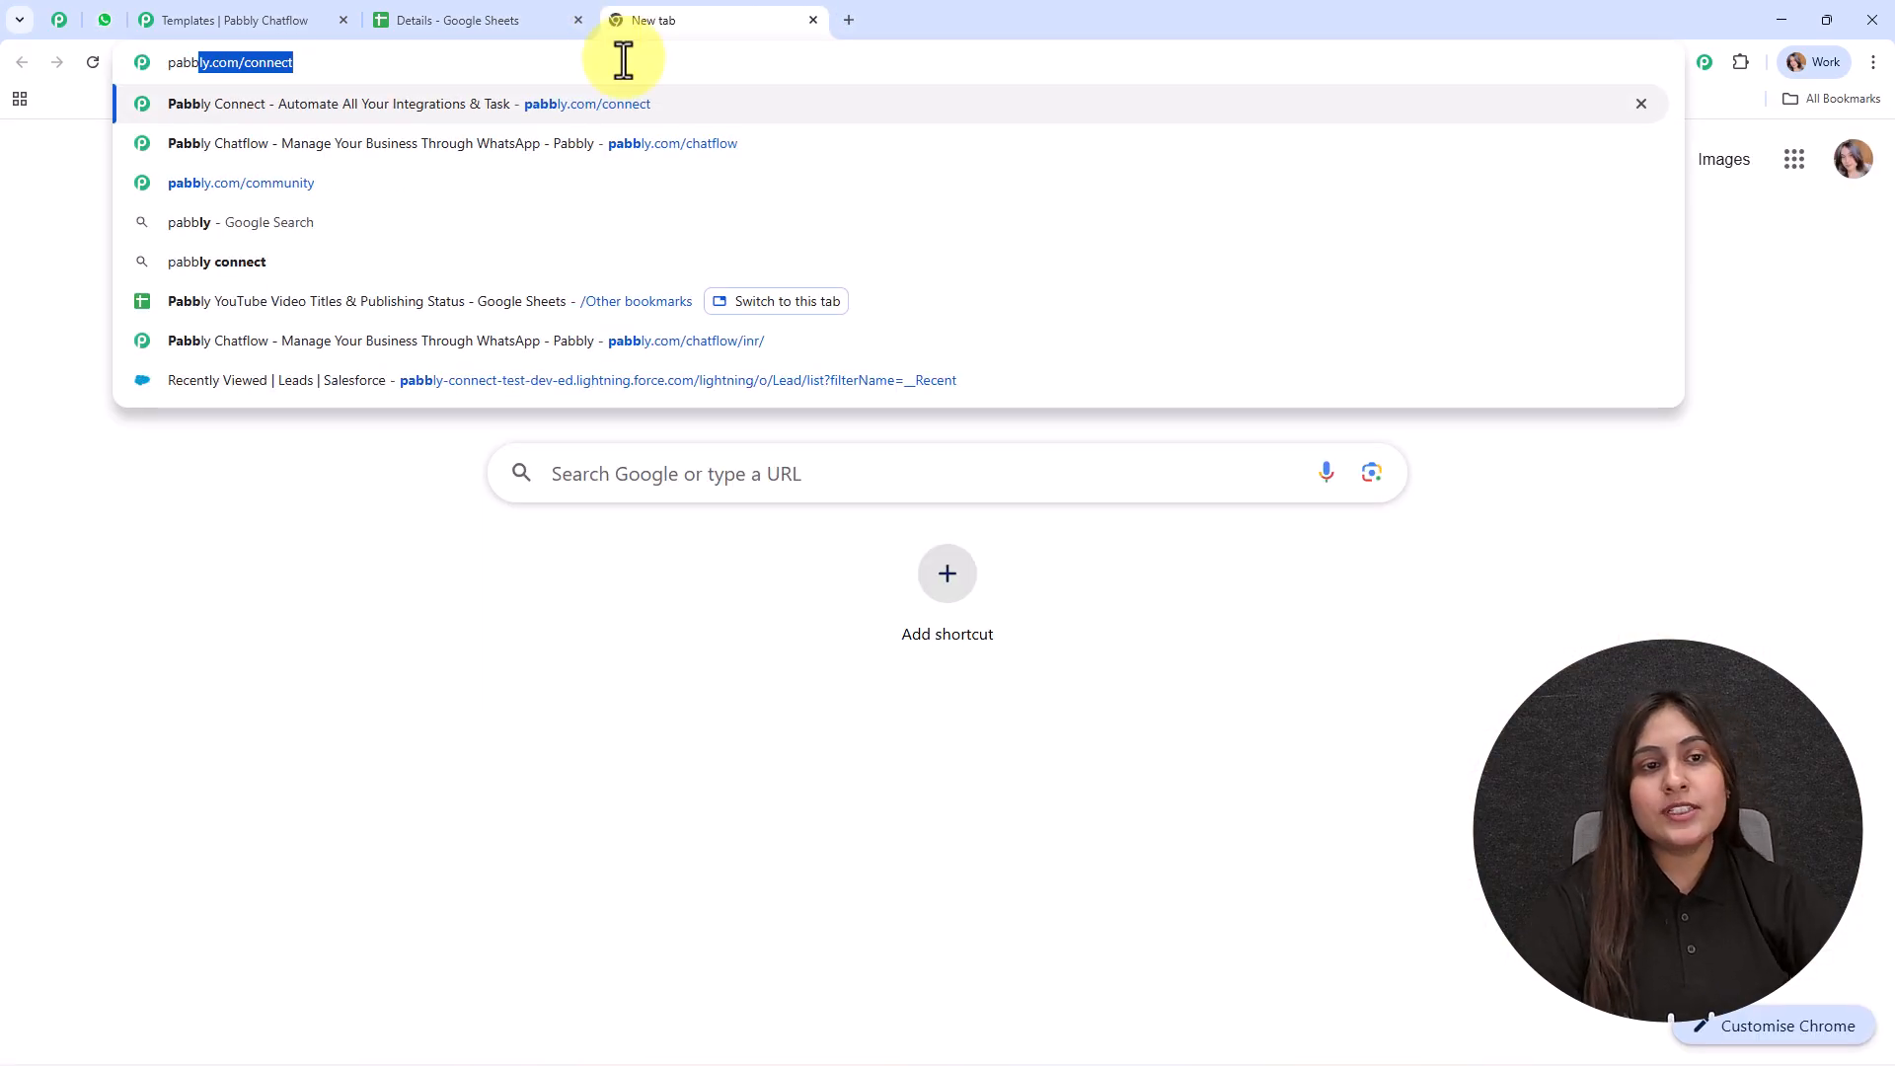
click(643, 145)
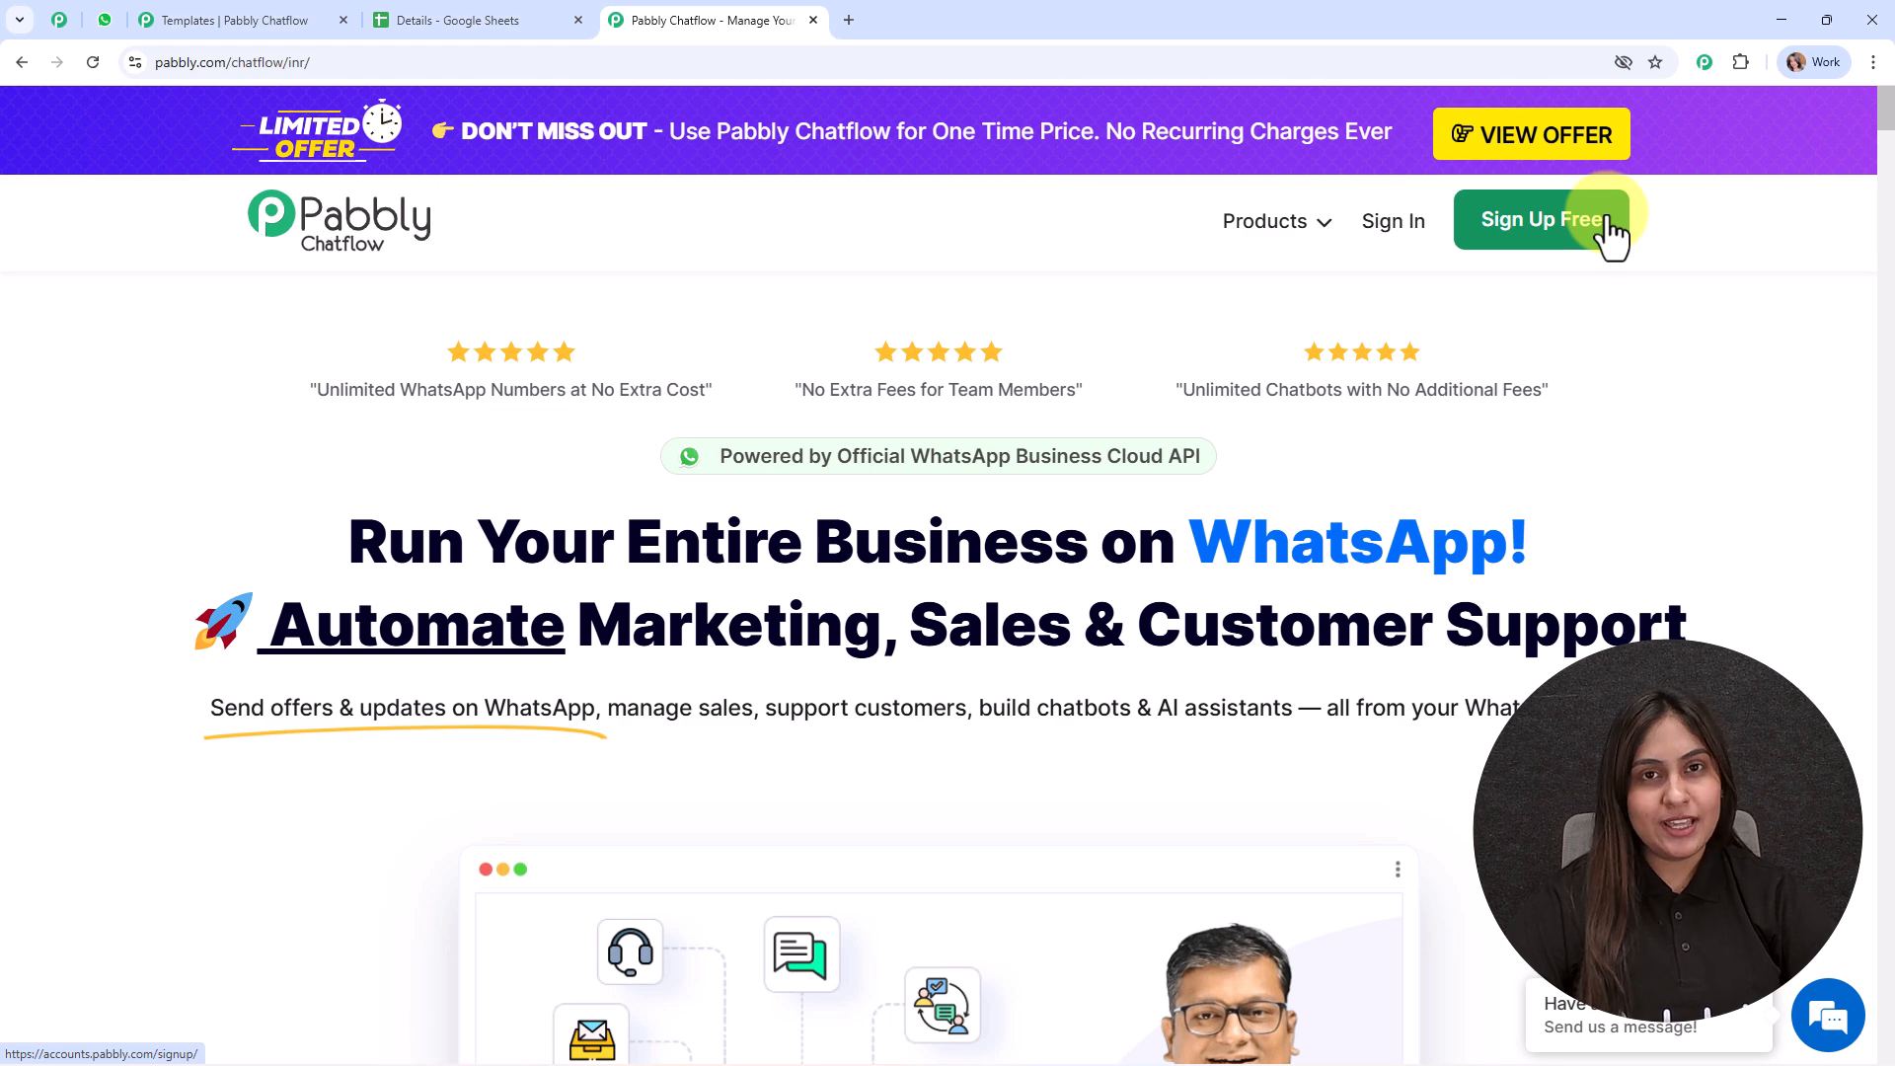
click(1406, 239)
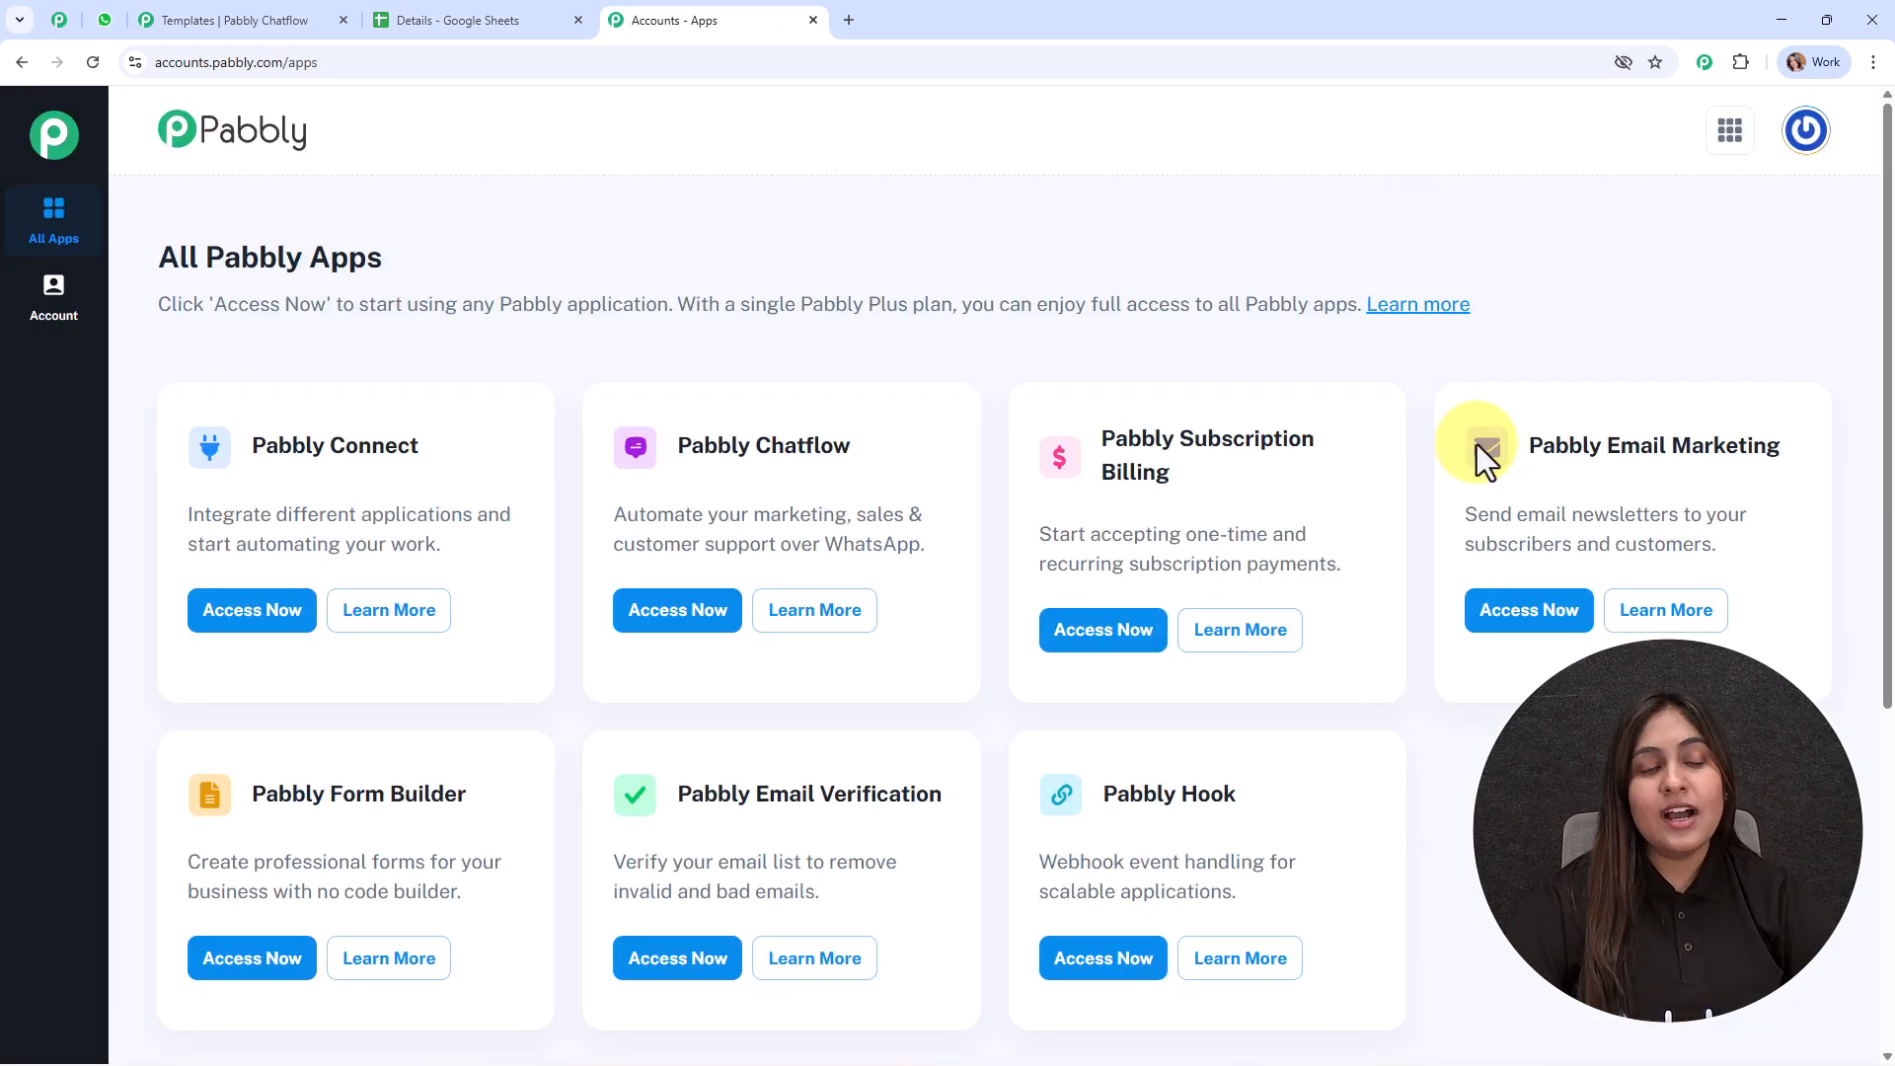
- Access Pabbly Chatflow from the All Pabbly Apps page
drag(117, 246, 553, 245)
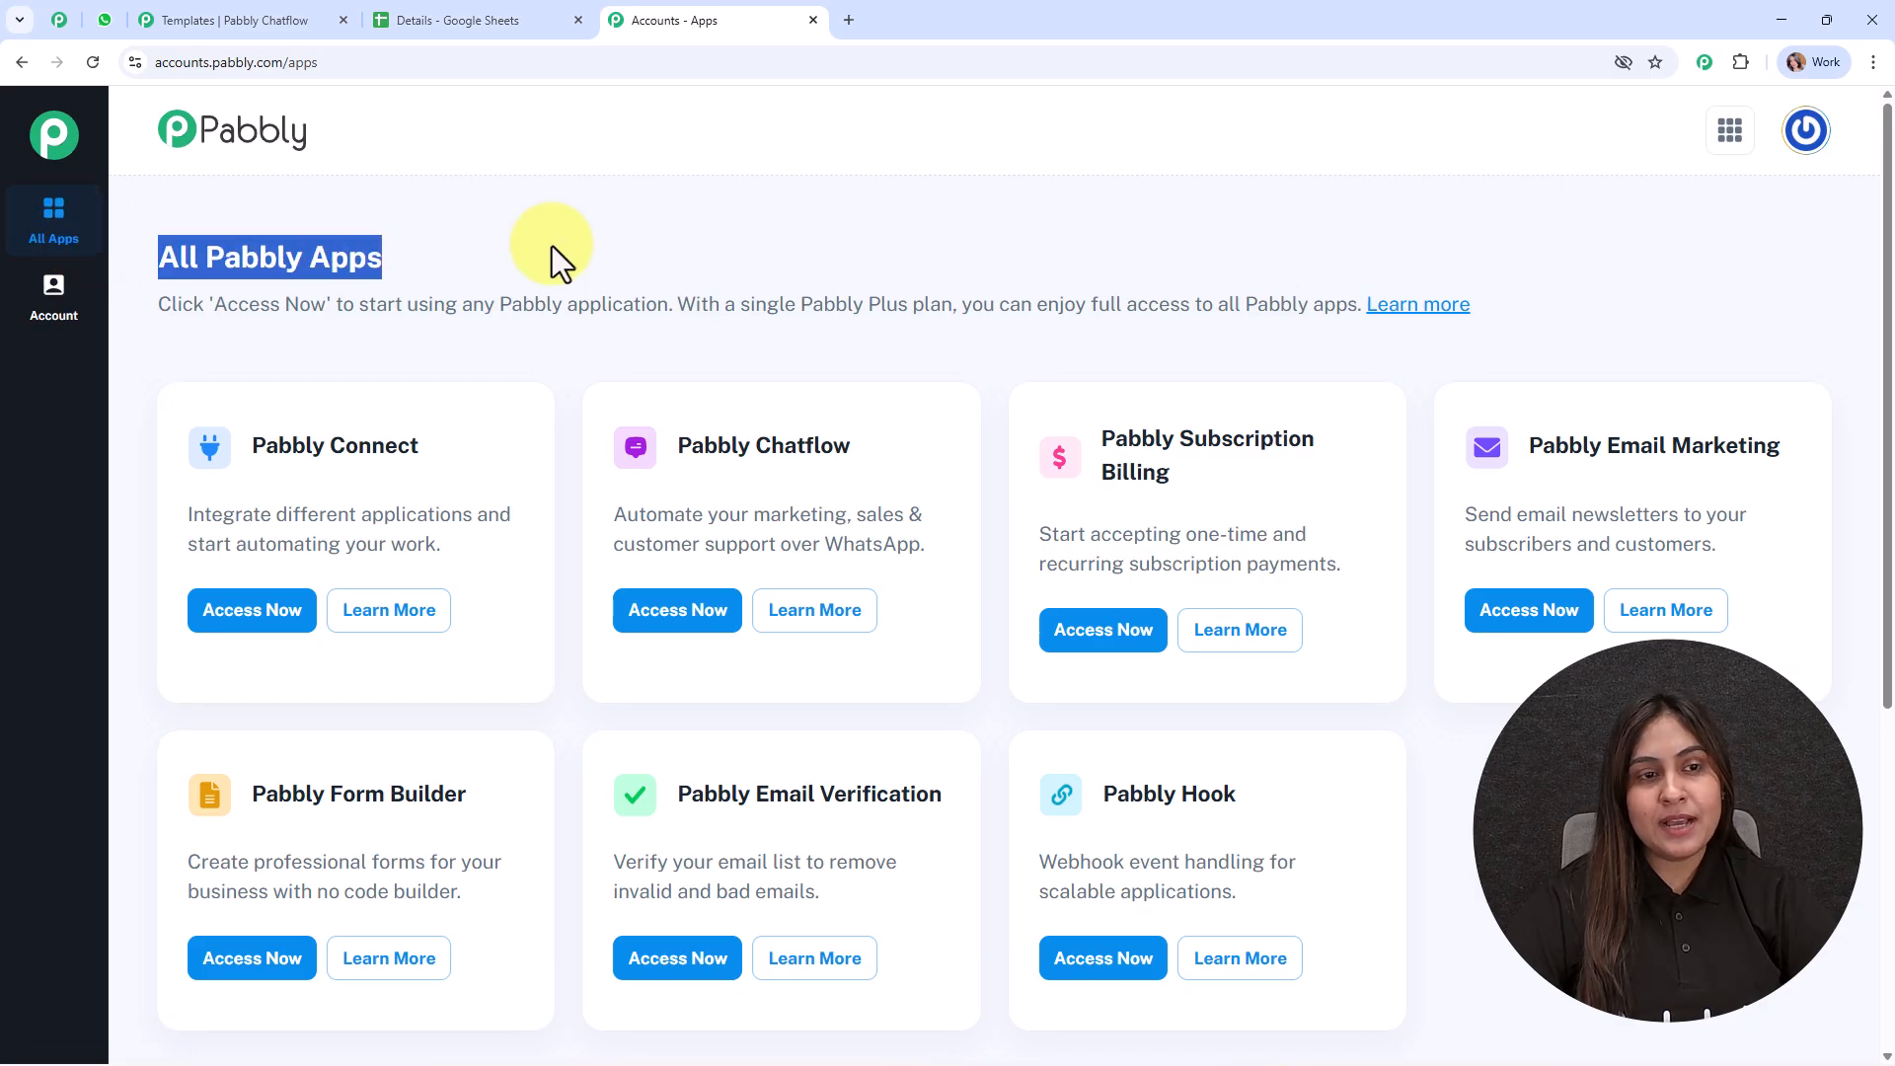
click(902, 245)
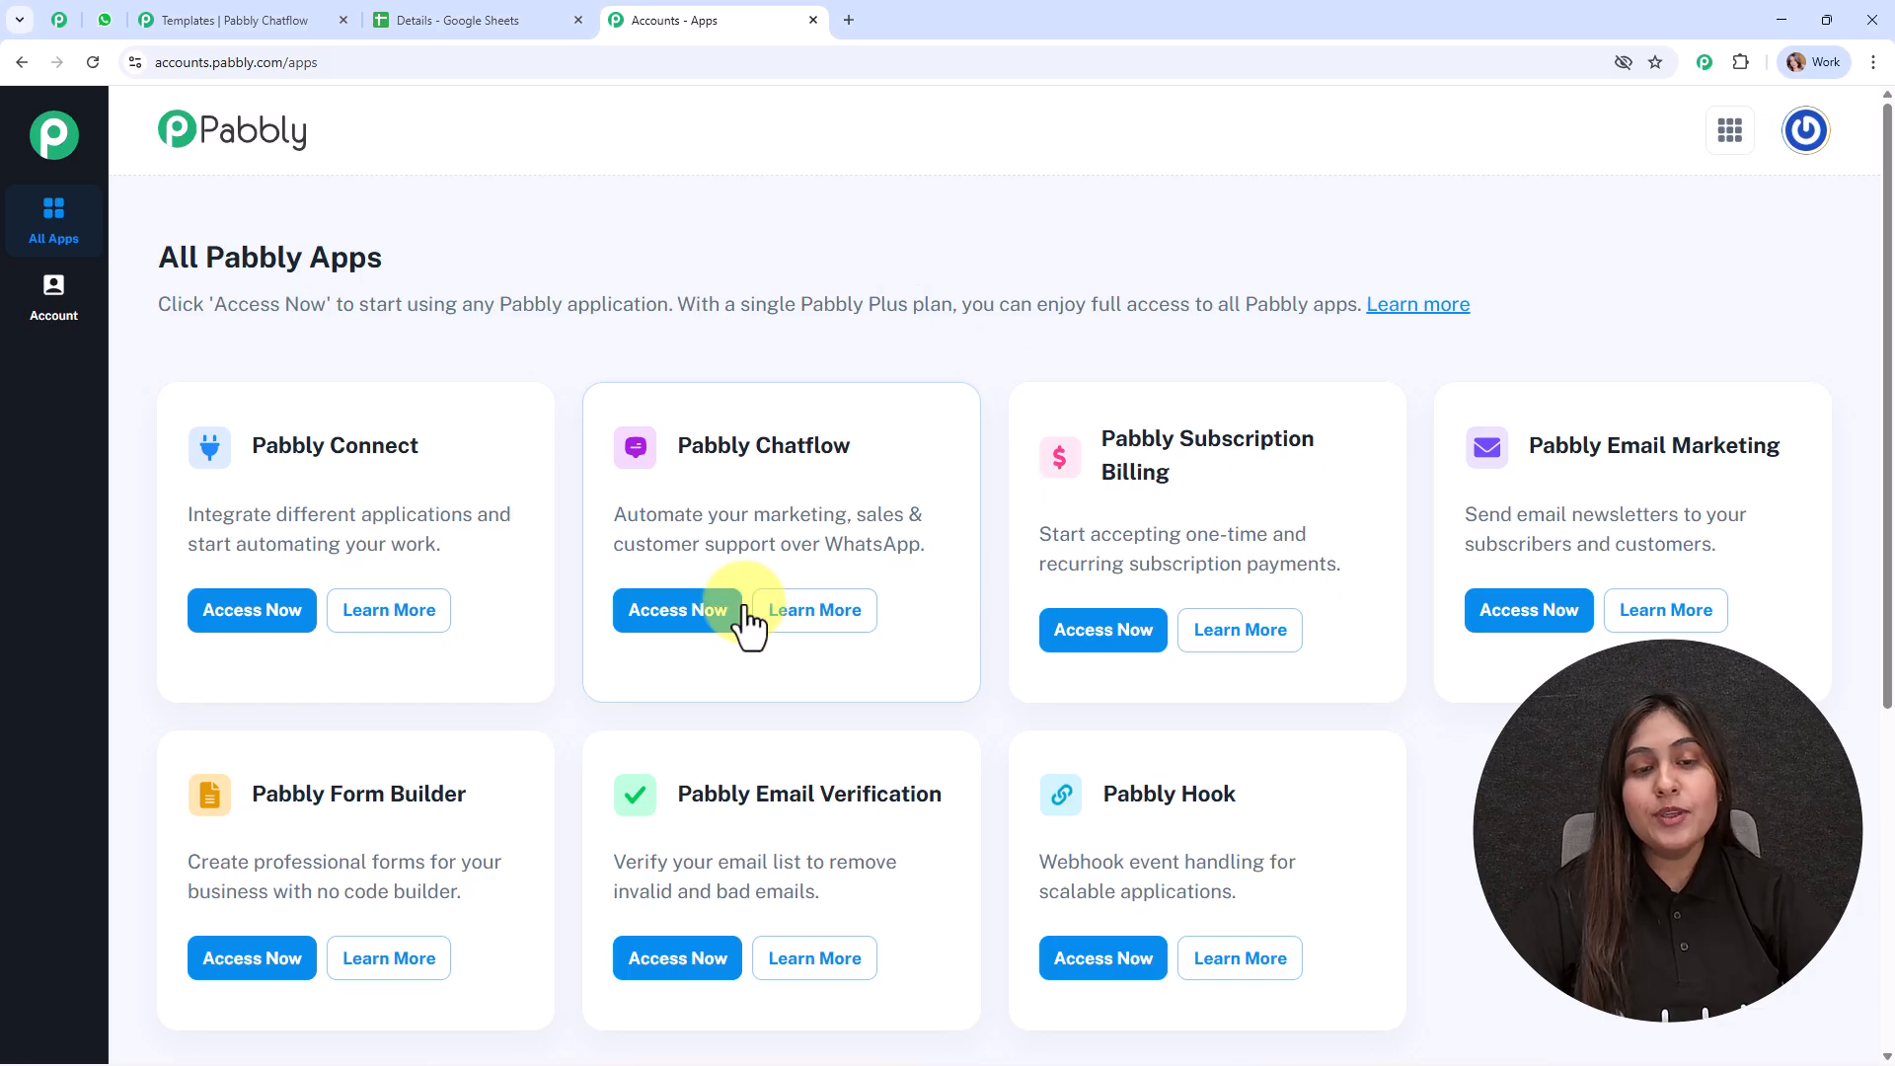
click(642, 622)
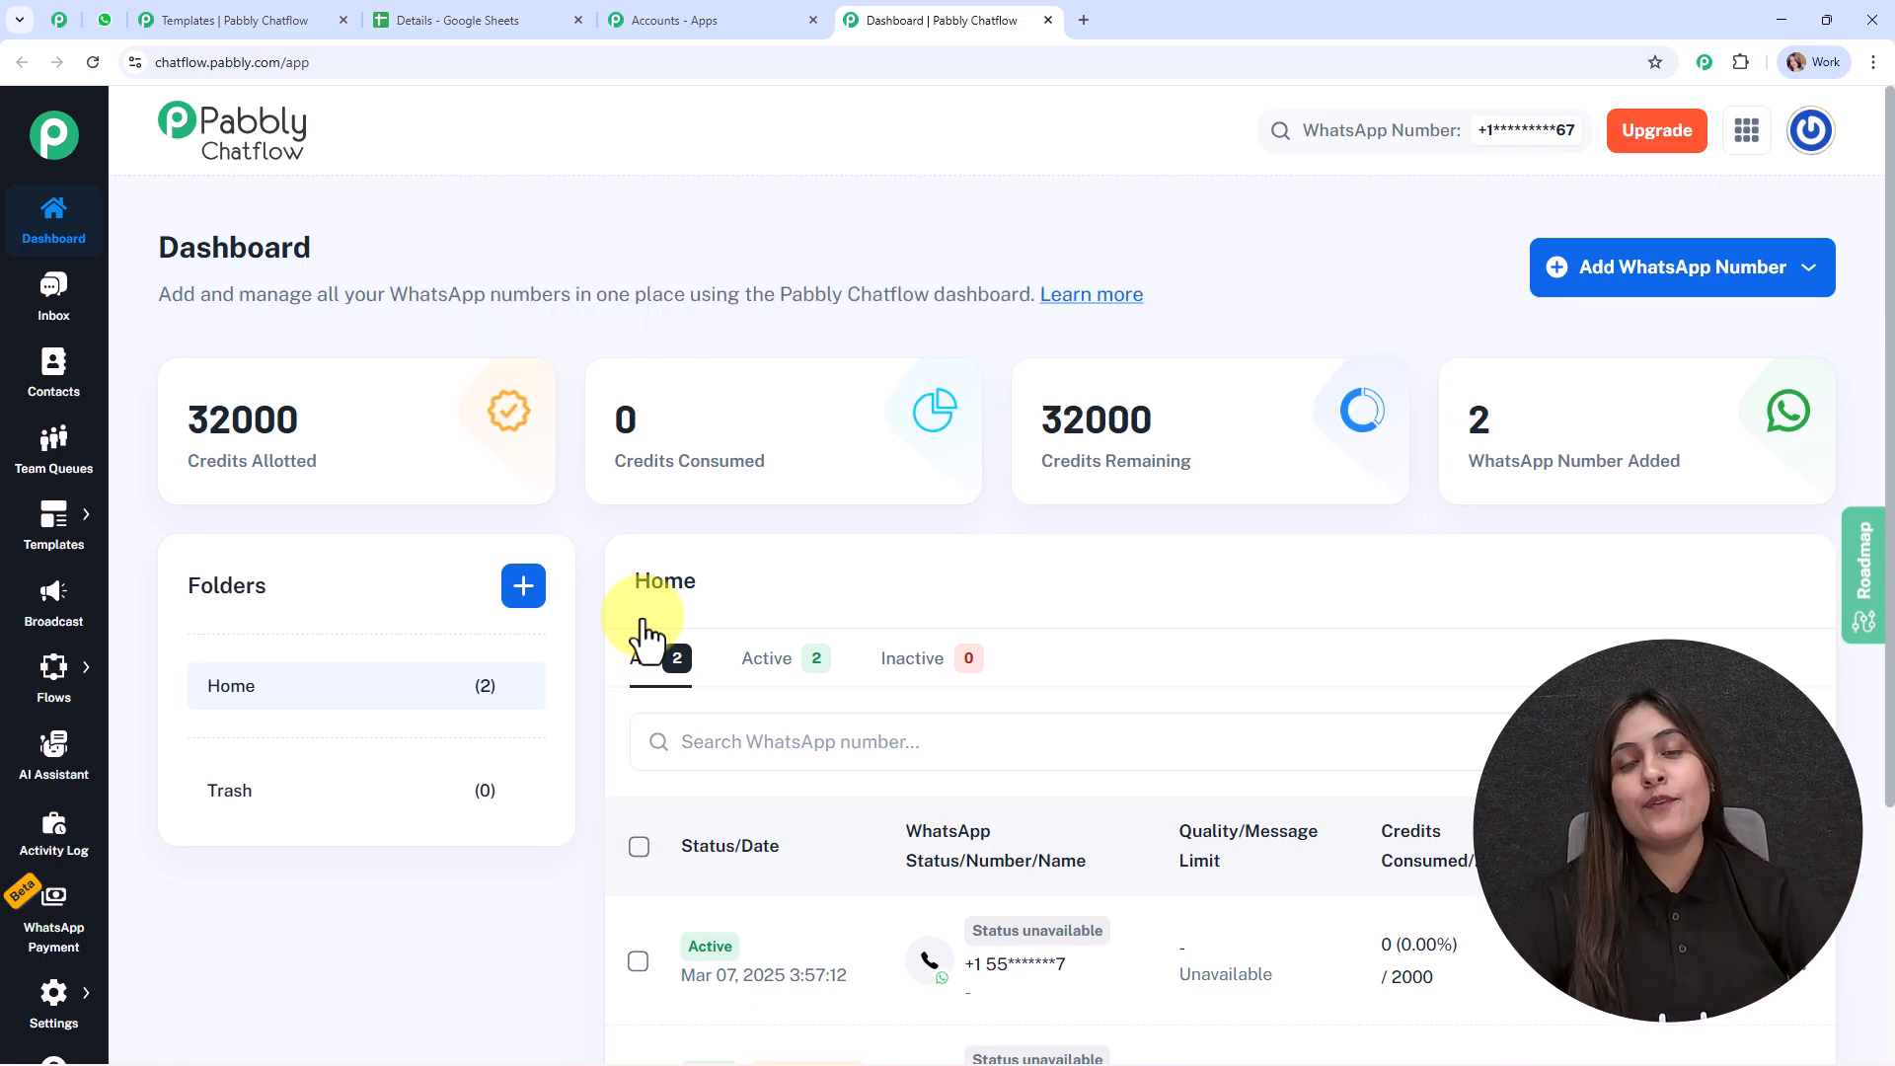
- Review the numbers listed on the Chatflow dashboard and the available options for adding a WhatsApp number
scroll(748, 700, down, 3)
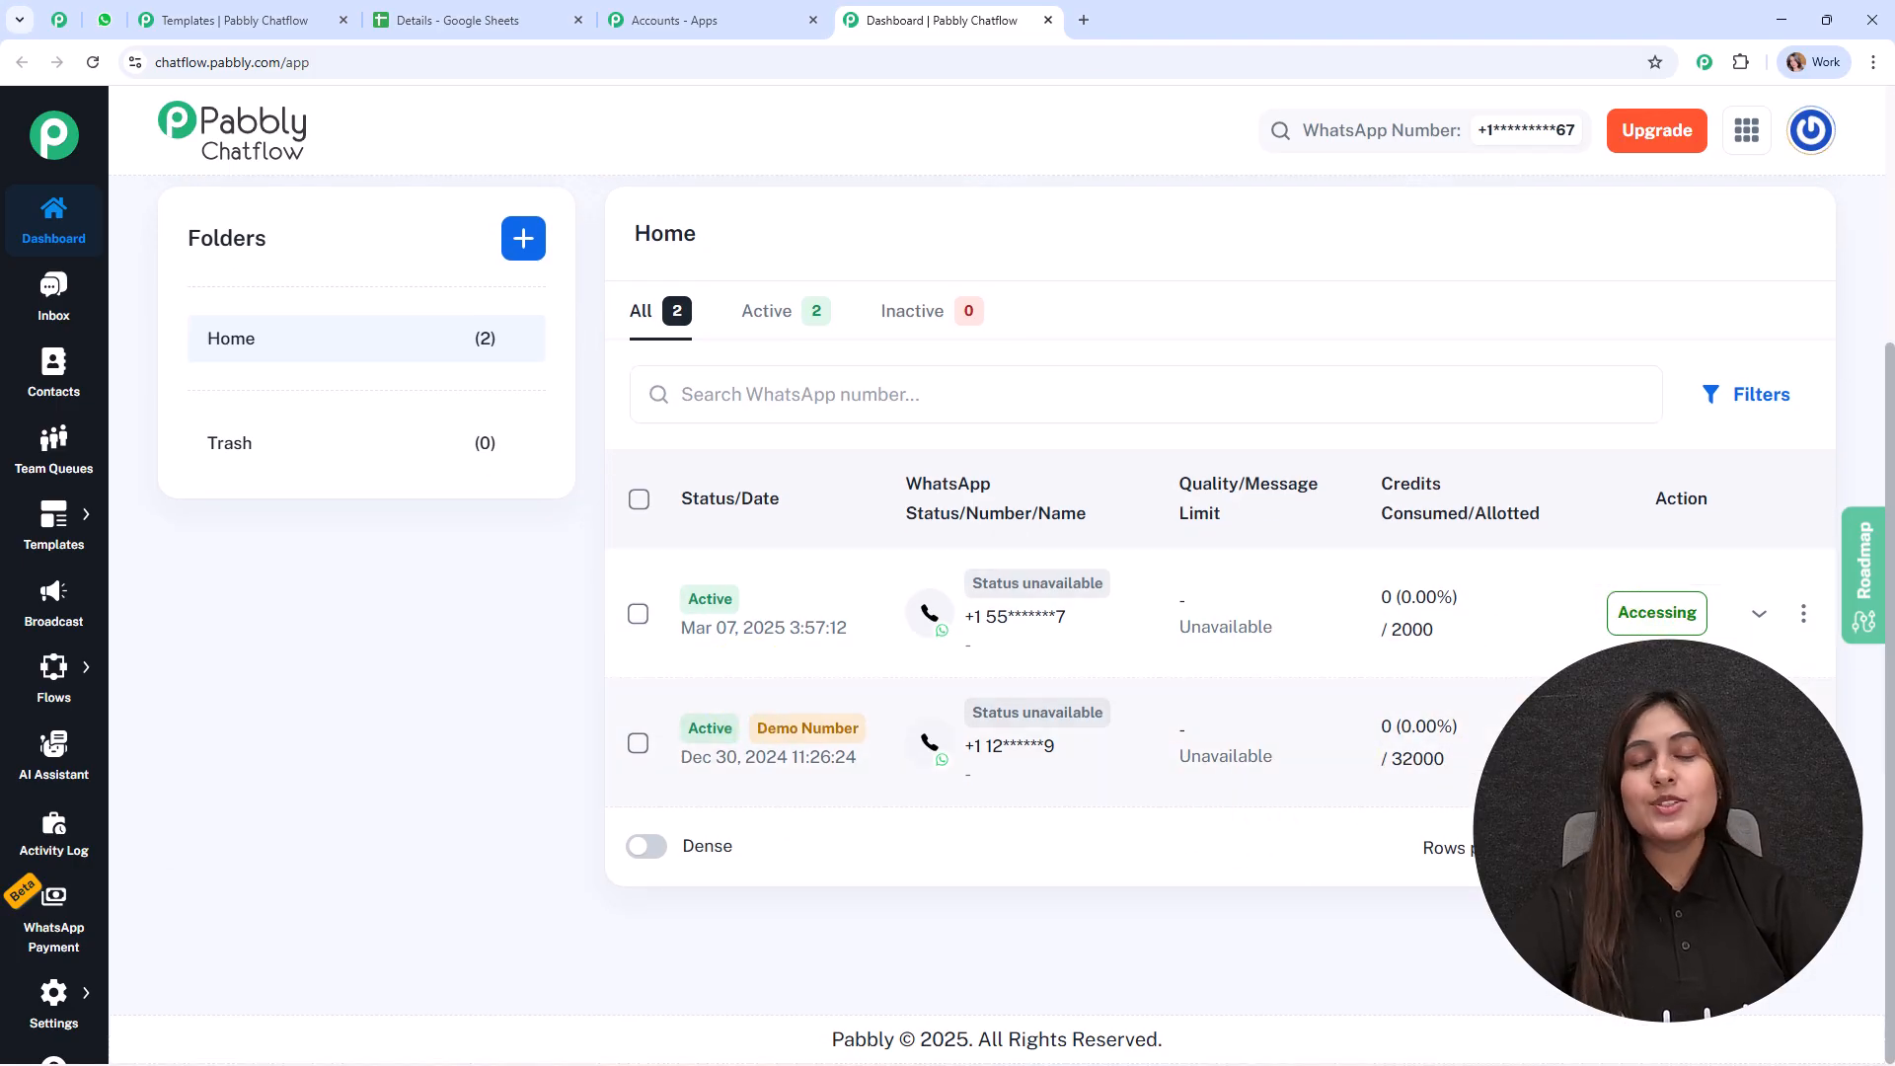
scroll(1570, 626, up, 3)
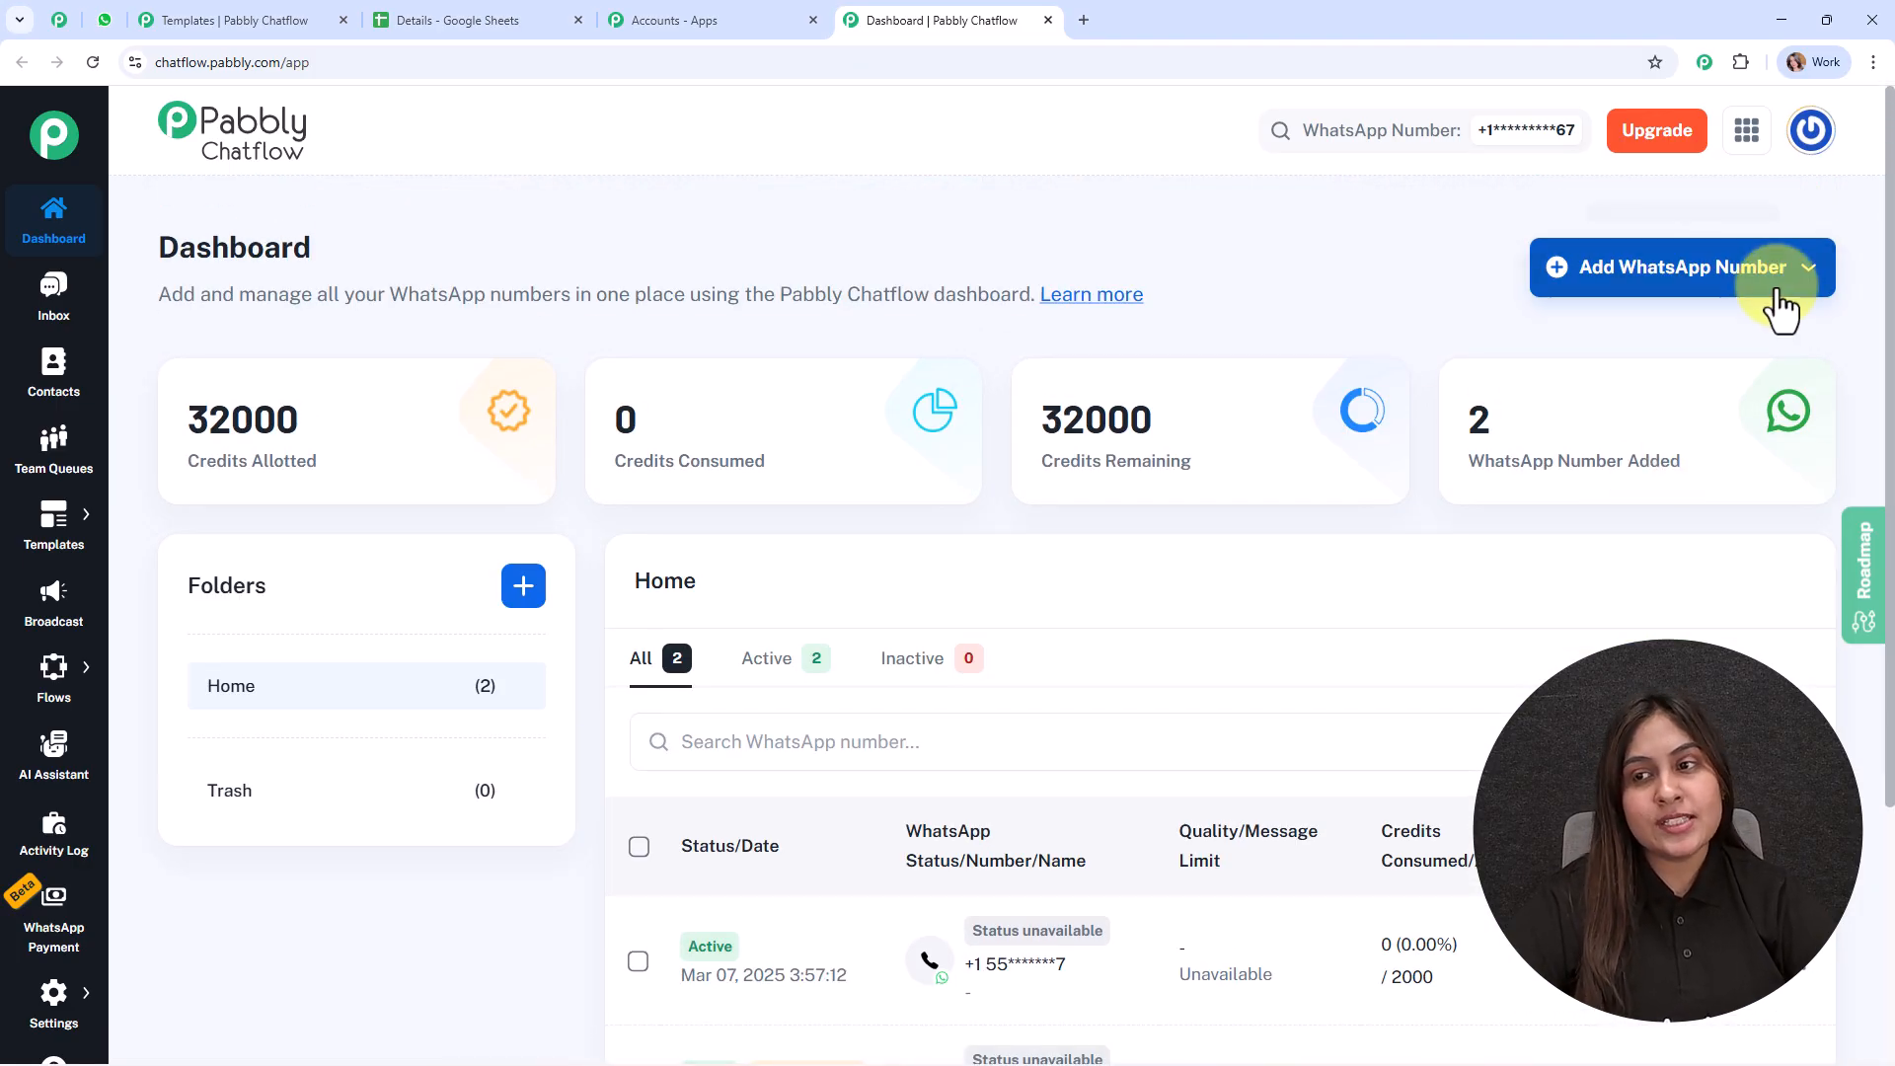
click(1779, 296)
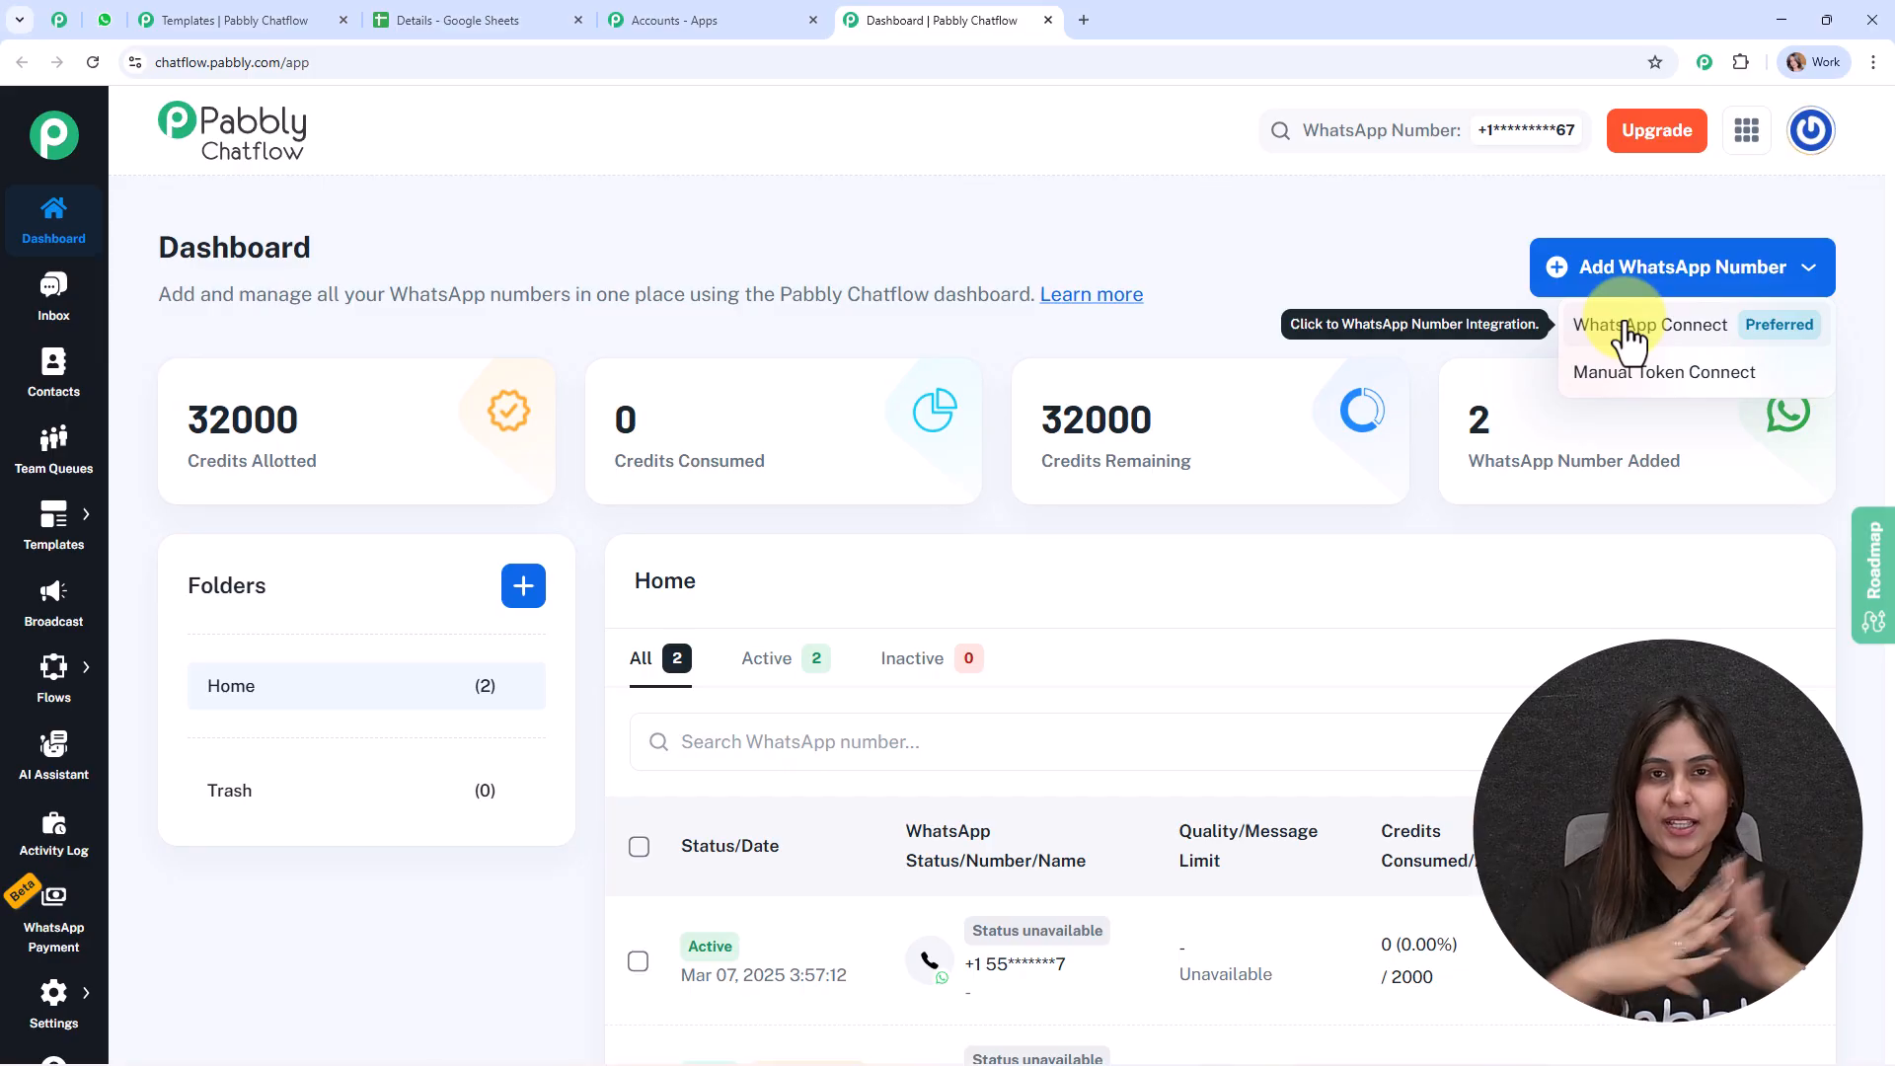
click(1260, 300)
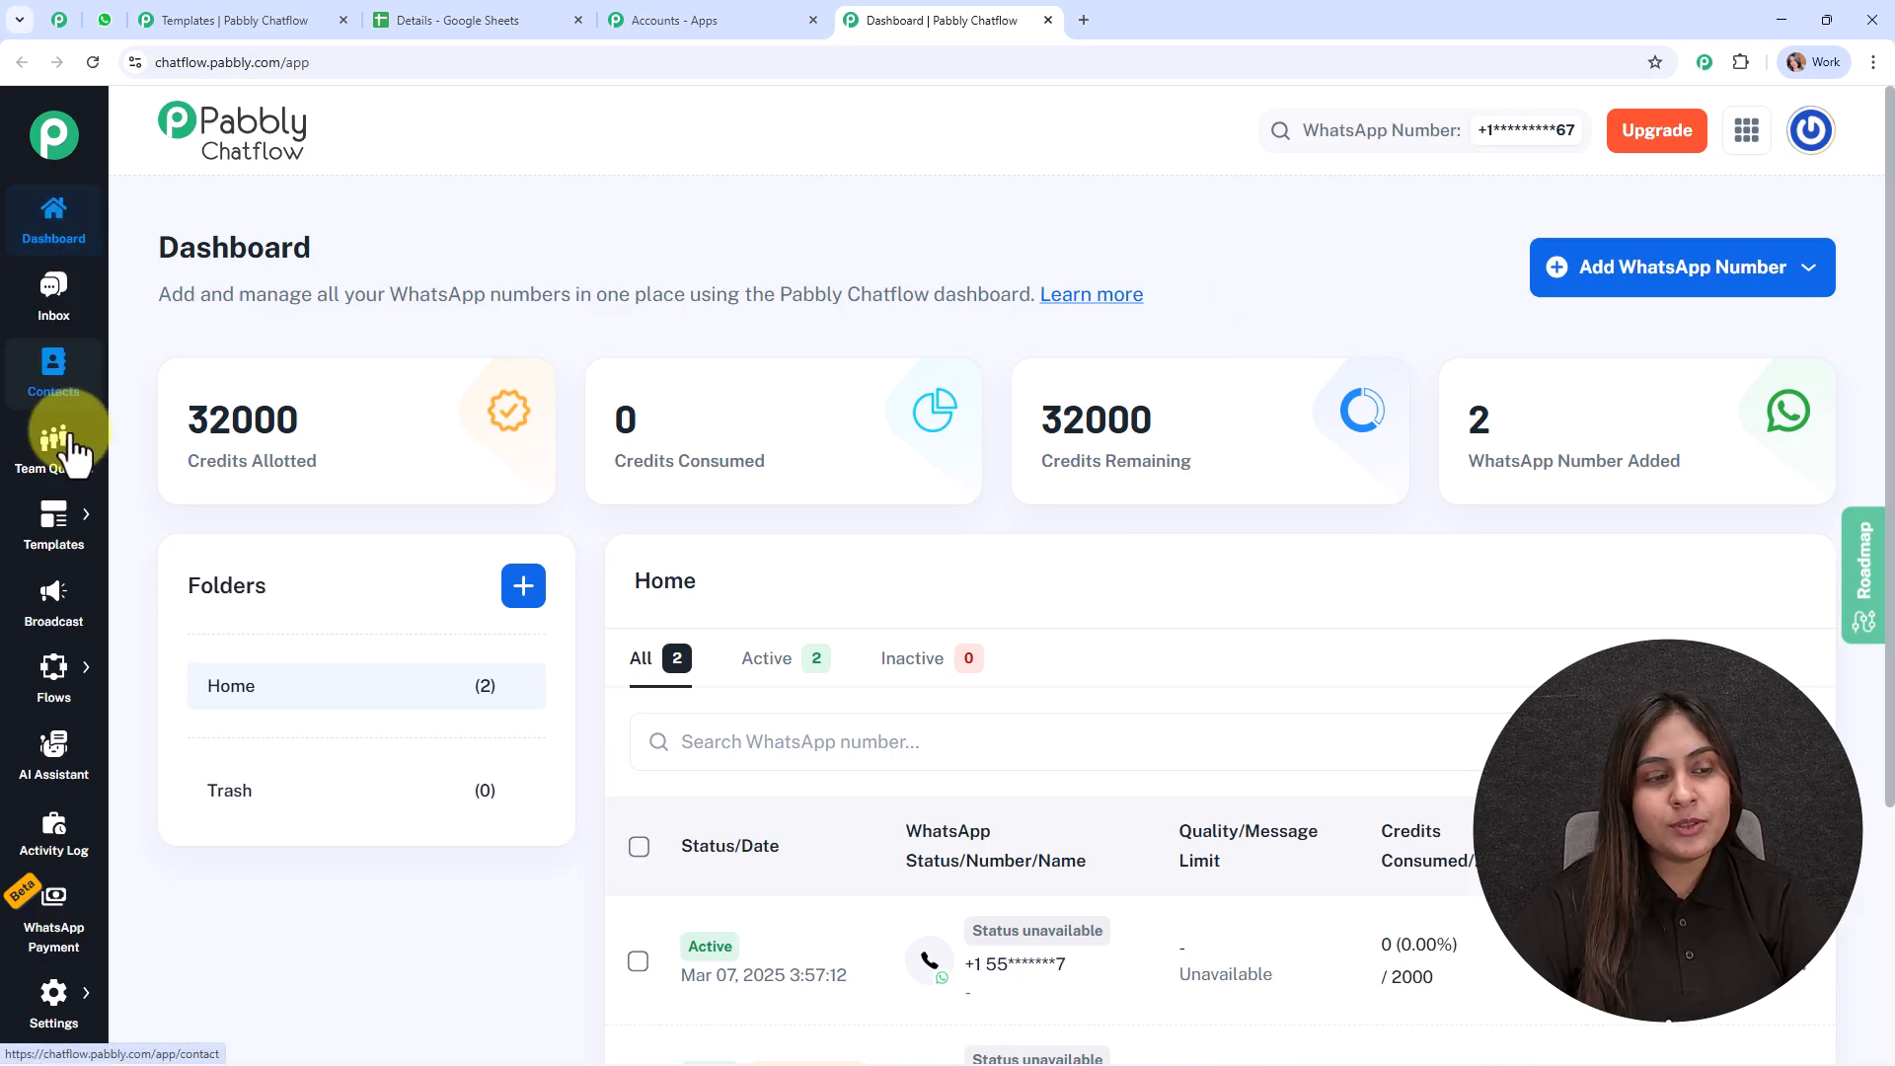
click(99, 984)
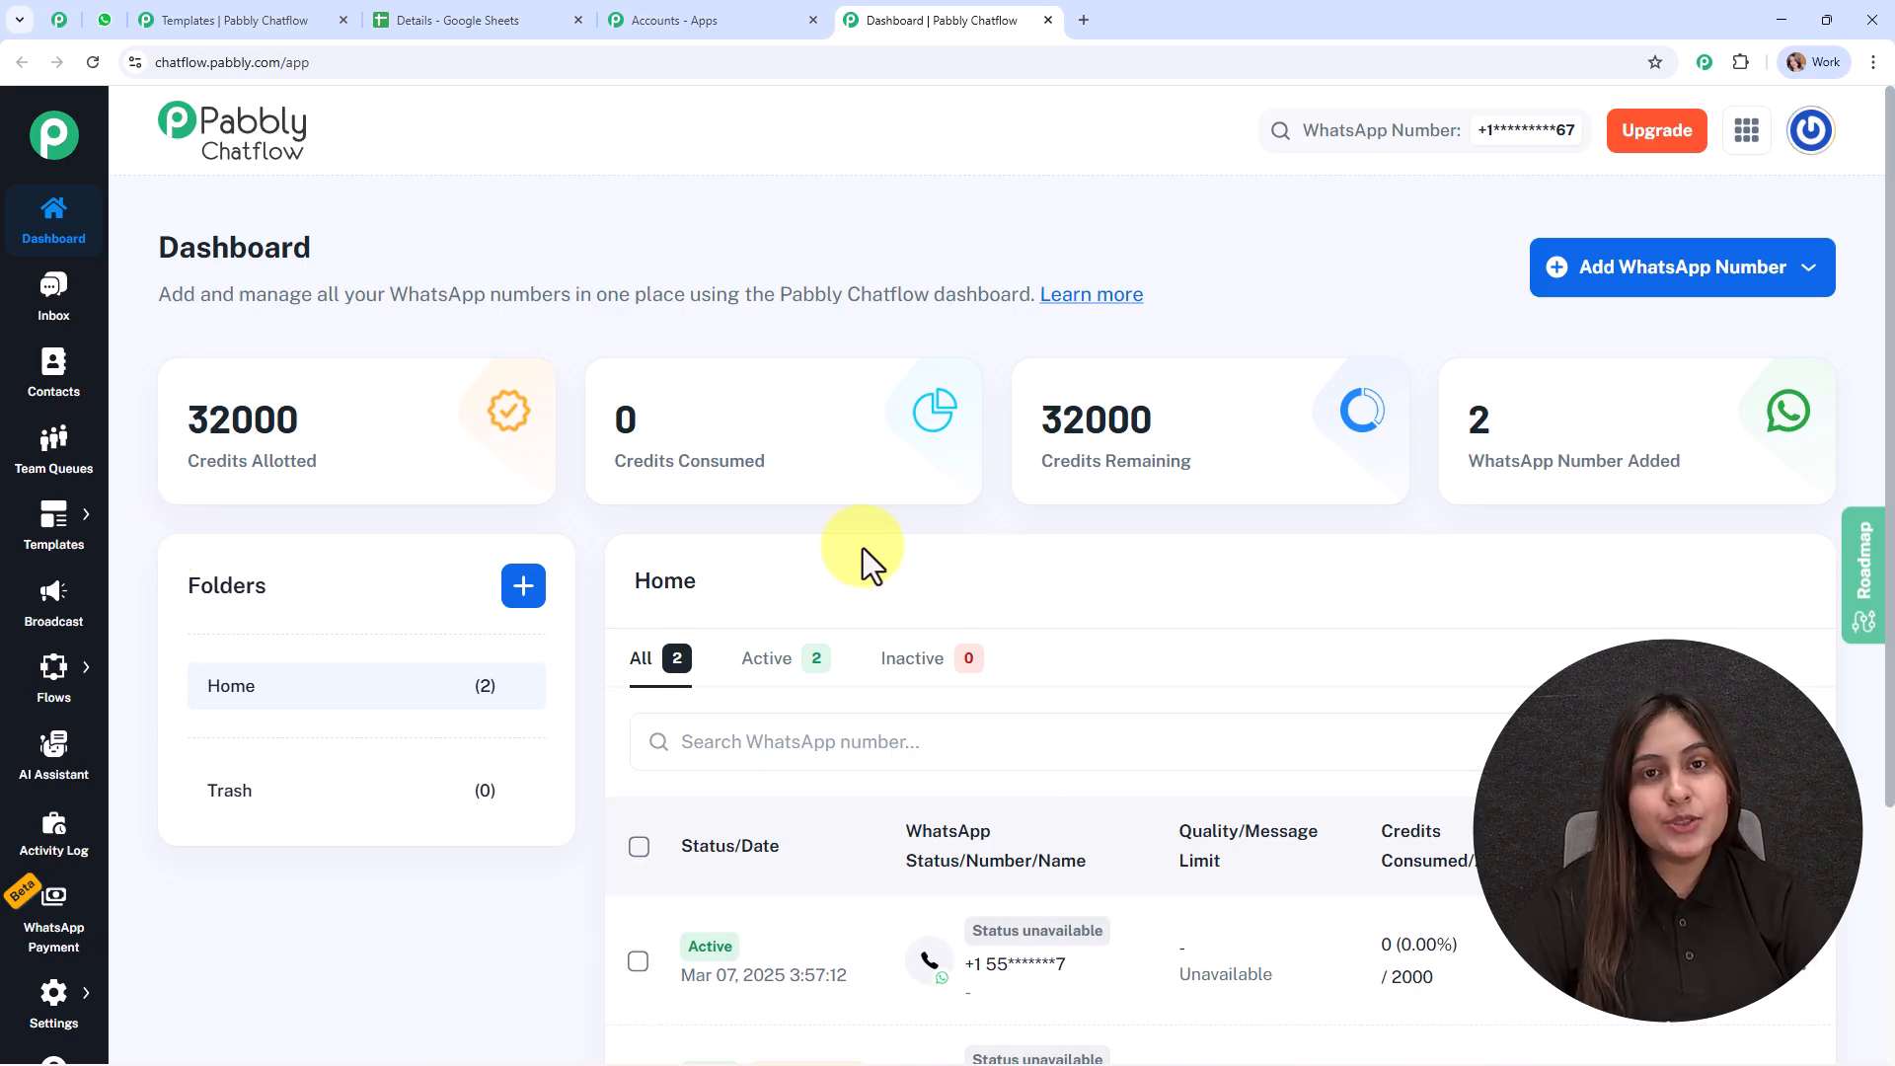
- Switch to WhatsApp Web to view the received Christmas message, and return to the Chatflow dashboard
click(105, 20)
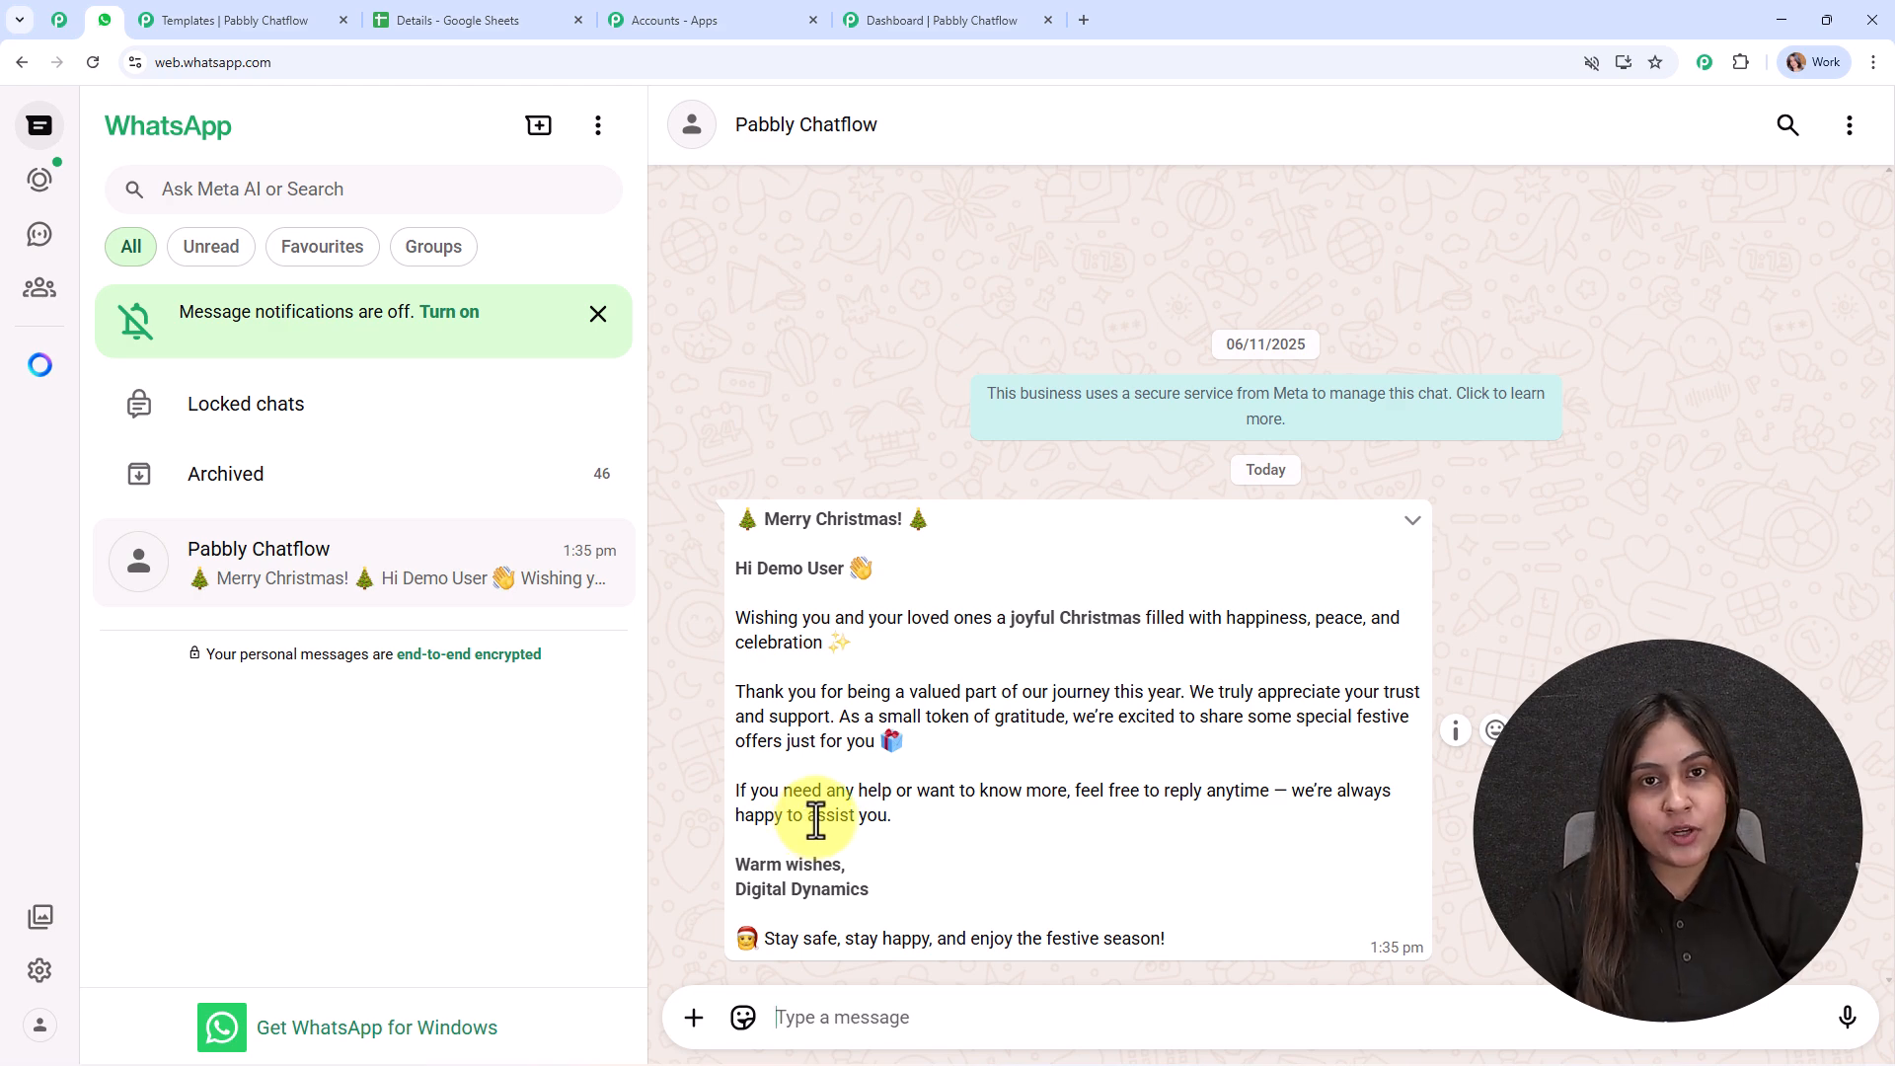
click(908, 20)
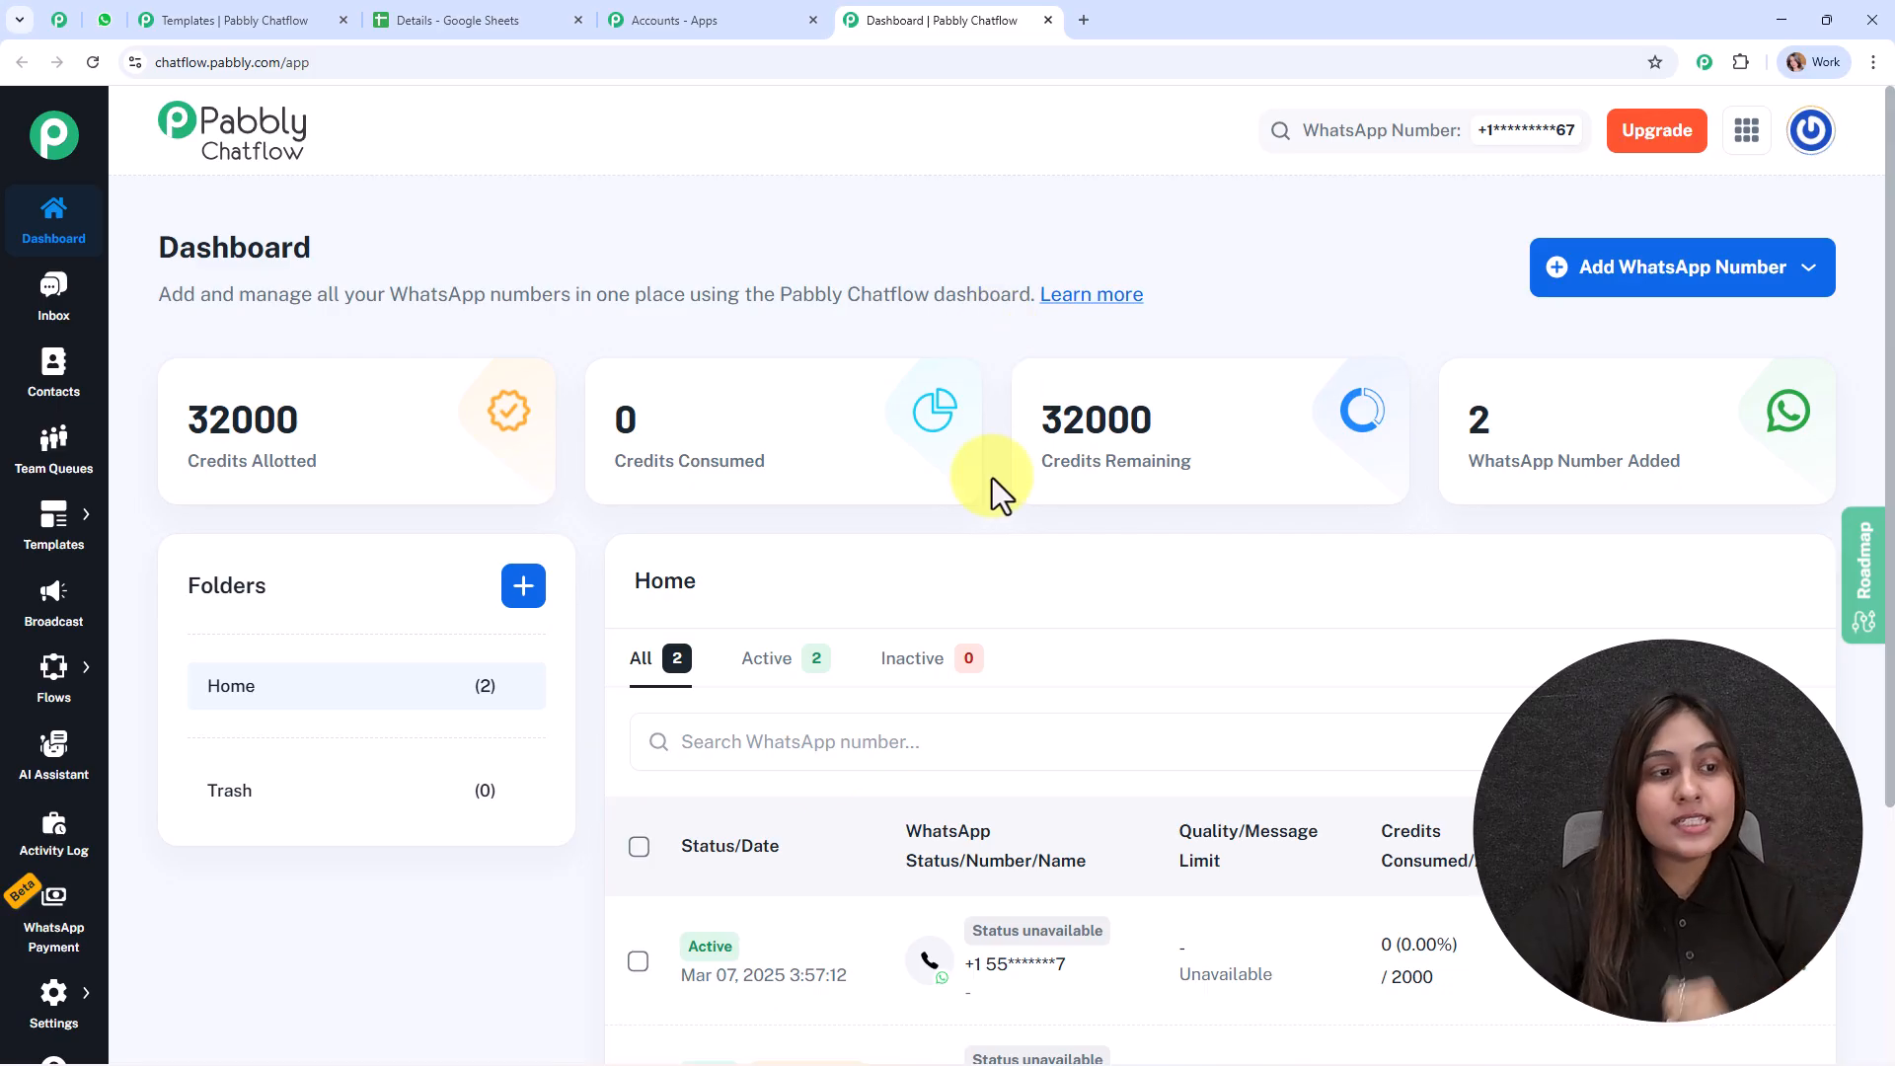
- Switch to the Chatflow Templates page, check the templates' approval status and preview the "wishes" template
mouse_move(50, 570)
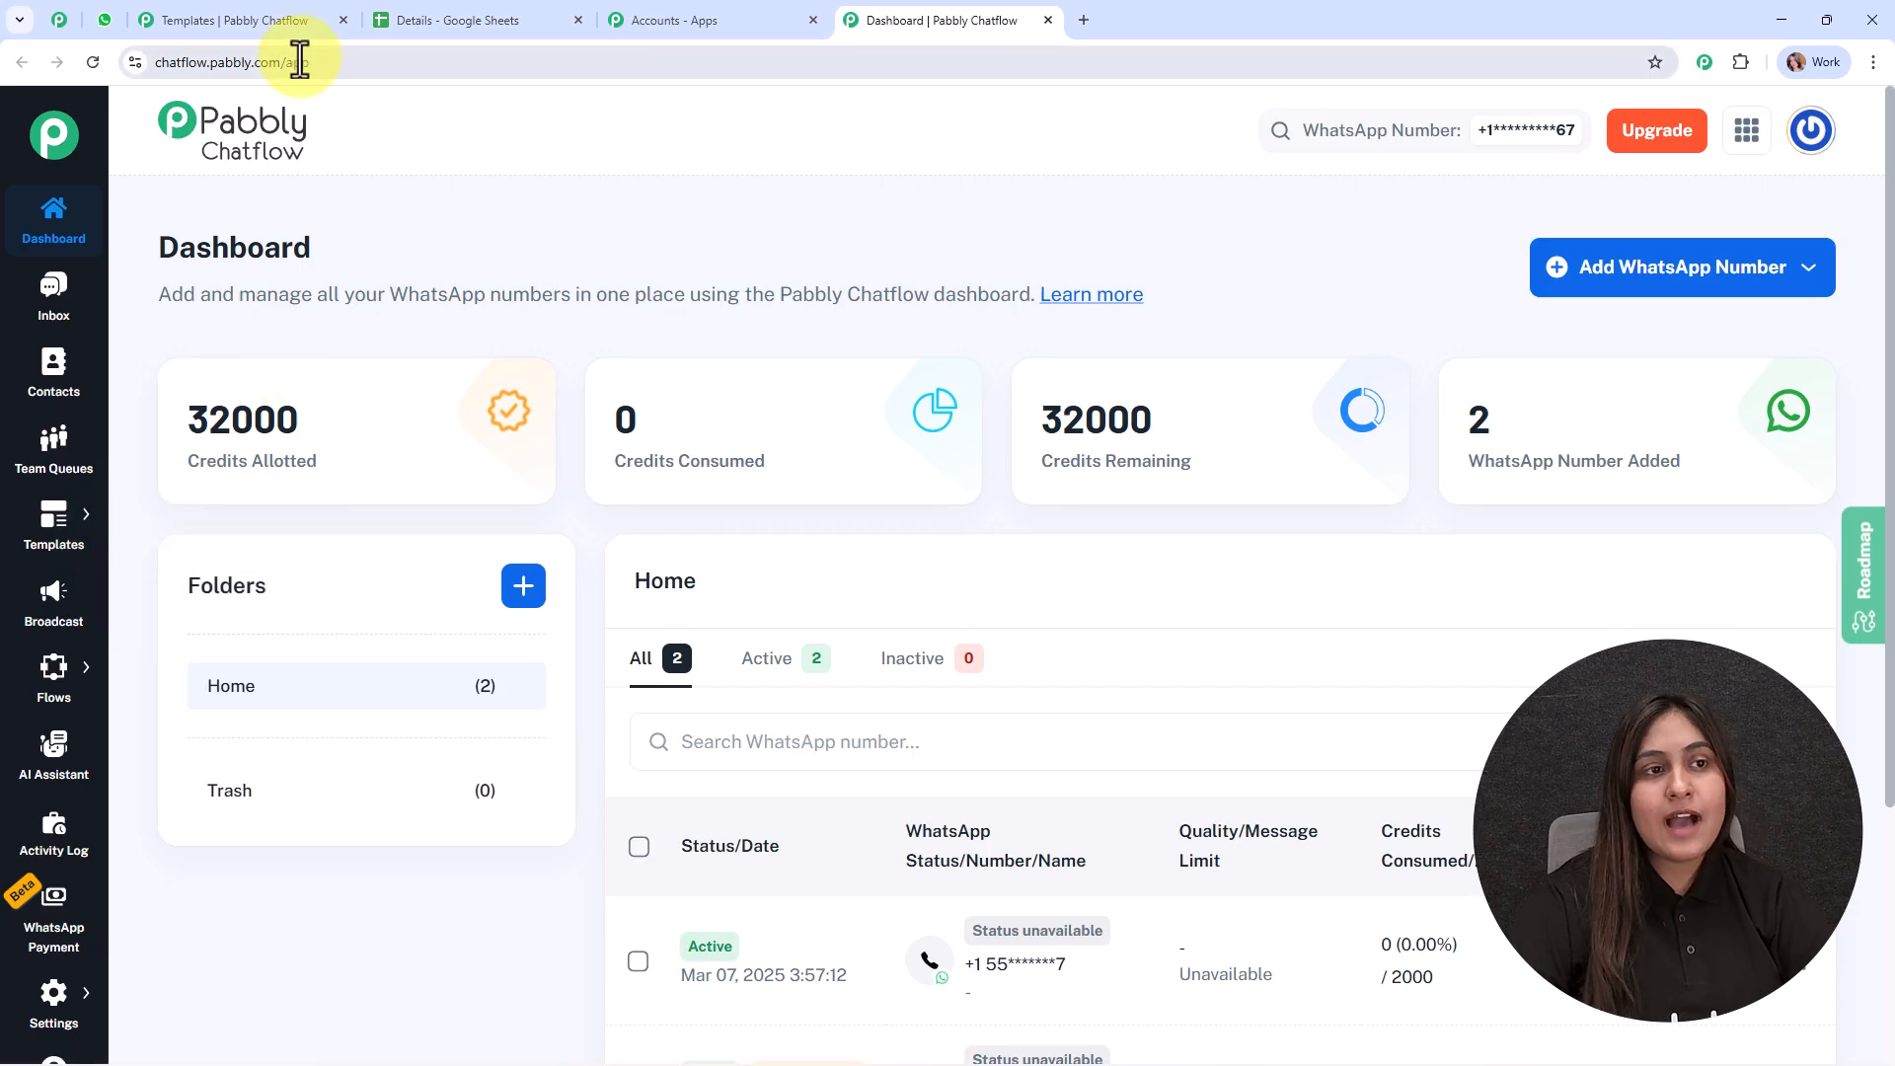
click(281, 23)
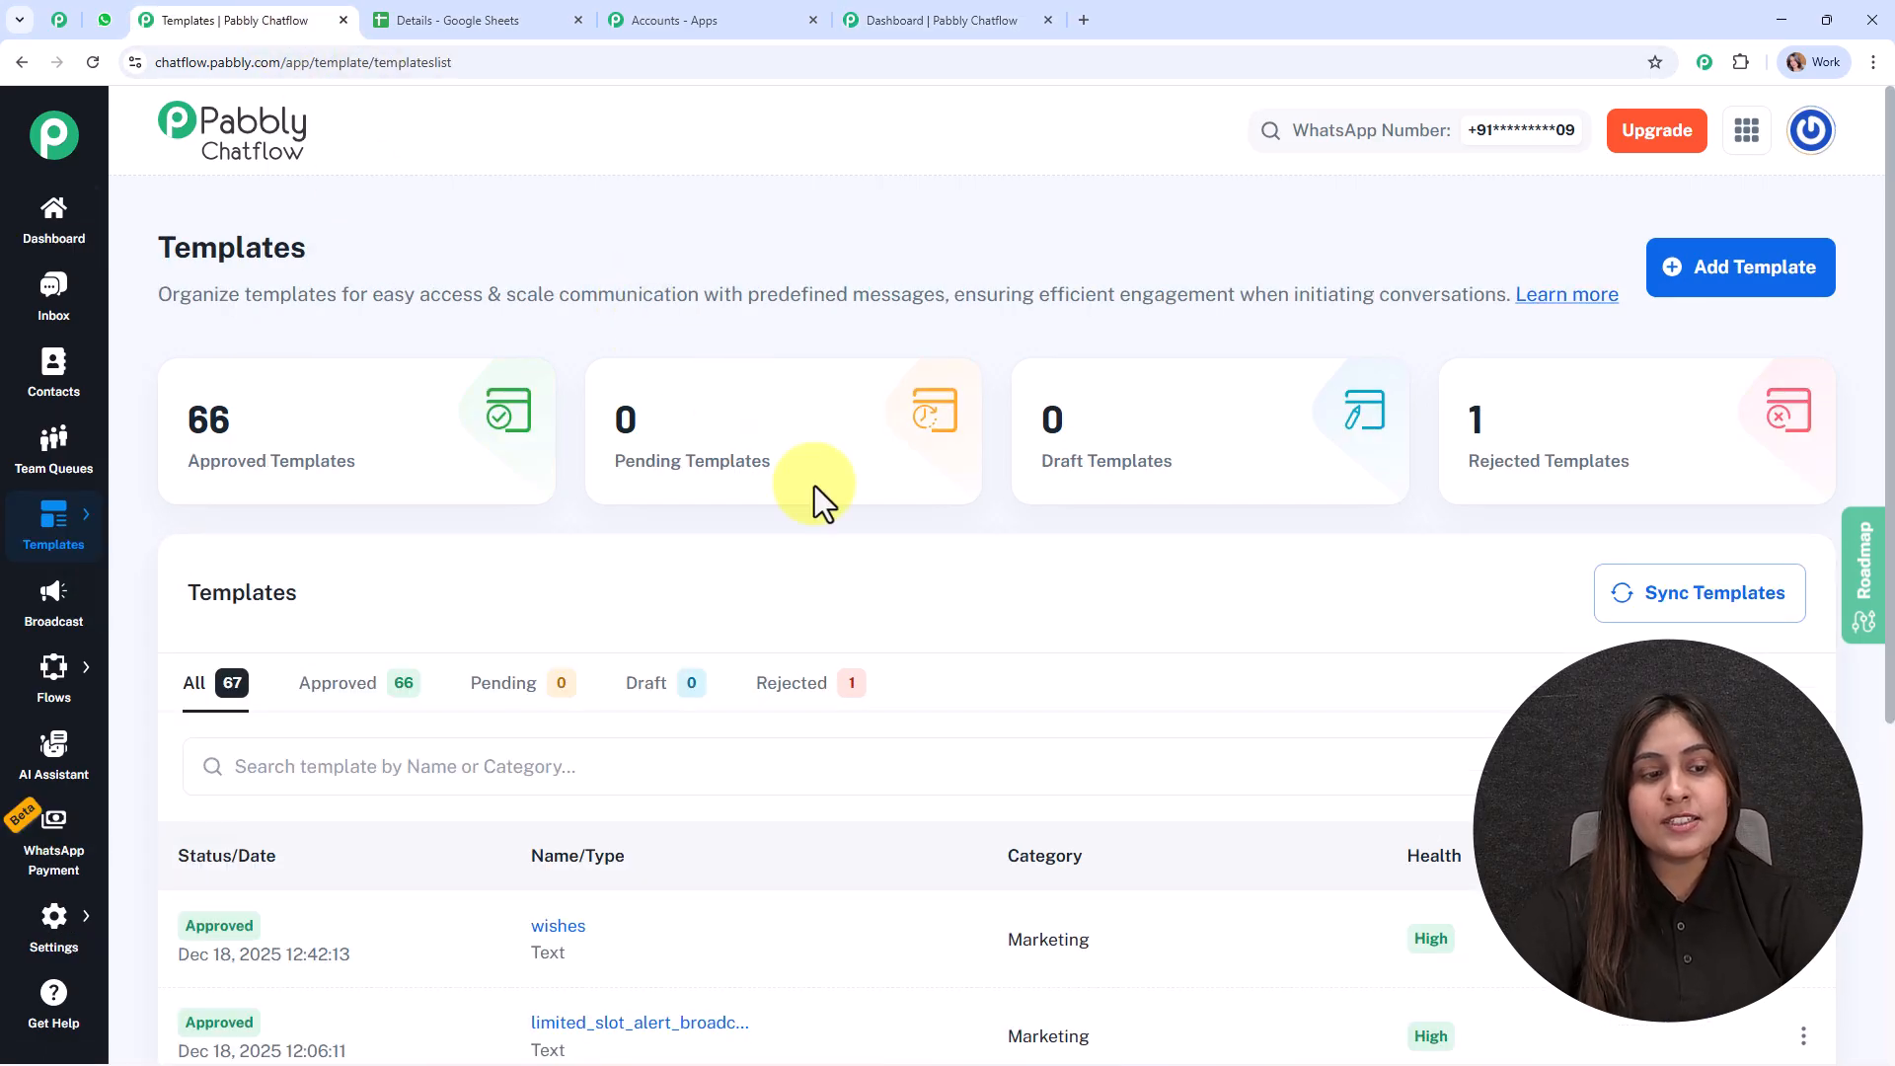
scroll(904, 740, down, 2)
scroll(904, 740, down, 4)
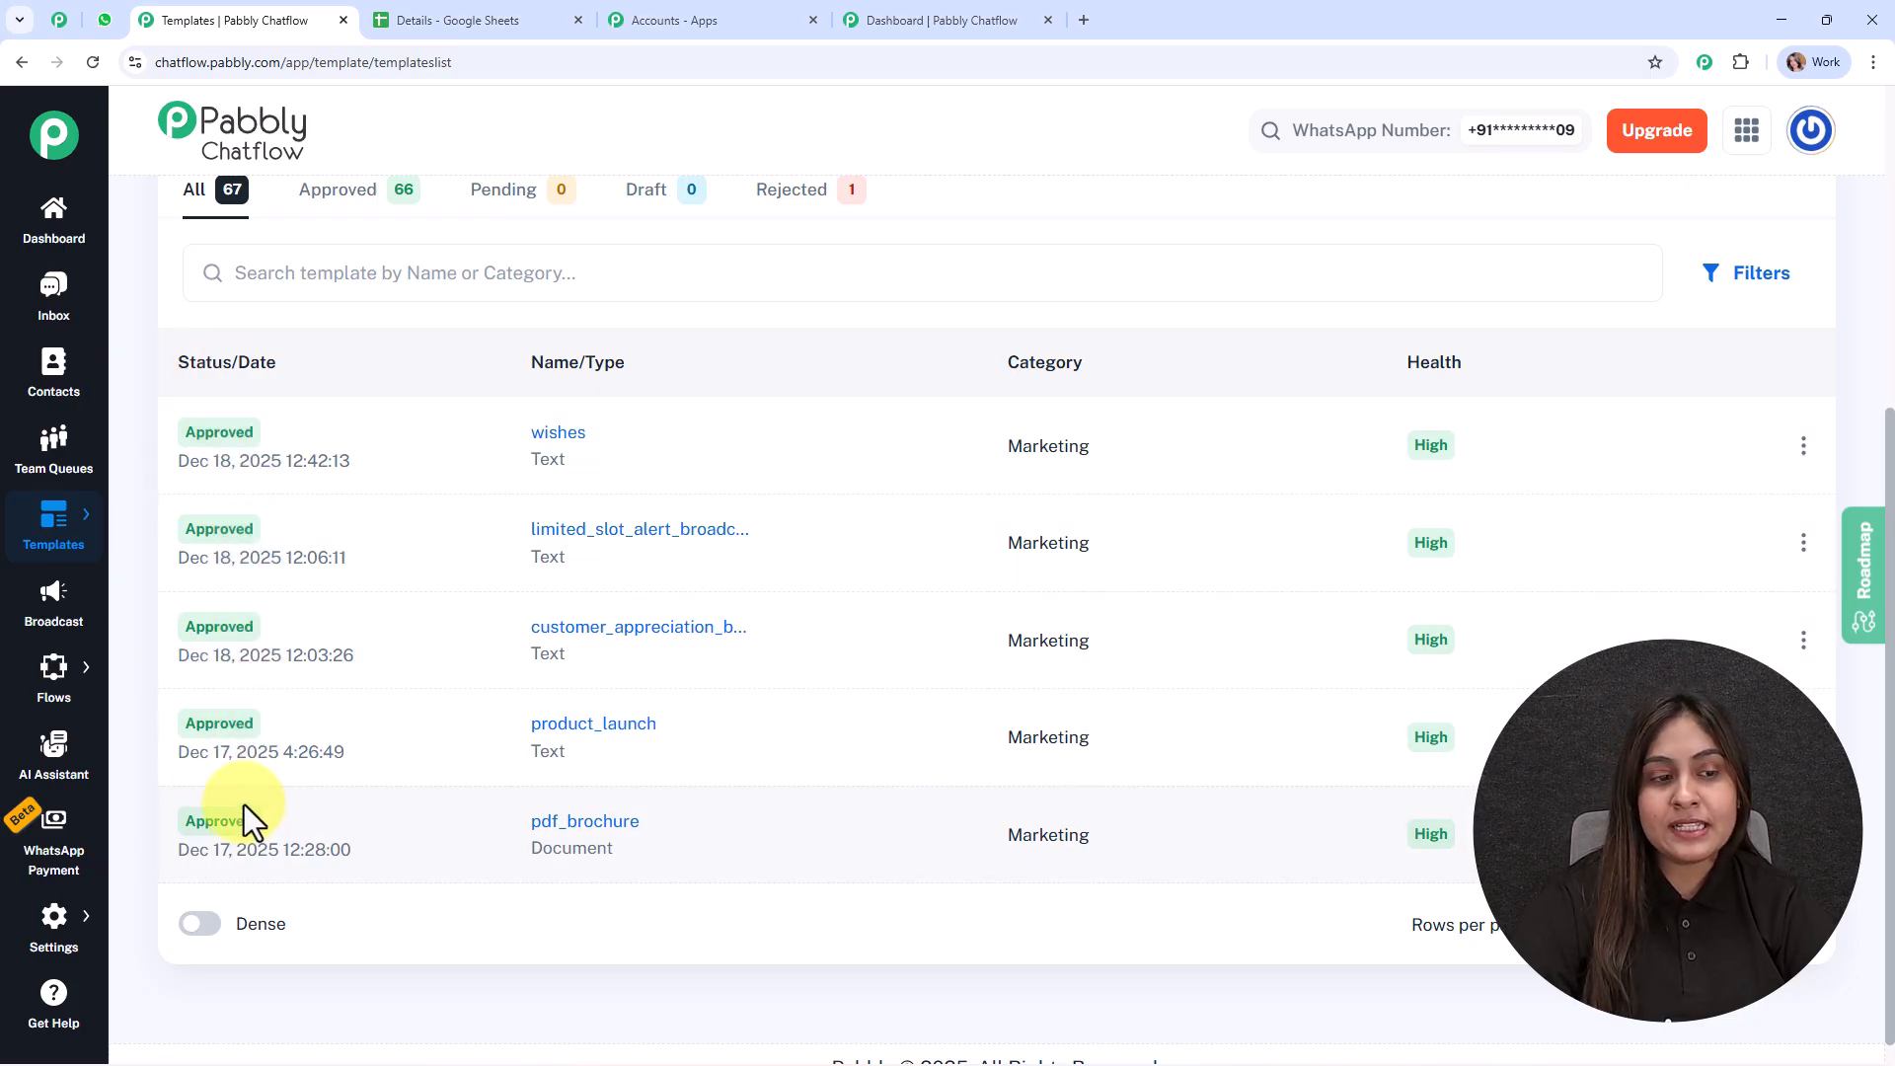
mouse_move(244, 812)
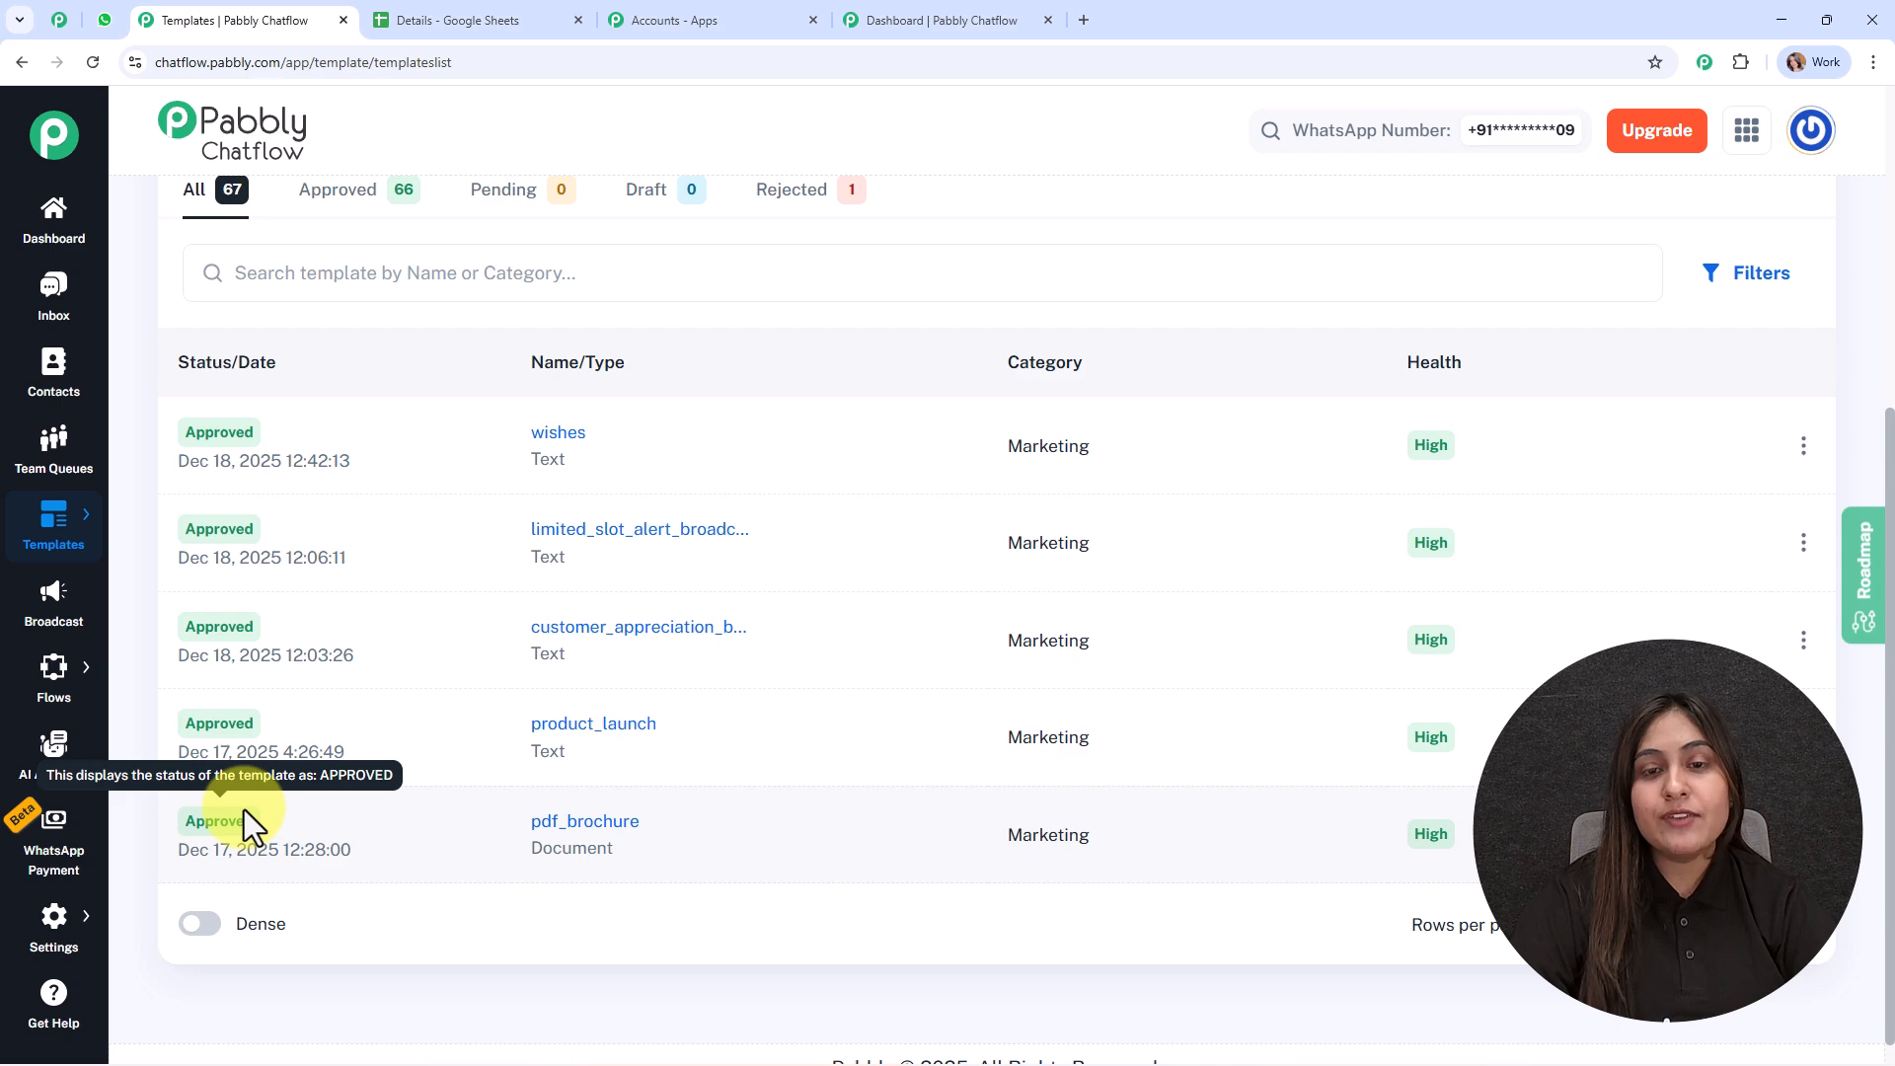
scroll(245, 809, up, 2)
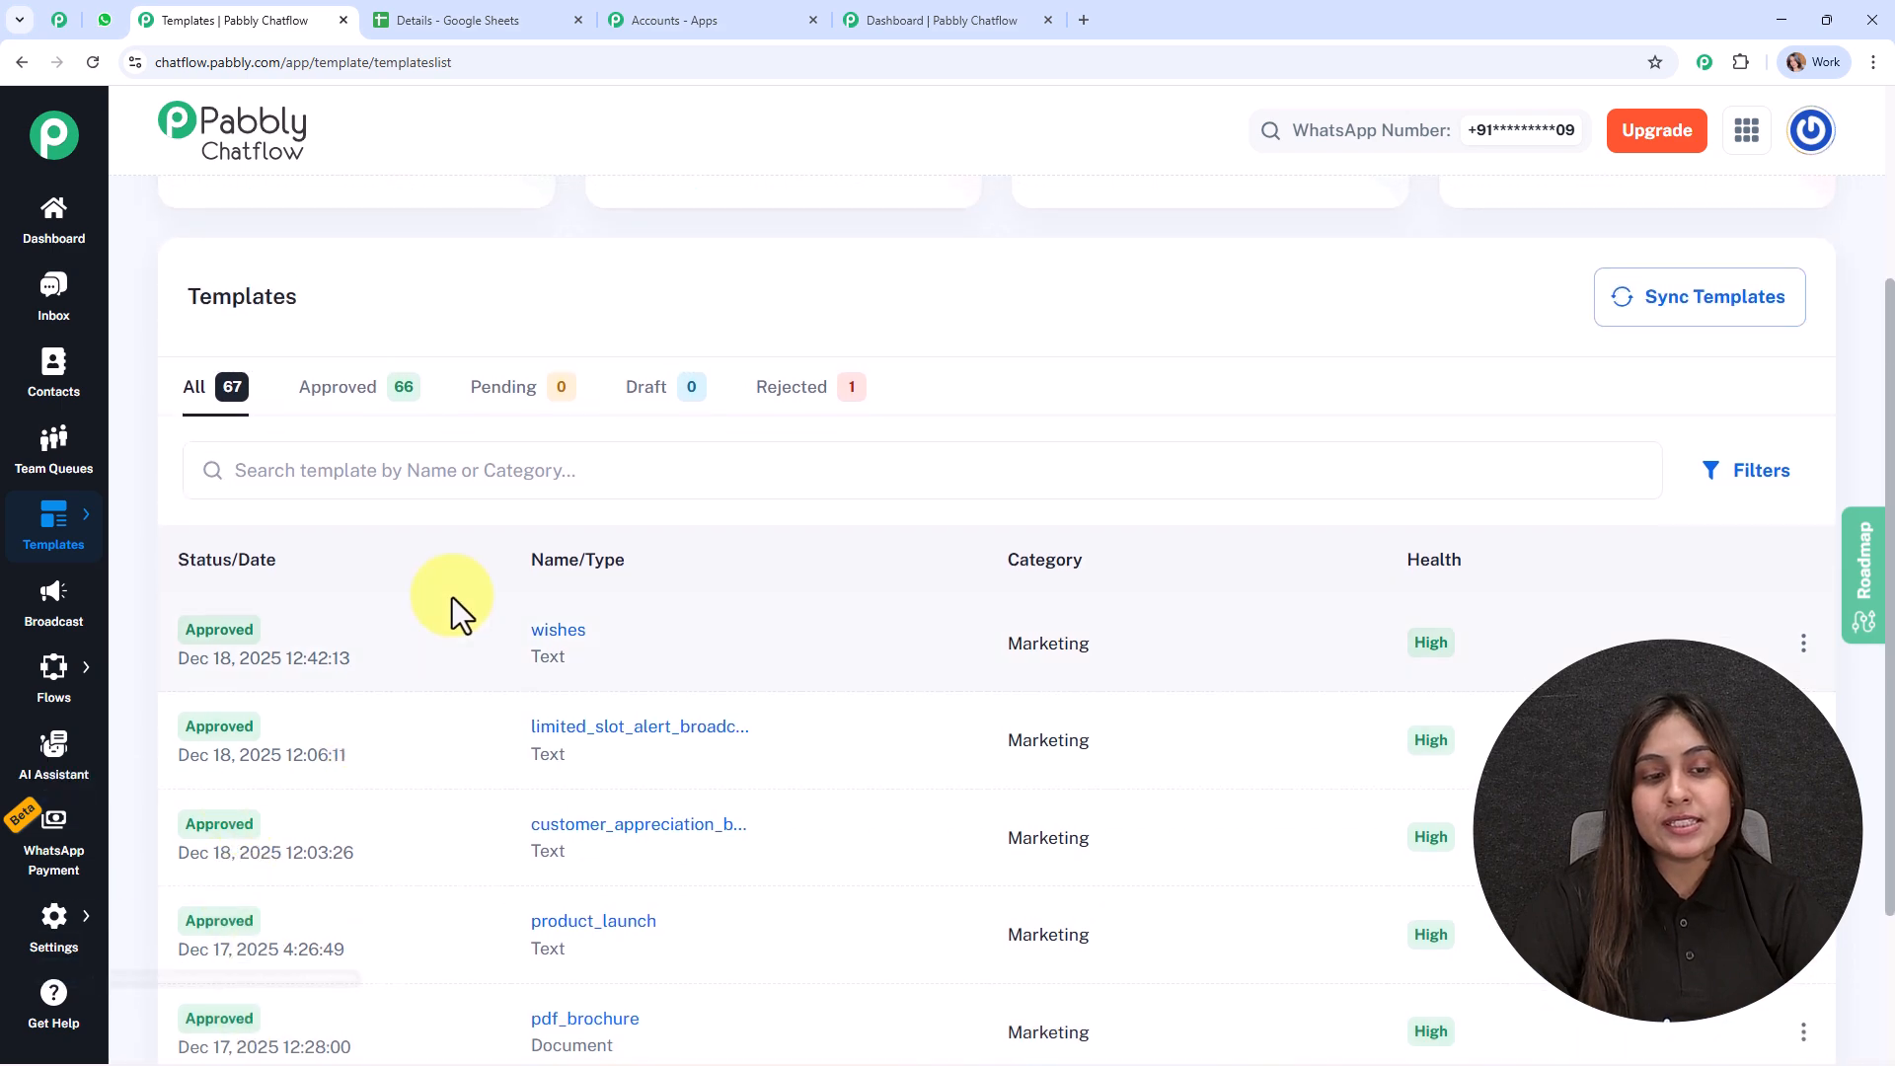
click(548, 655)
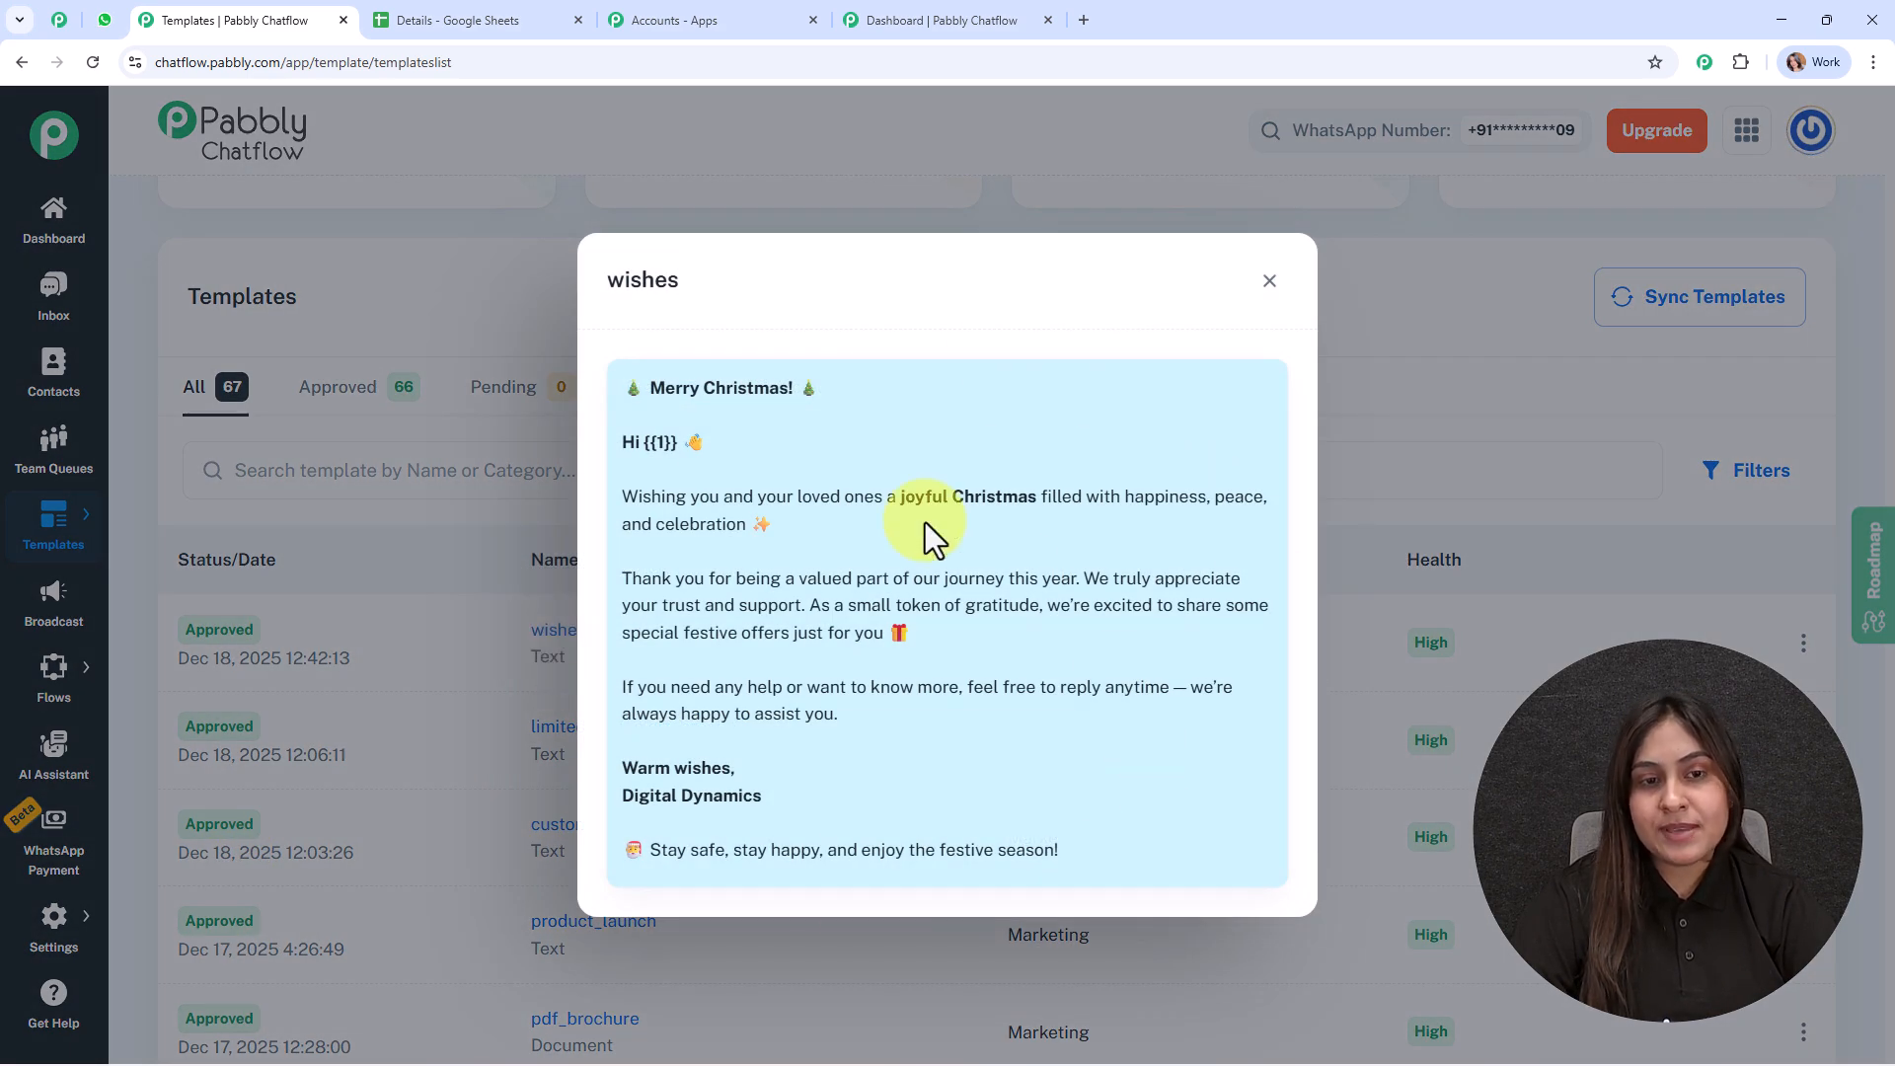
click(1279, 290)
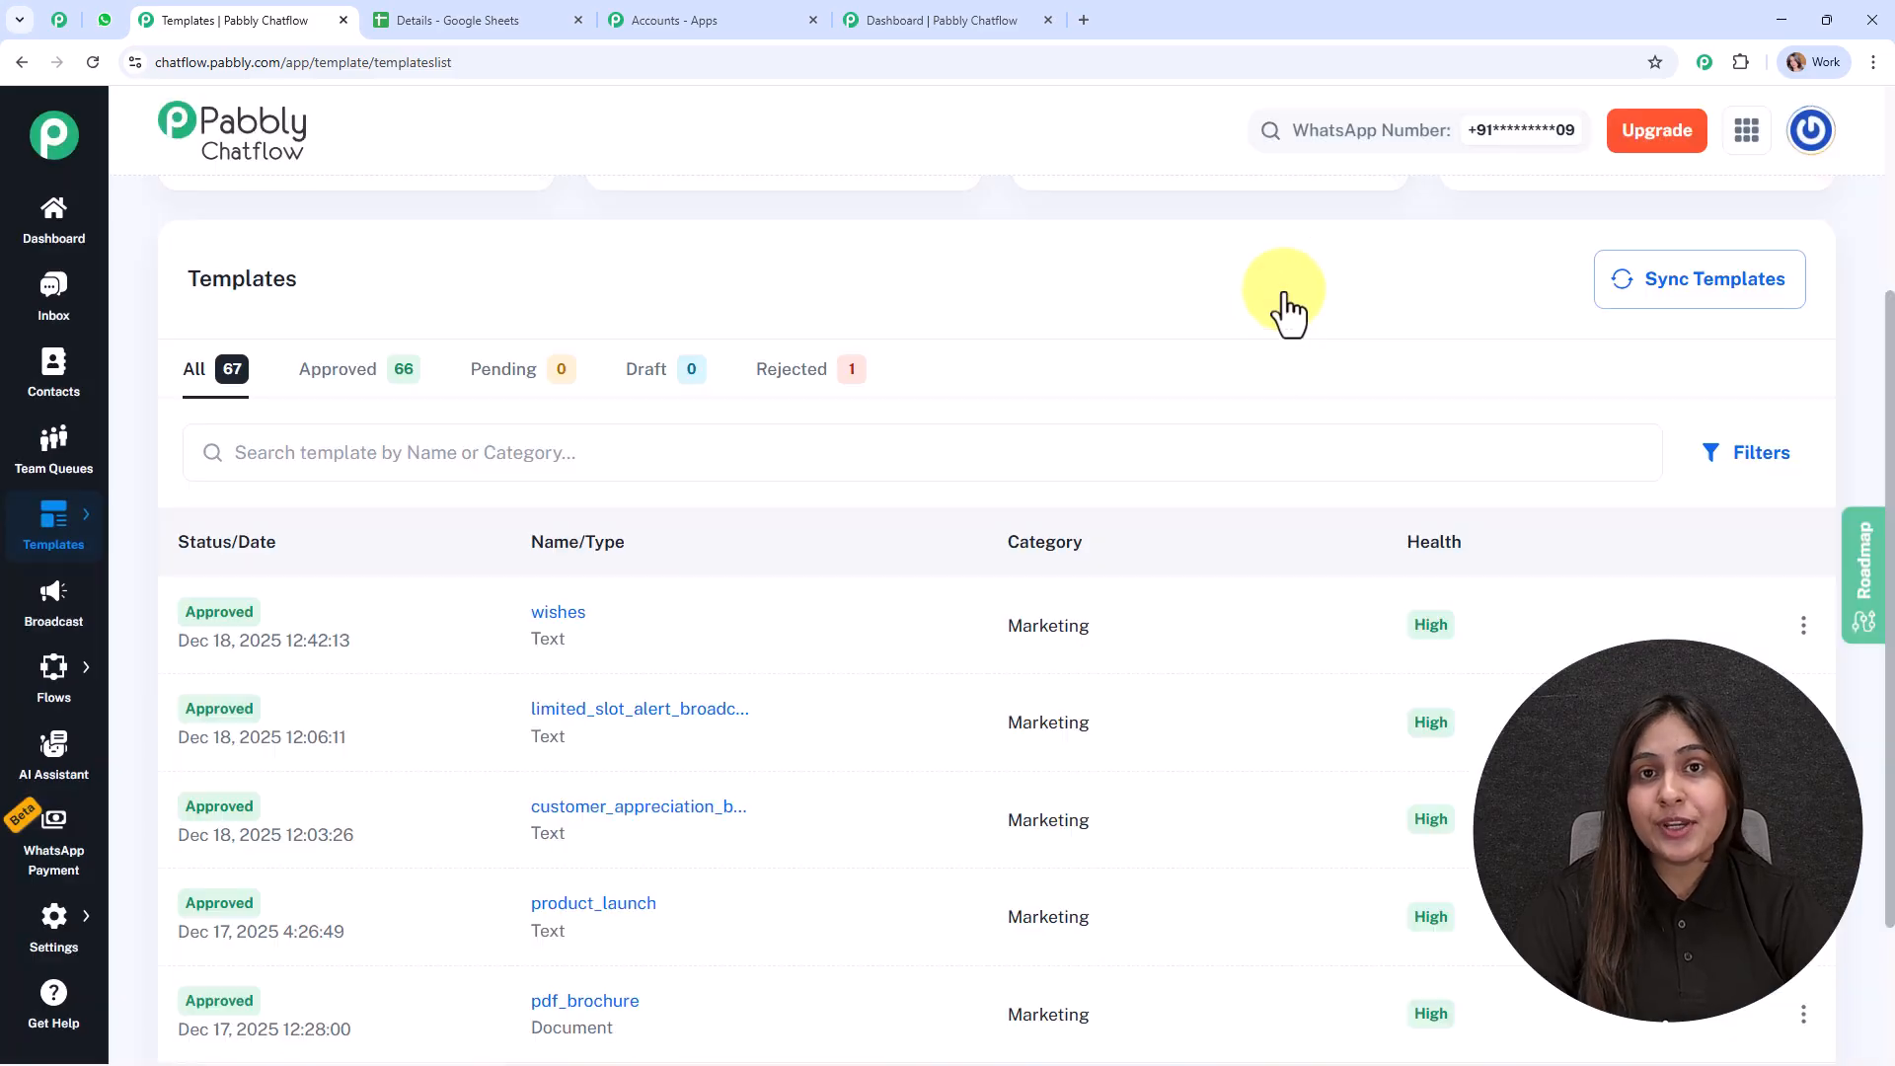
scroll(1074, 648, up, 3)
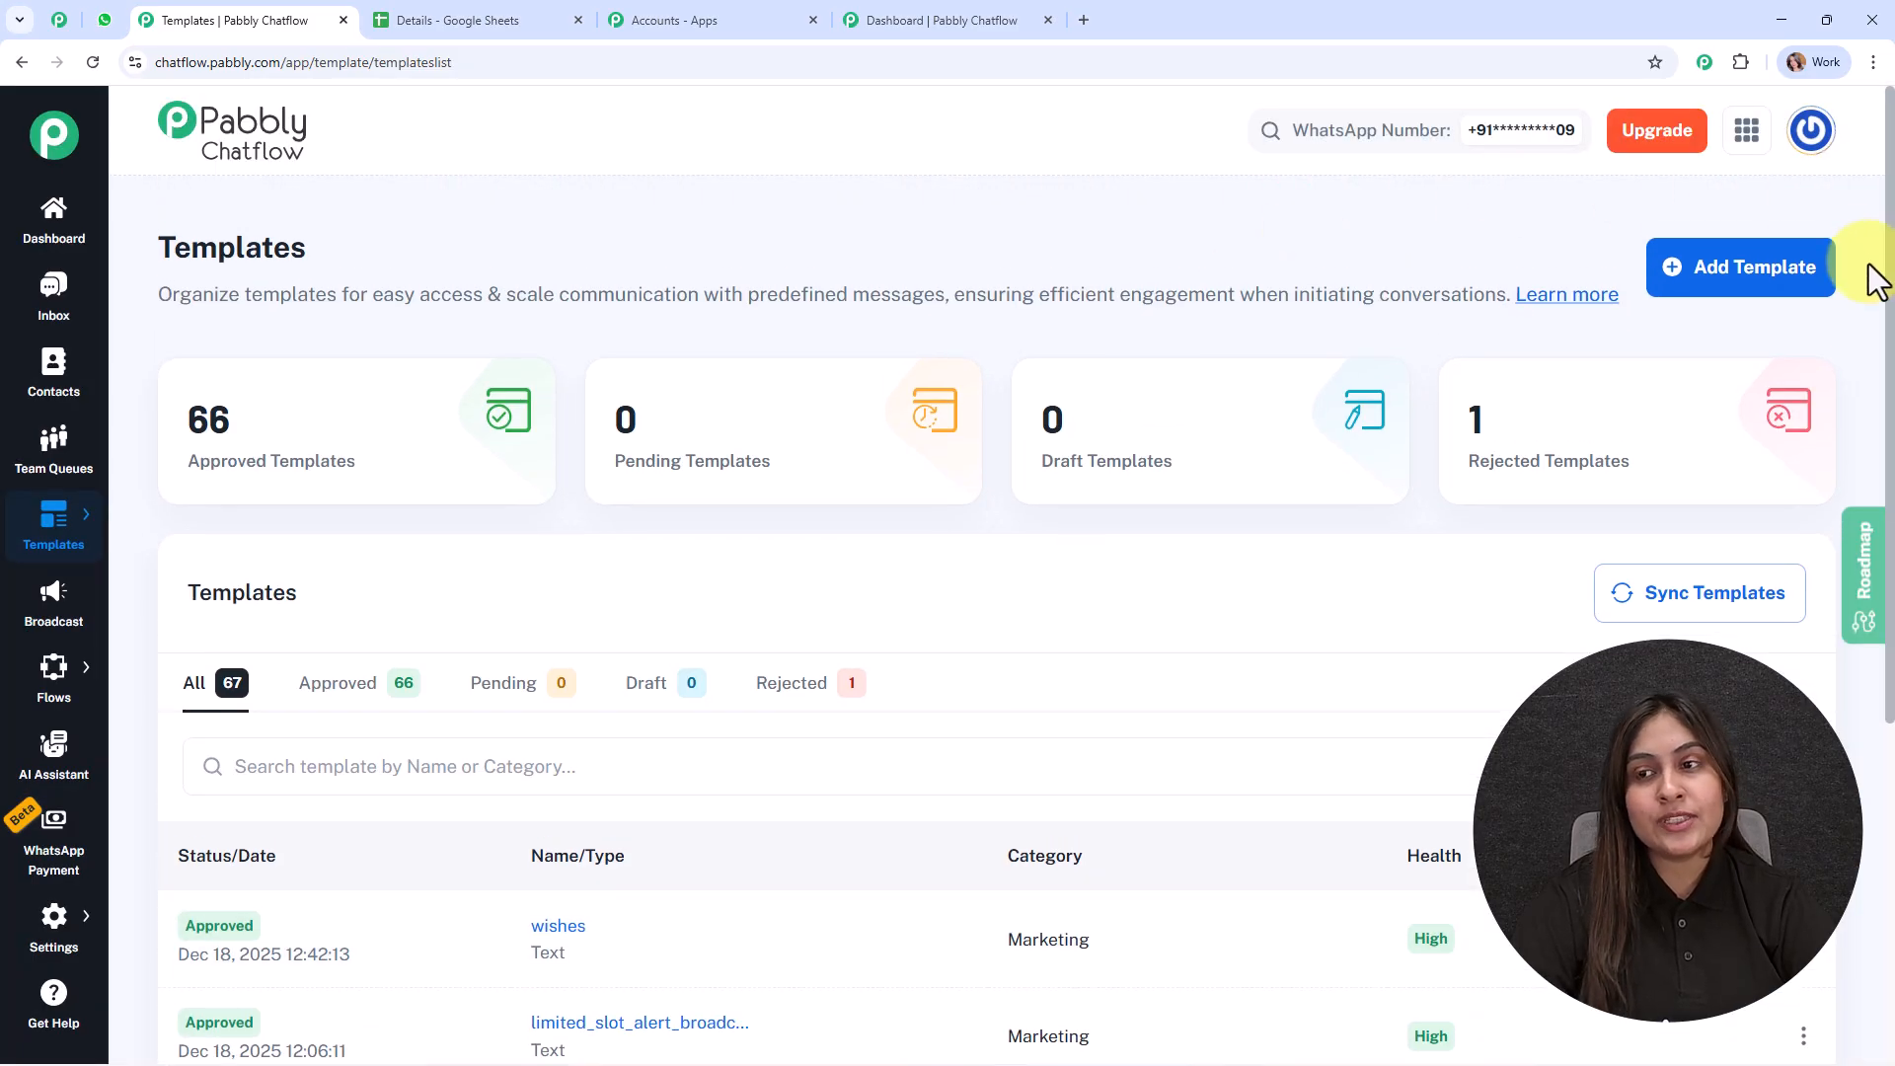
- Open the form for adding a new template and review its category, name, language, type and interactive action fields
click(1725, 286)
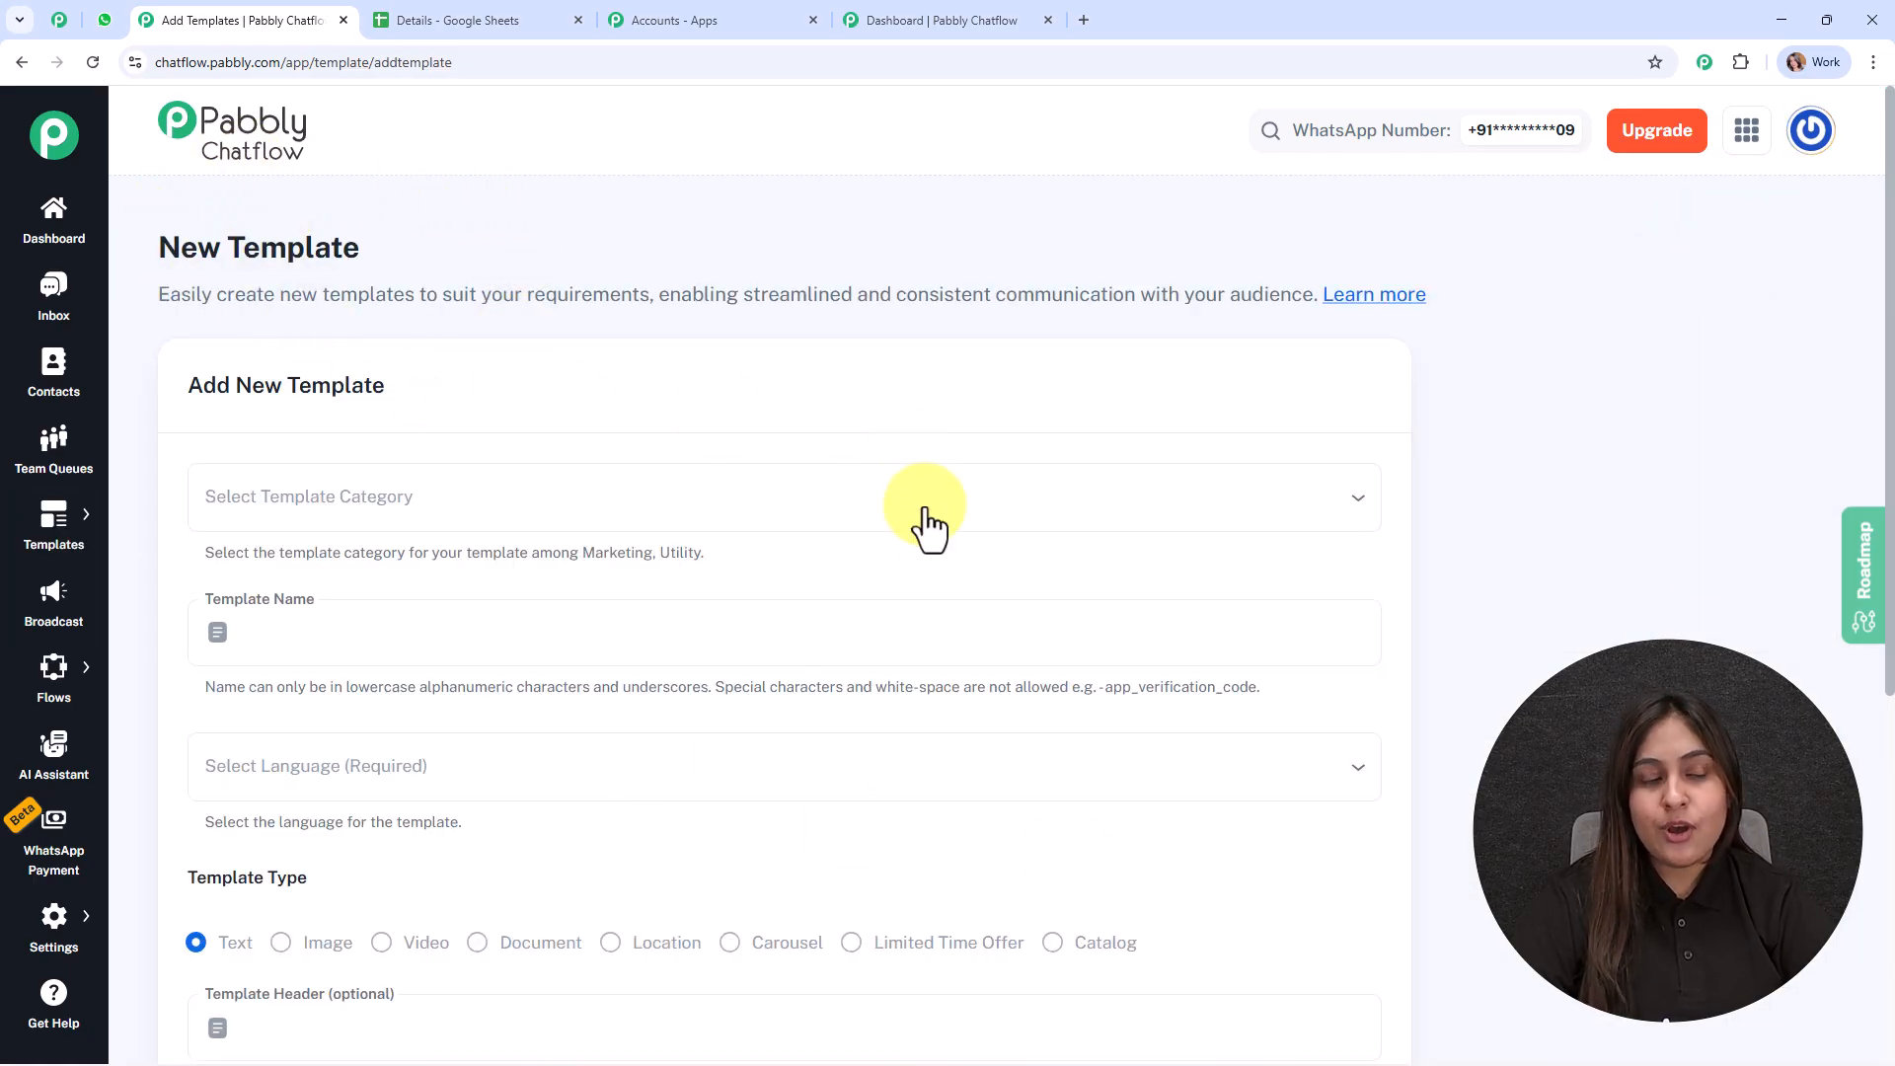
scroll(971, 735, down, 1)
scroll(971, 736, down, 5)
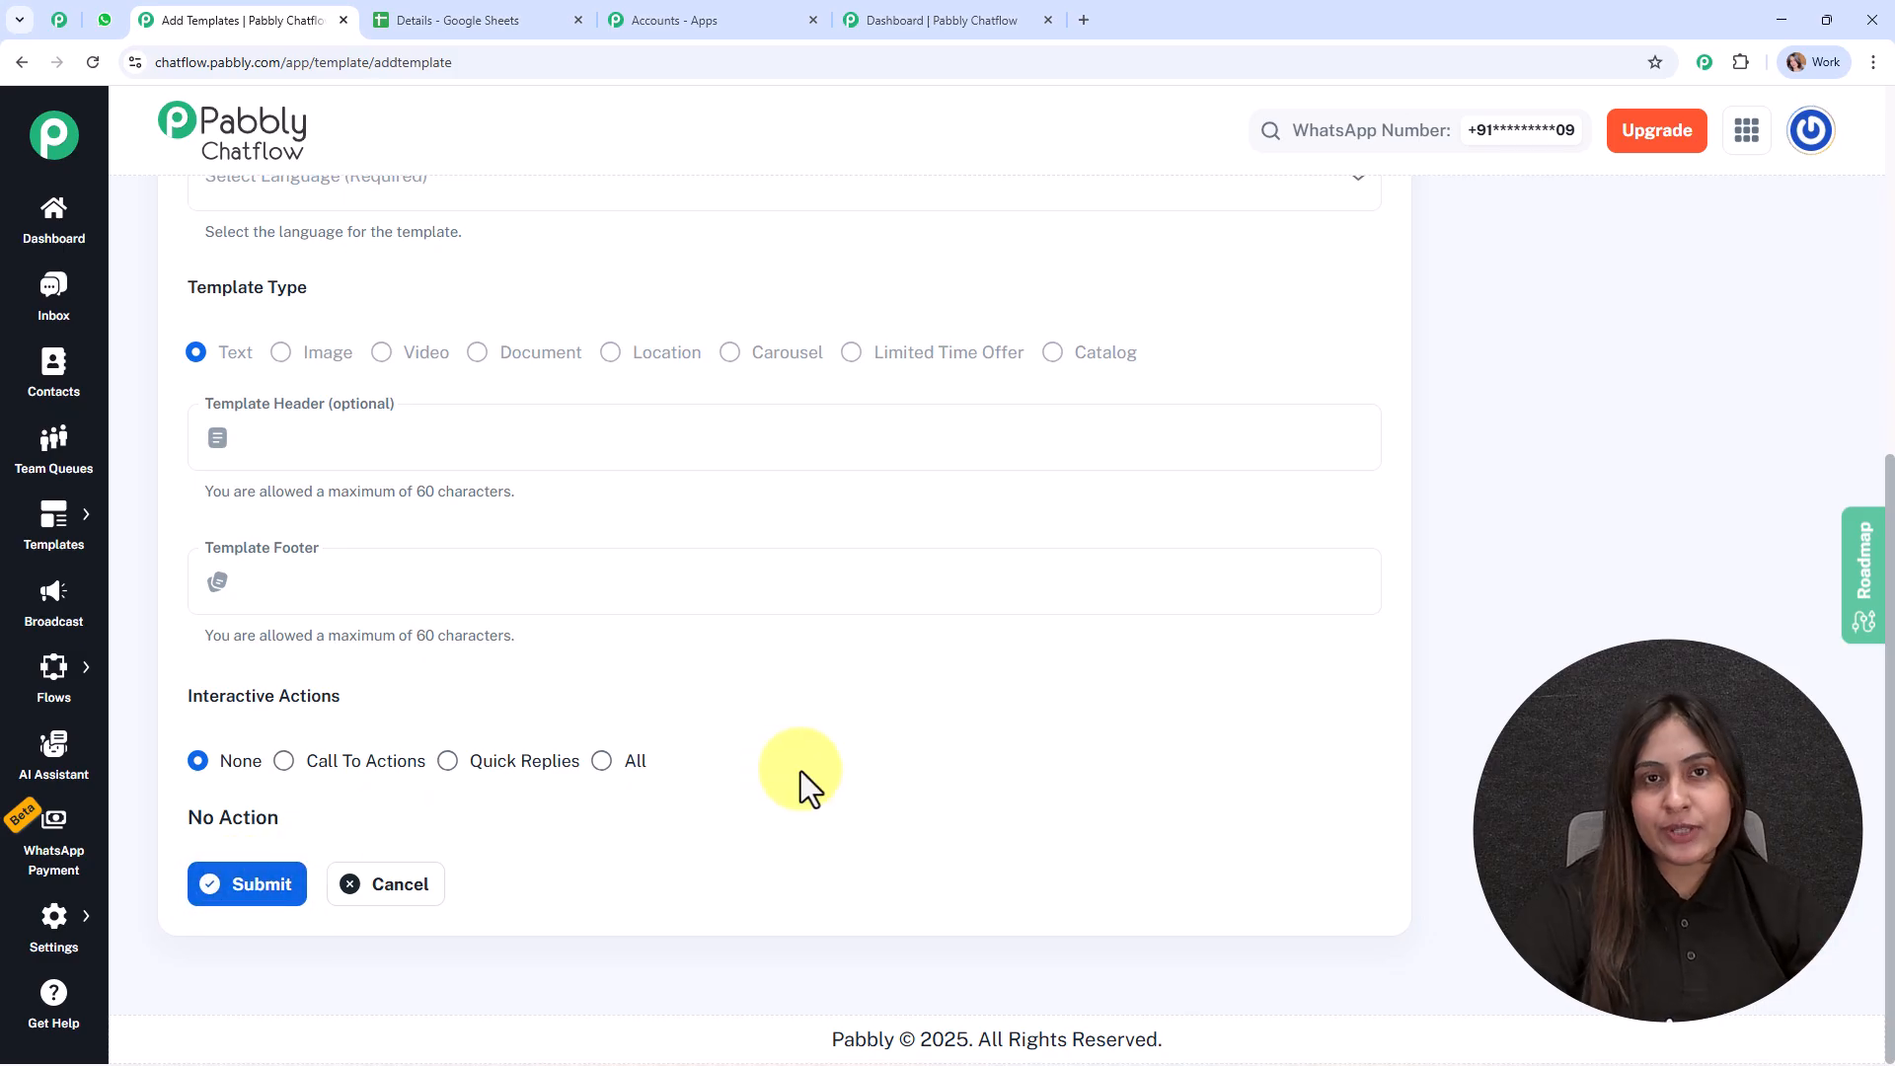
scroll(801, 772, up, 6)
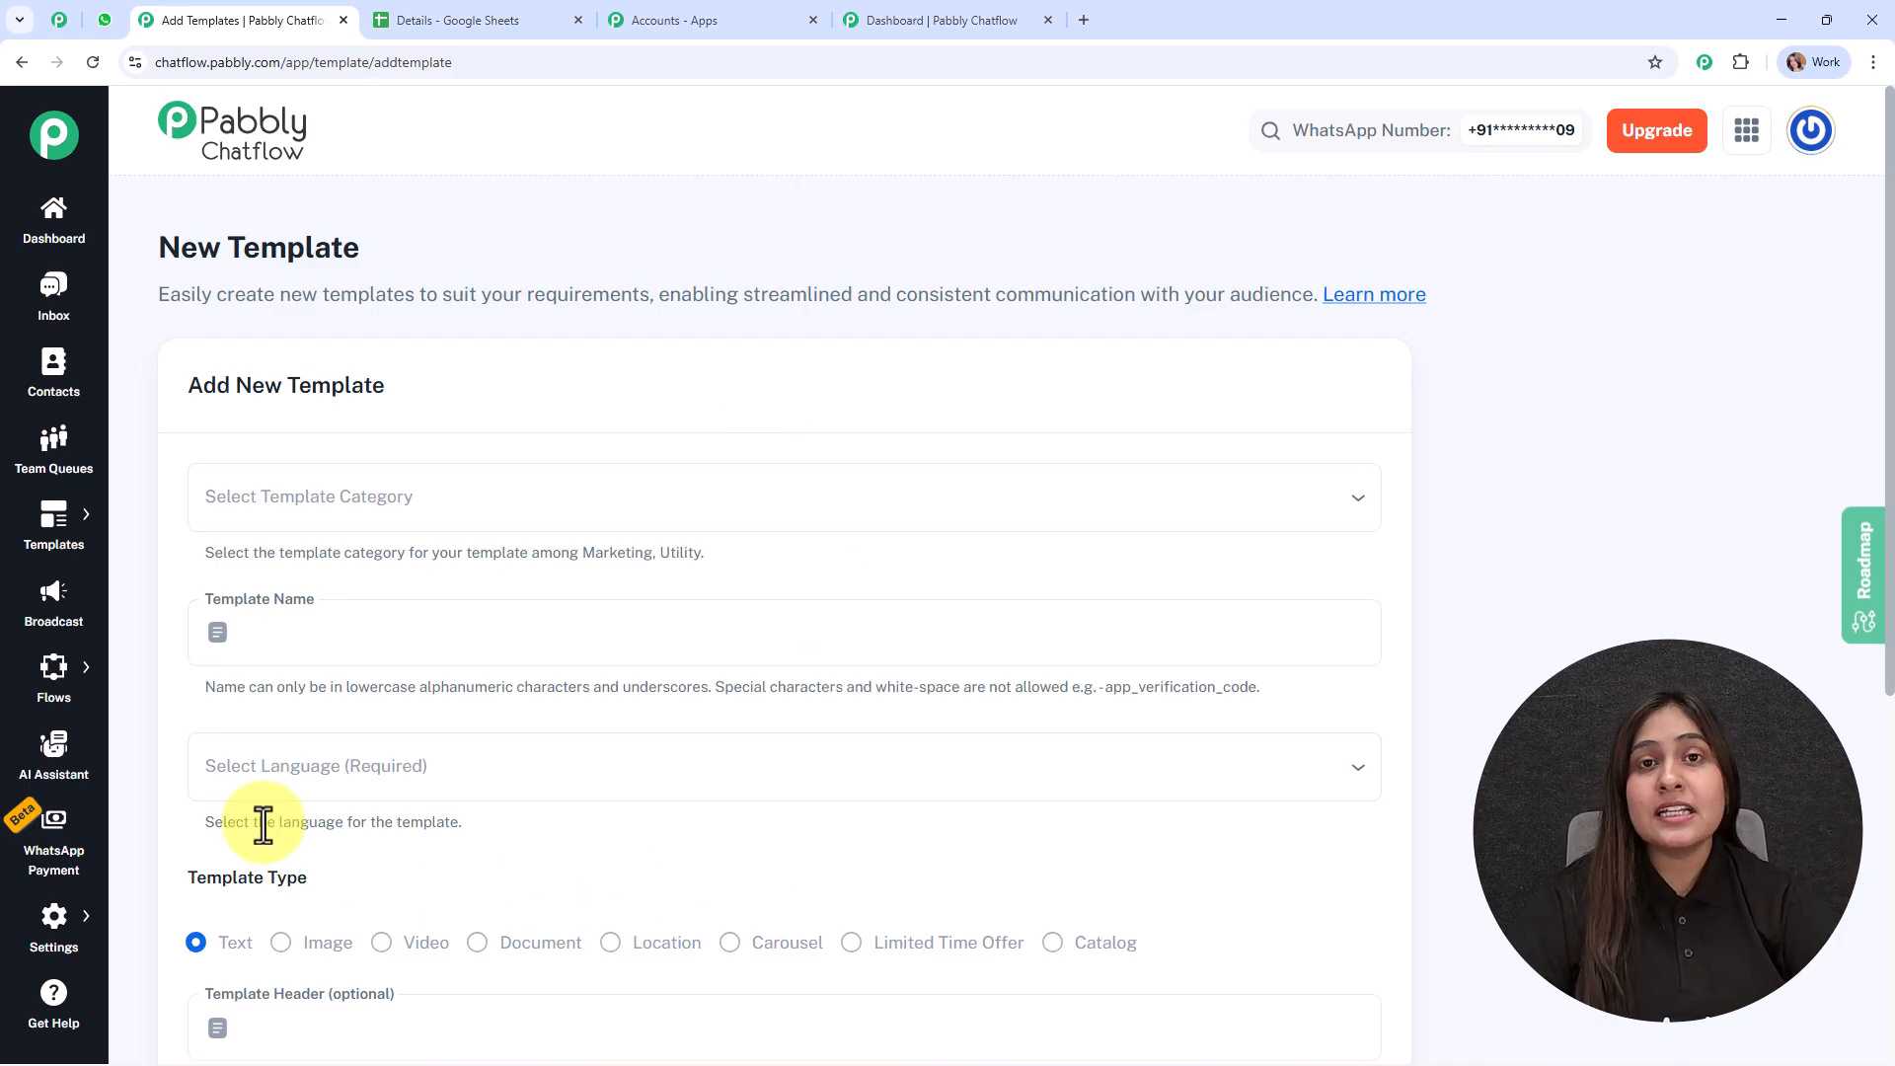
- Open the Broadcast section and review the broadcast counters and the list of existing WhatsApp campaigns
click(46, 597)
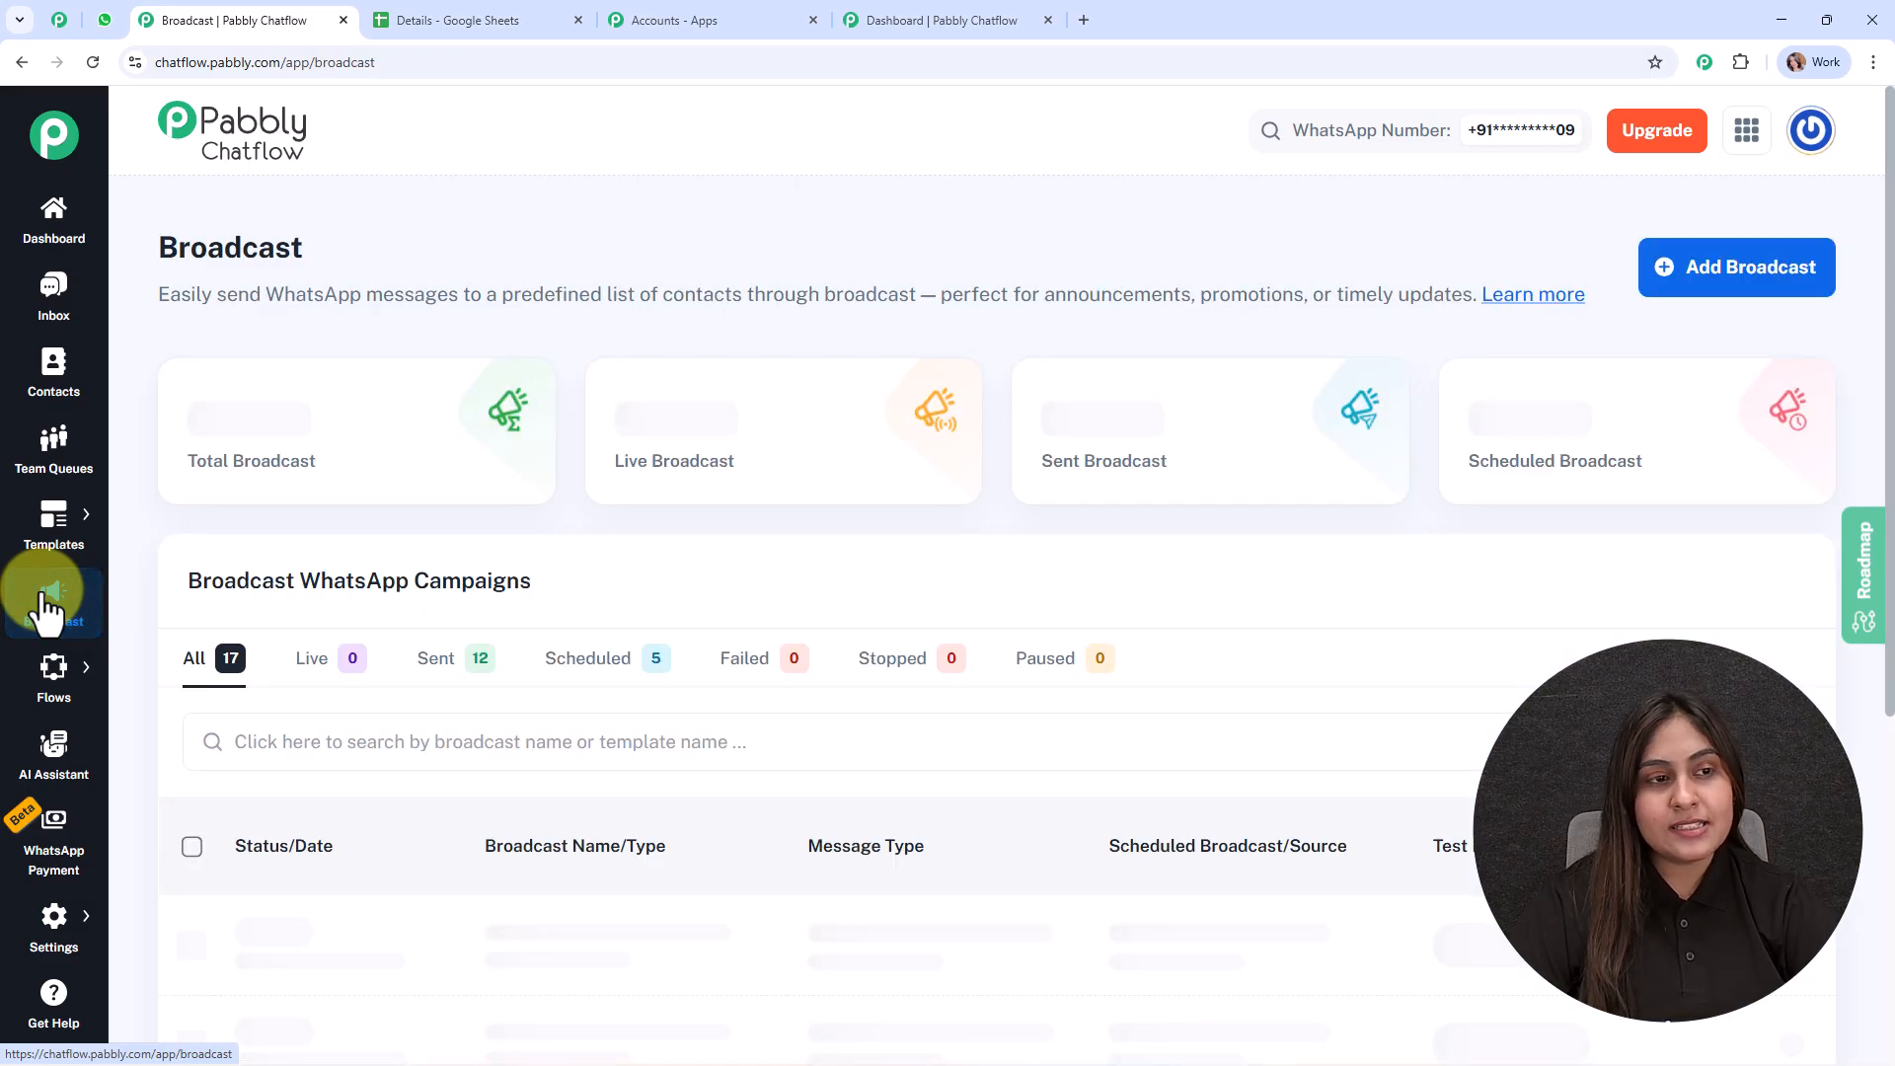
mouse_move(262, 490)
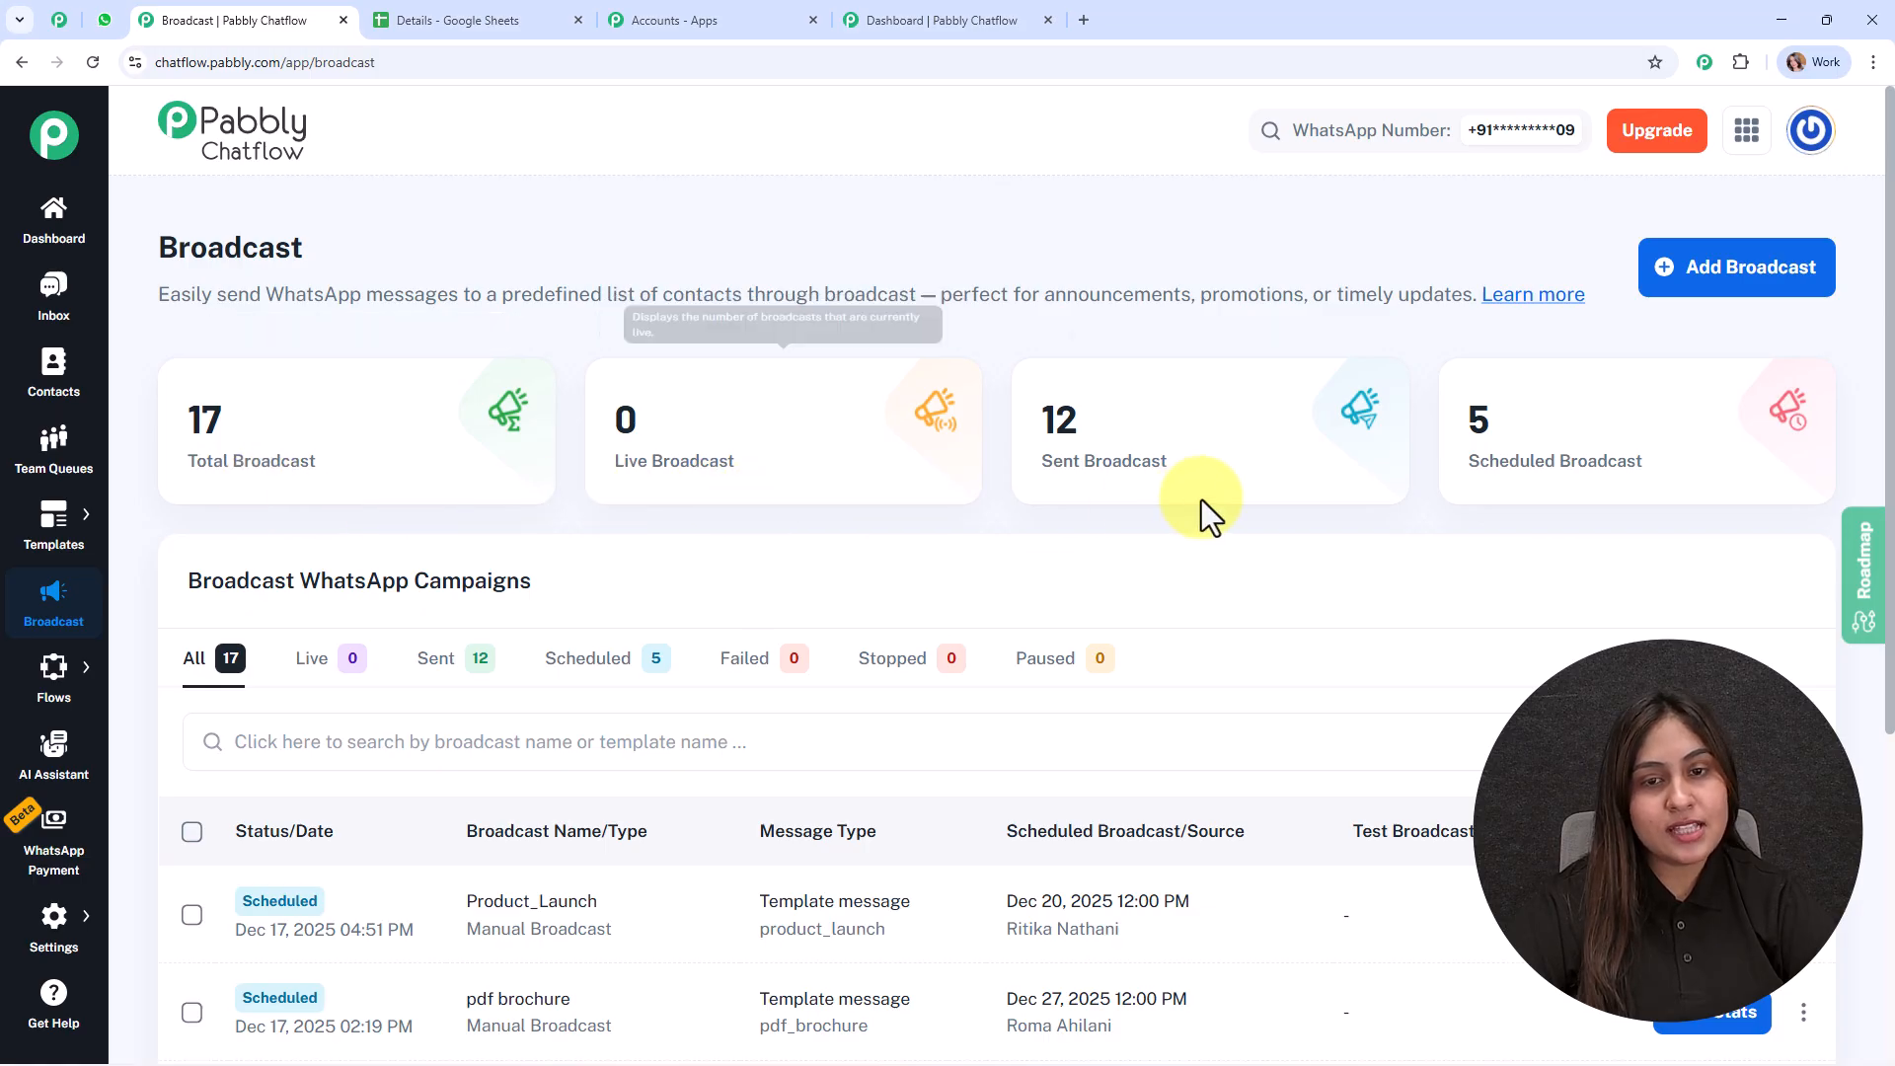
mouse_move(1639, 429)
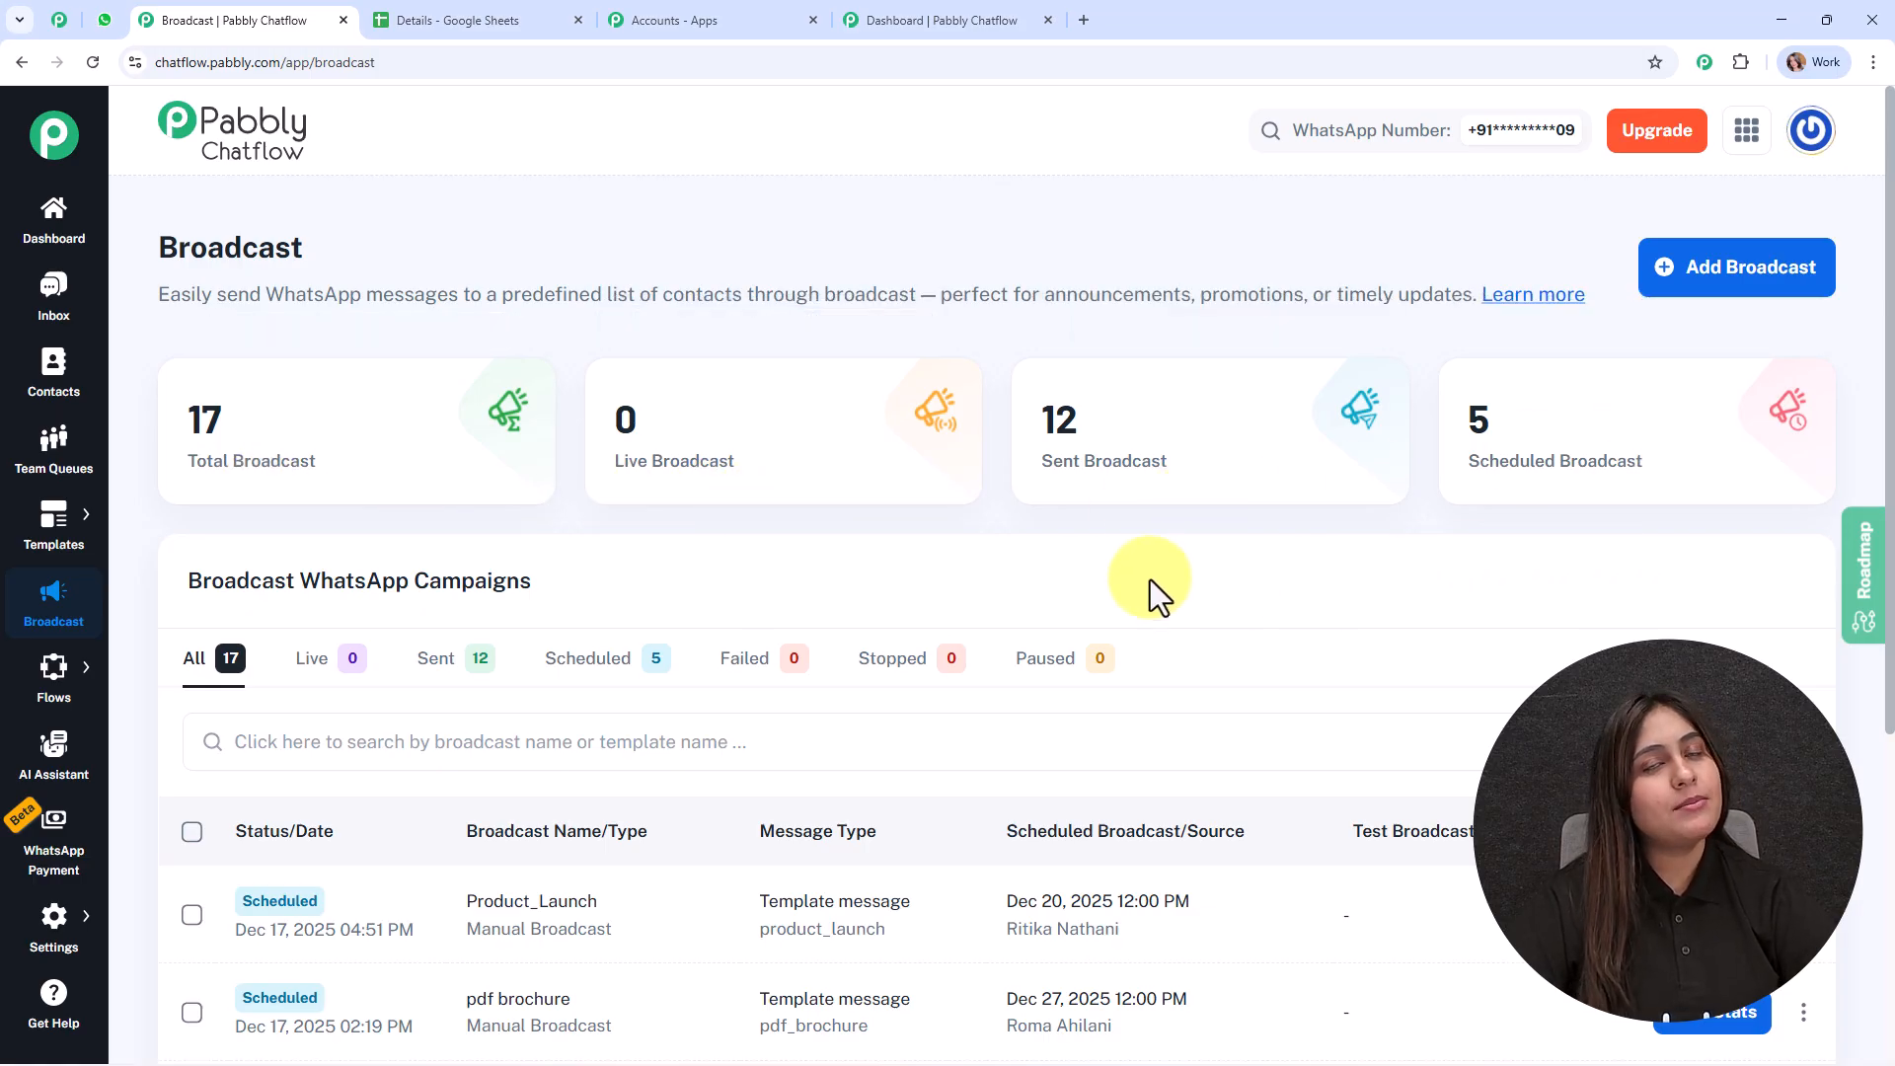
scroll(665, 535, down, 3)
scroll(659, 523, down, 2)
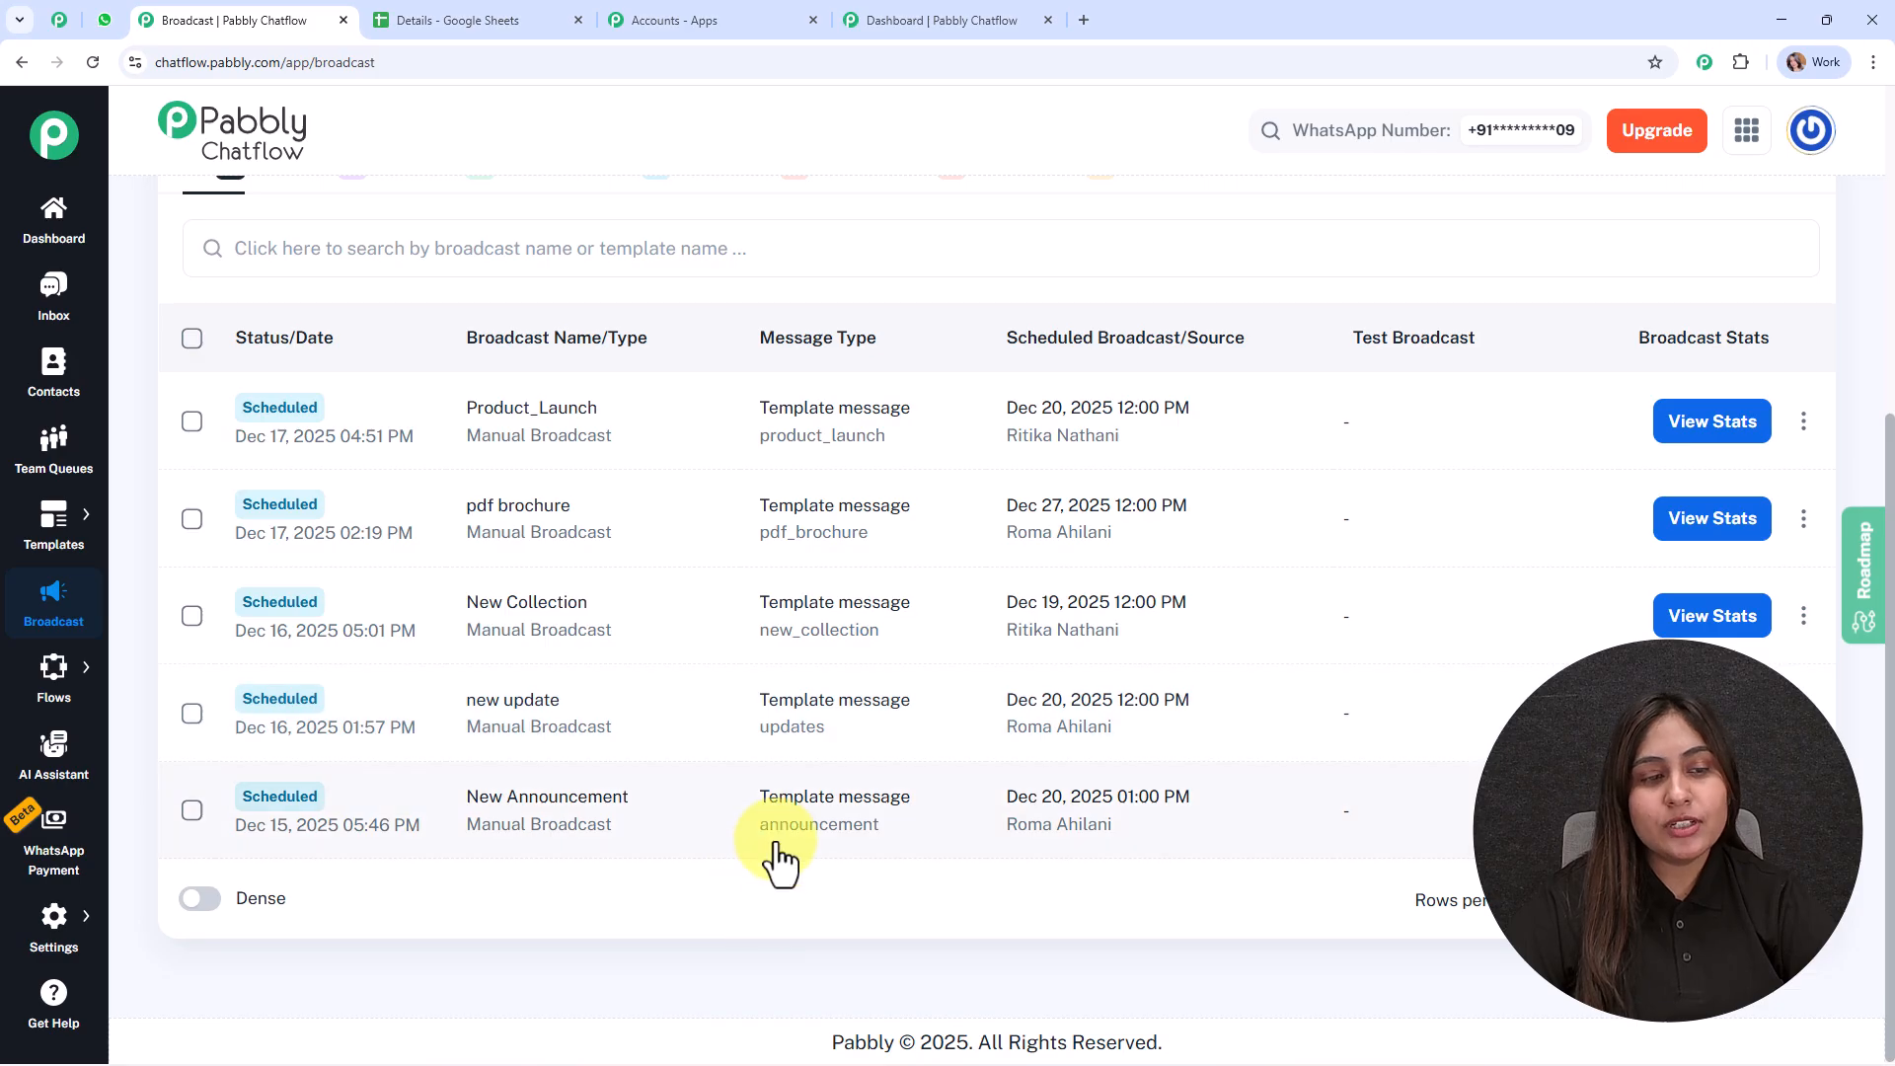
scroll(776, 845, up, 5)
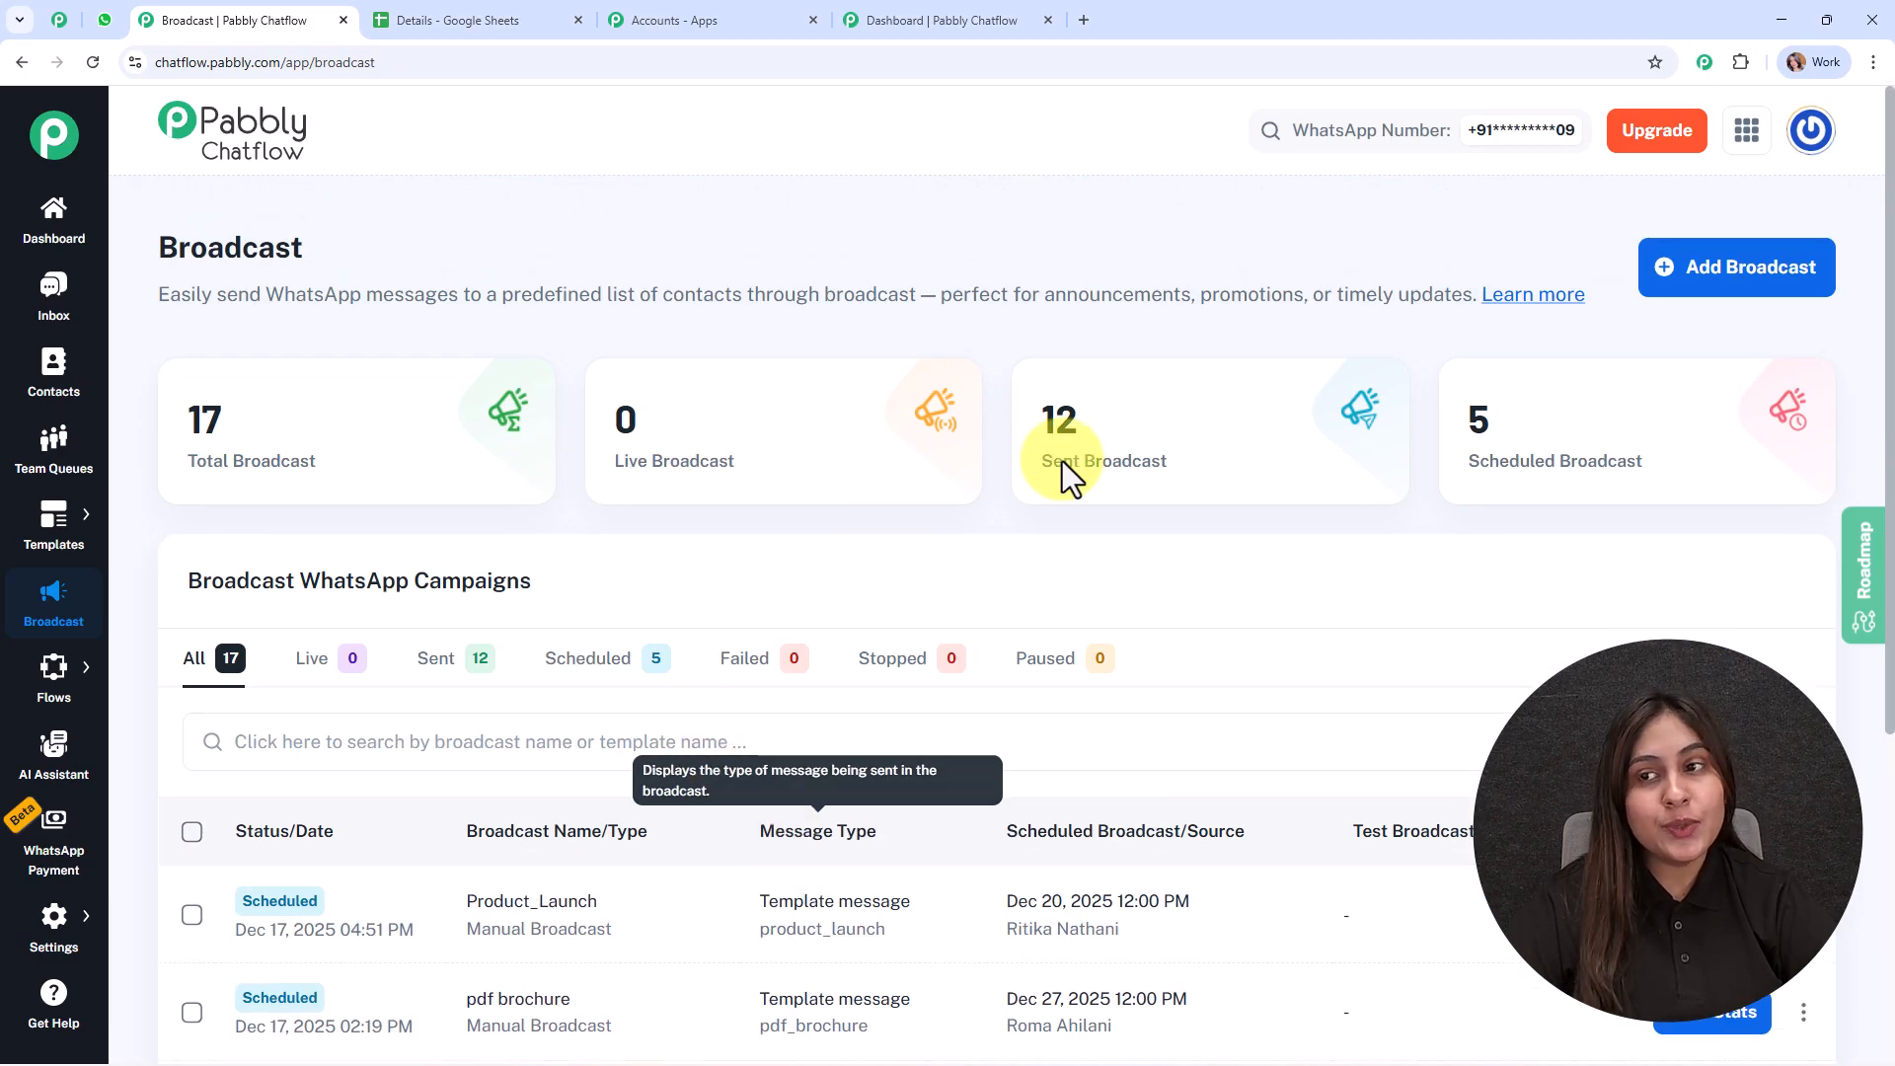
- Start a new WhatsApp broadcast and choose Broadcast Campaign as its type
click(1722, 287)
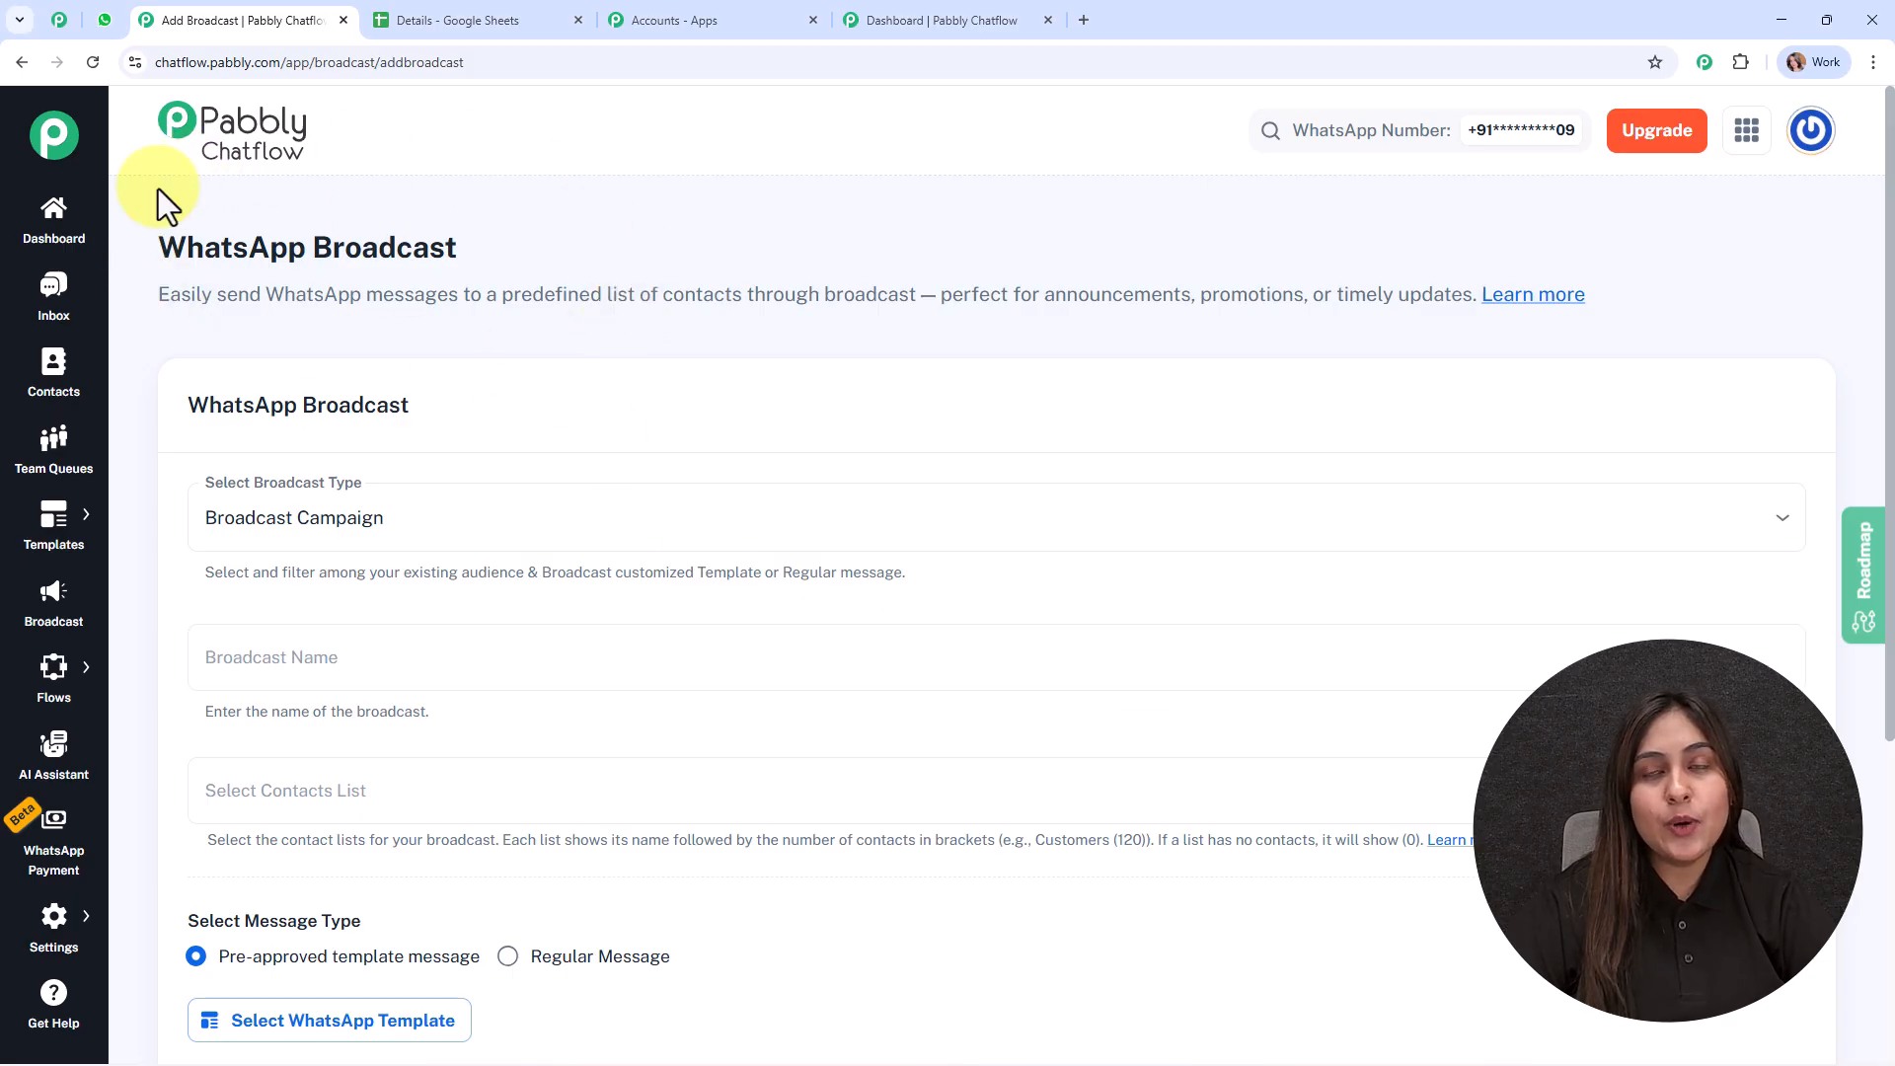
scroll(1031, 494, down, 2)
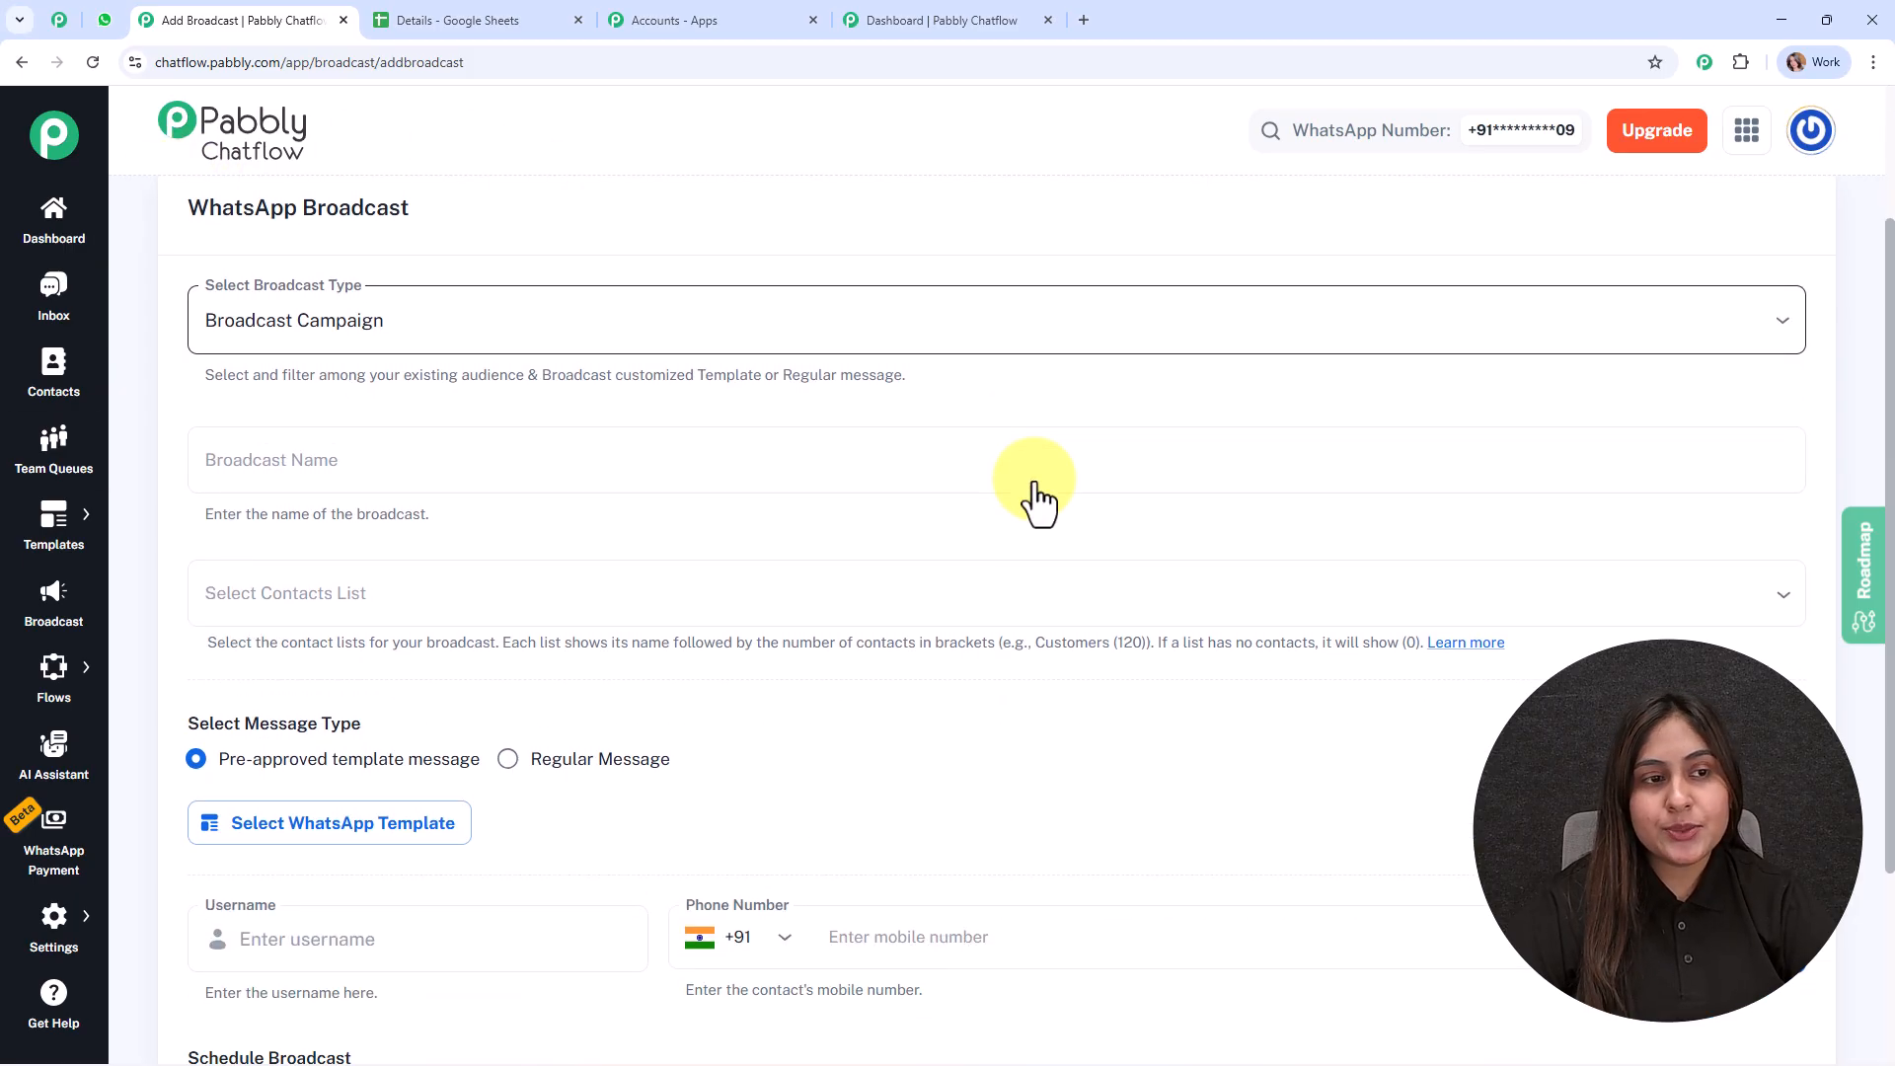
click(430, 318)
click(449, 393)
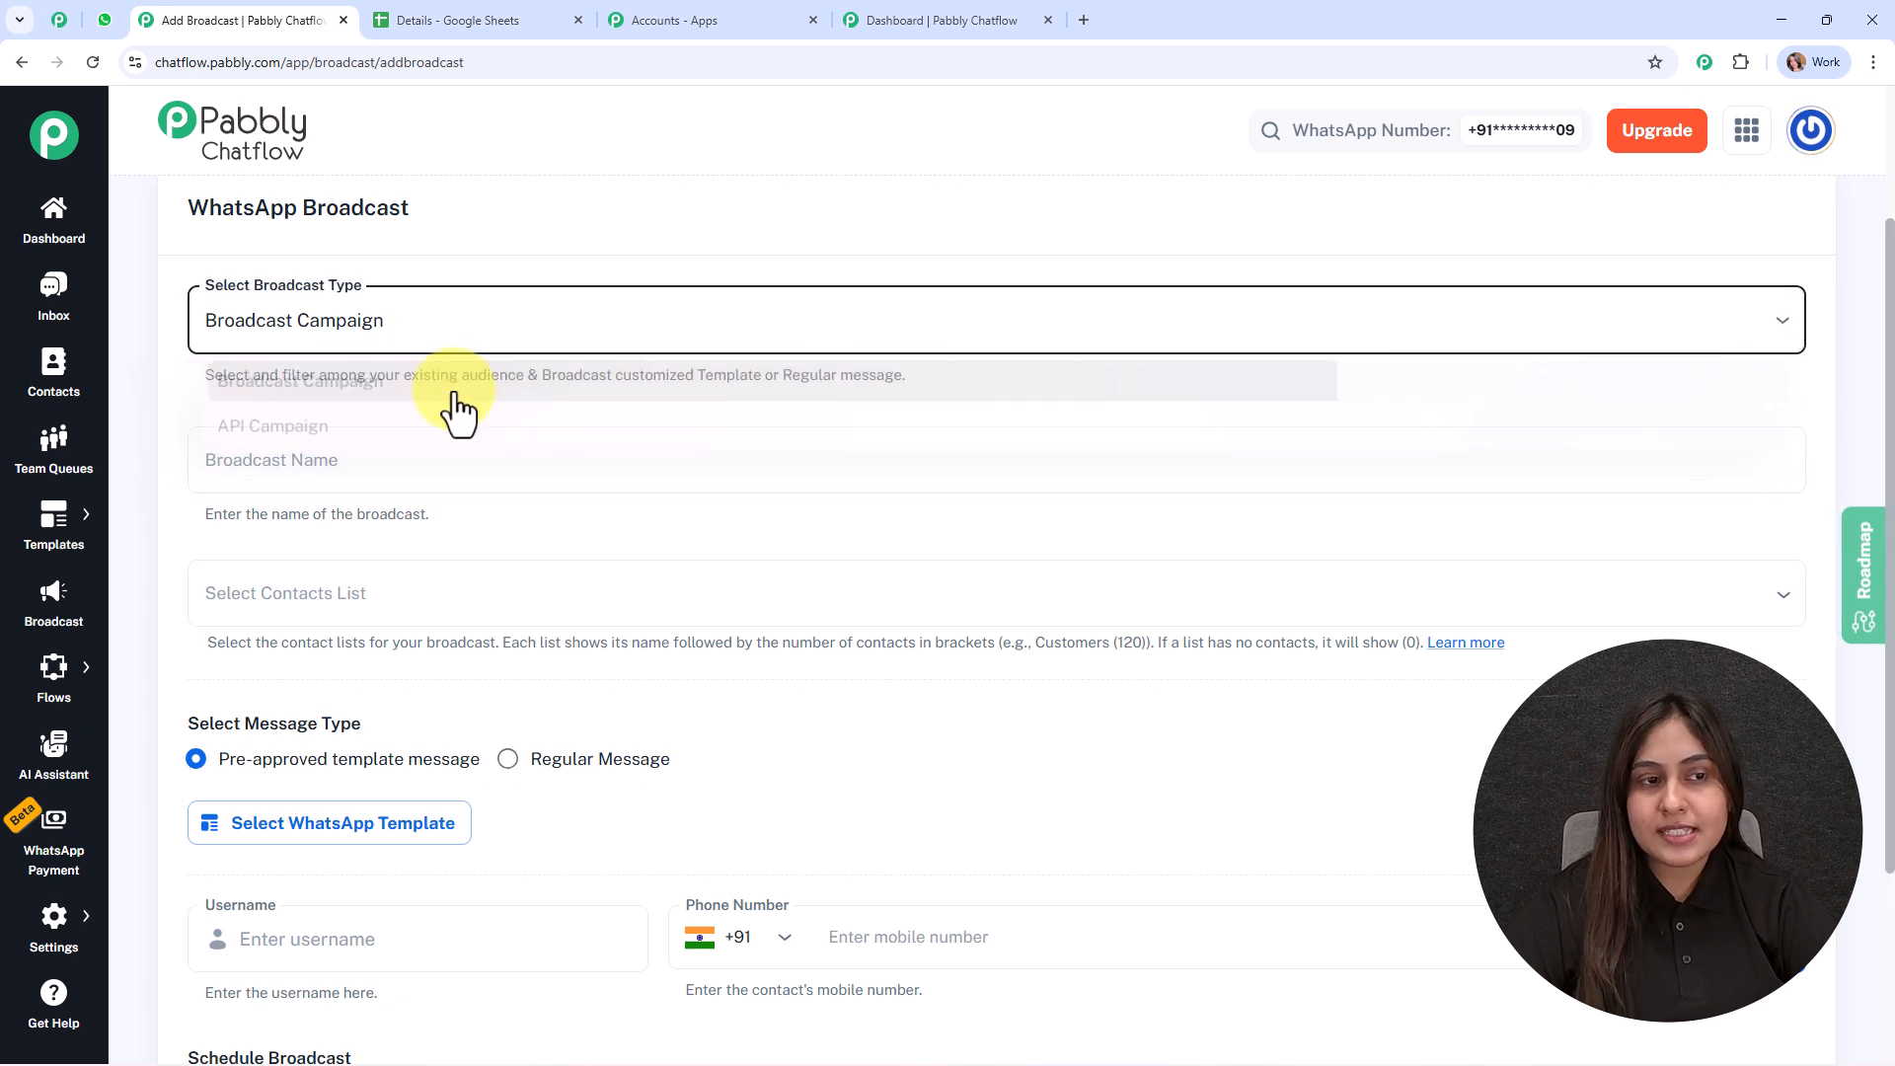
- Name the new broadcast campaign "wishes"
scroll(547, 415, down, 1)
click(491, 356)
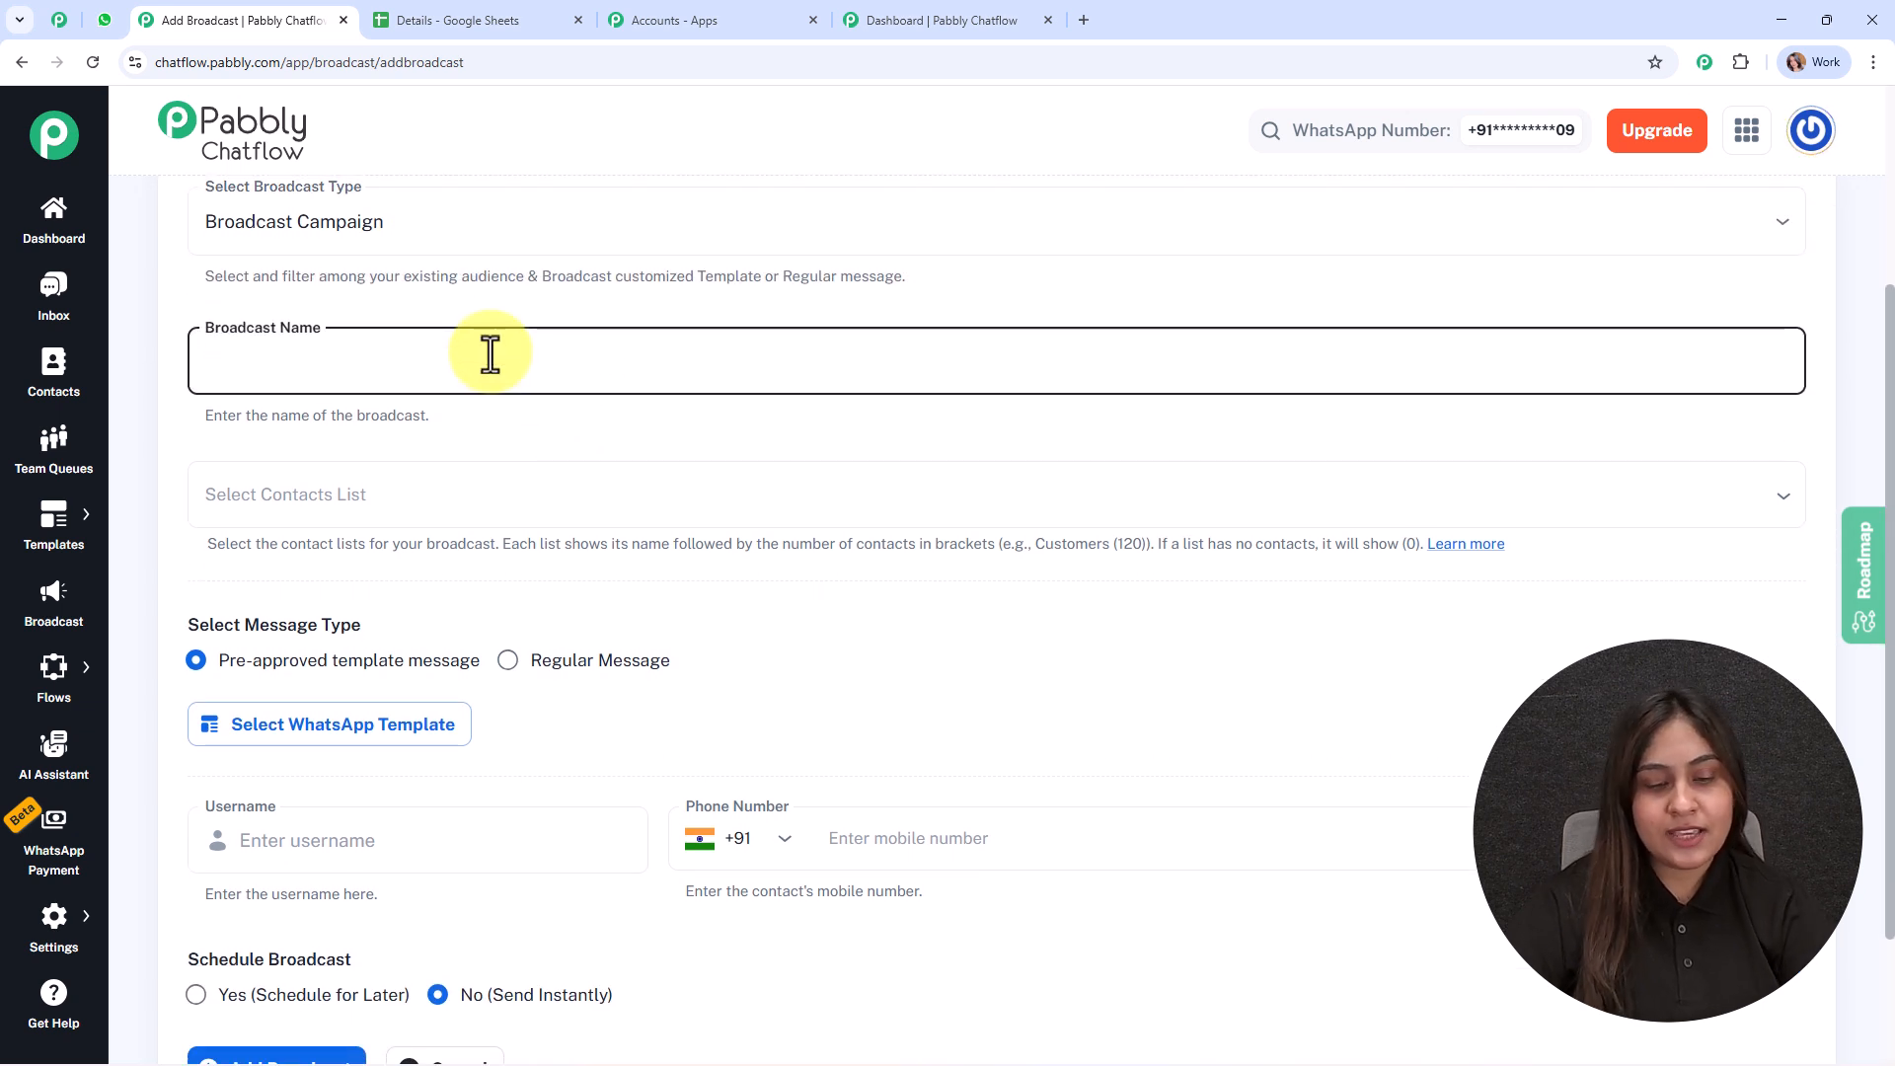
text(wishes)
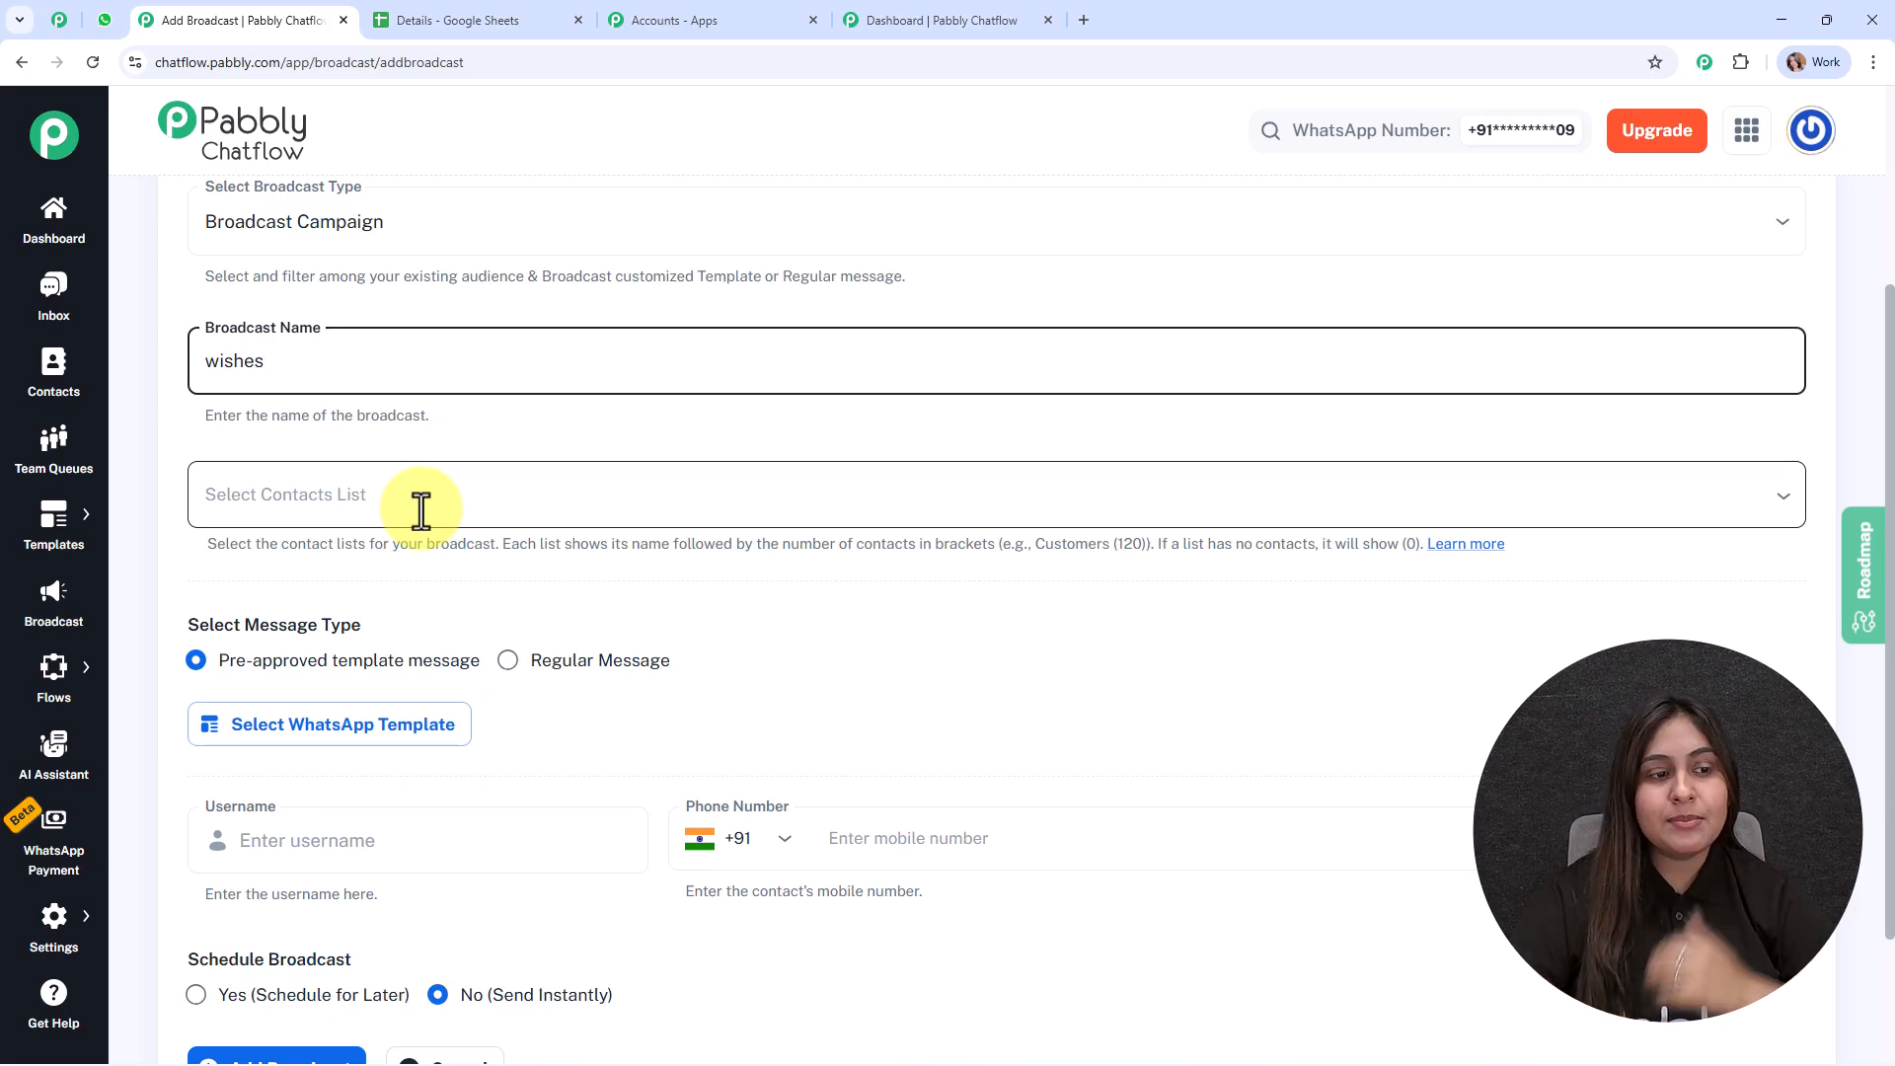
- Open the Contacts page in a separate browser tab and review the available contact lists
right_click(61, 374)
click(140, 399)
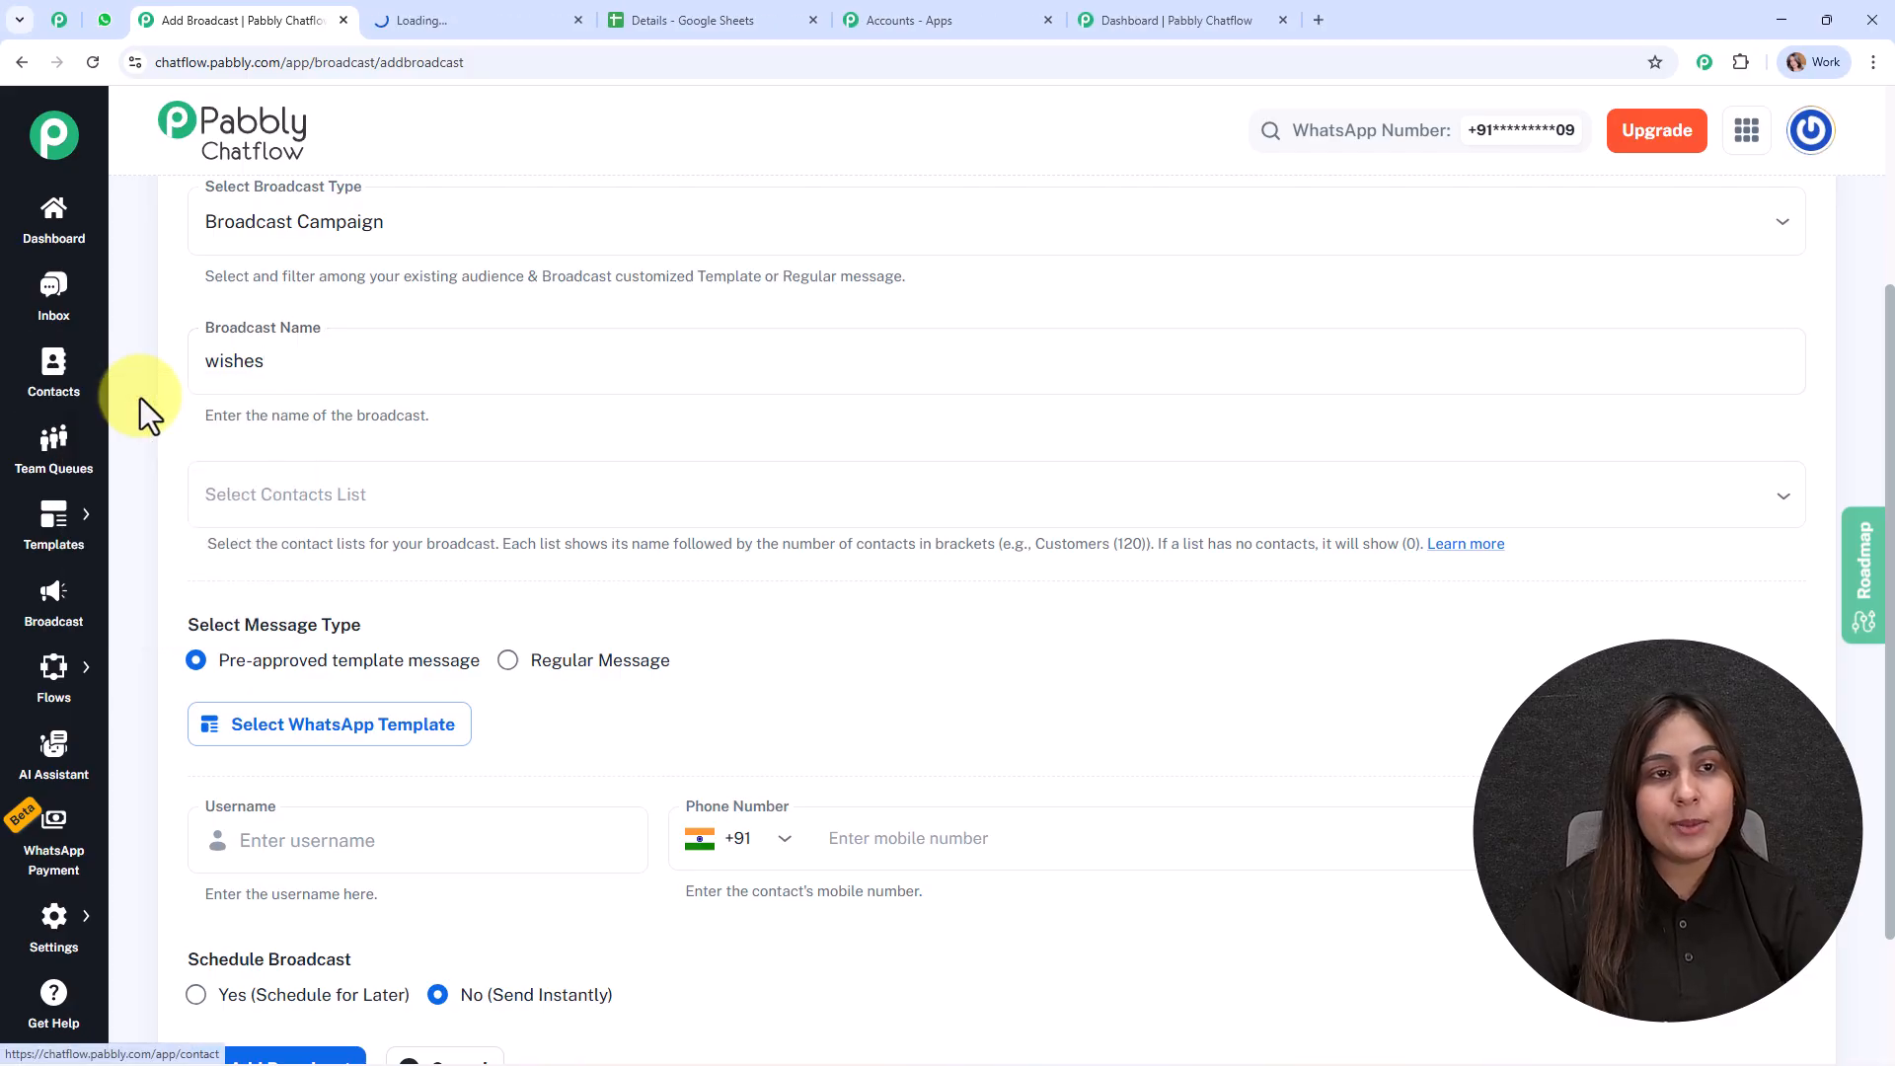
click(464, 5)
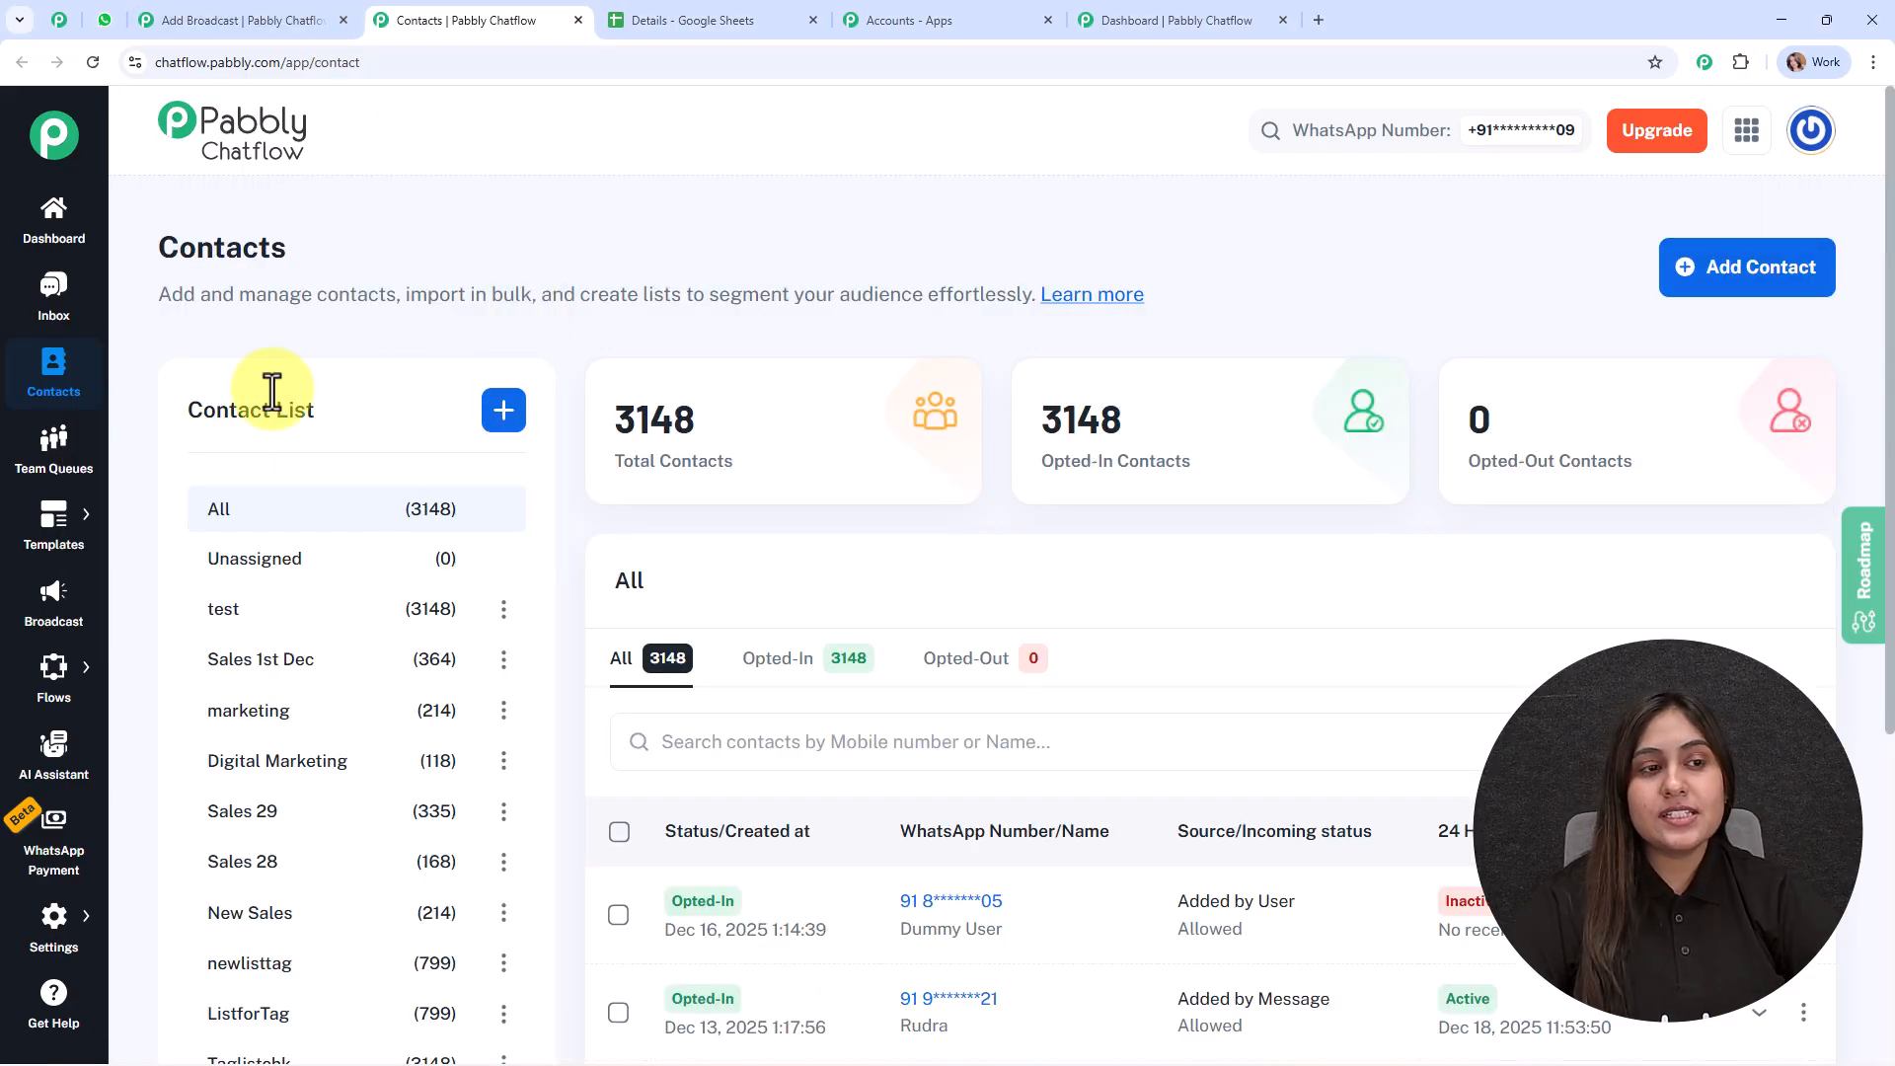
scroll(529, 663, down, 3)
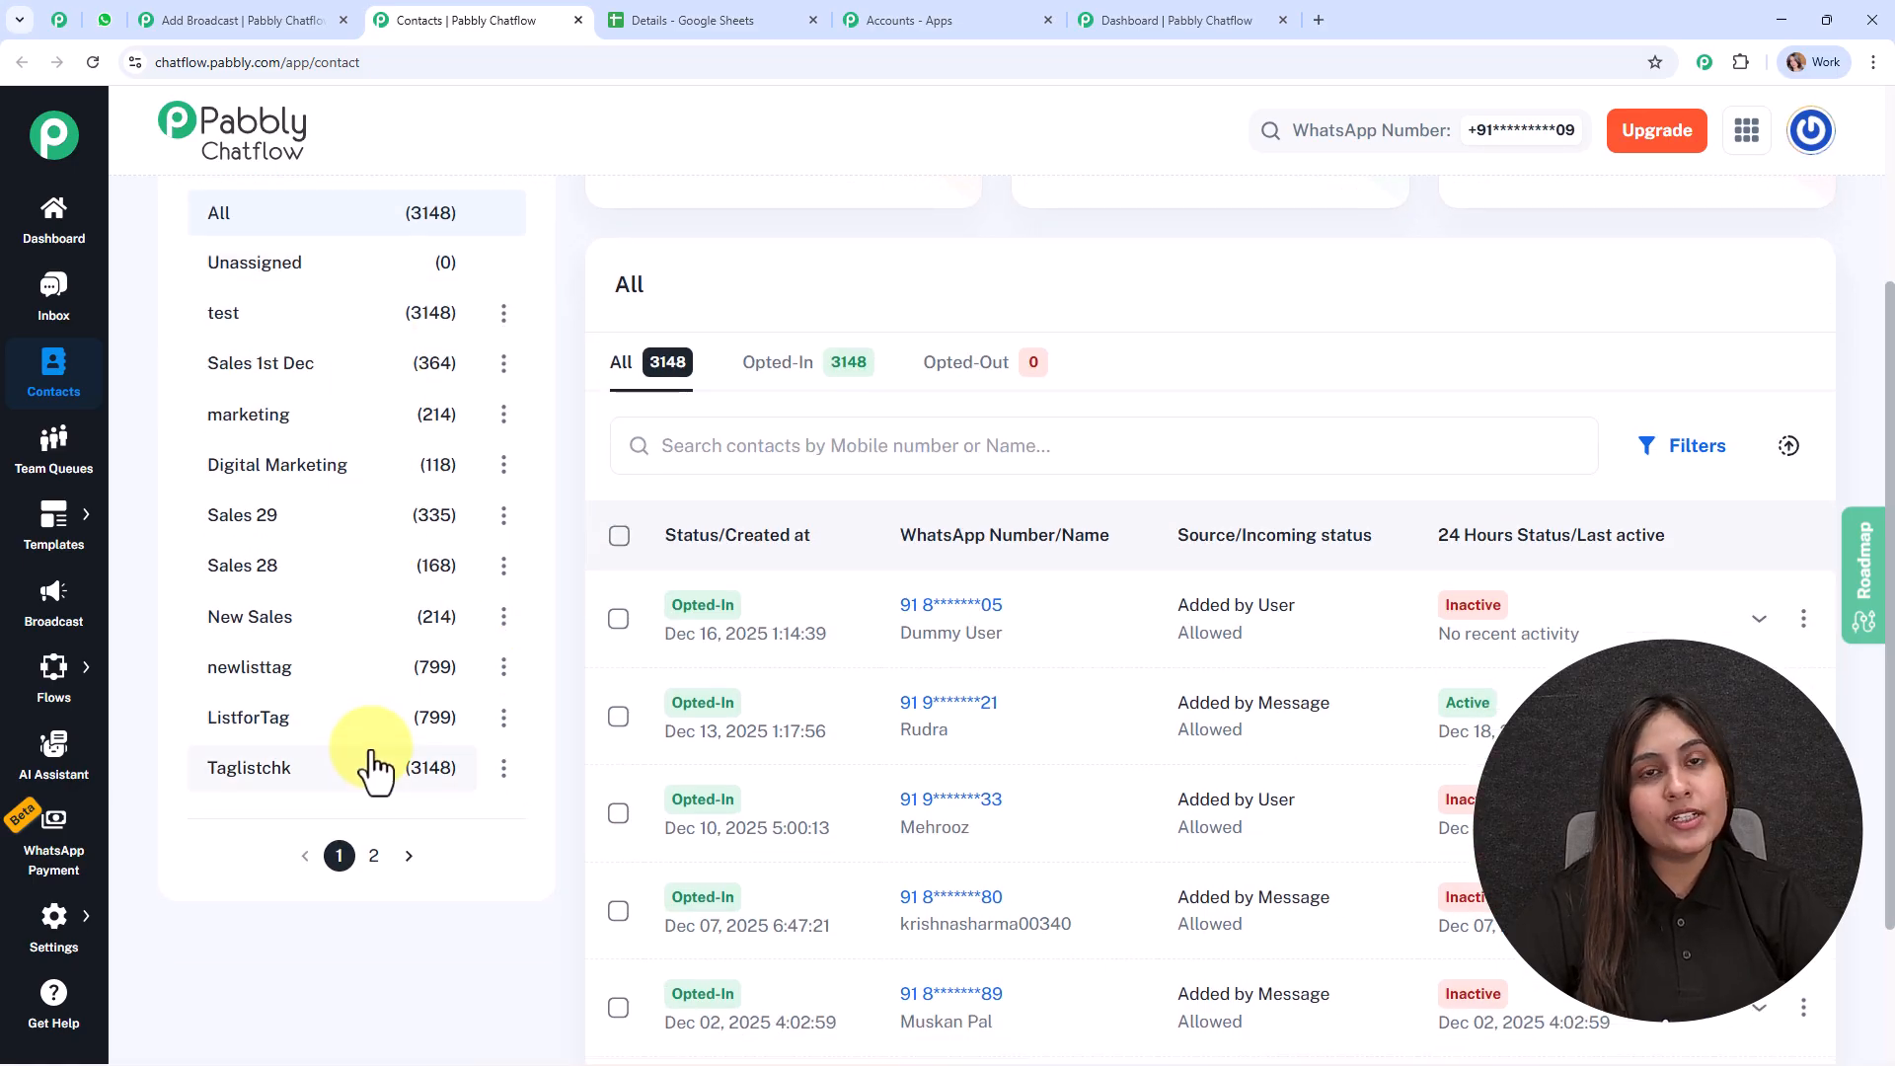
scroll(375, 768, up, 3)
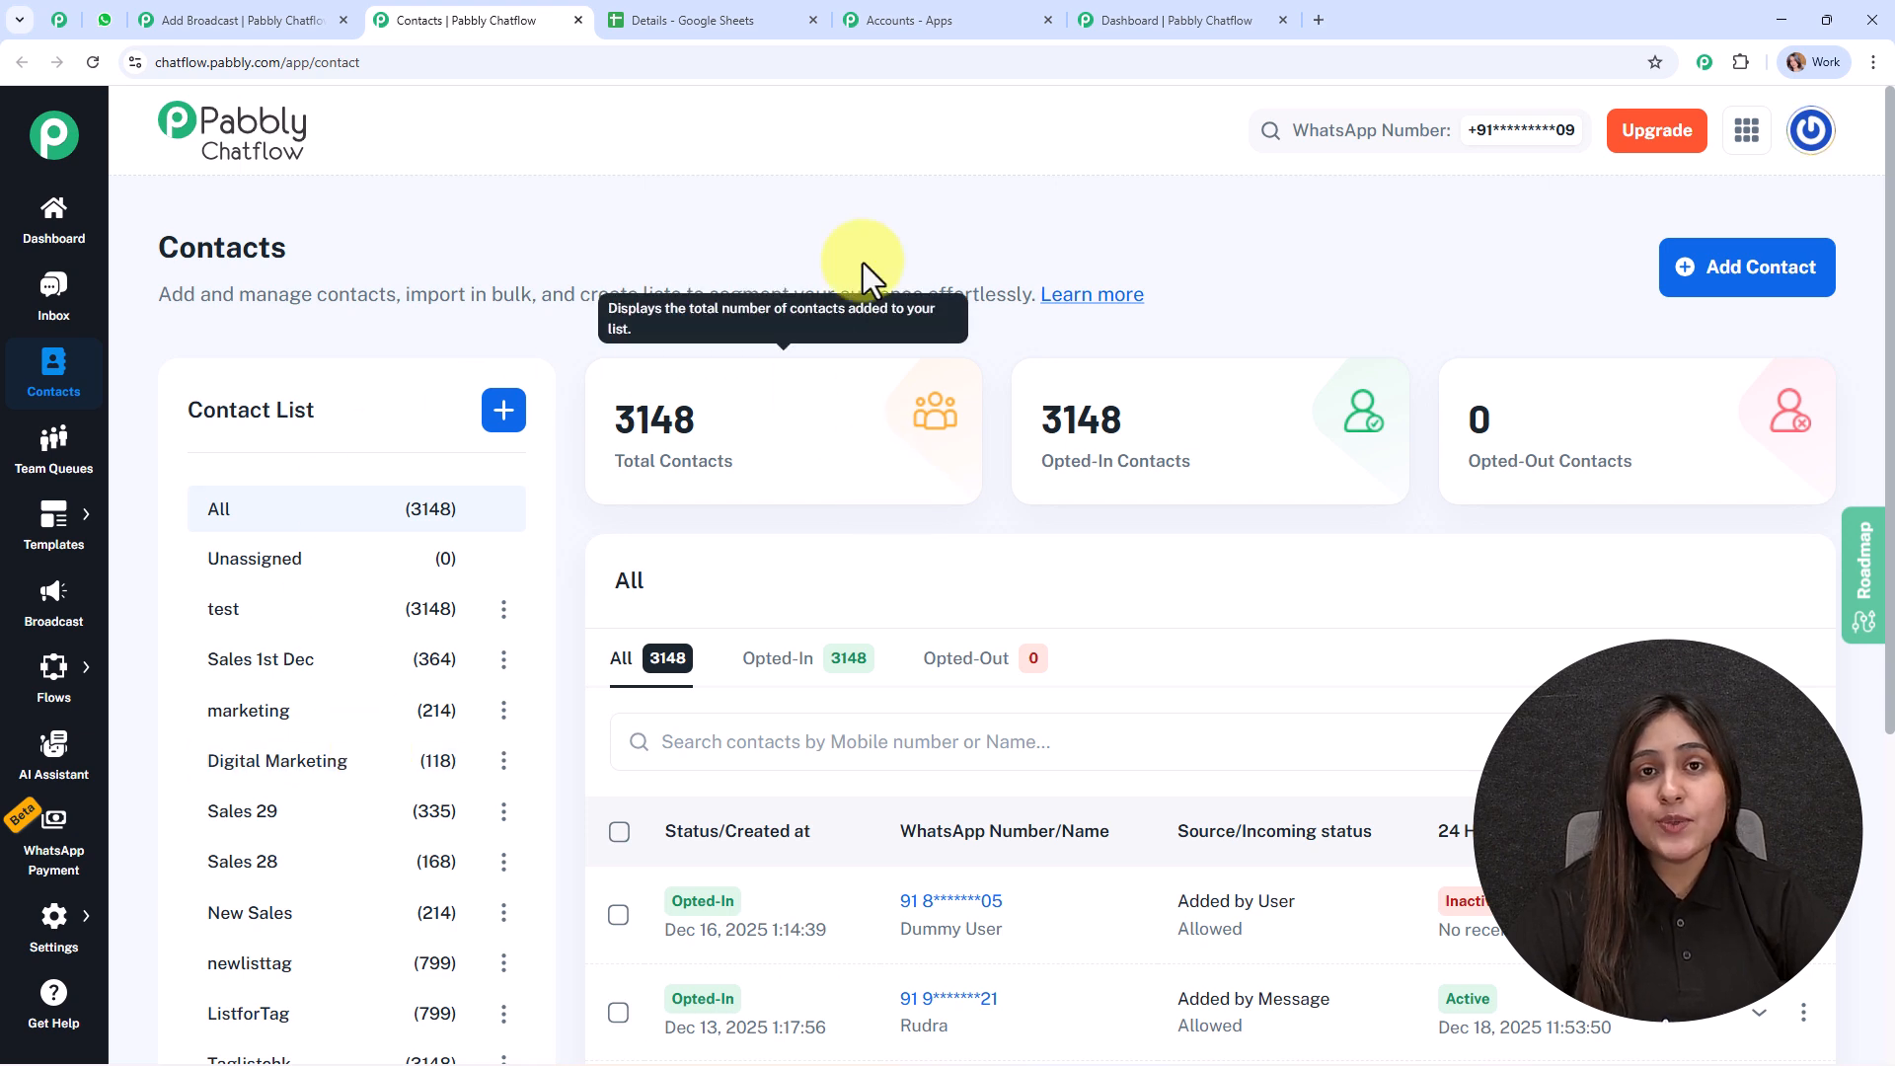
- Check the Name, Phone and Tags columns of the Details spreadsheet, and open Chatflow's bulk contact import form
click(619, 6)
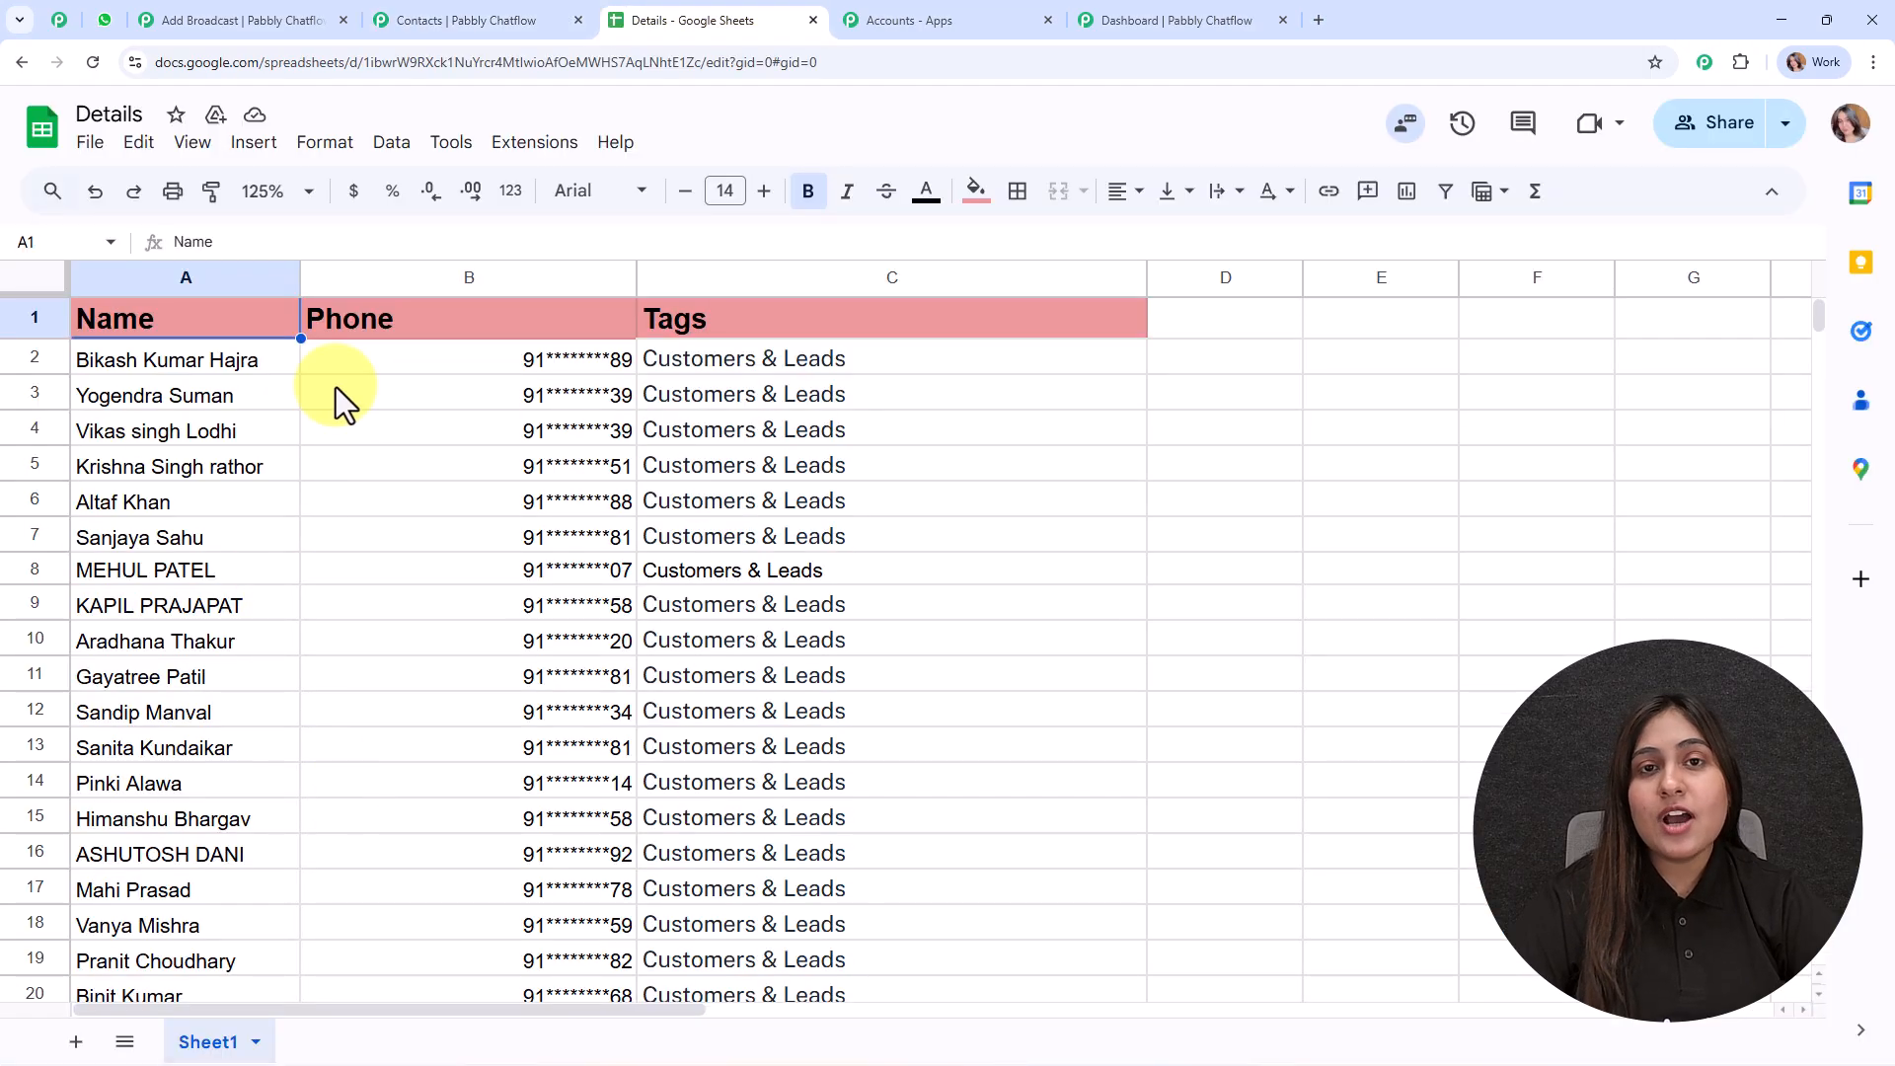
click(321, 22)
click(411, 21)
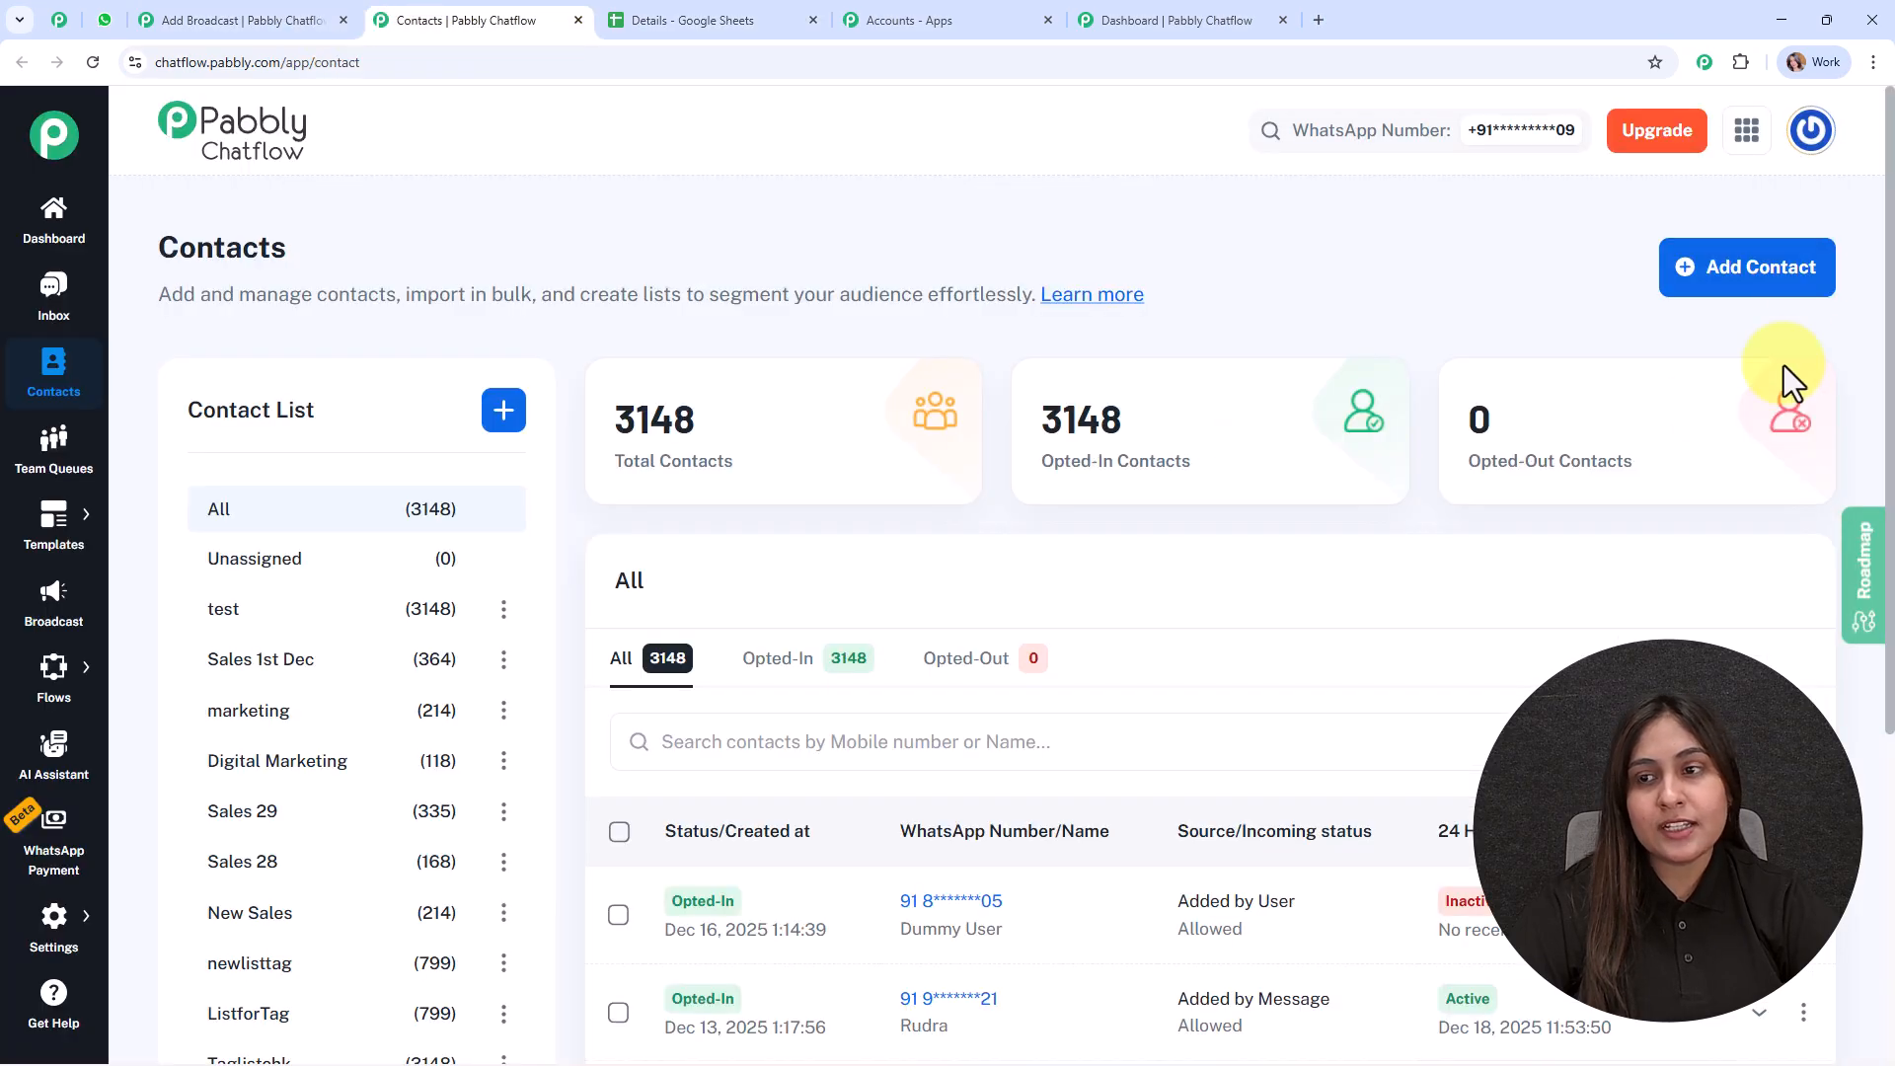
click(1798, 271)
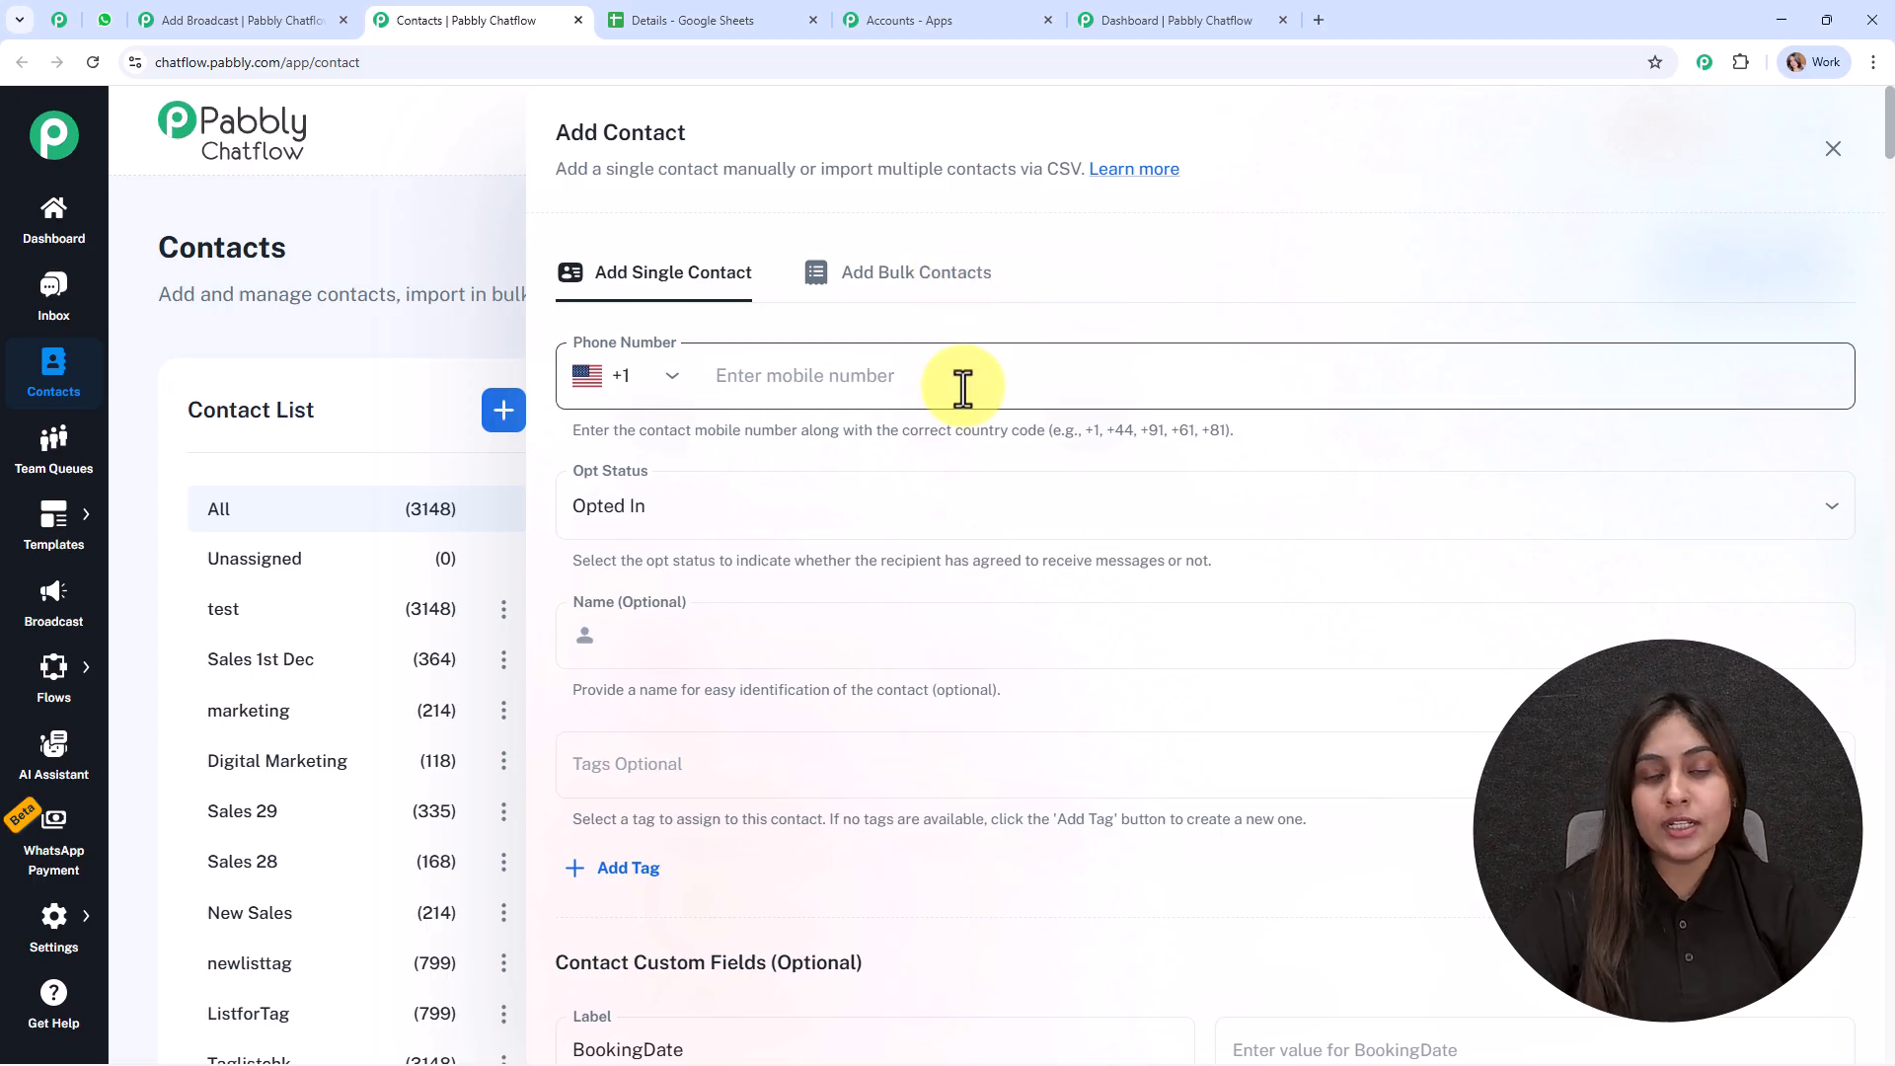
click(886, 296)
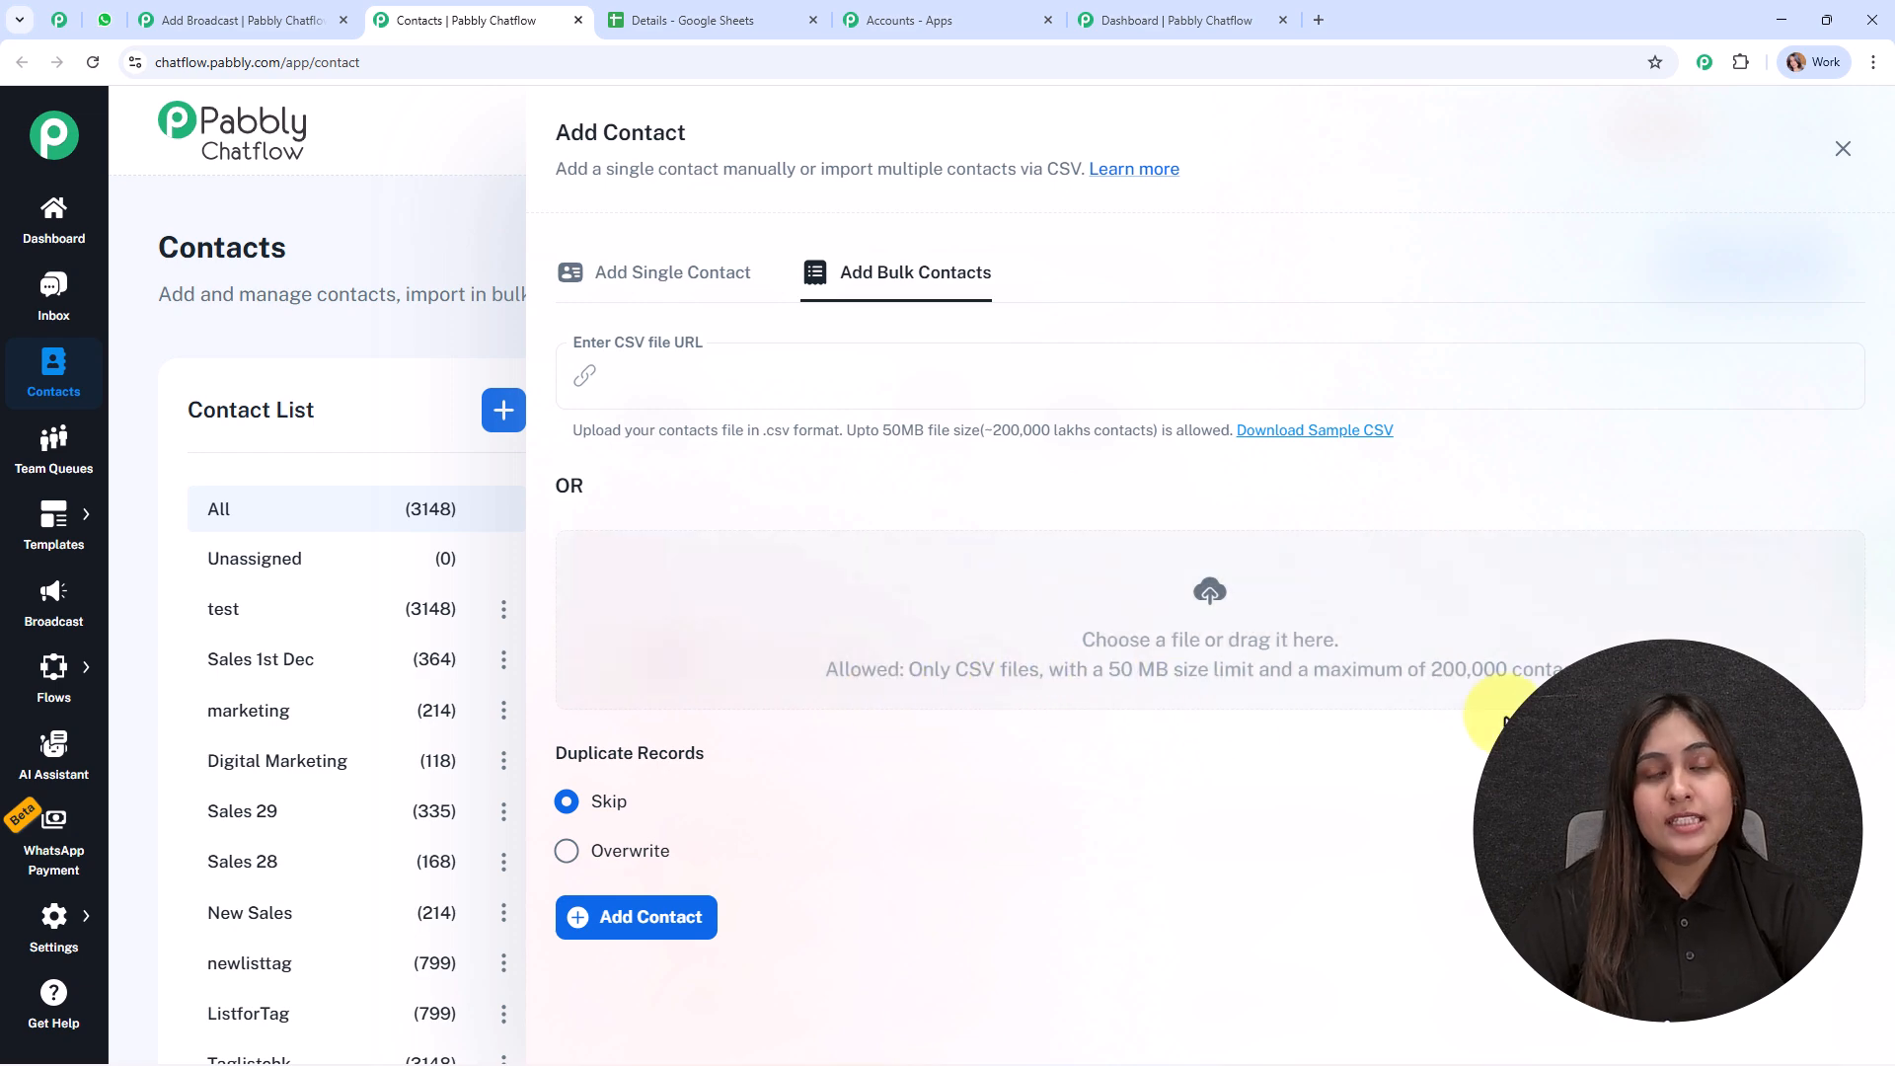
- Locate the Comma Separated Values (.csv) download option for the Details spreadsheet in Google Sheets, and return to the Contacts page
click(665, 19)
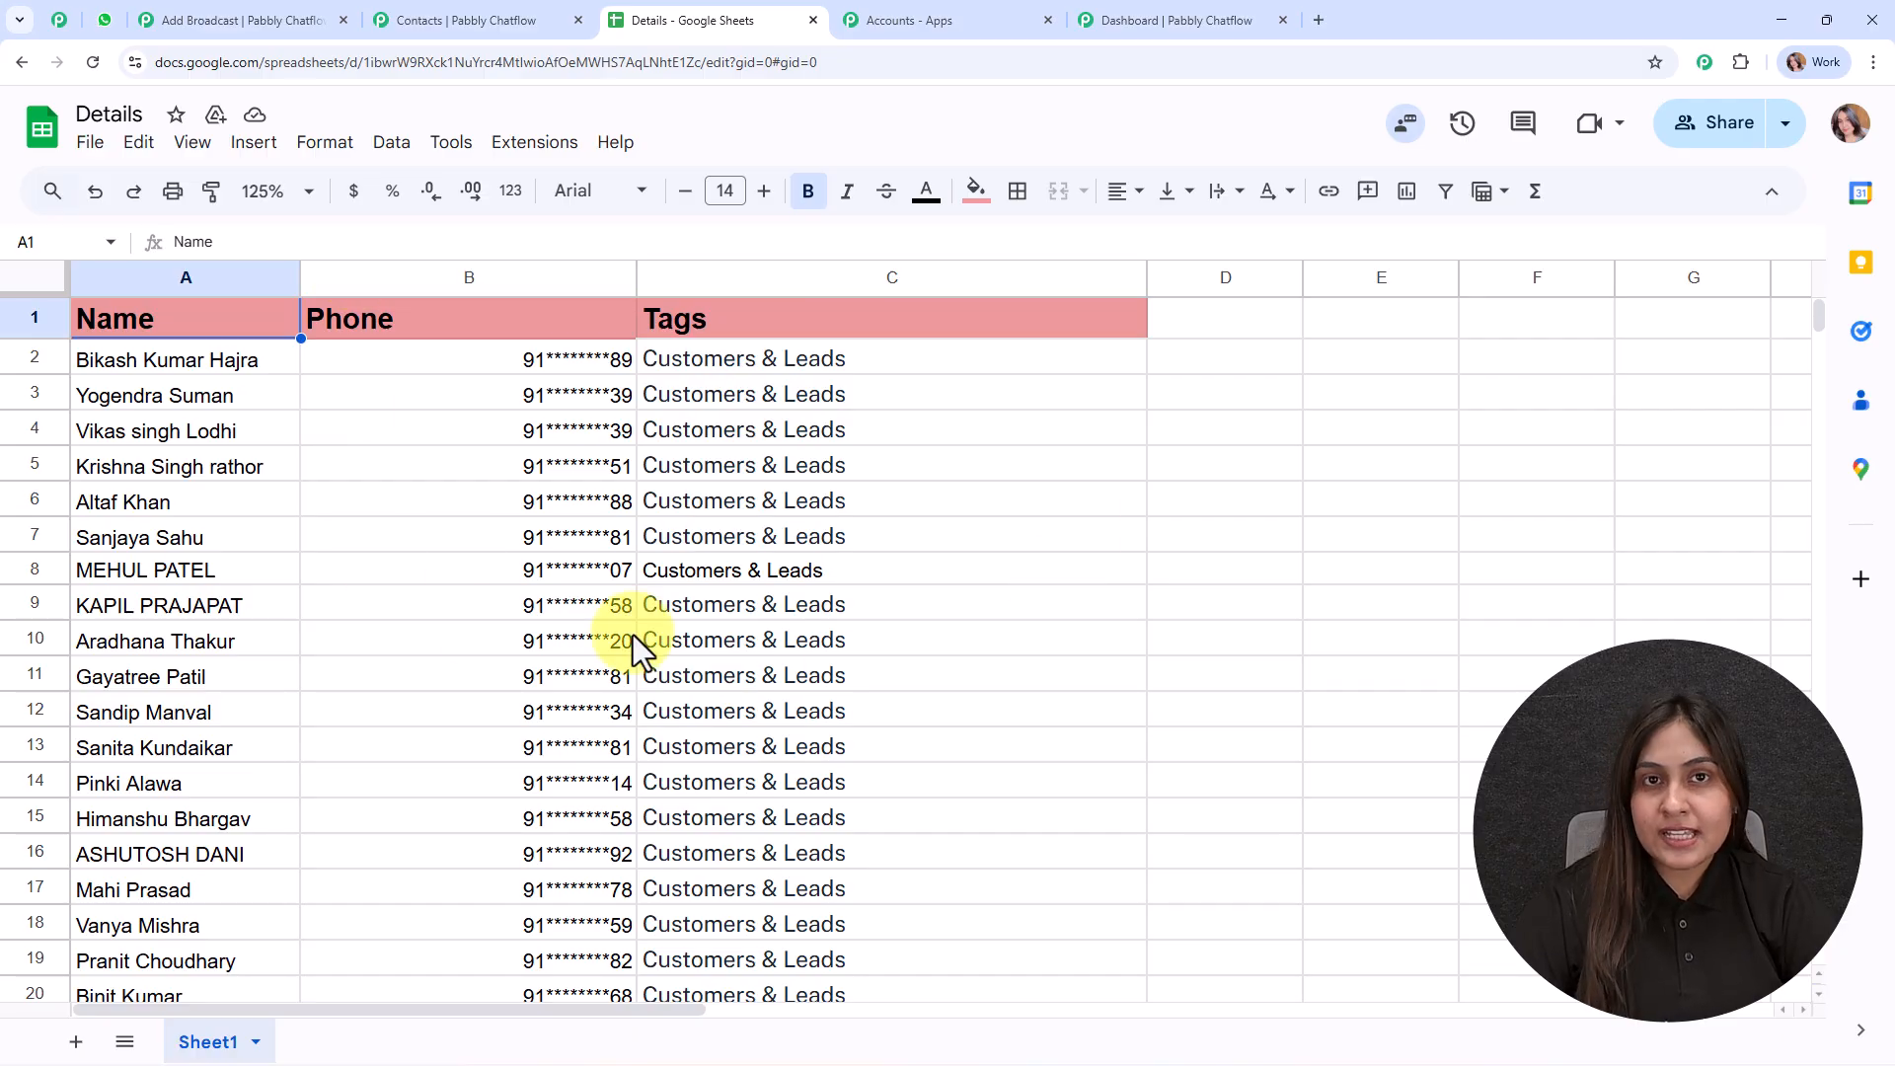
click(90, 144)
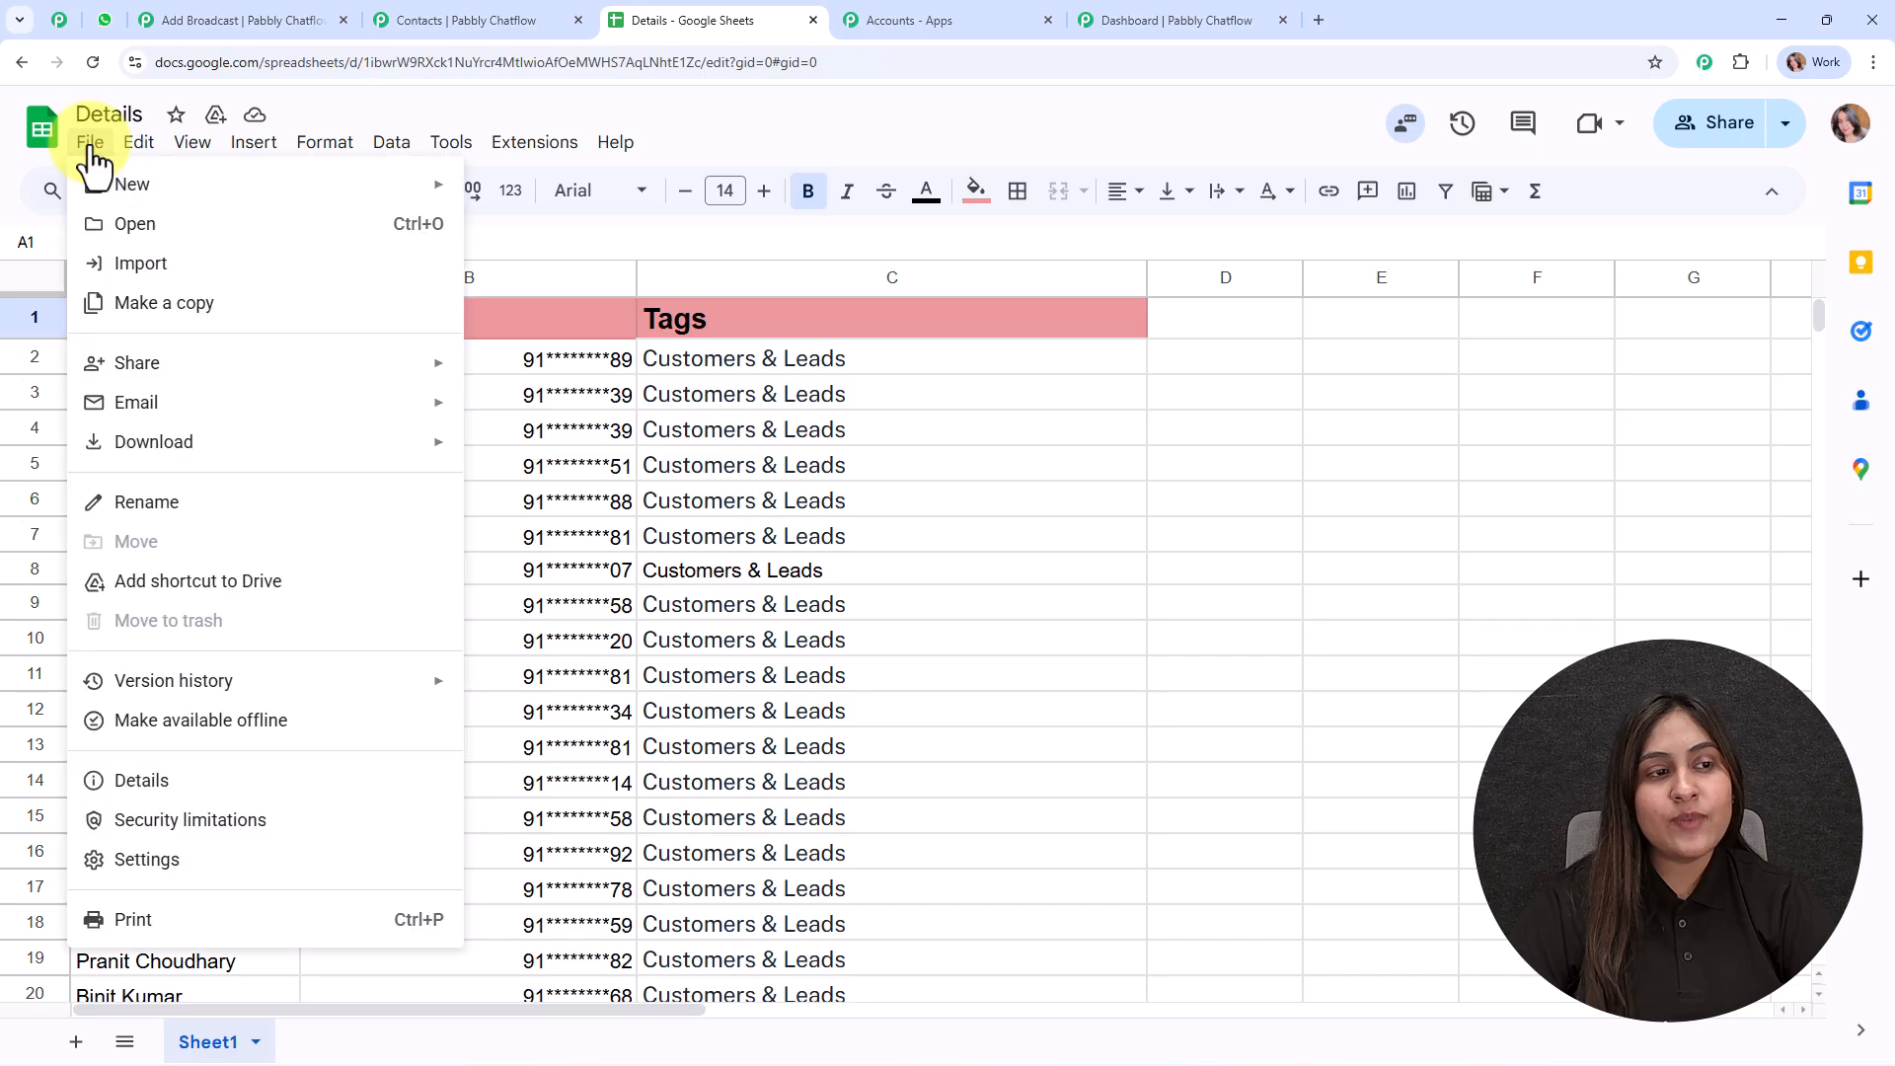
mouse_move(280, 446)
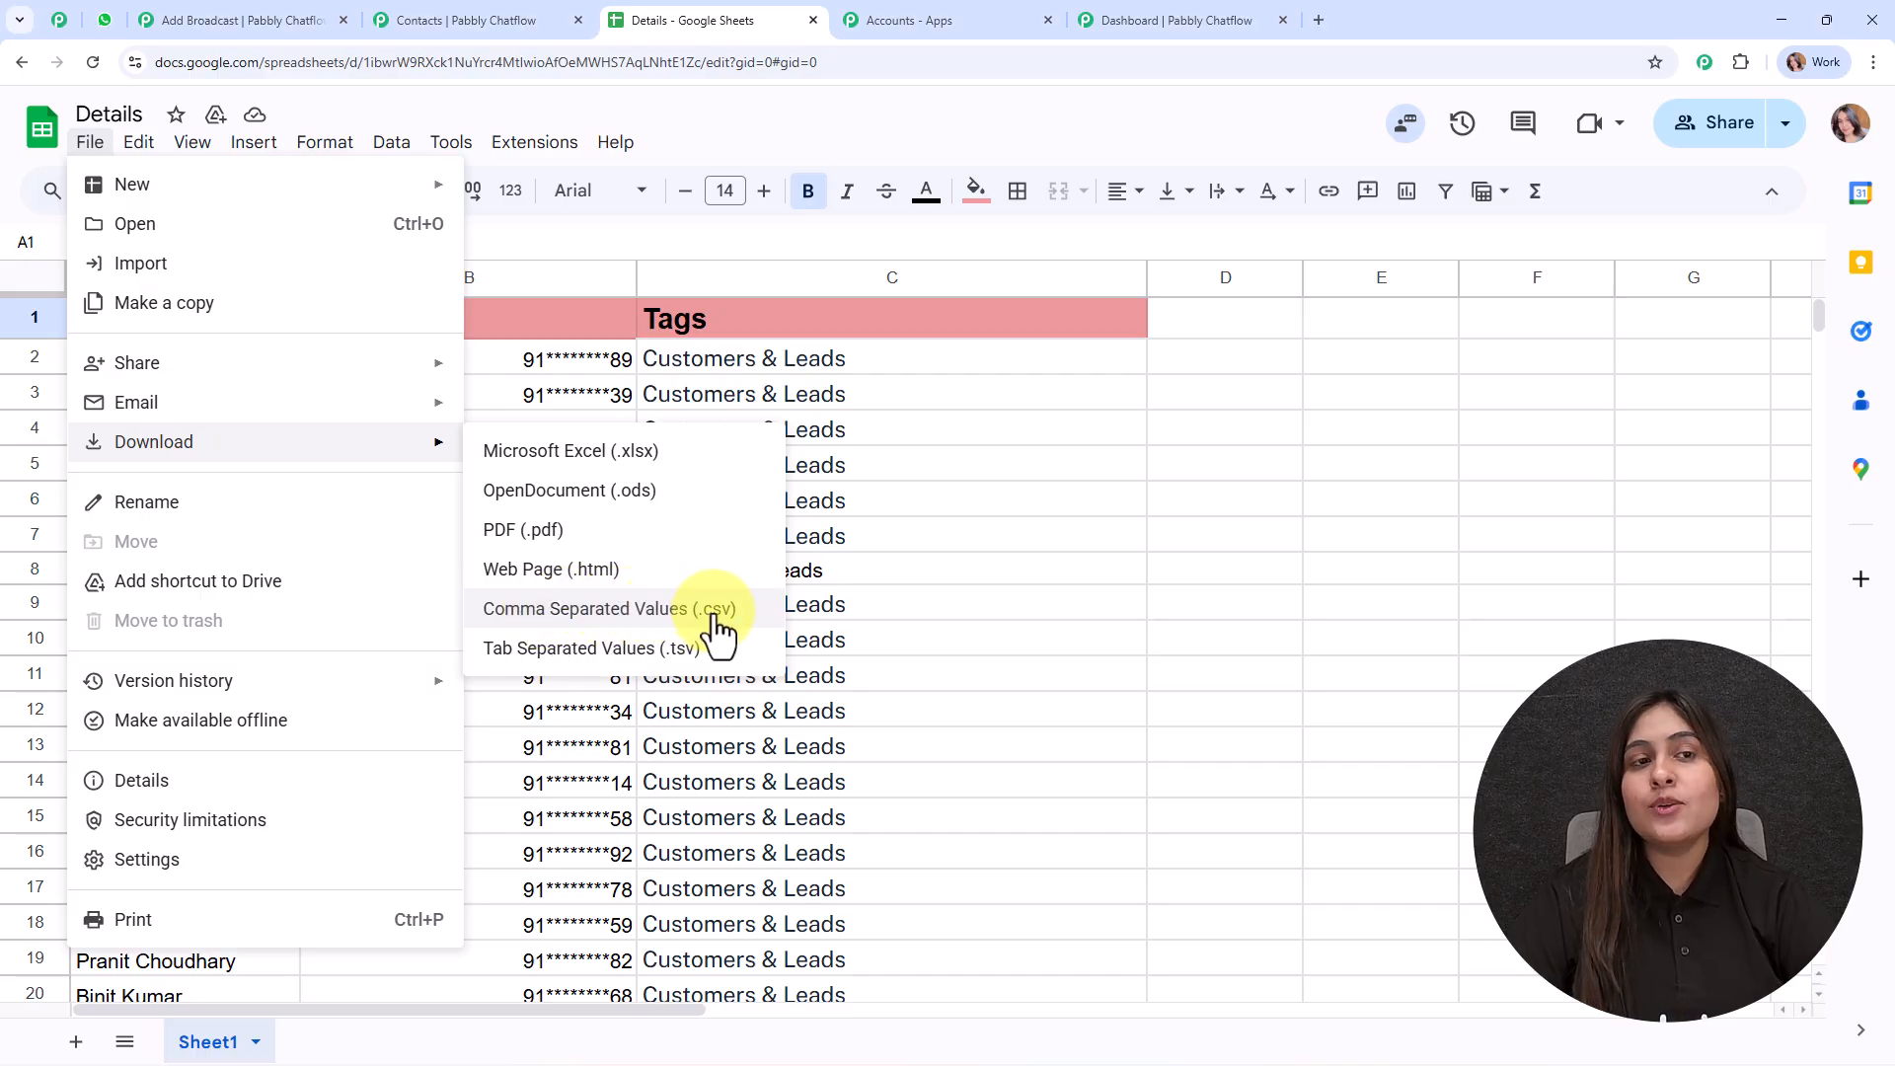
click(375, 11)
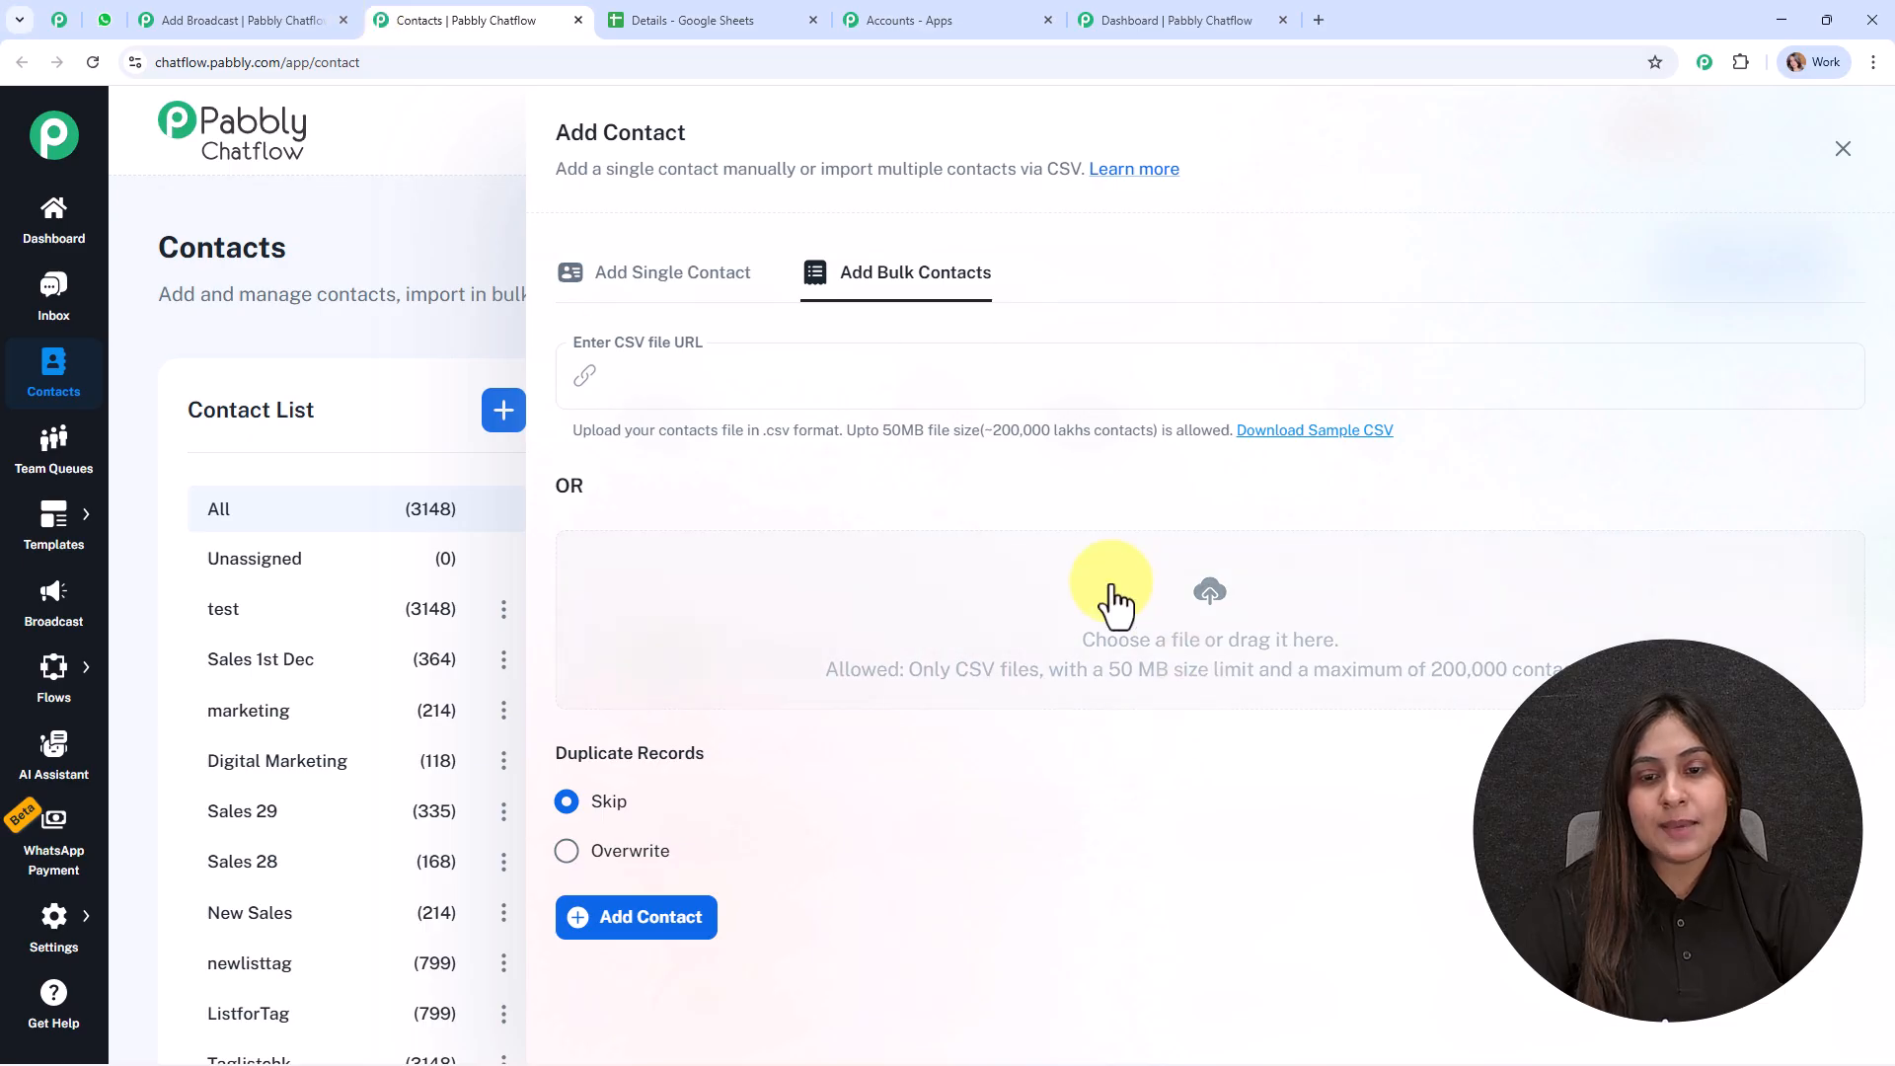
- Browse the Downloads folder for a contacts file to upload, and close the bulk import form without adding any contacts
click(1204, 597)
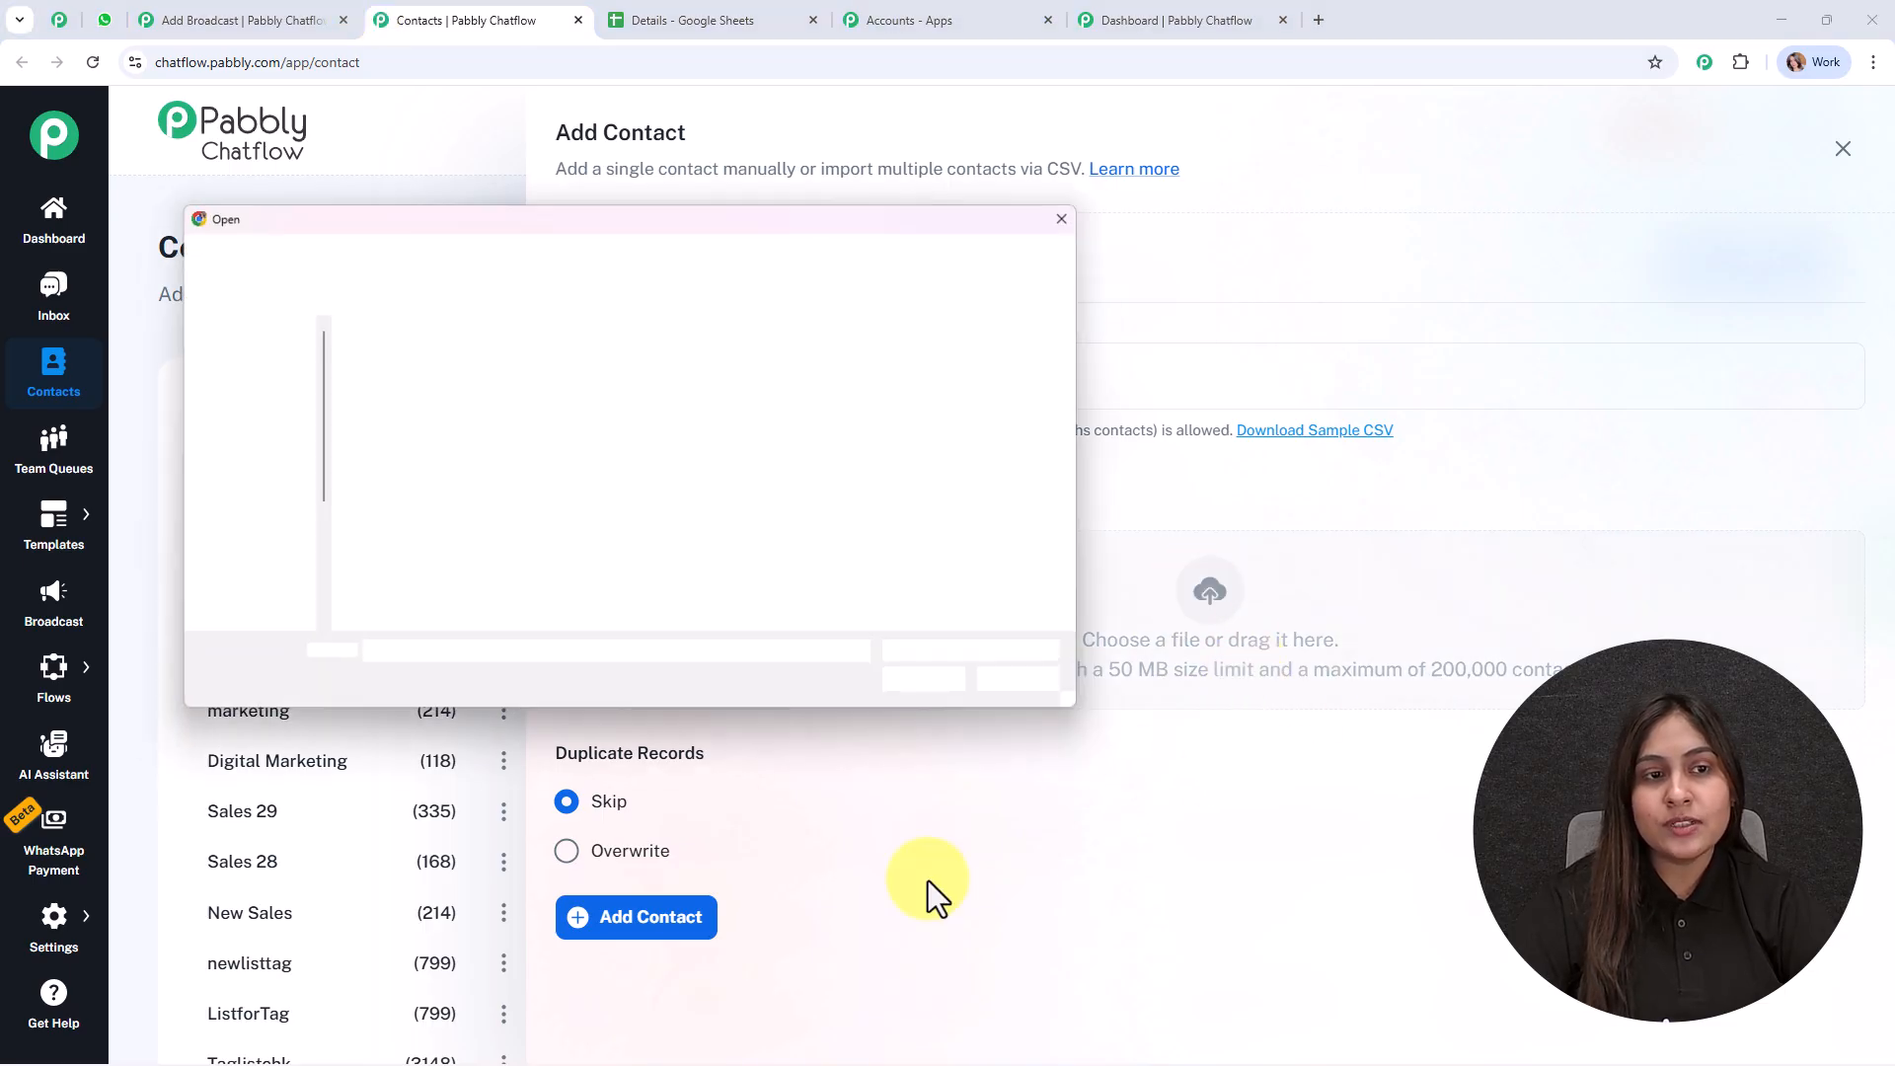
click(202, 422)
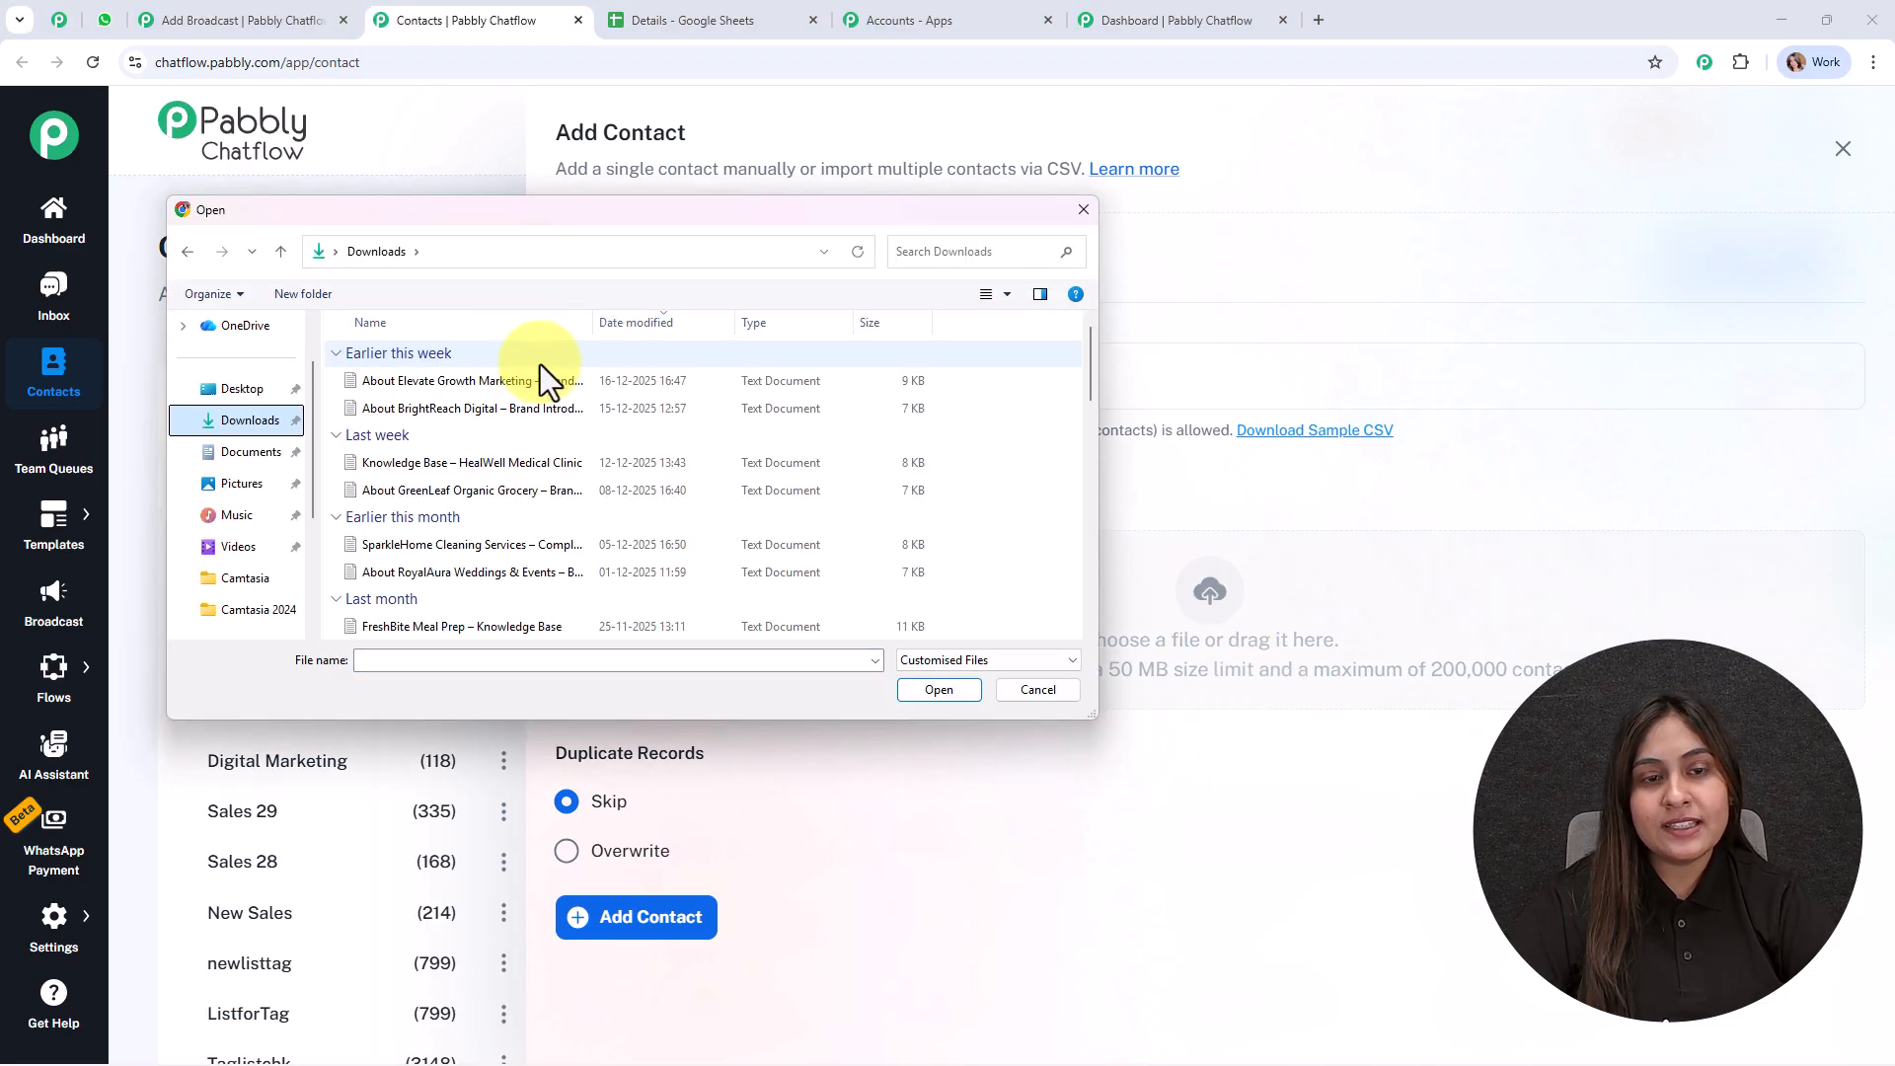
click(518, 380)
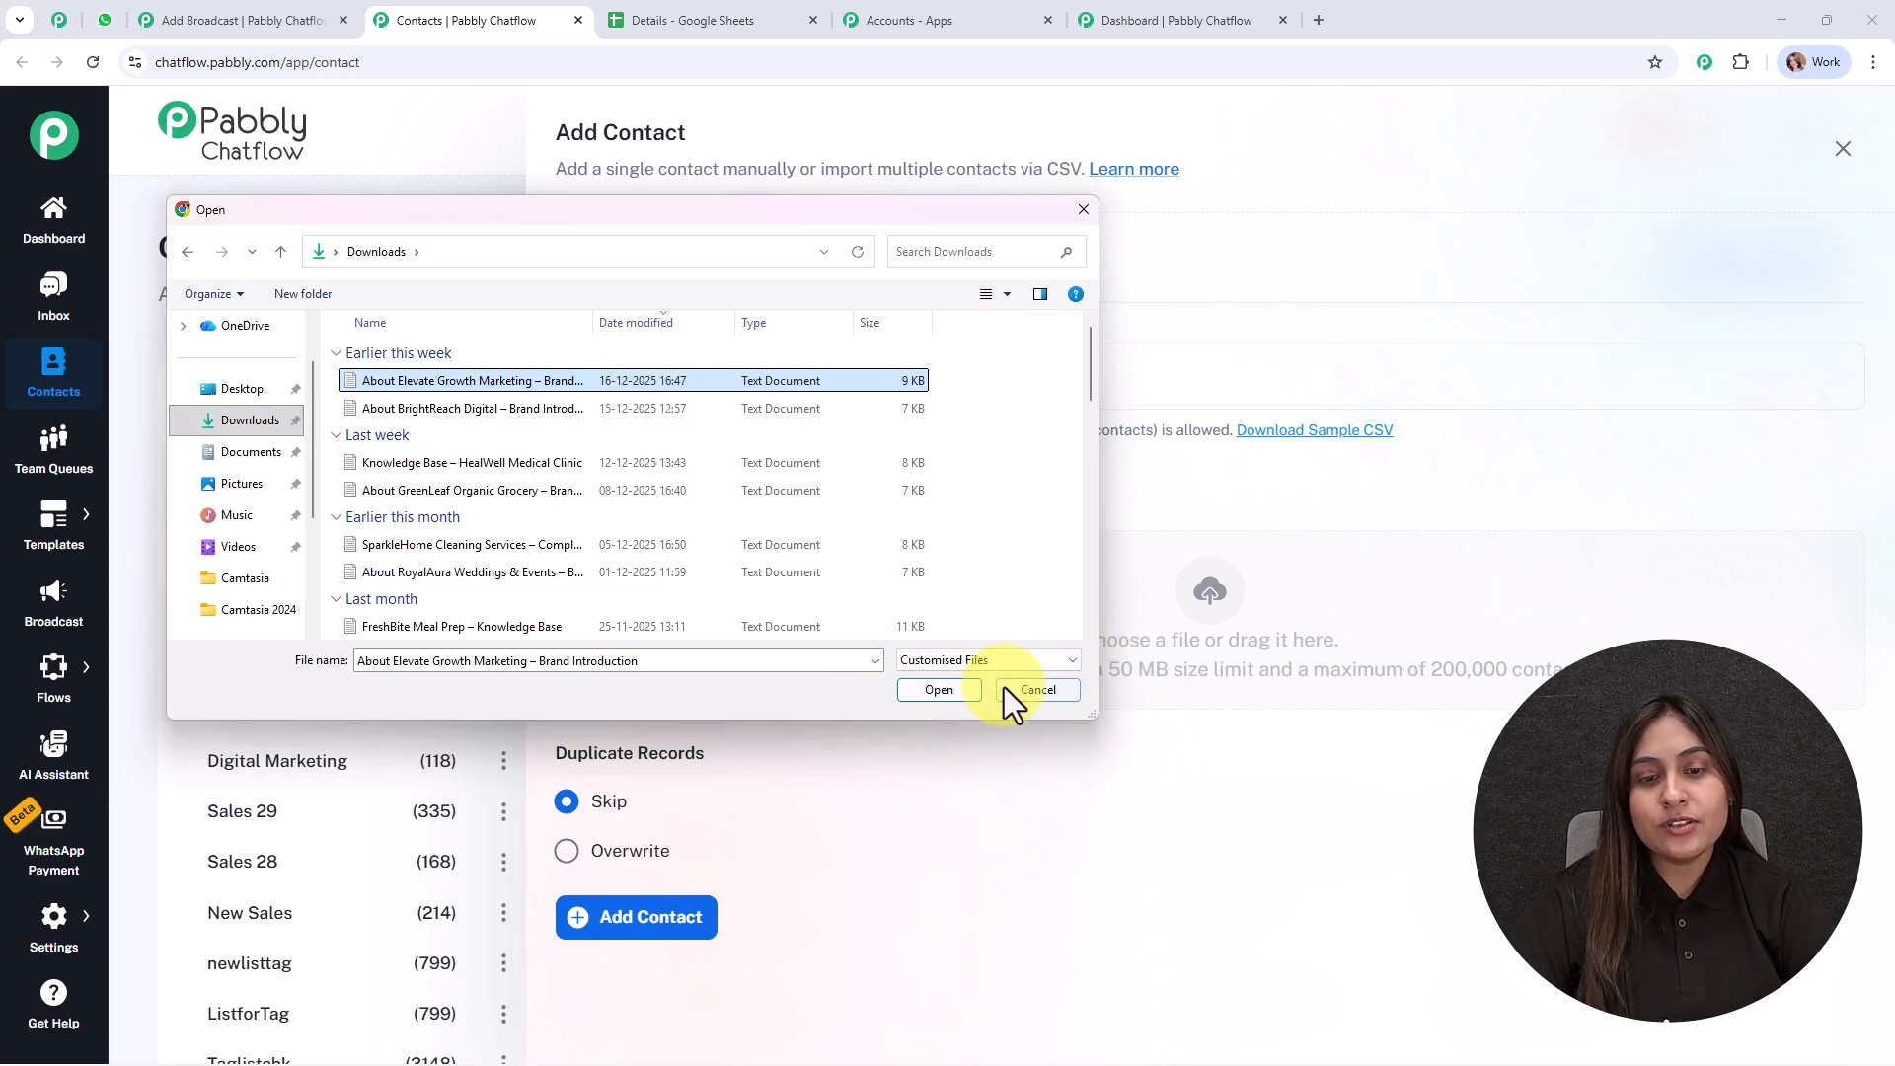
click(1032, 690)
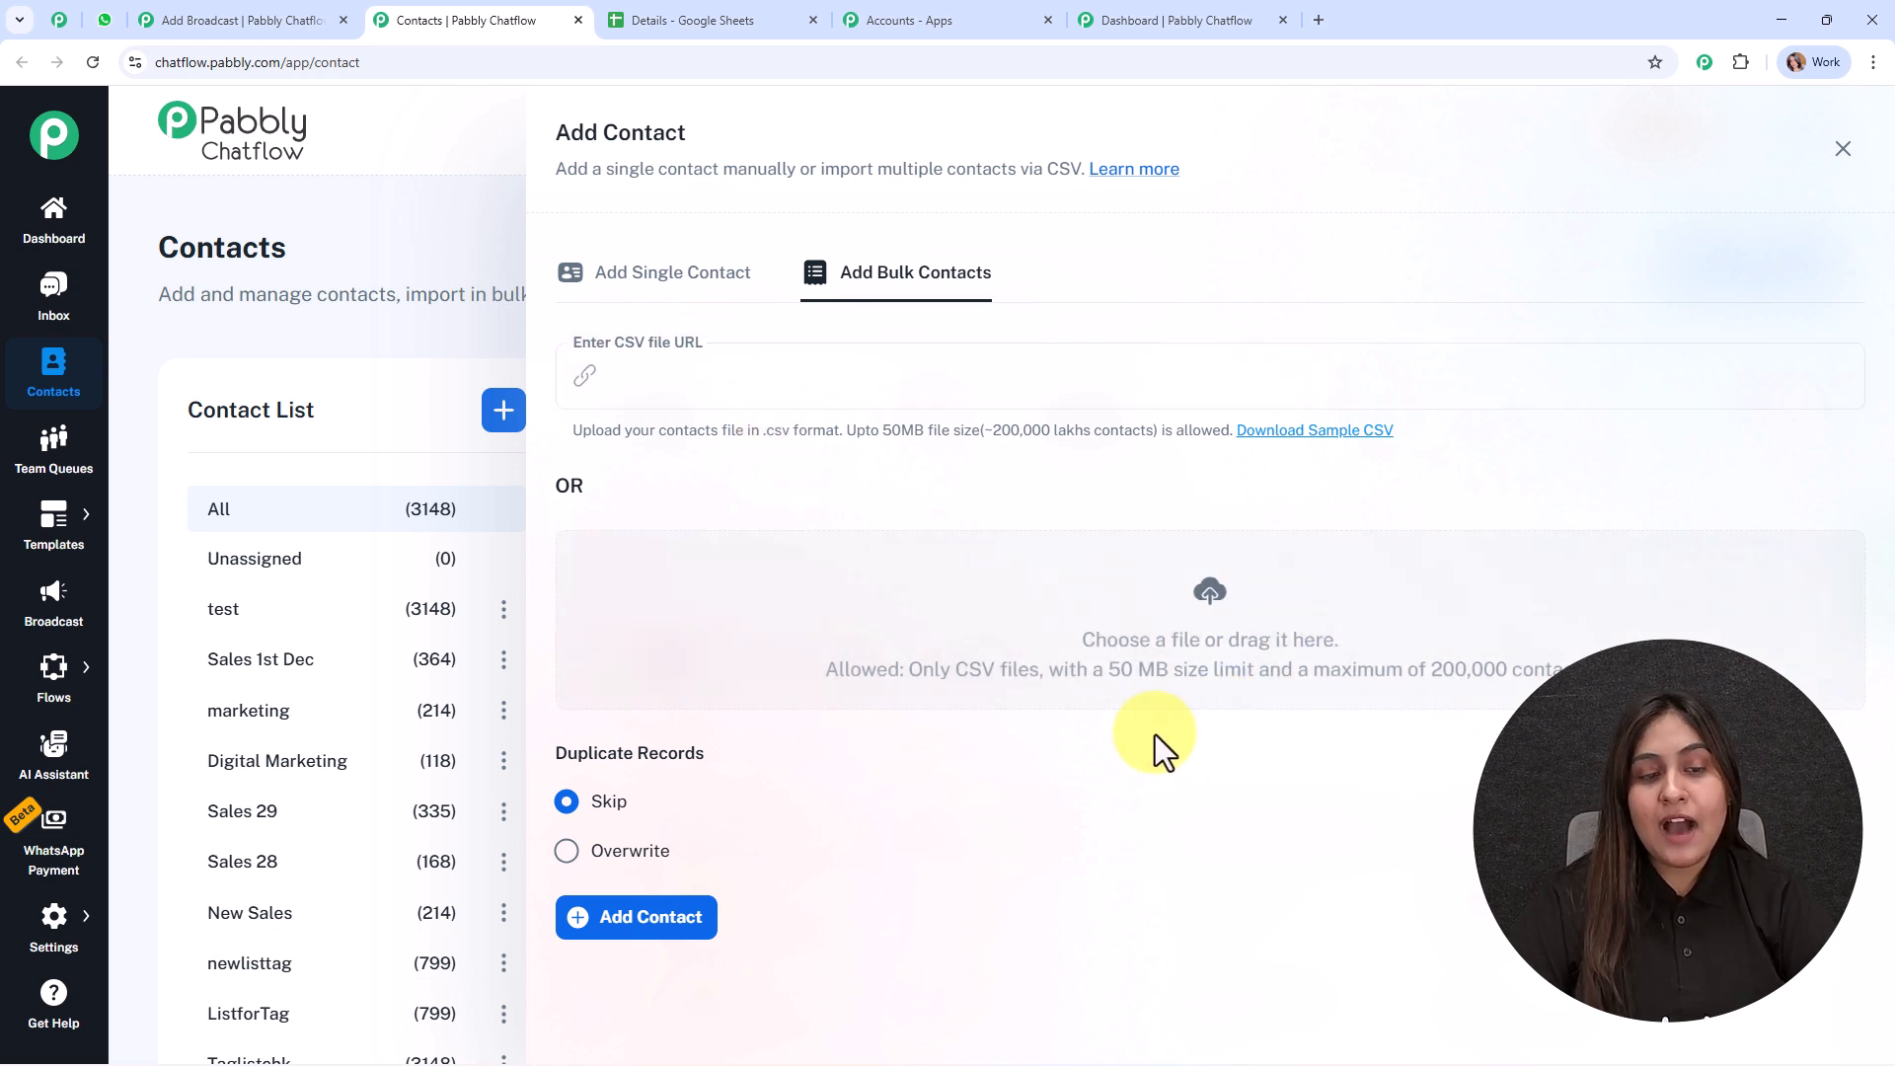
mouse_move(780, 834)
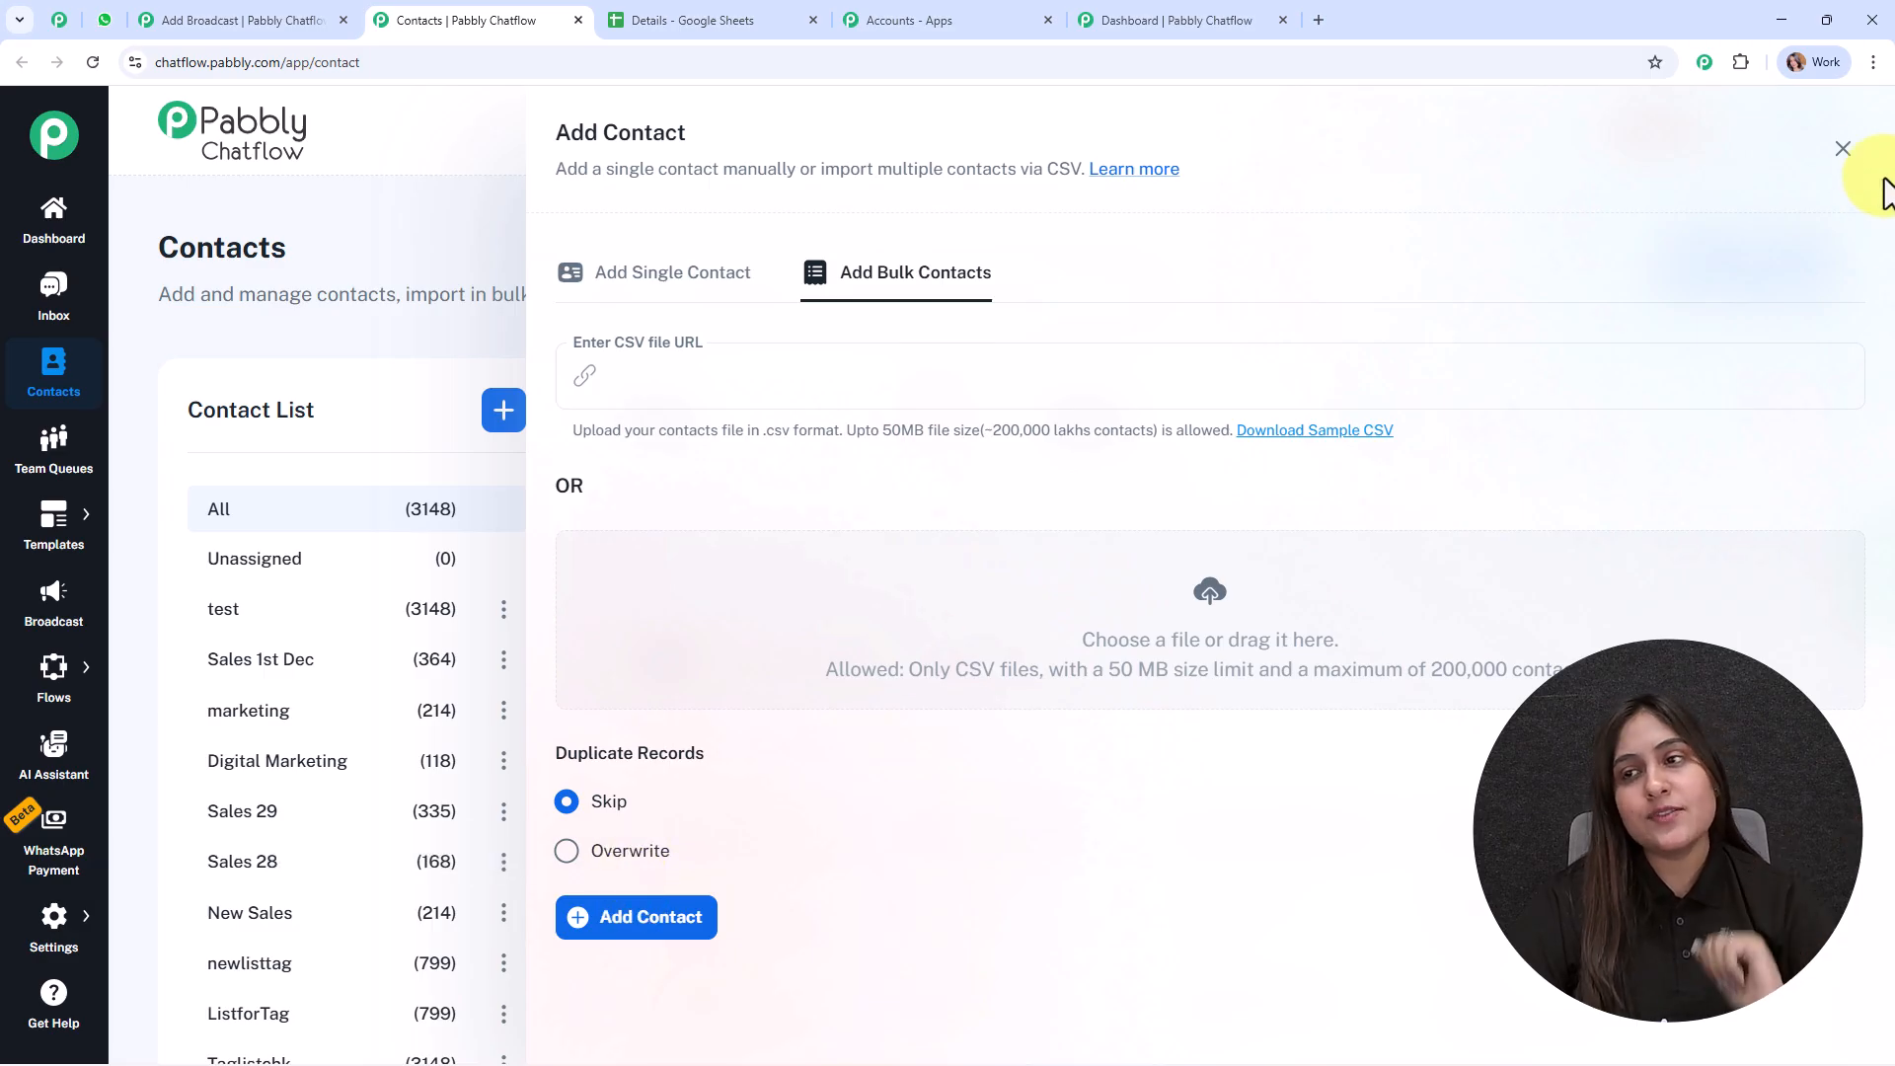
click(1843, 149)
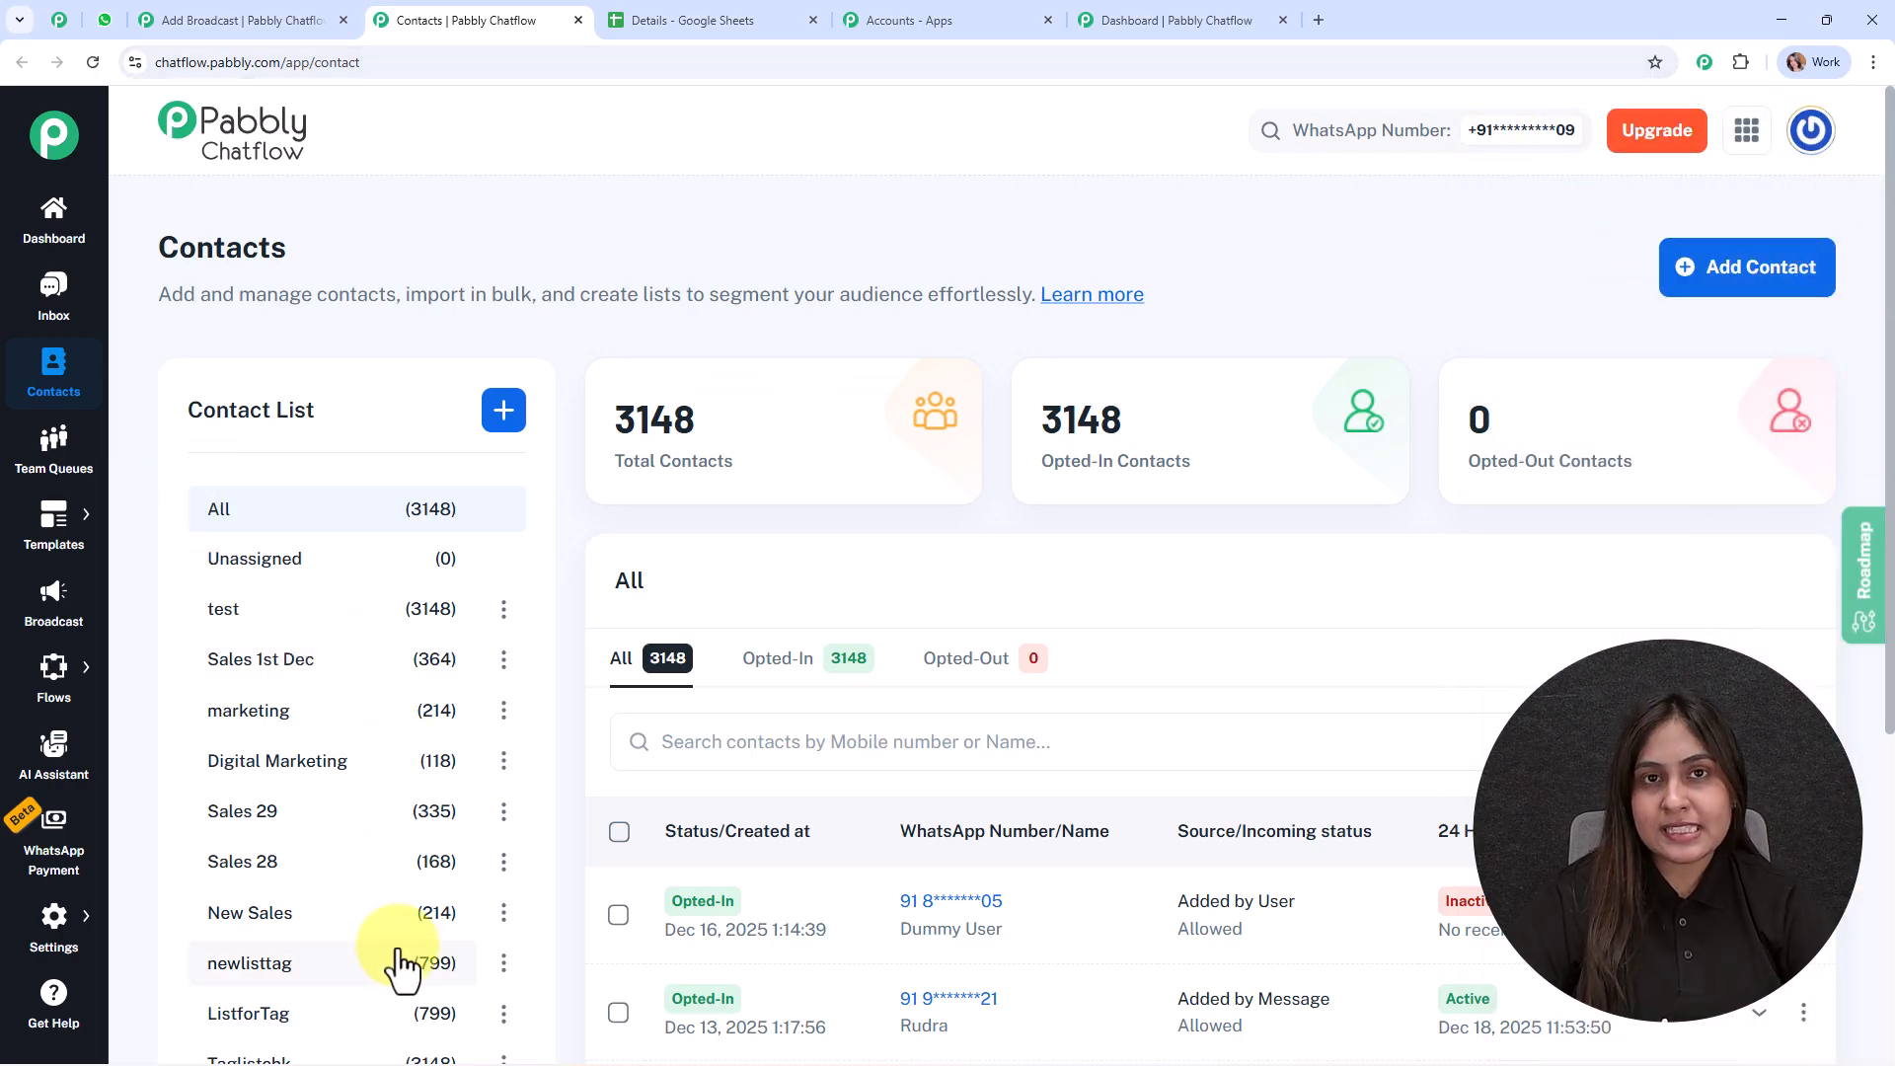
- Return to the broadcast form and choose only the "test" contact list, removing the additional lists selected with it
click(243, 20)
click(503, 493)
click(395, 602)
click(389, 741)
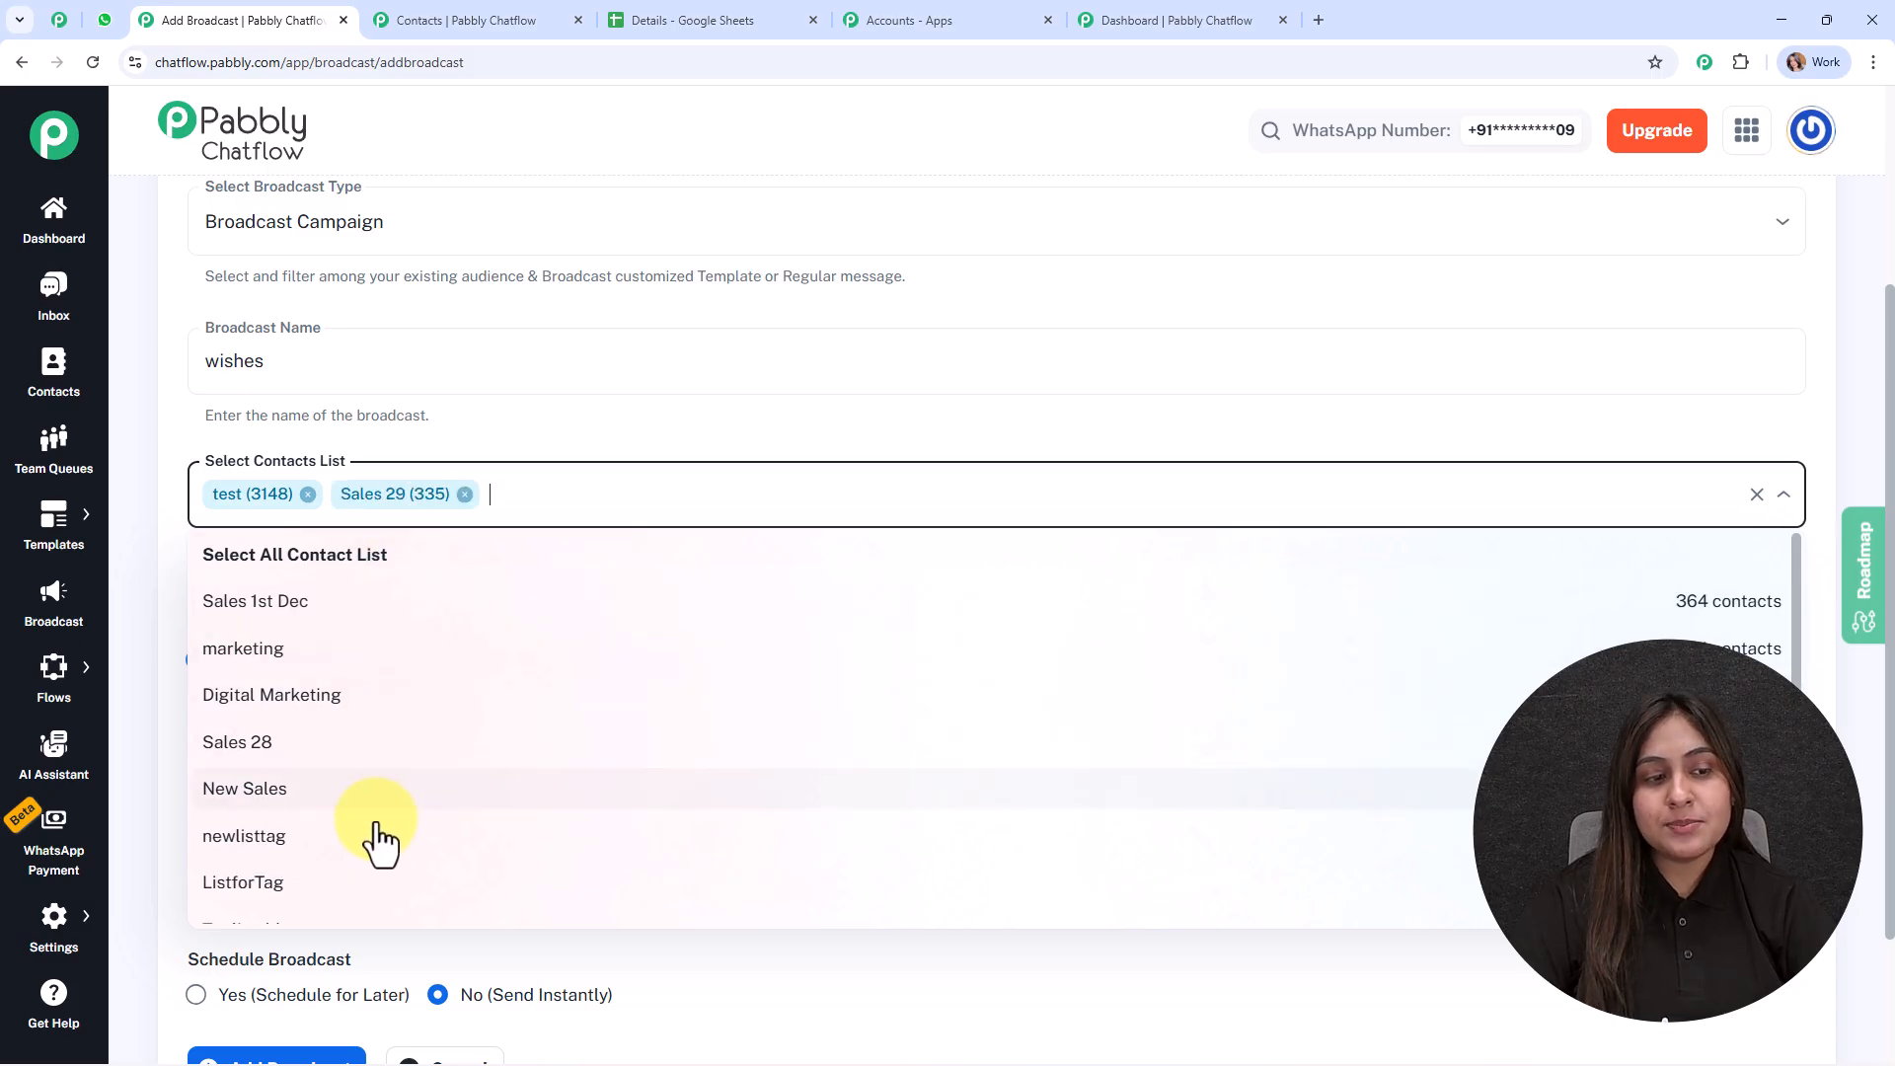
click(372, 836)
click(372, 888)
click(464, 493)
click(474, 493)
click(483, 494)
click(496, 428)
- Try the Regular Message type with the text message "bgrsgvf", and switch back to Pre-approved template message
scroll(681, 490, down, 2)
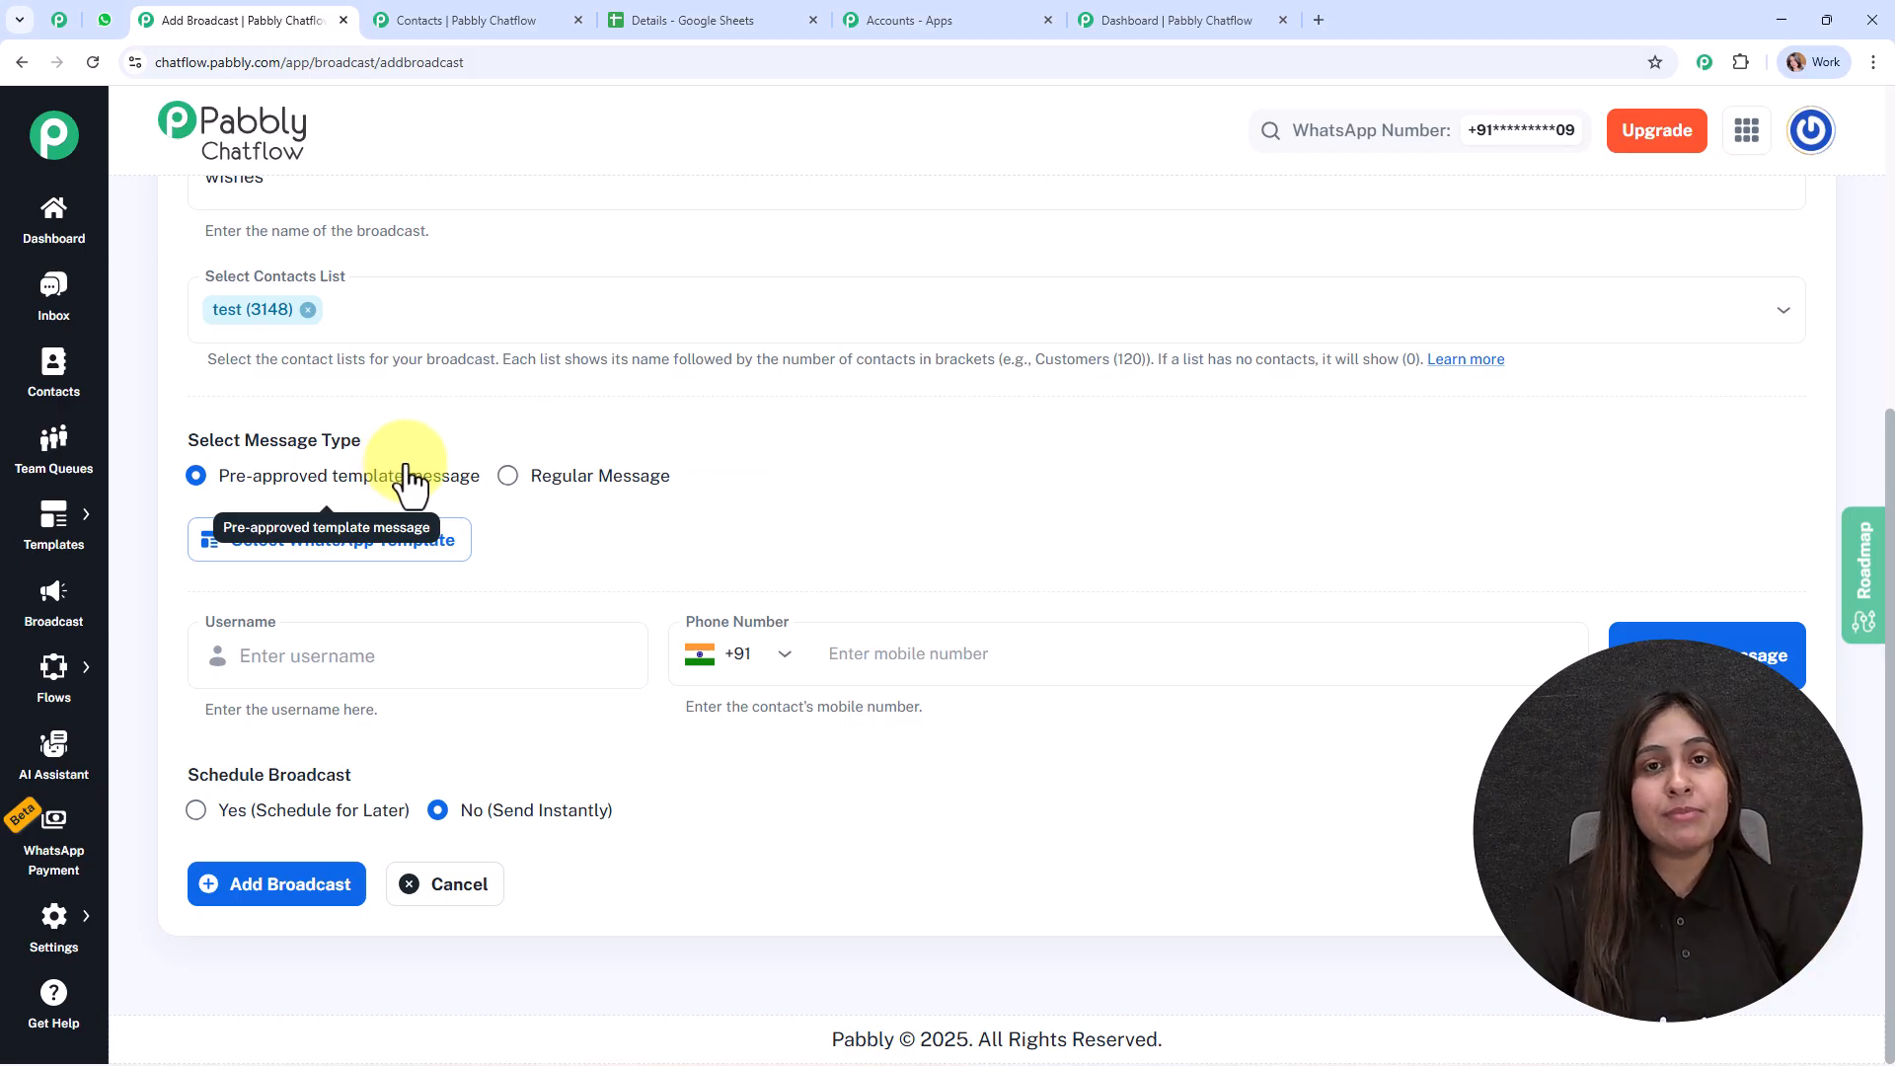
click(507, 476)
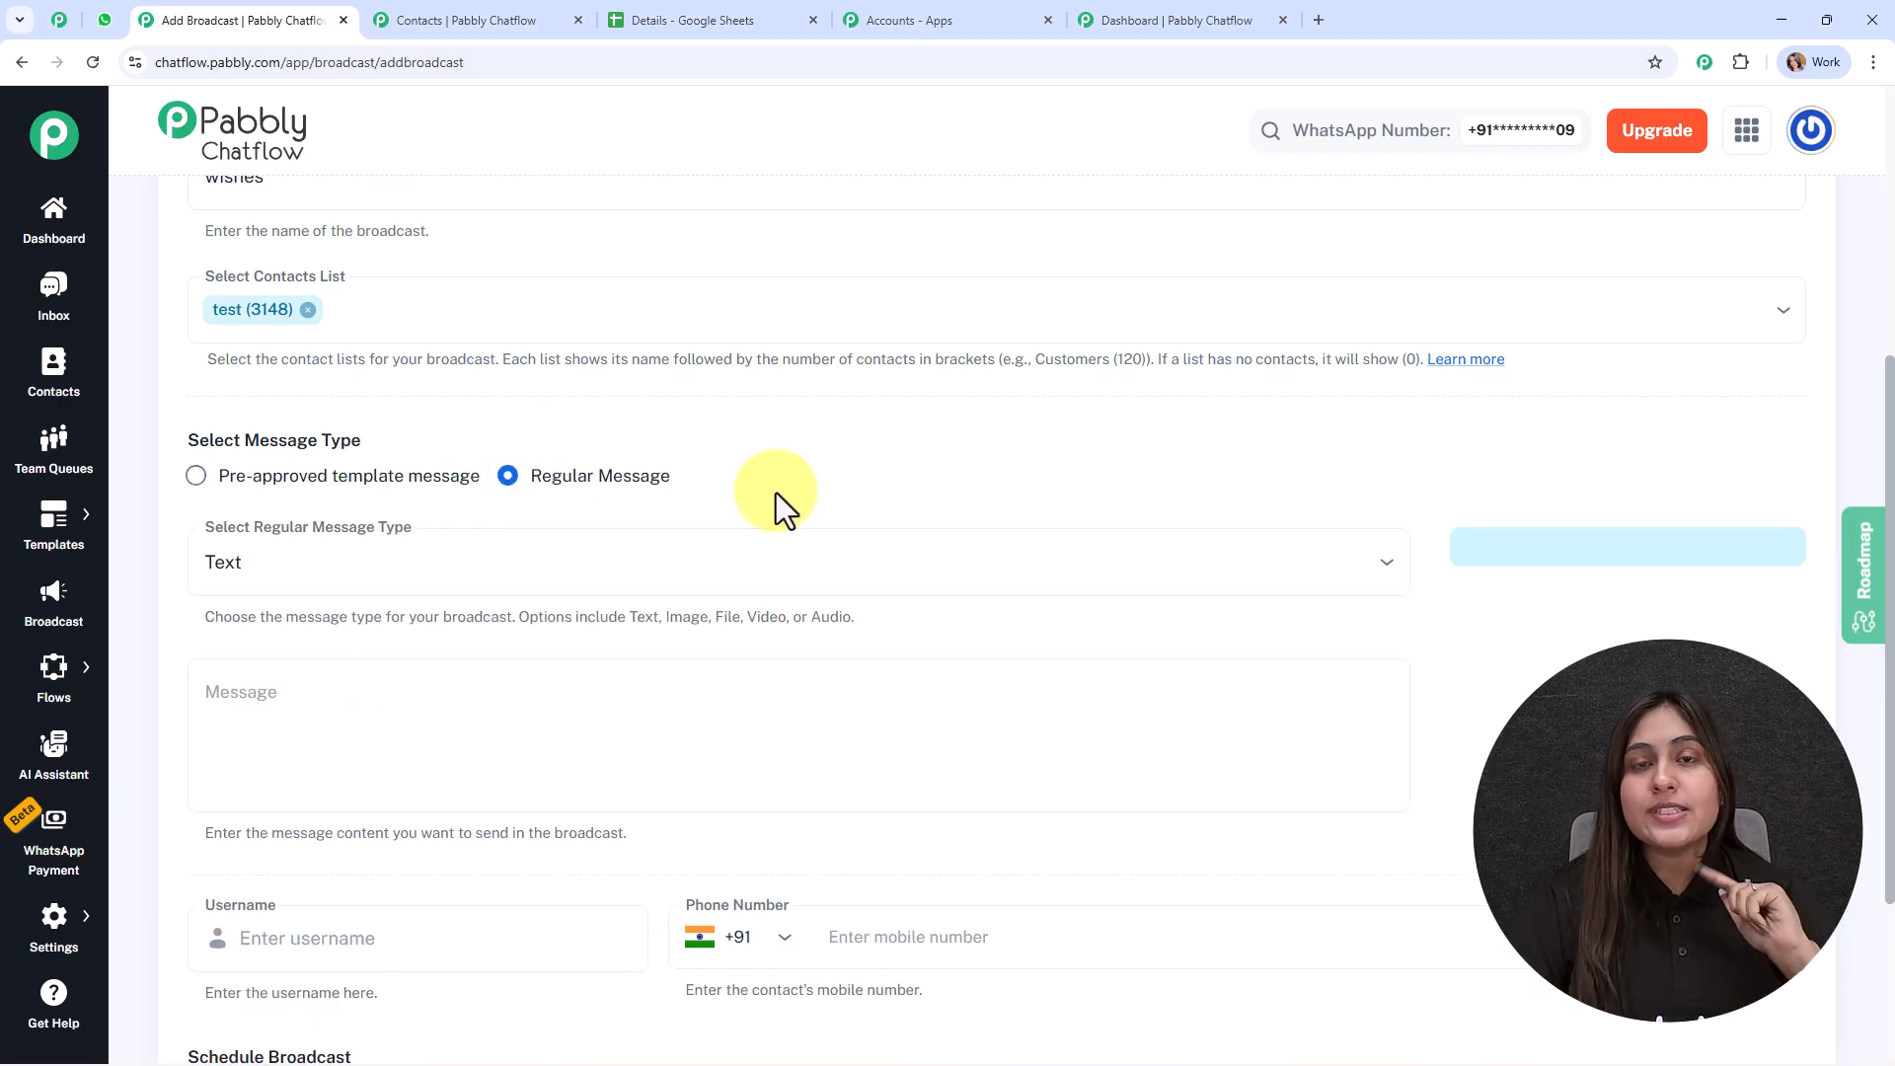
scroll(568, 415, down, 2)
click(334, 376)
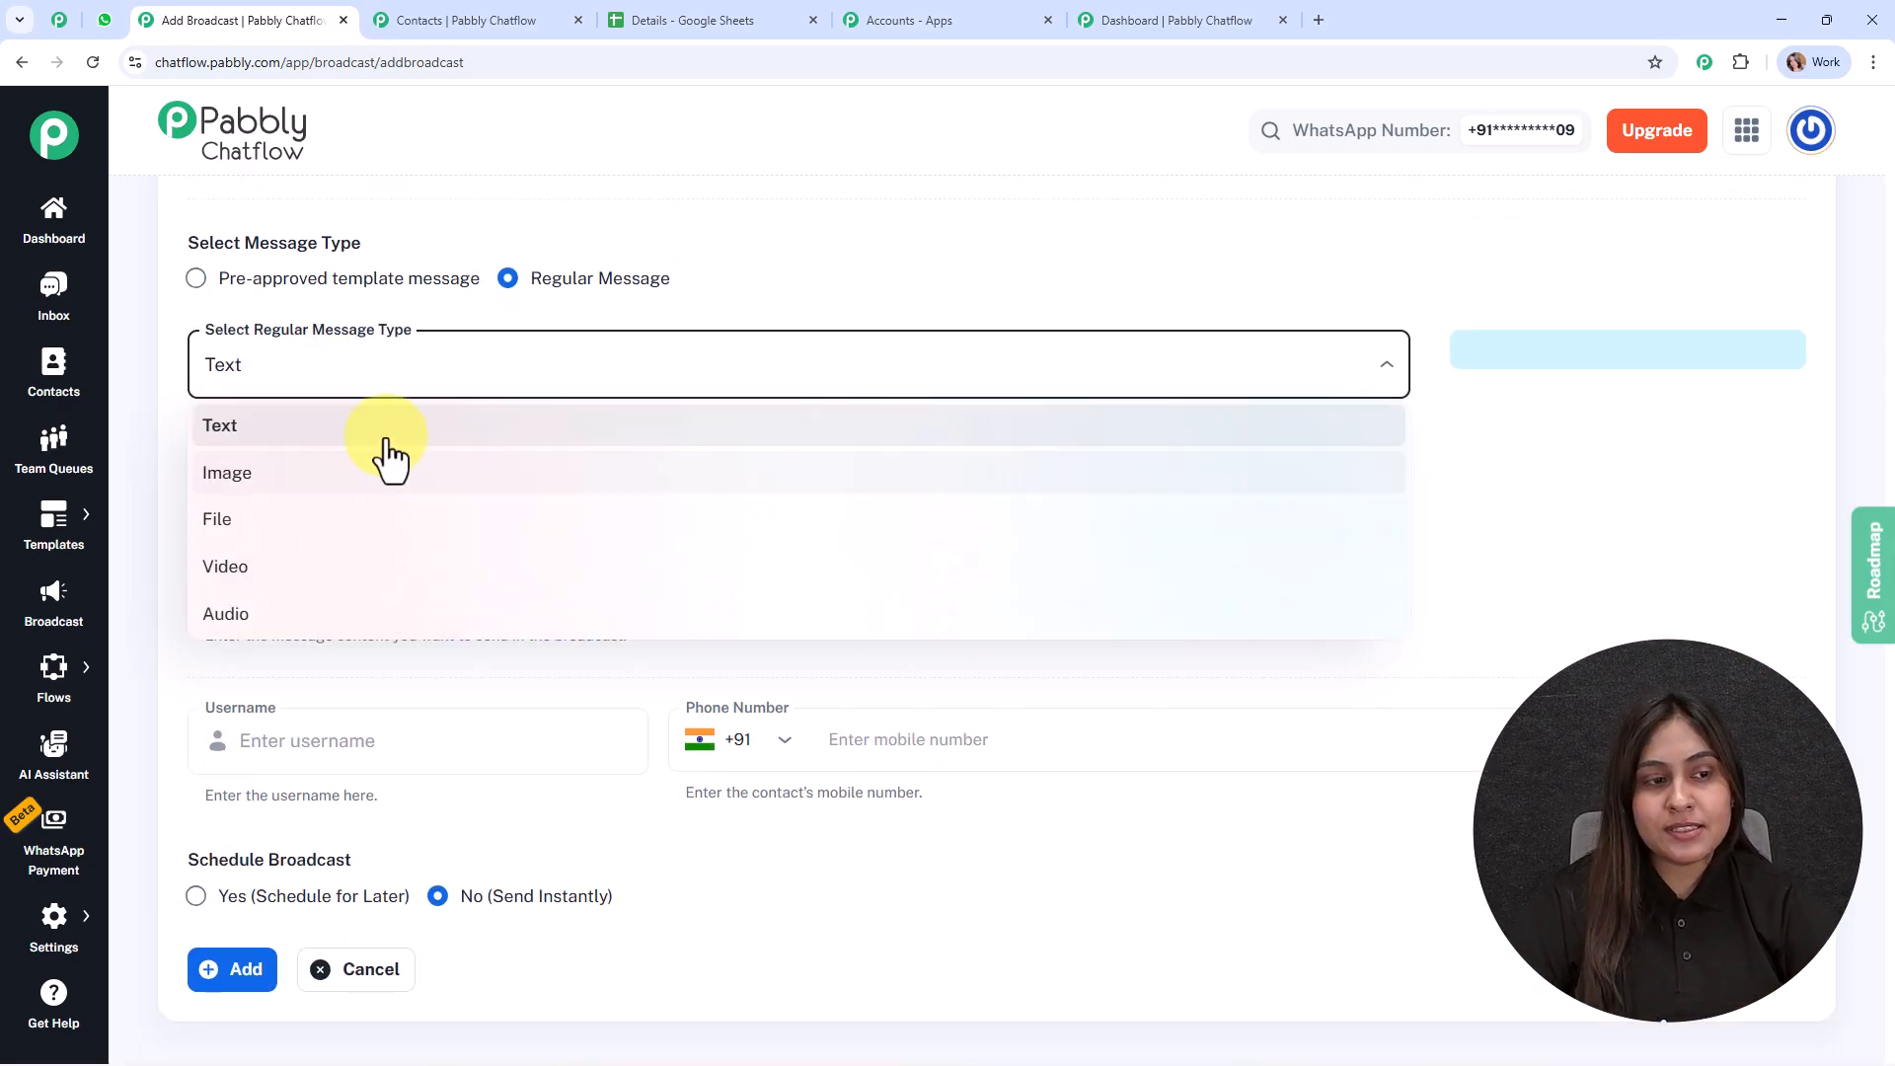
click(190, 422)
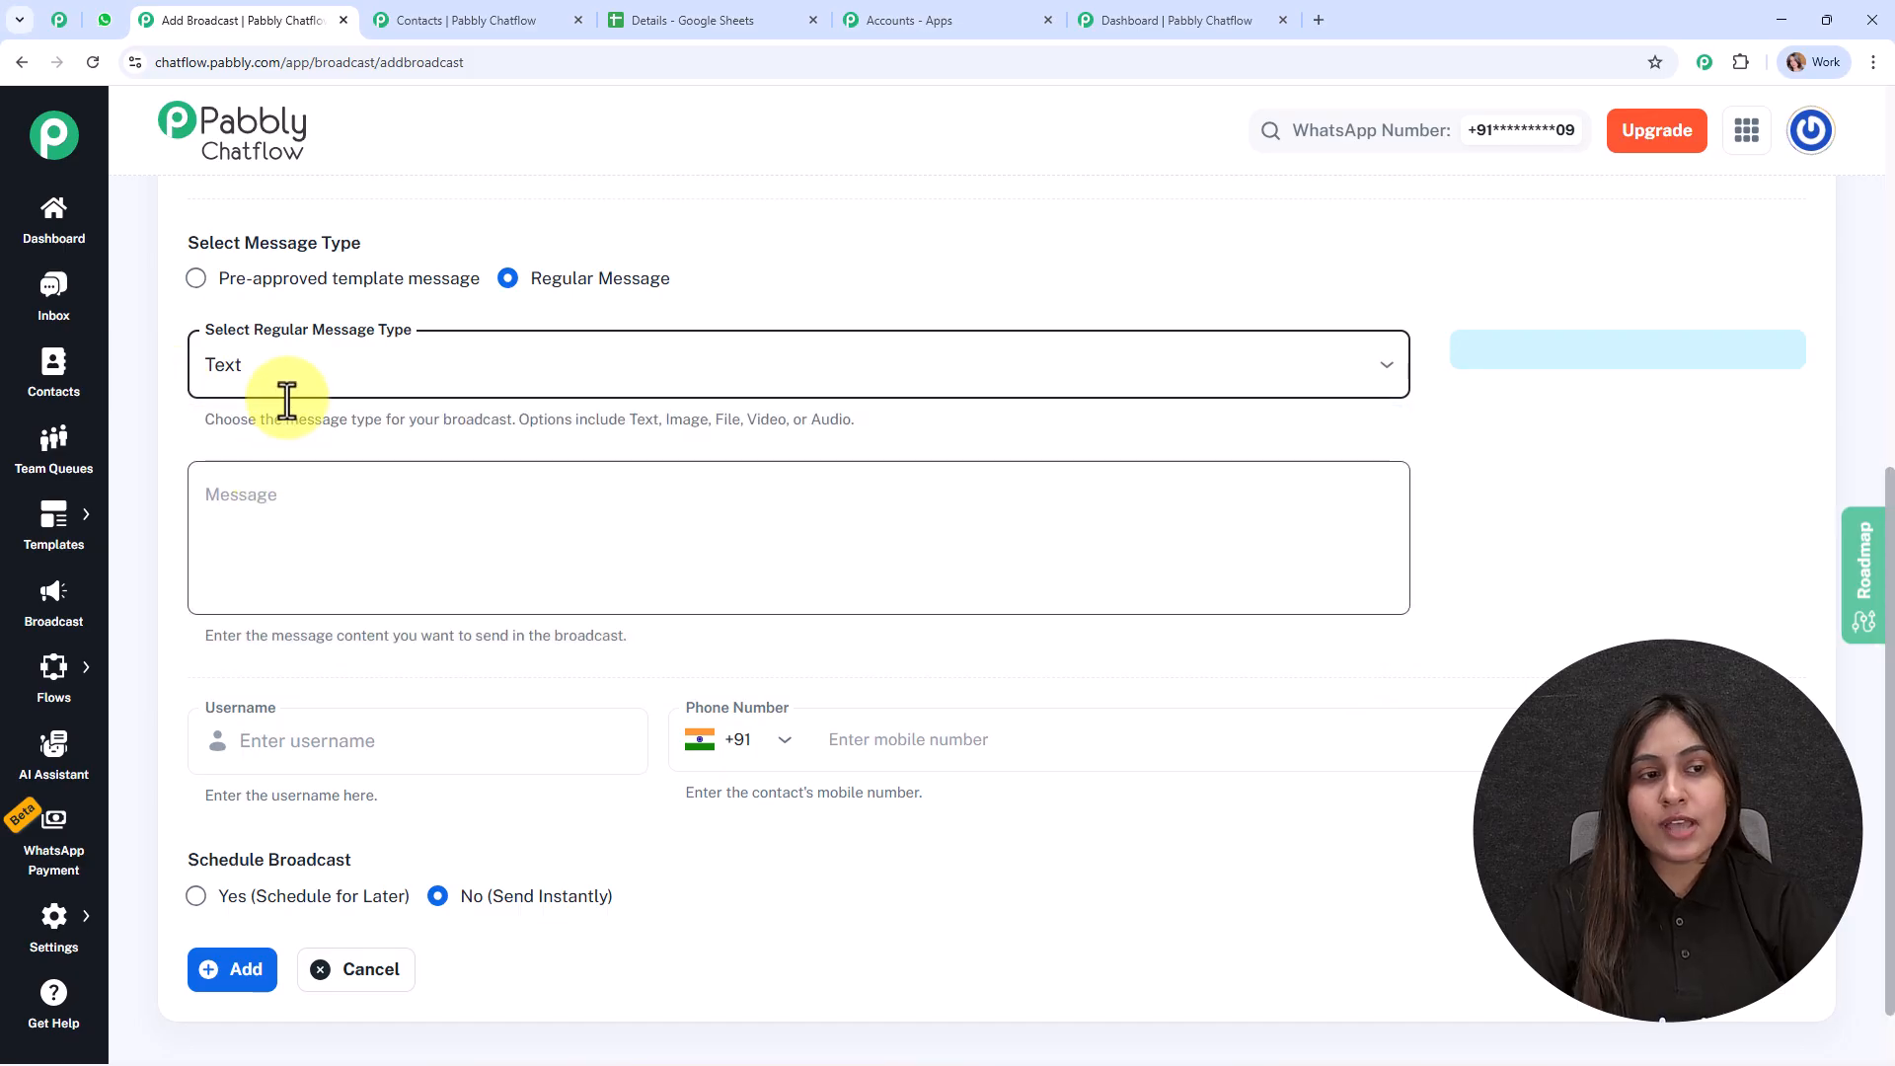
click(299, 549)
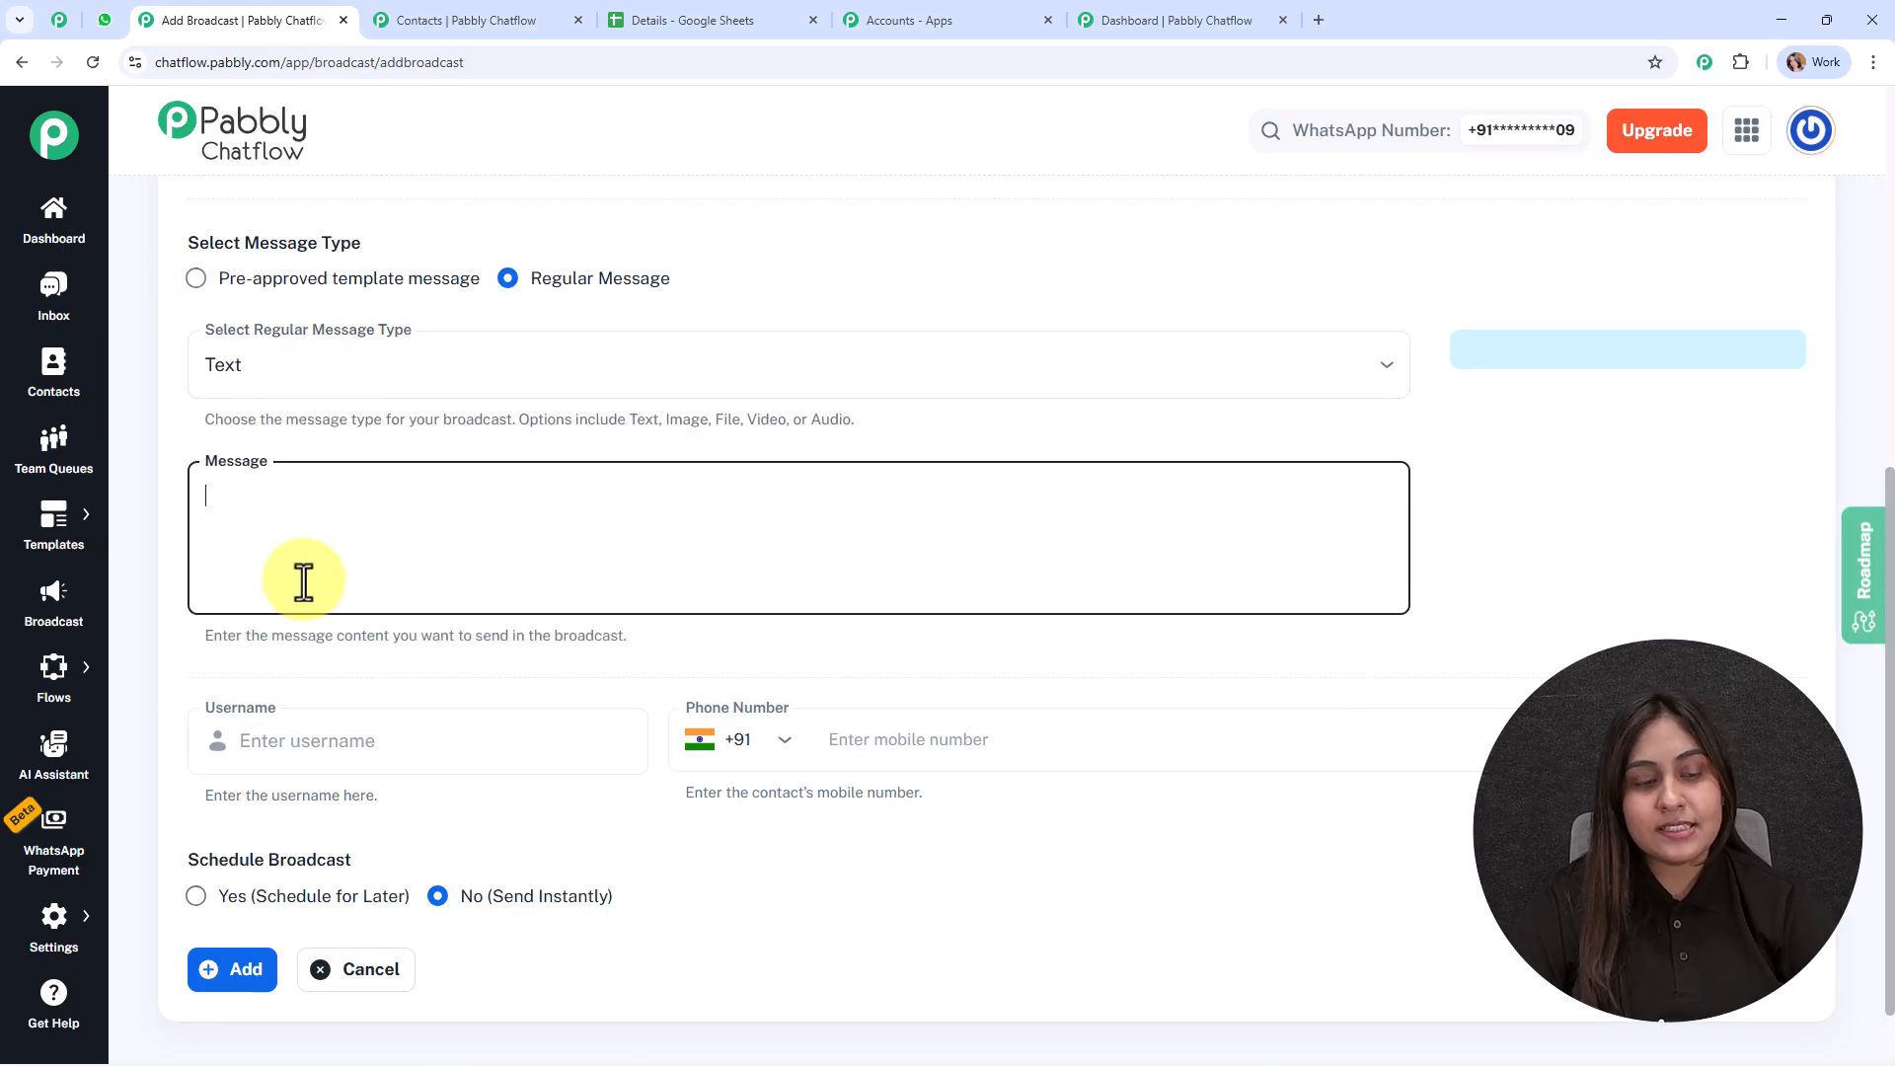
text(bgrsgvf)
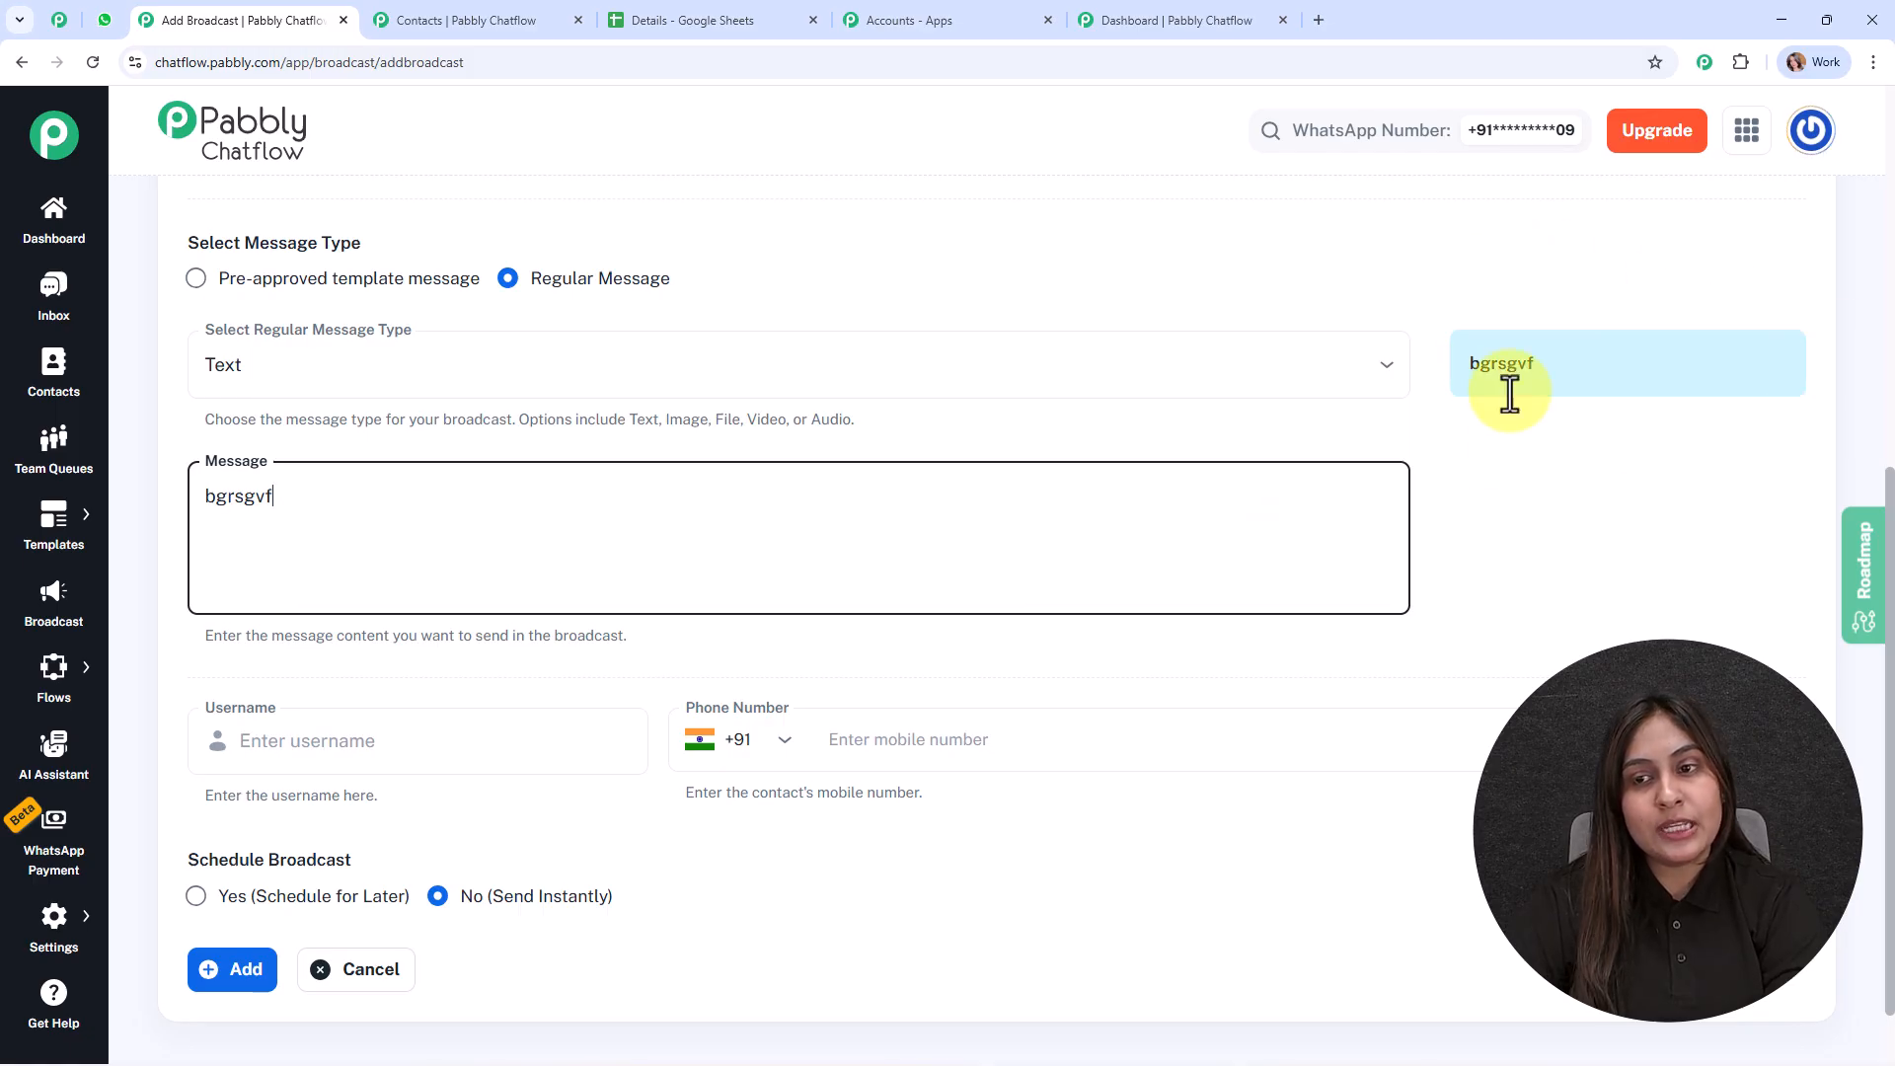
click(321, 293)
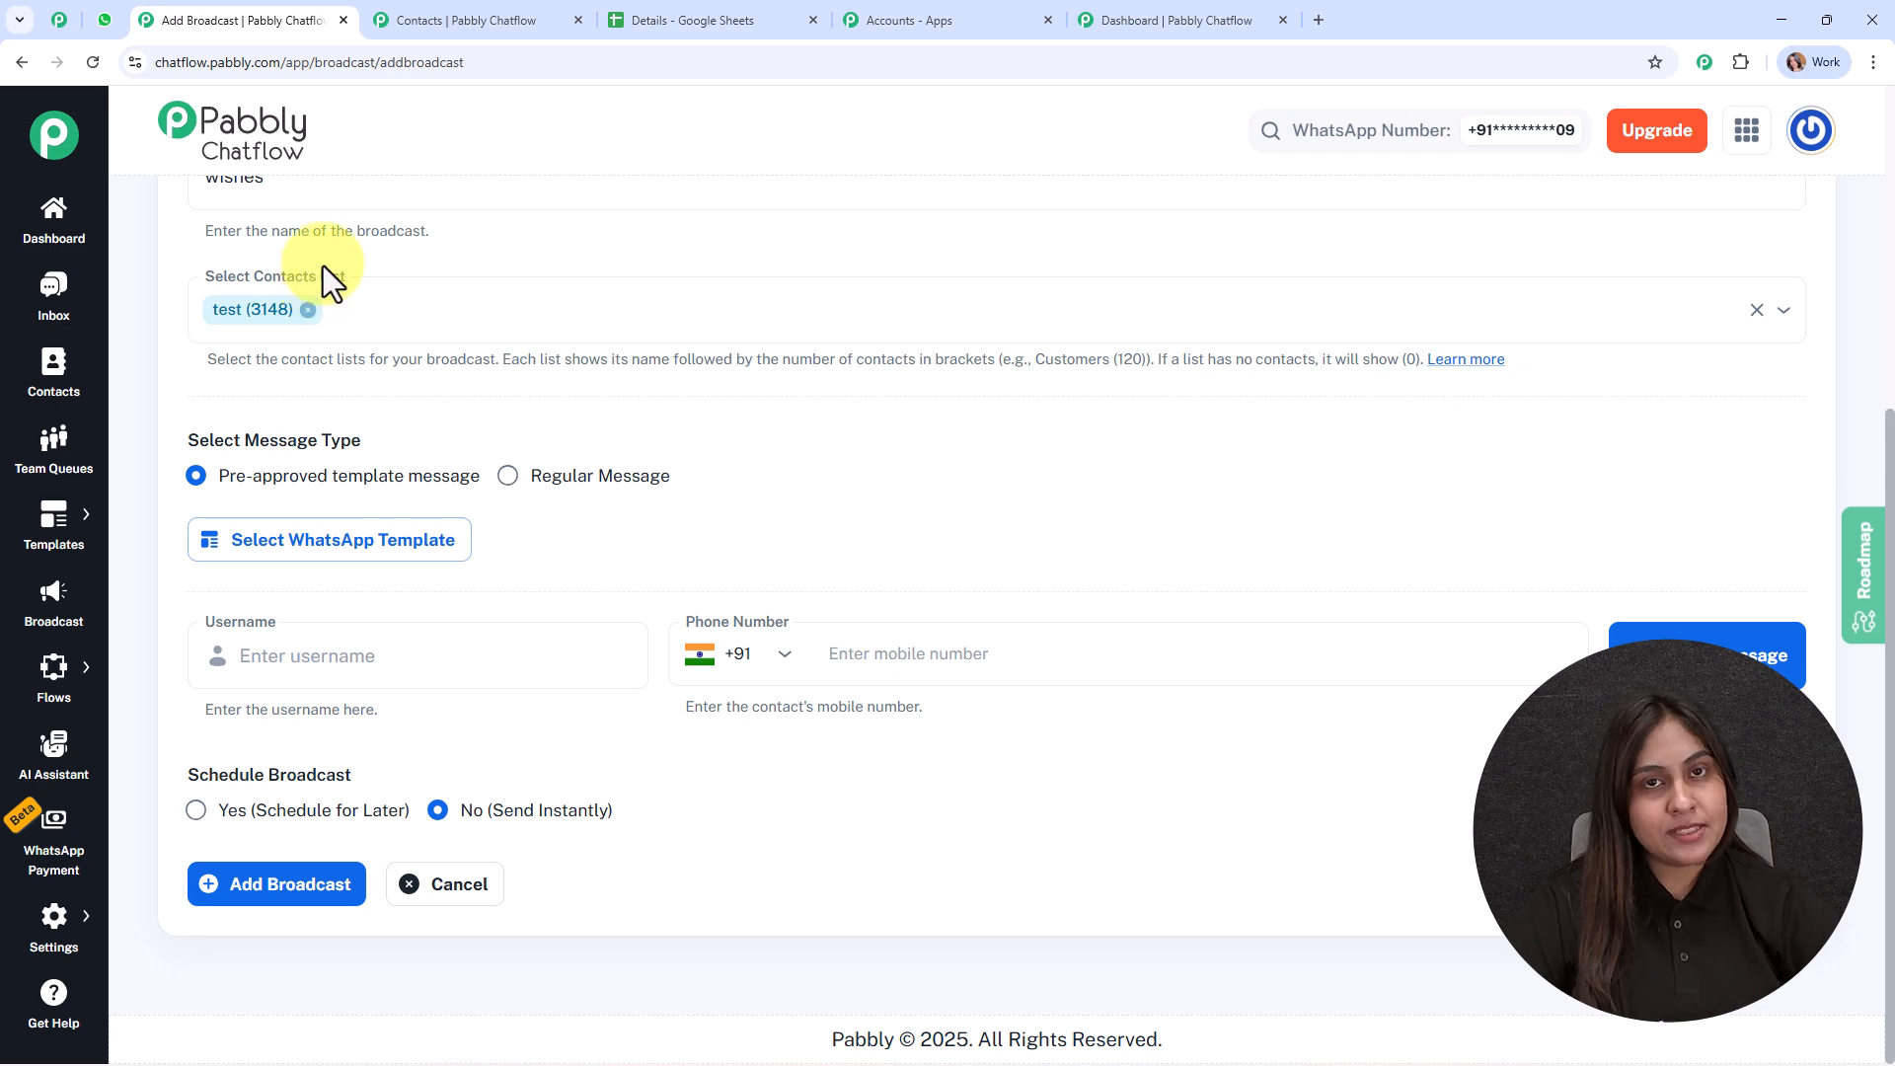
- Select the approved "wishes" WhatsApp template for the broadcast and clear the value of Body Field 1
click(336, 565)
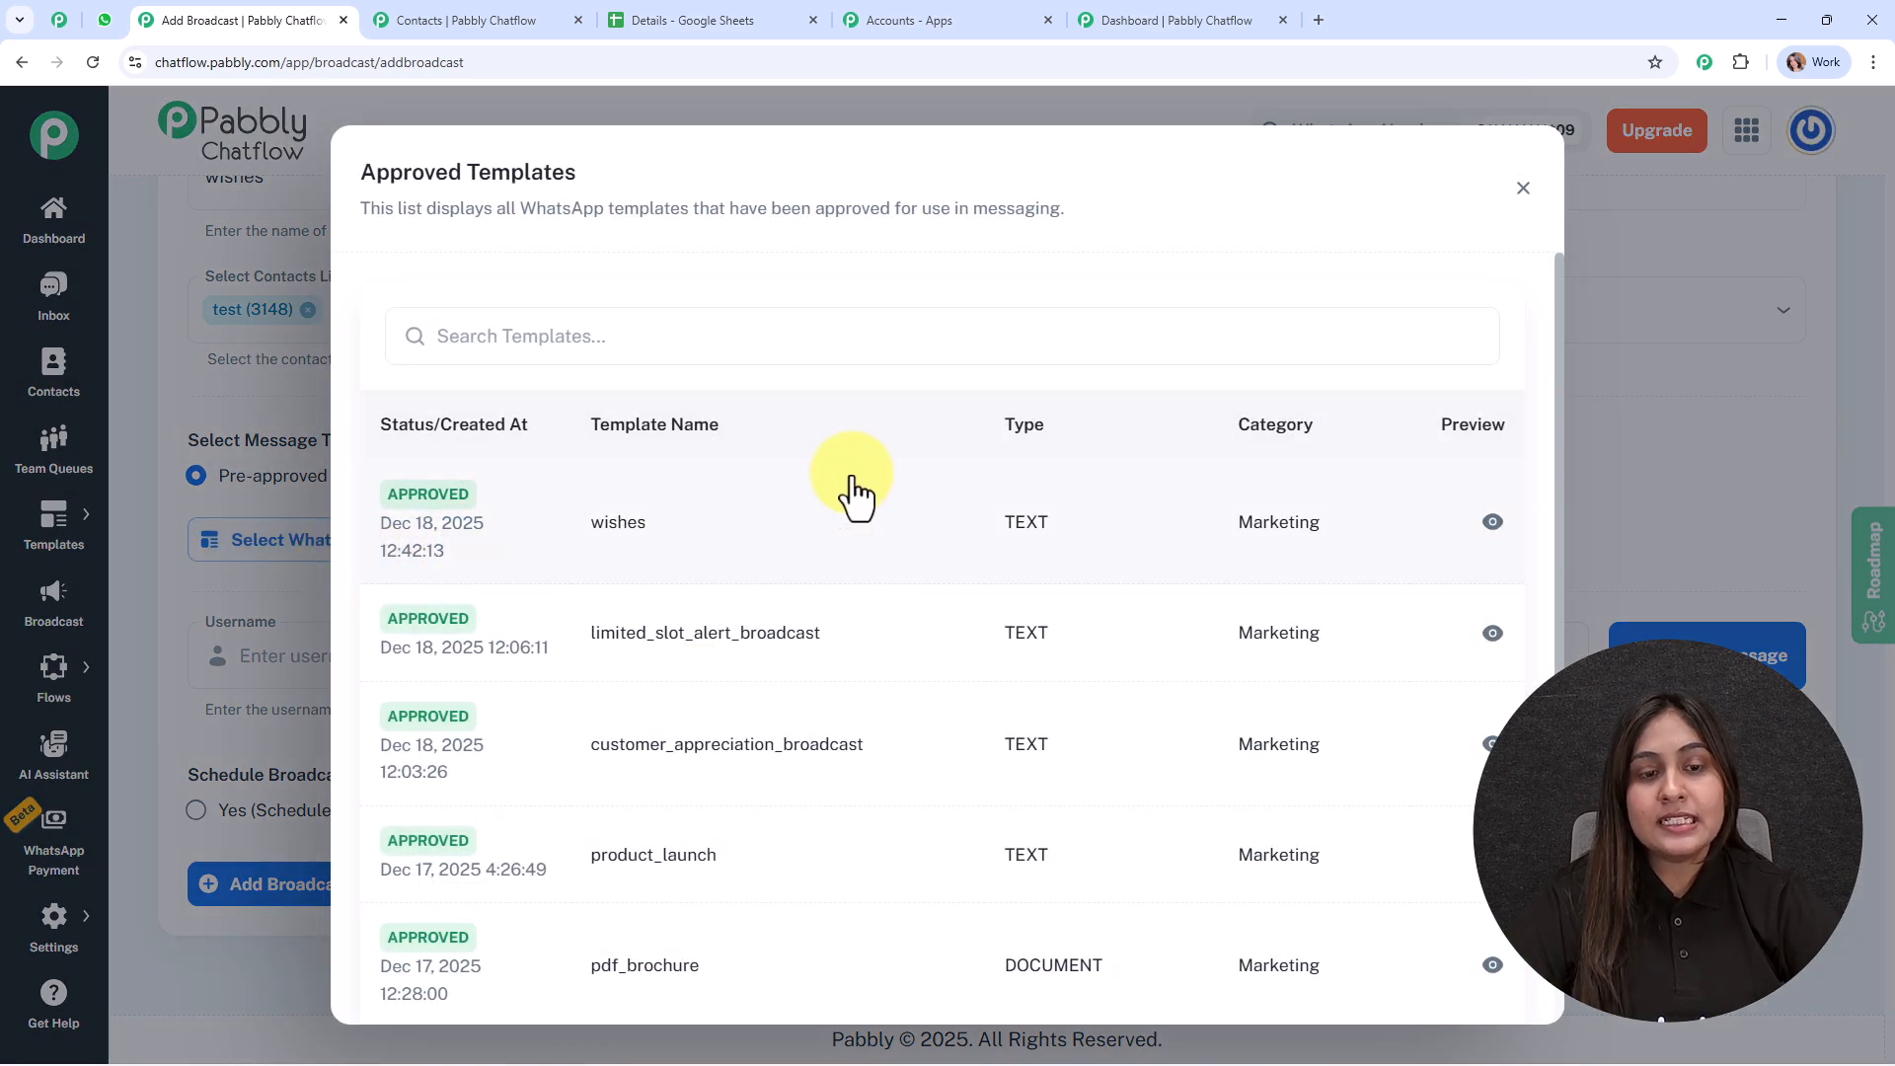
scroll(886, 648, down, 1)
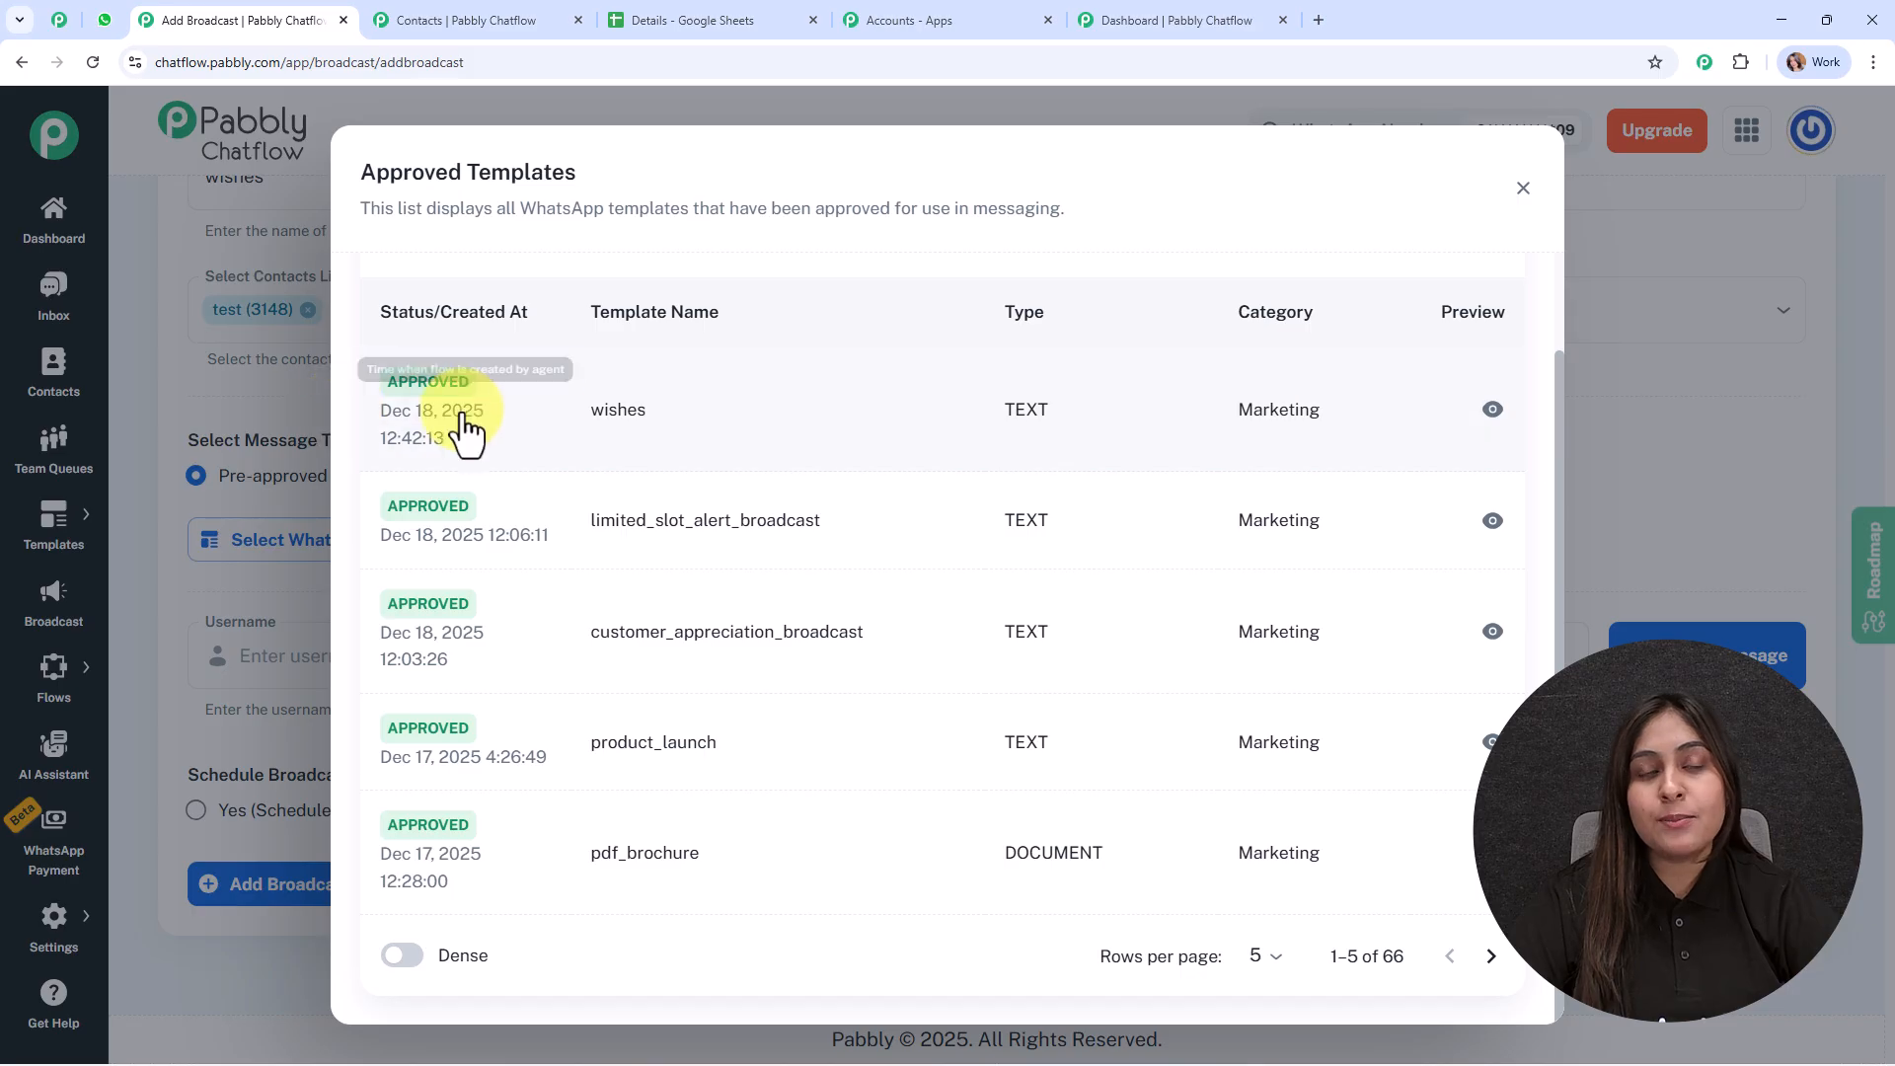
click(620, 410)
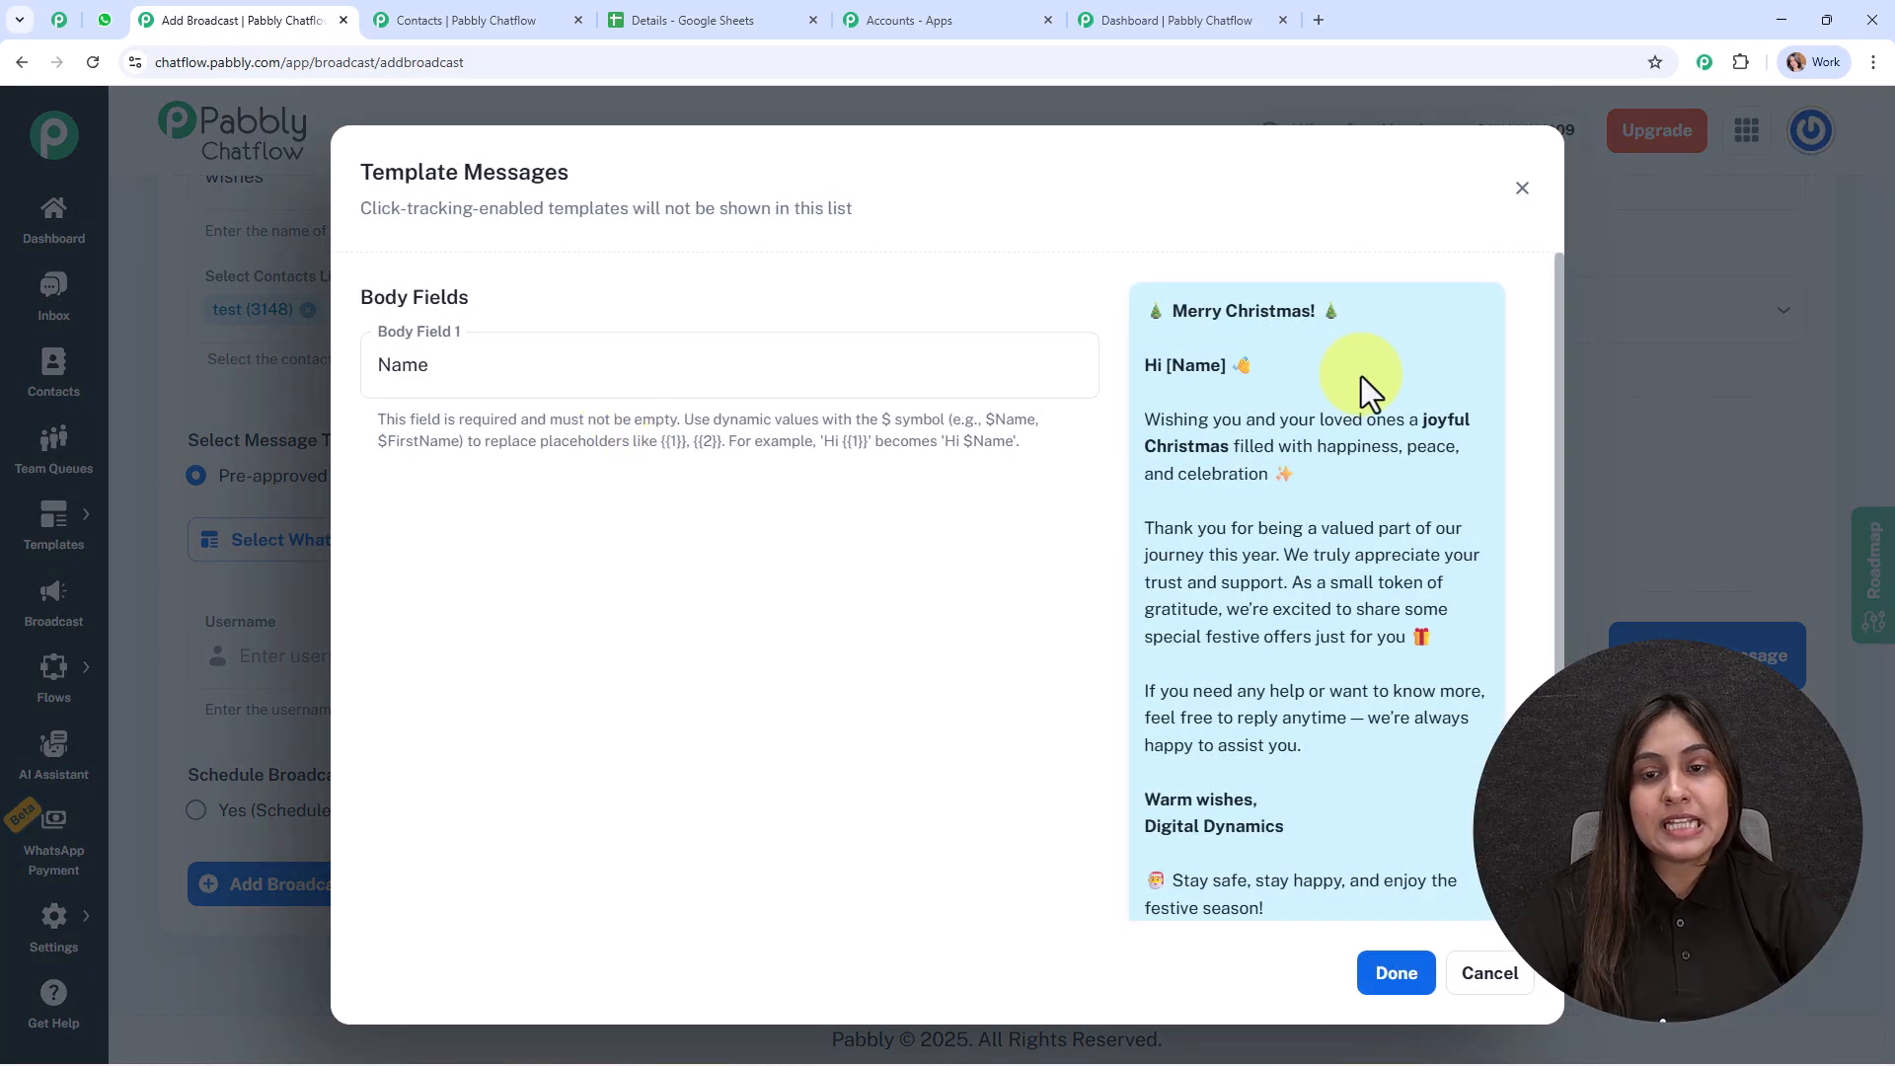
drag(521, 365, 374, 369)
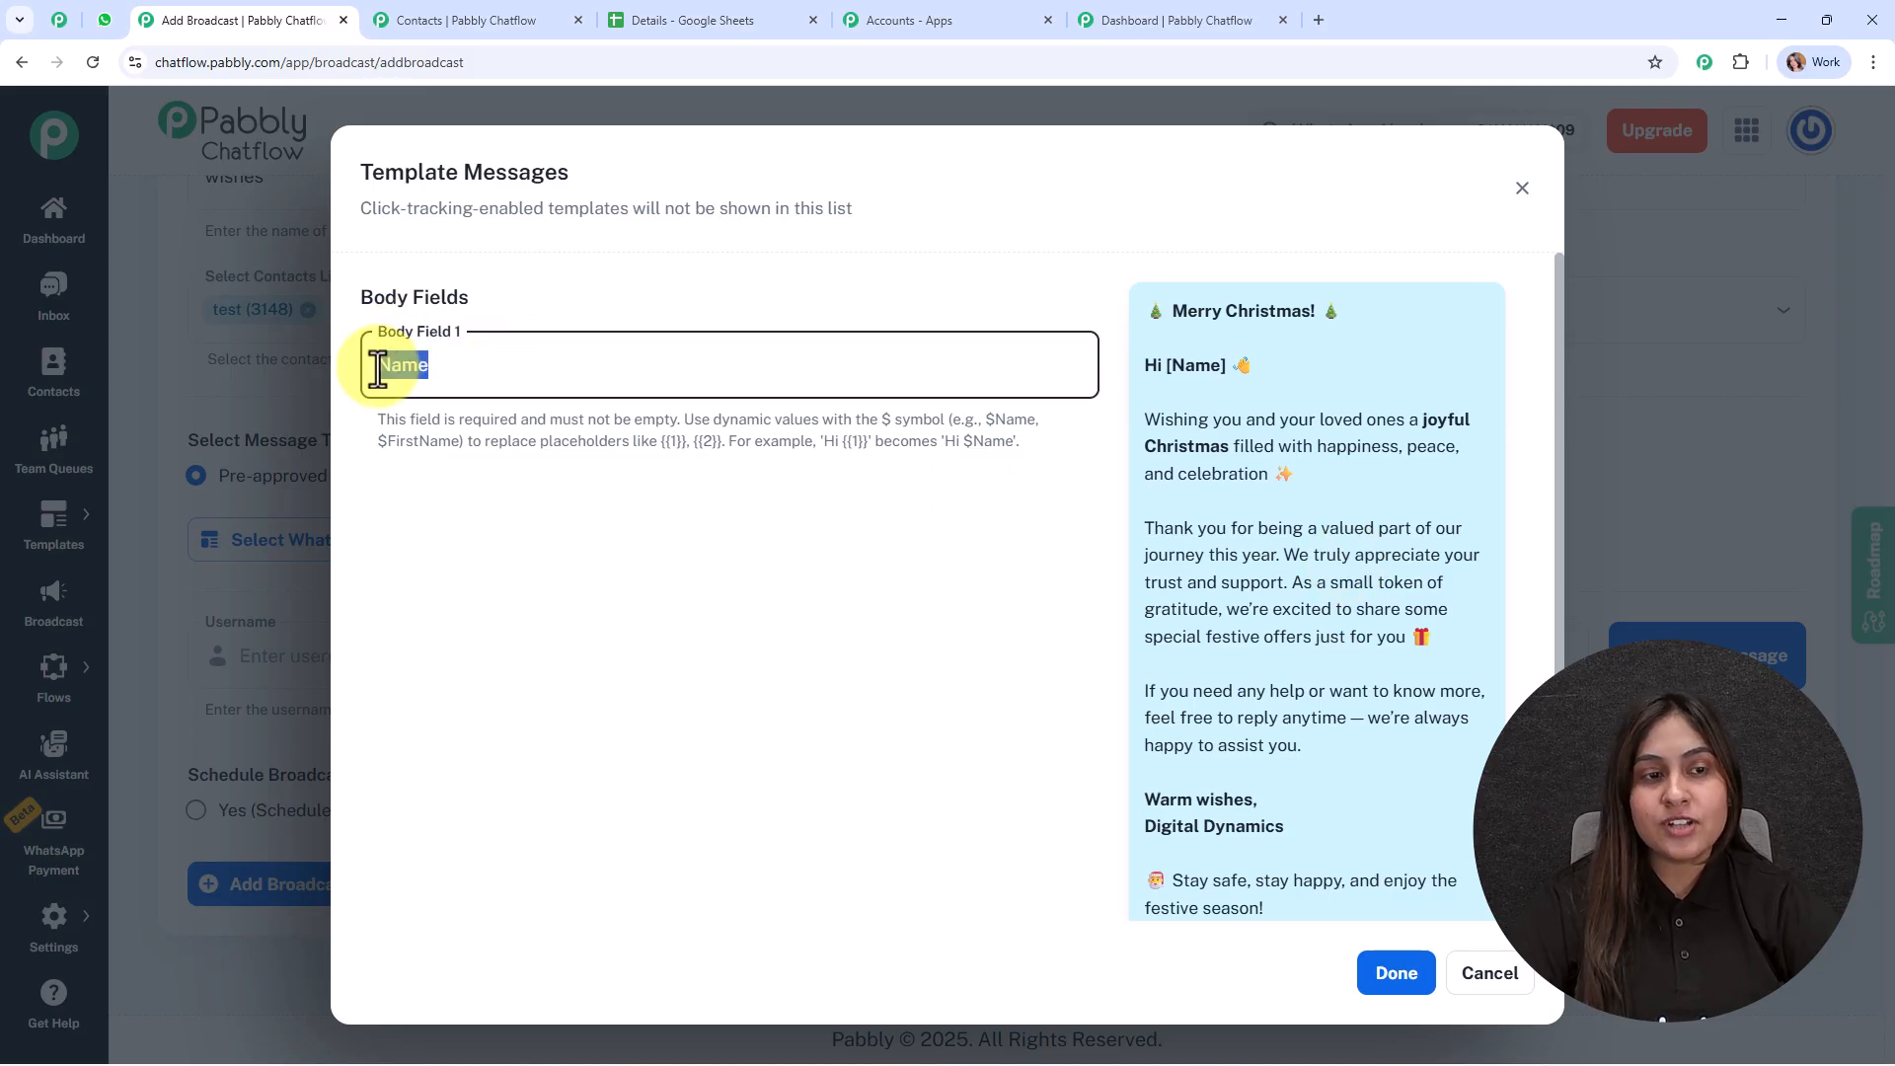
key(BackSpace)
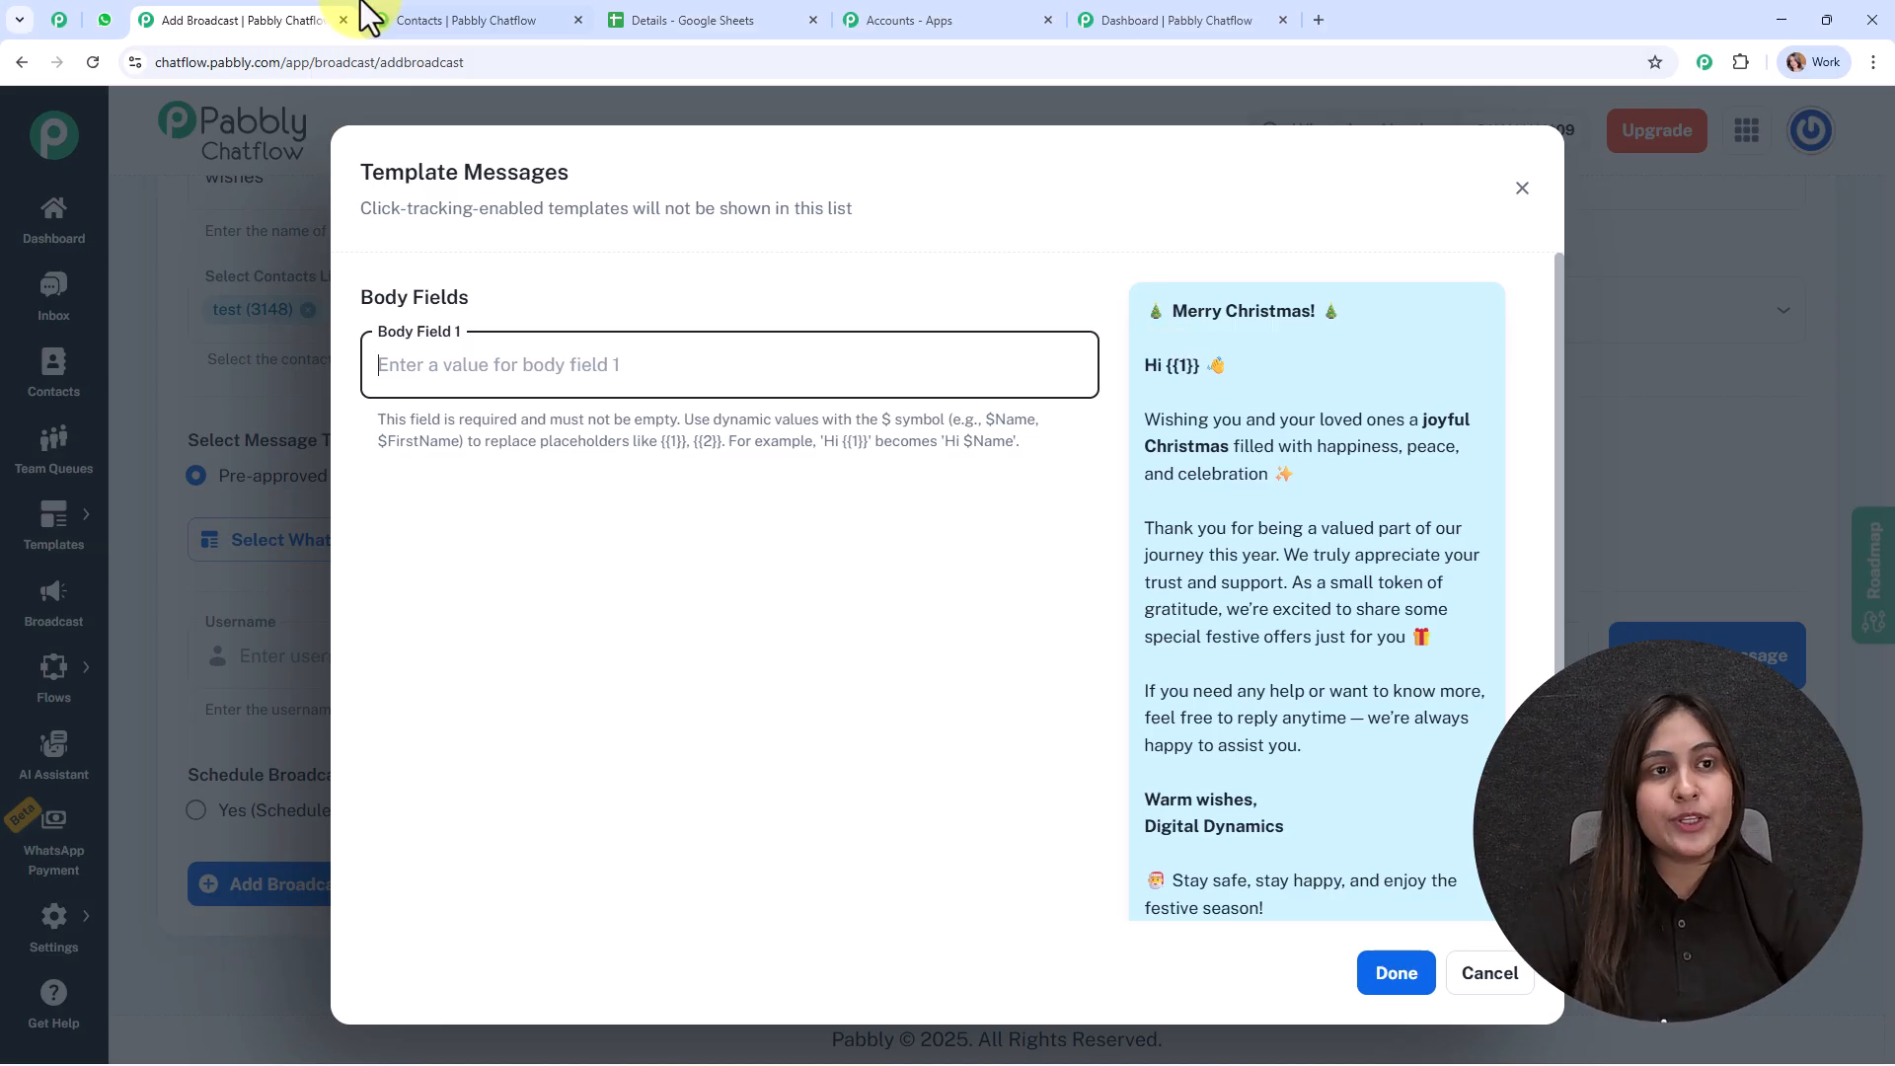
- Switch to the open Contacts page, open its Contact Custom Fields settings, and look through the available fields
click(474, 22)
mouse_move(49, 937)
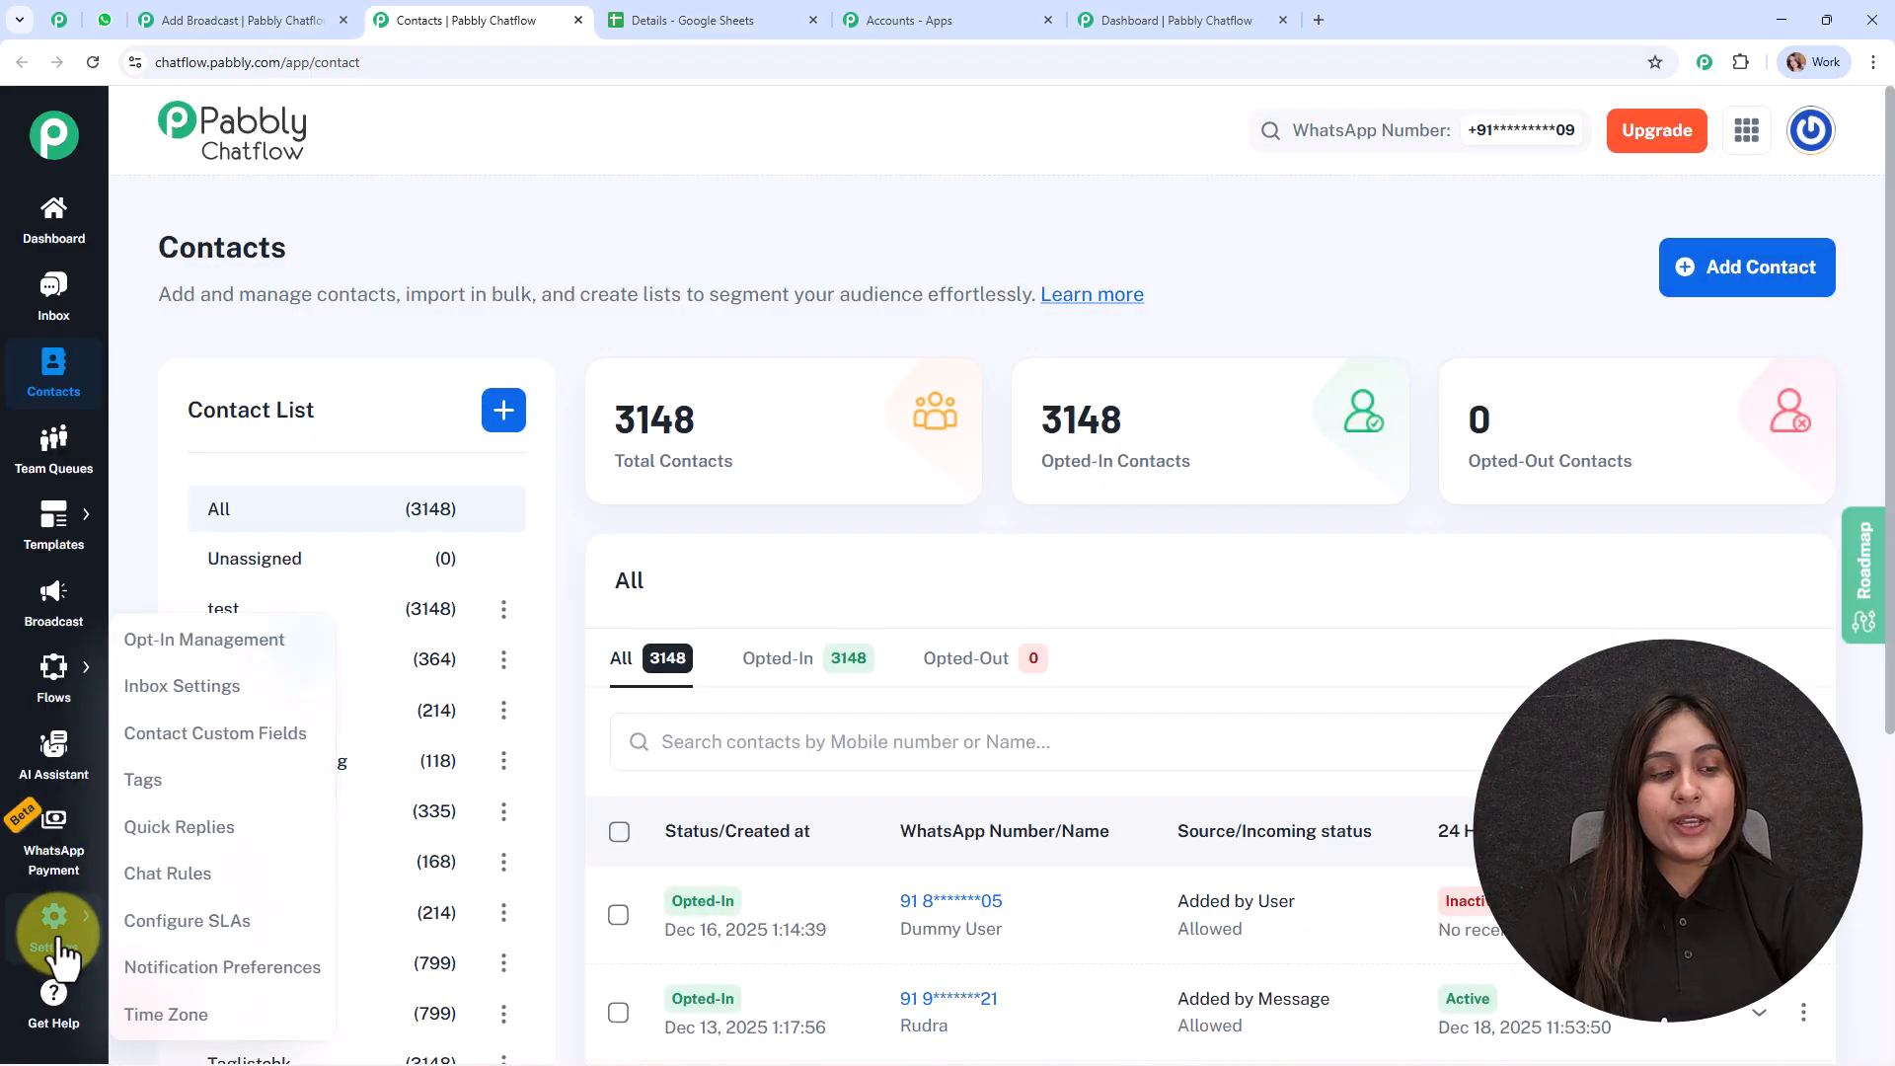
right_click(213, 747)
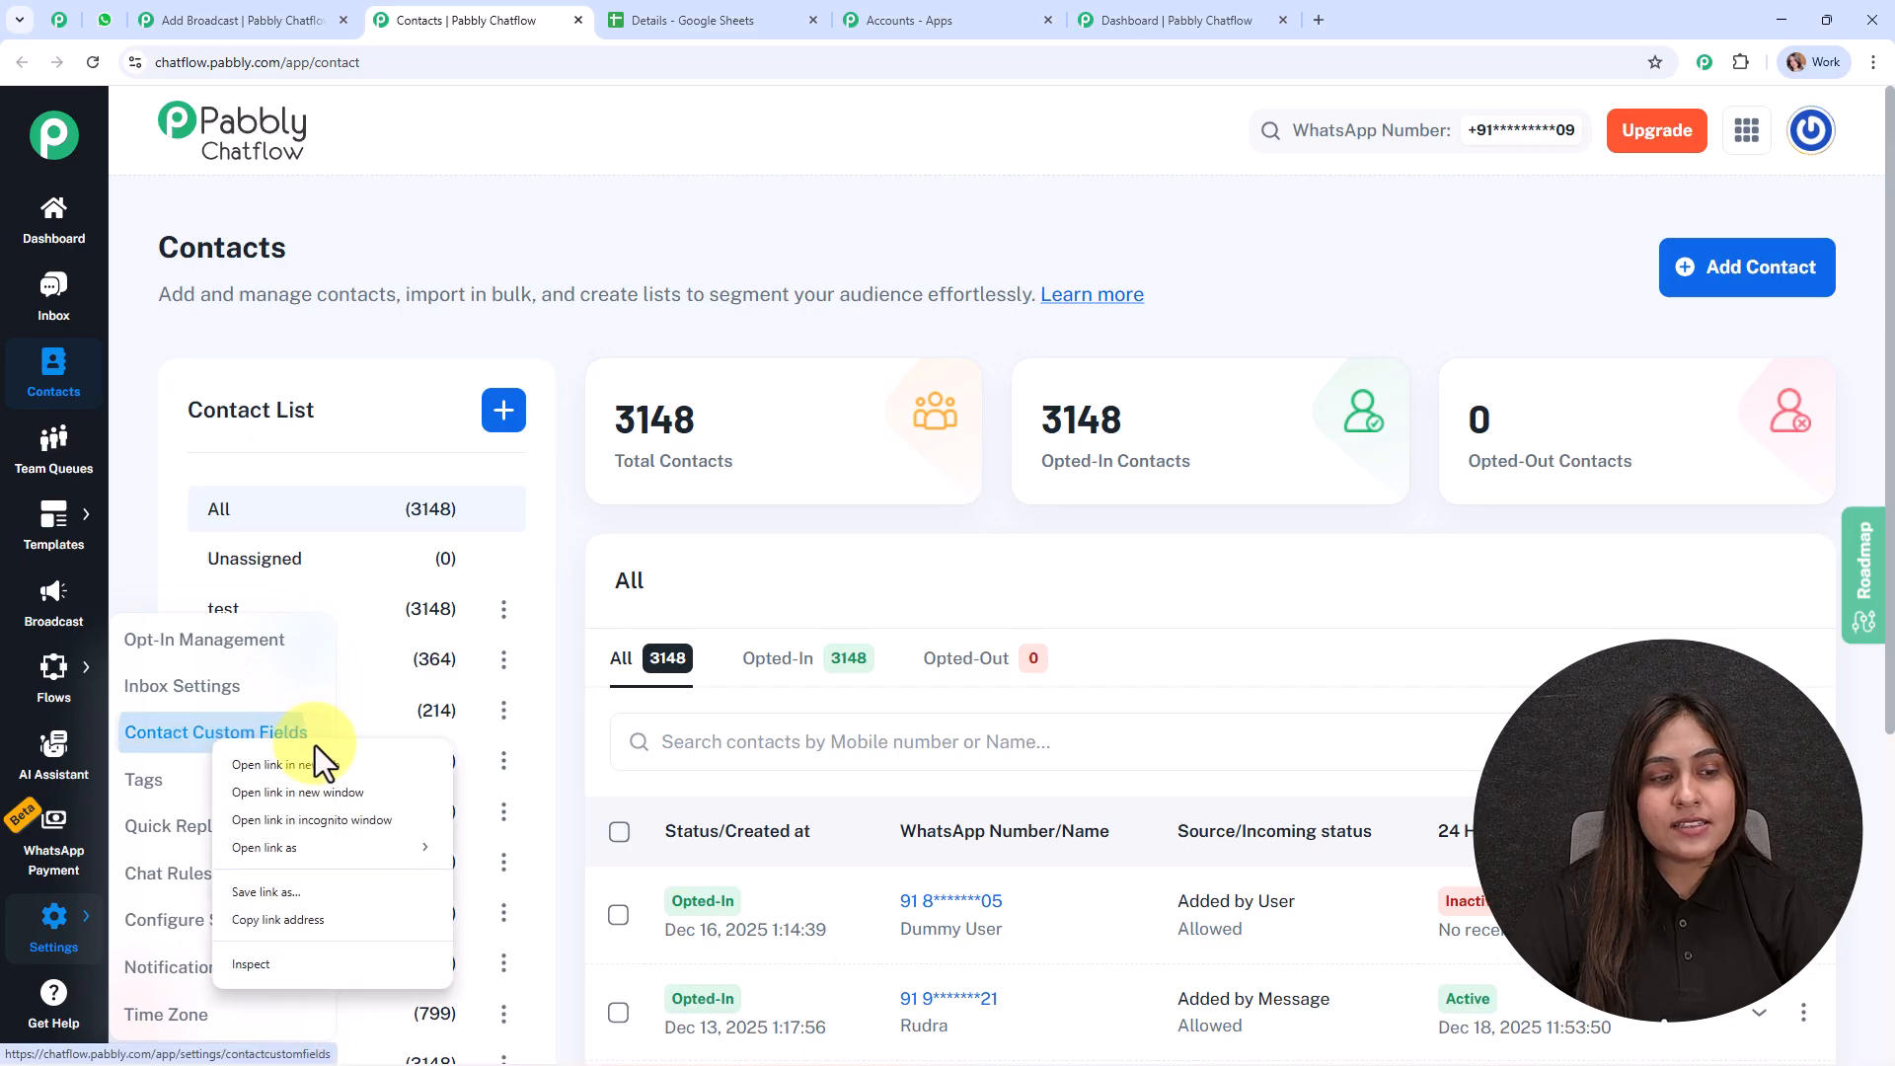
click(210, 734)
scroll(865, 345, down, 2)
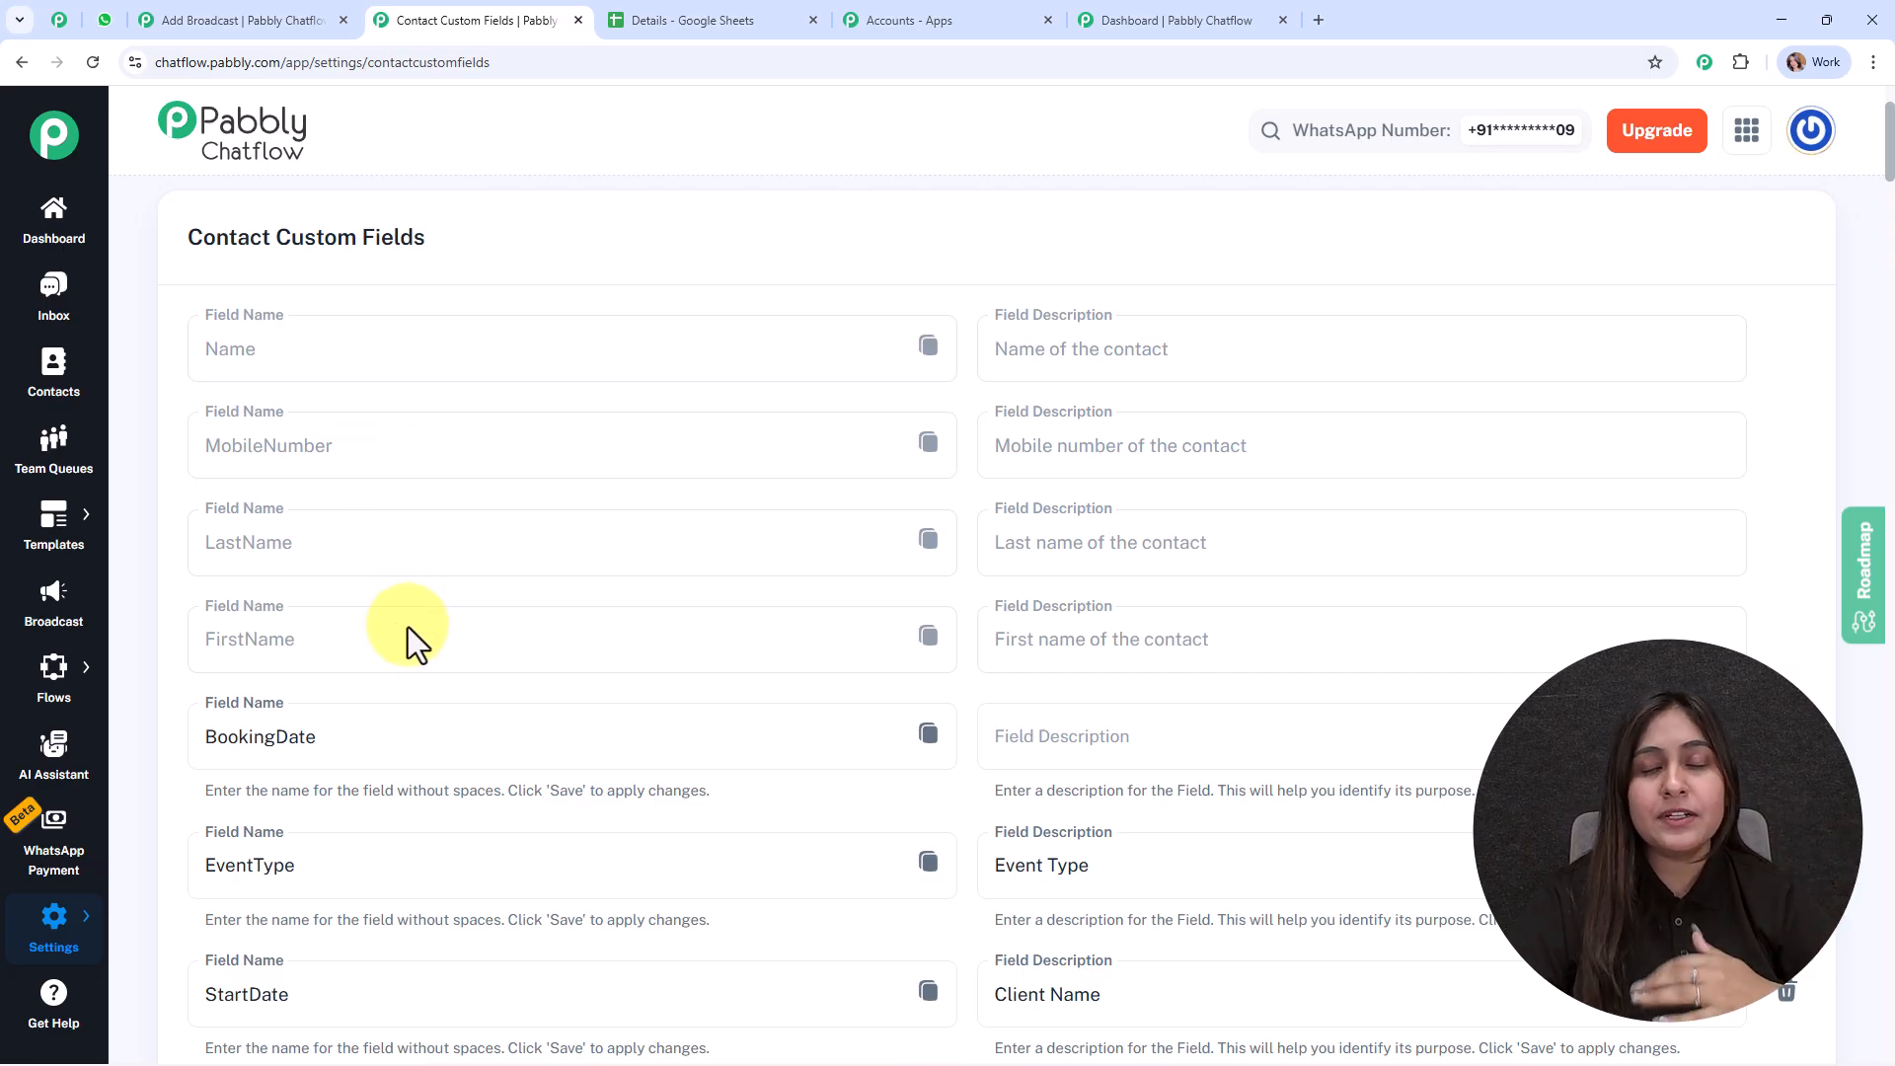
scroll(413, 626, down, 4)
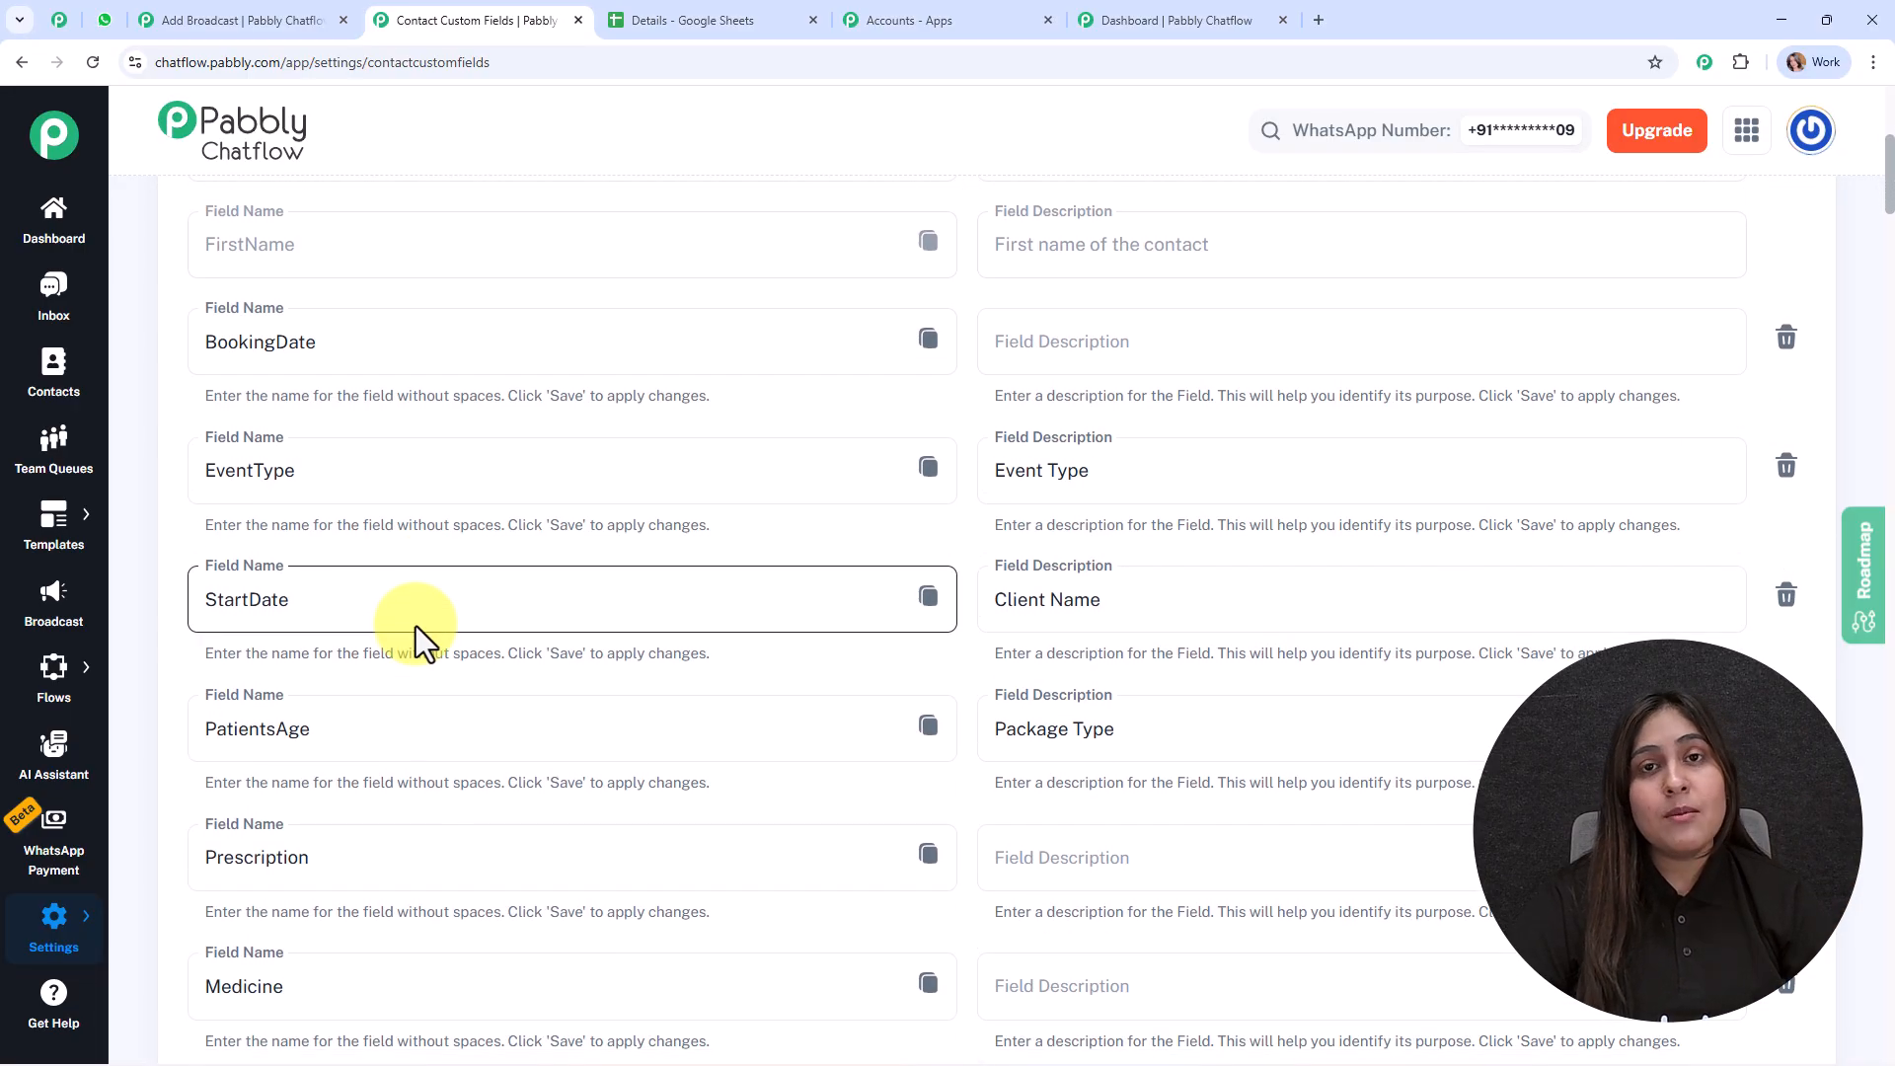
scroll(417, 620, down, 3)
scroll(417, 619, up, 3)
scroll(416, 615, up, 5)
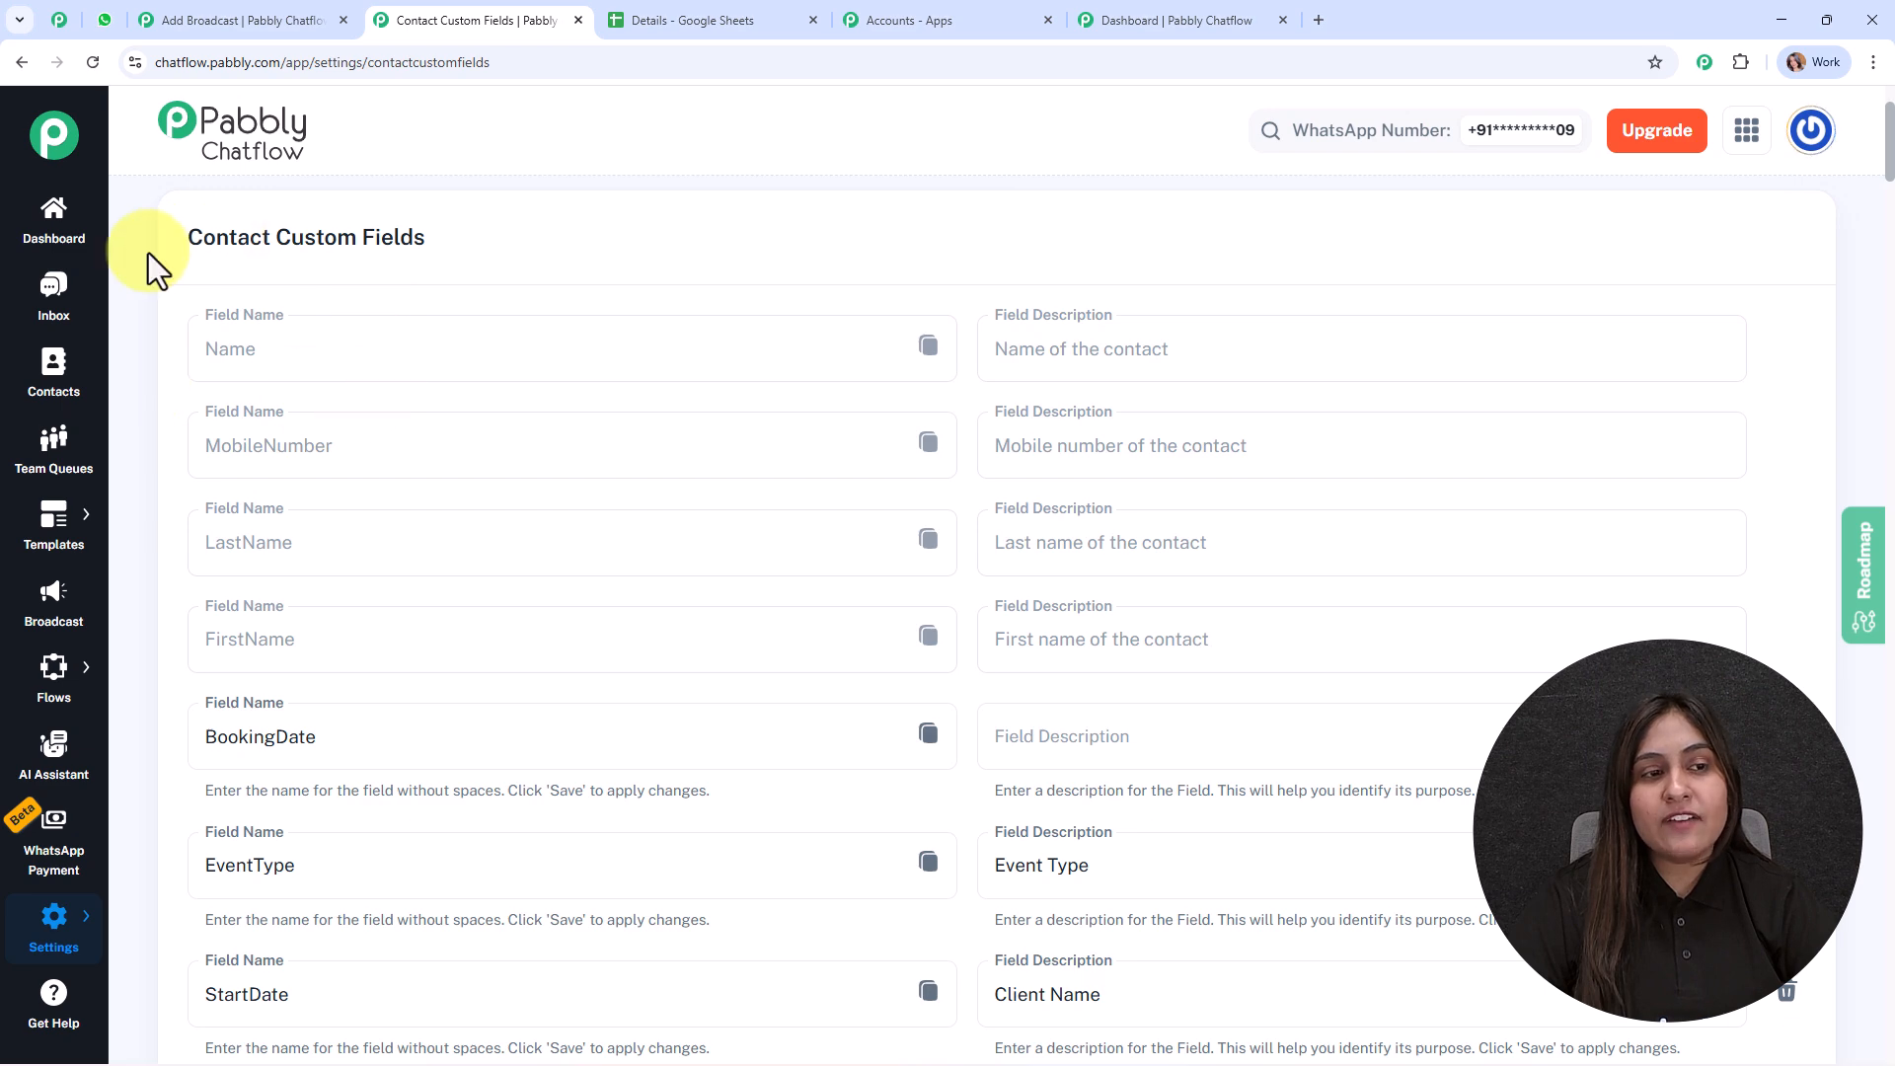
- Copy the Name custom field, enter it as $Name in Body Field 1 of the broadcast template, and confirm the template
click(928, 348)
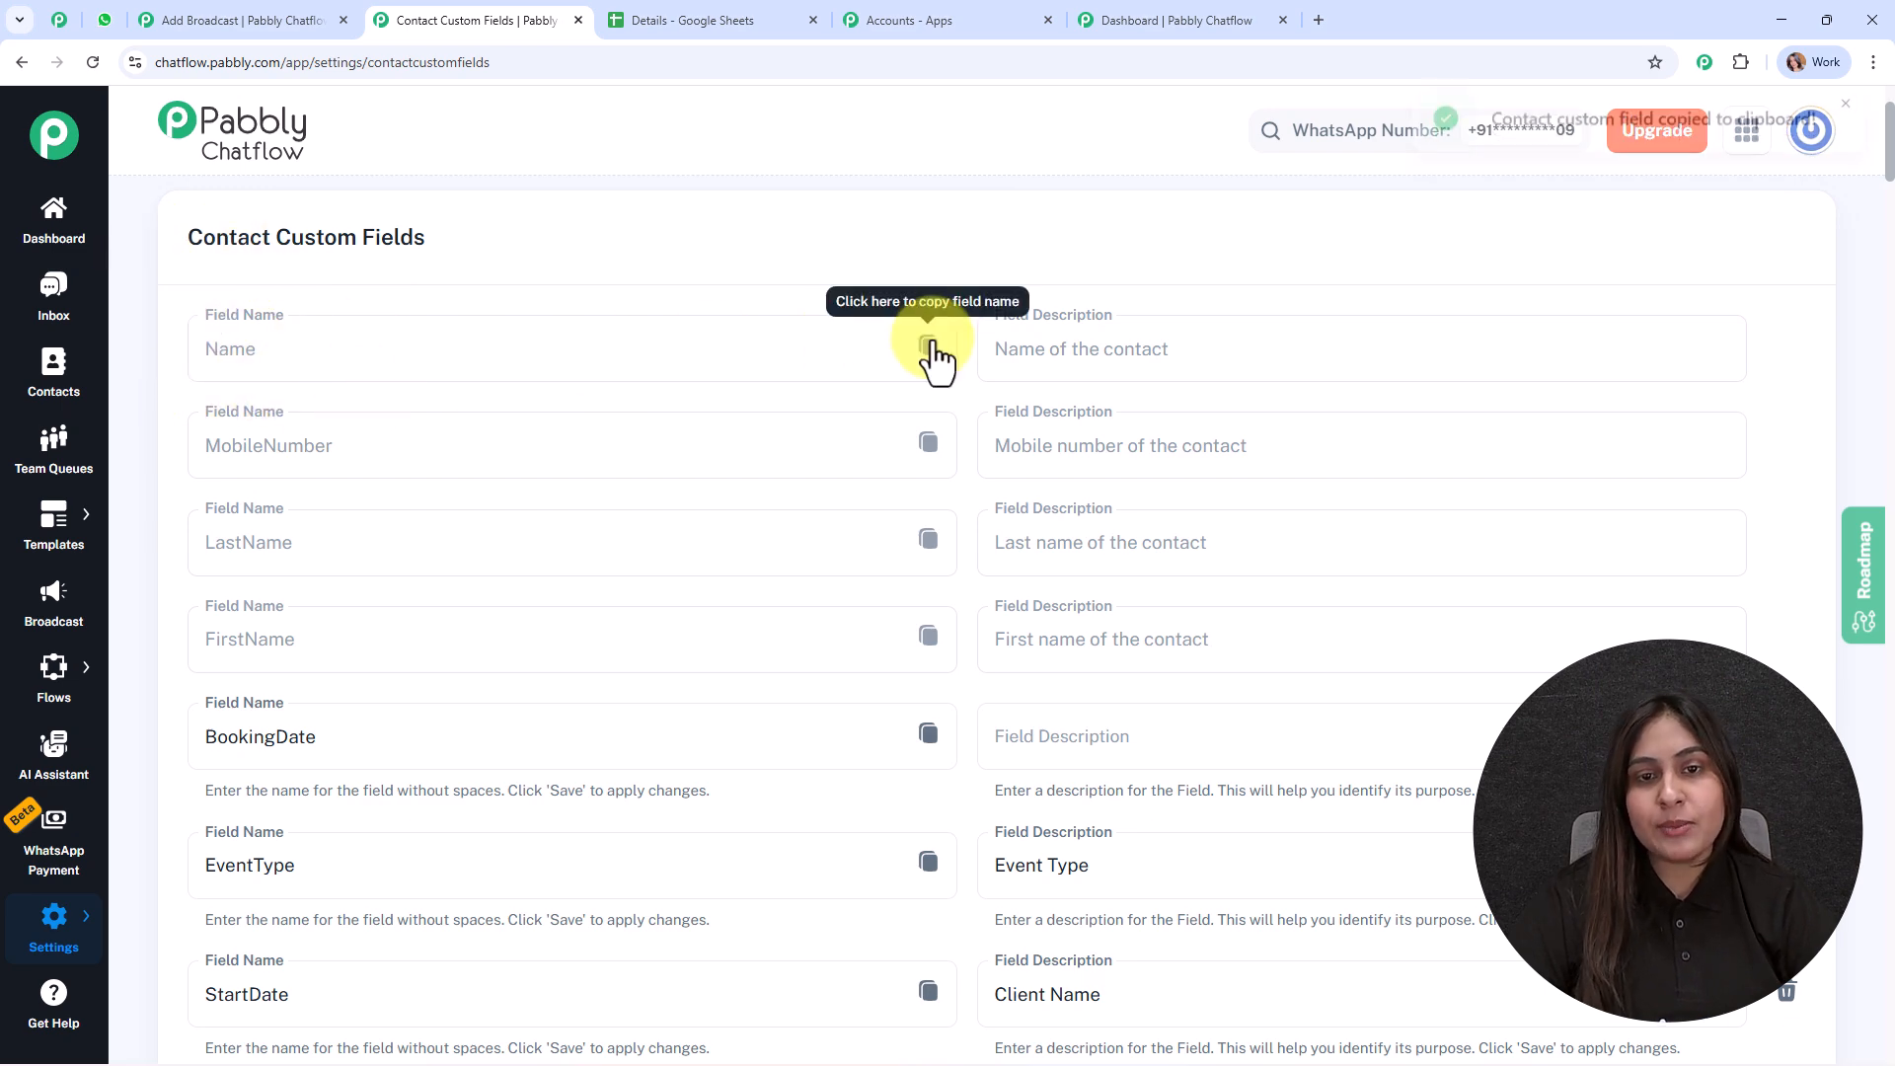
click(288, 20)
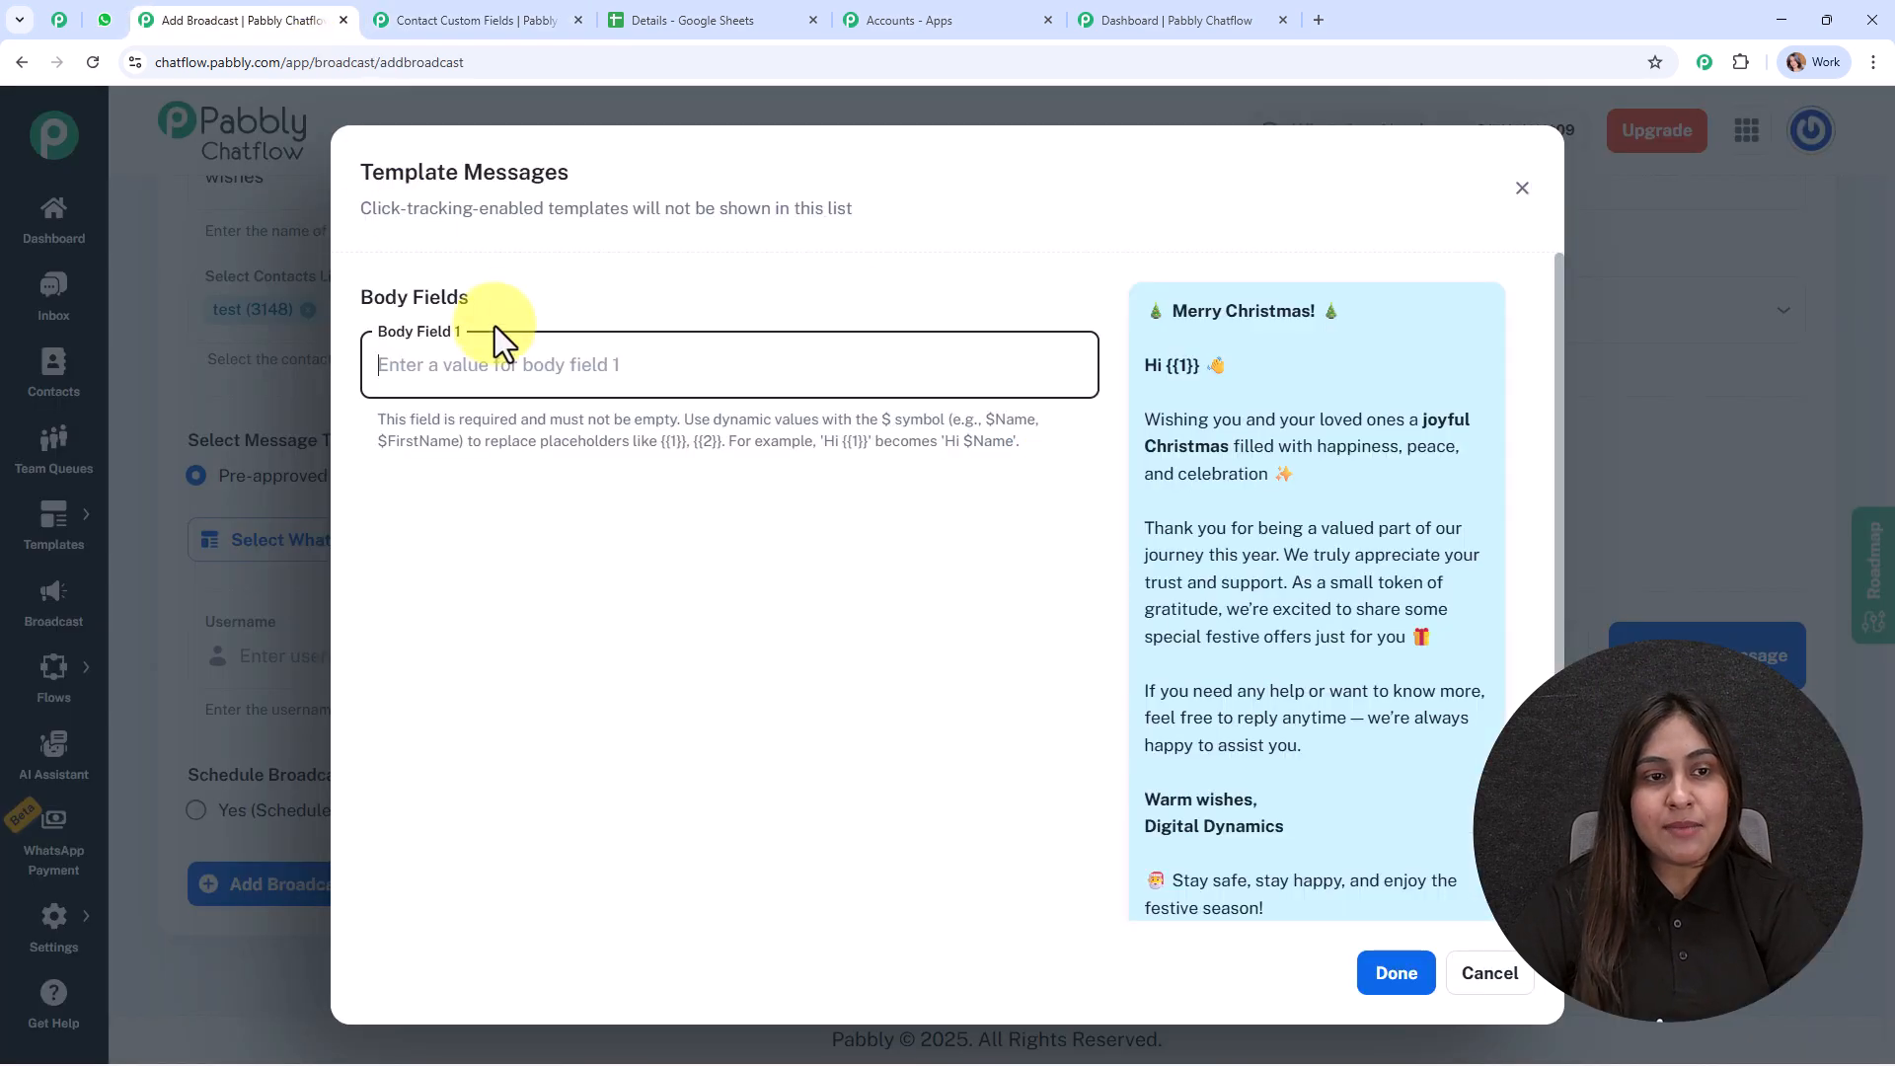
key(ctrl+v)
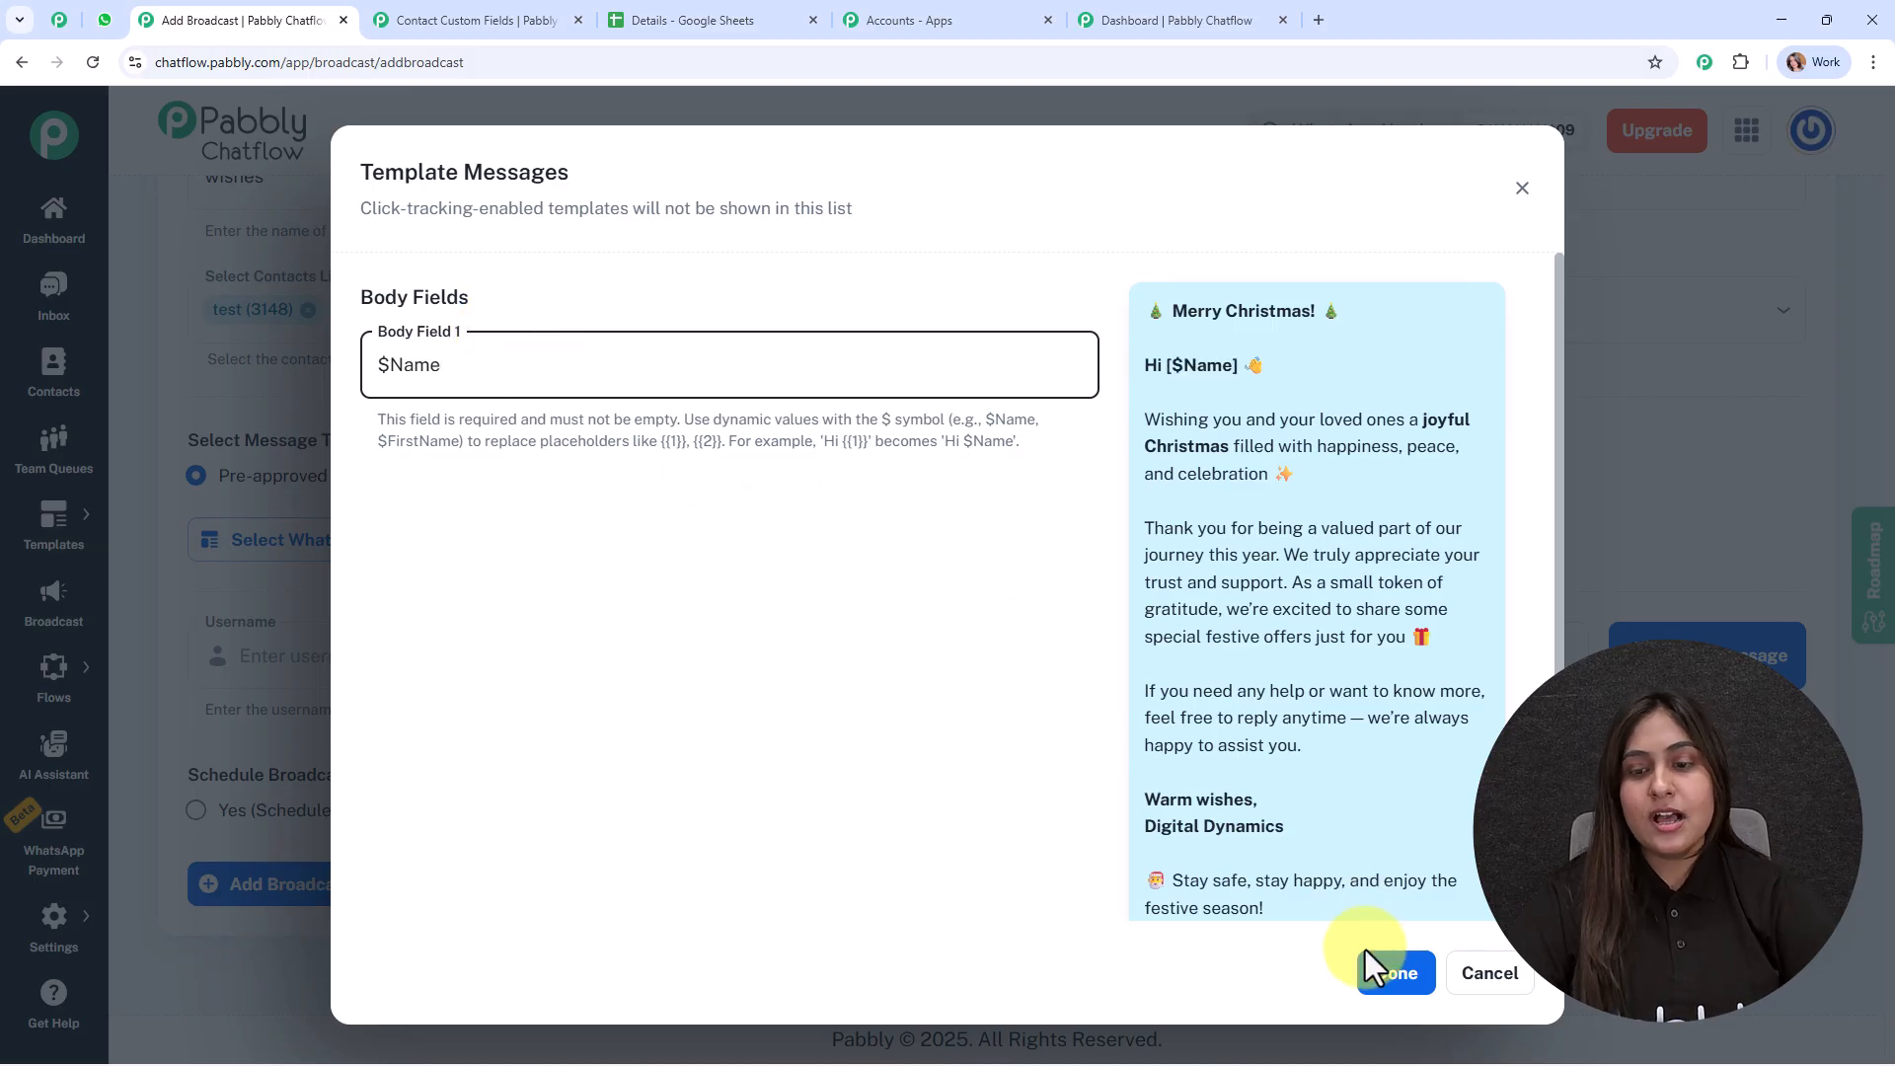
click(1391, 969)
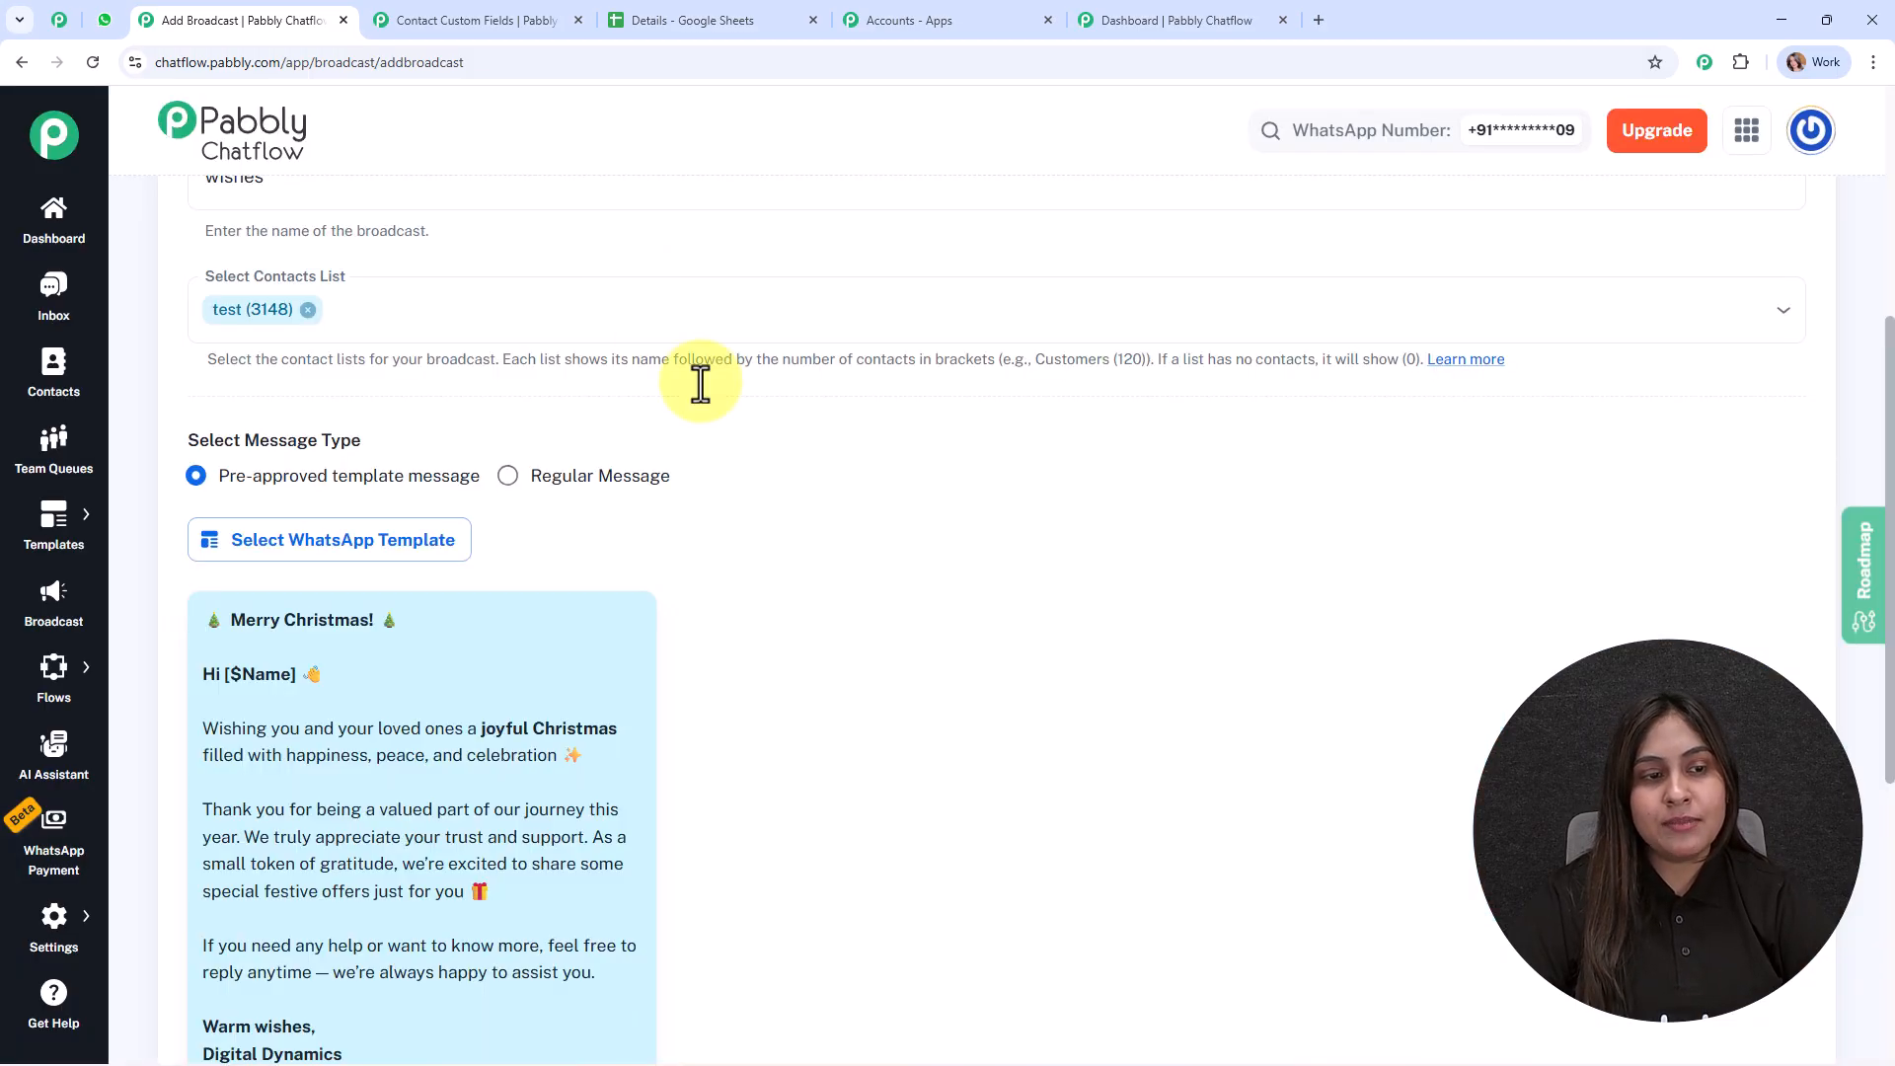
- Send a test message of the broadcast to a recipient, entering the recipient's username and mobile number
scroll(797, 509, down, 4)
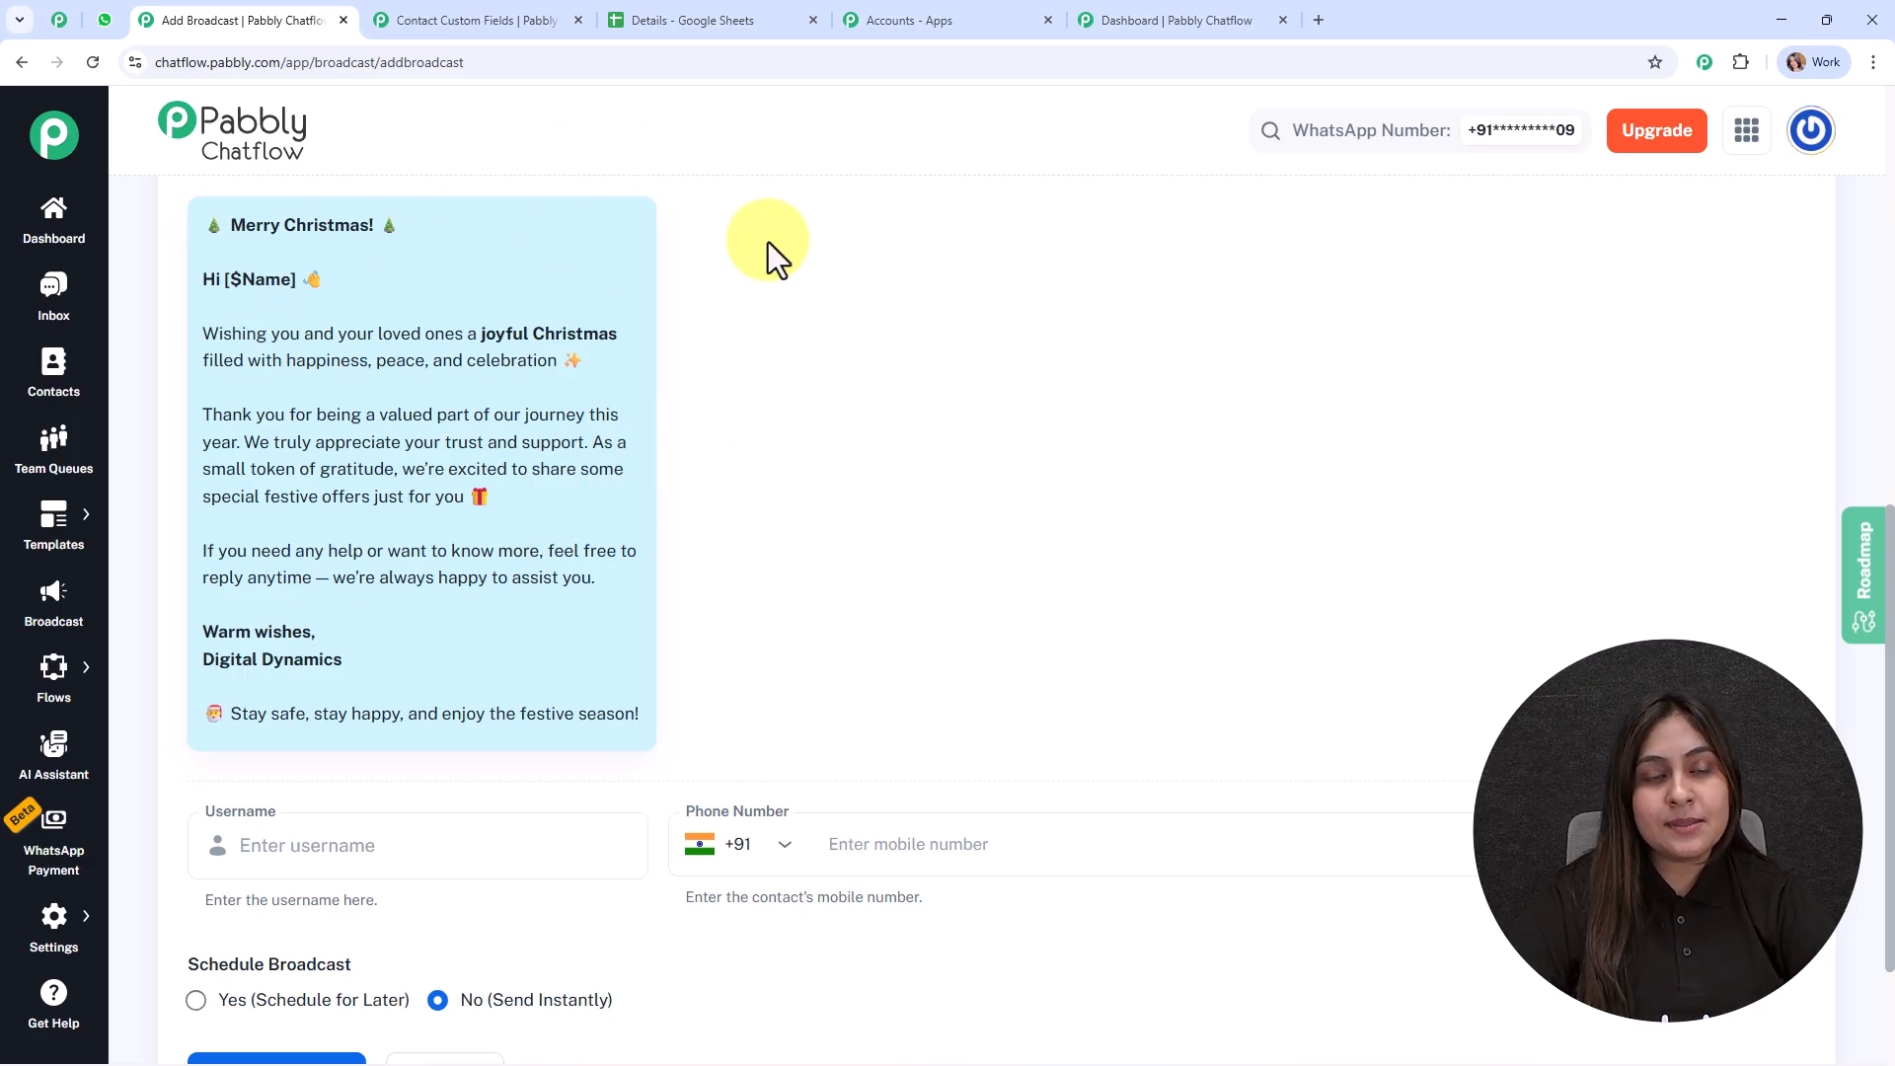
scroll(942, 289, down, 2)
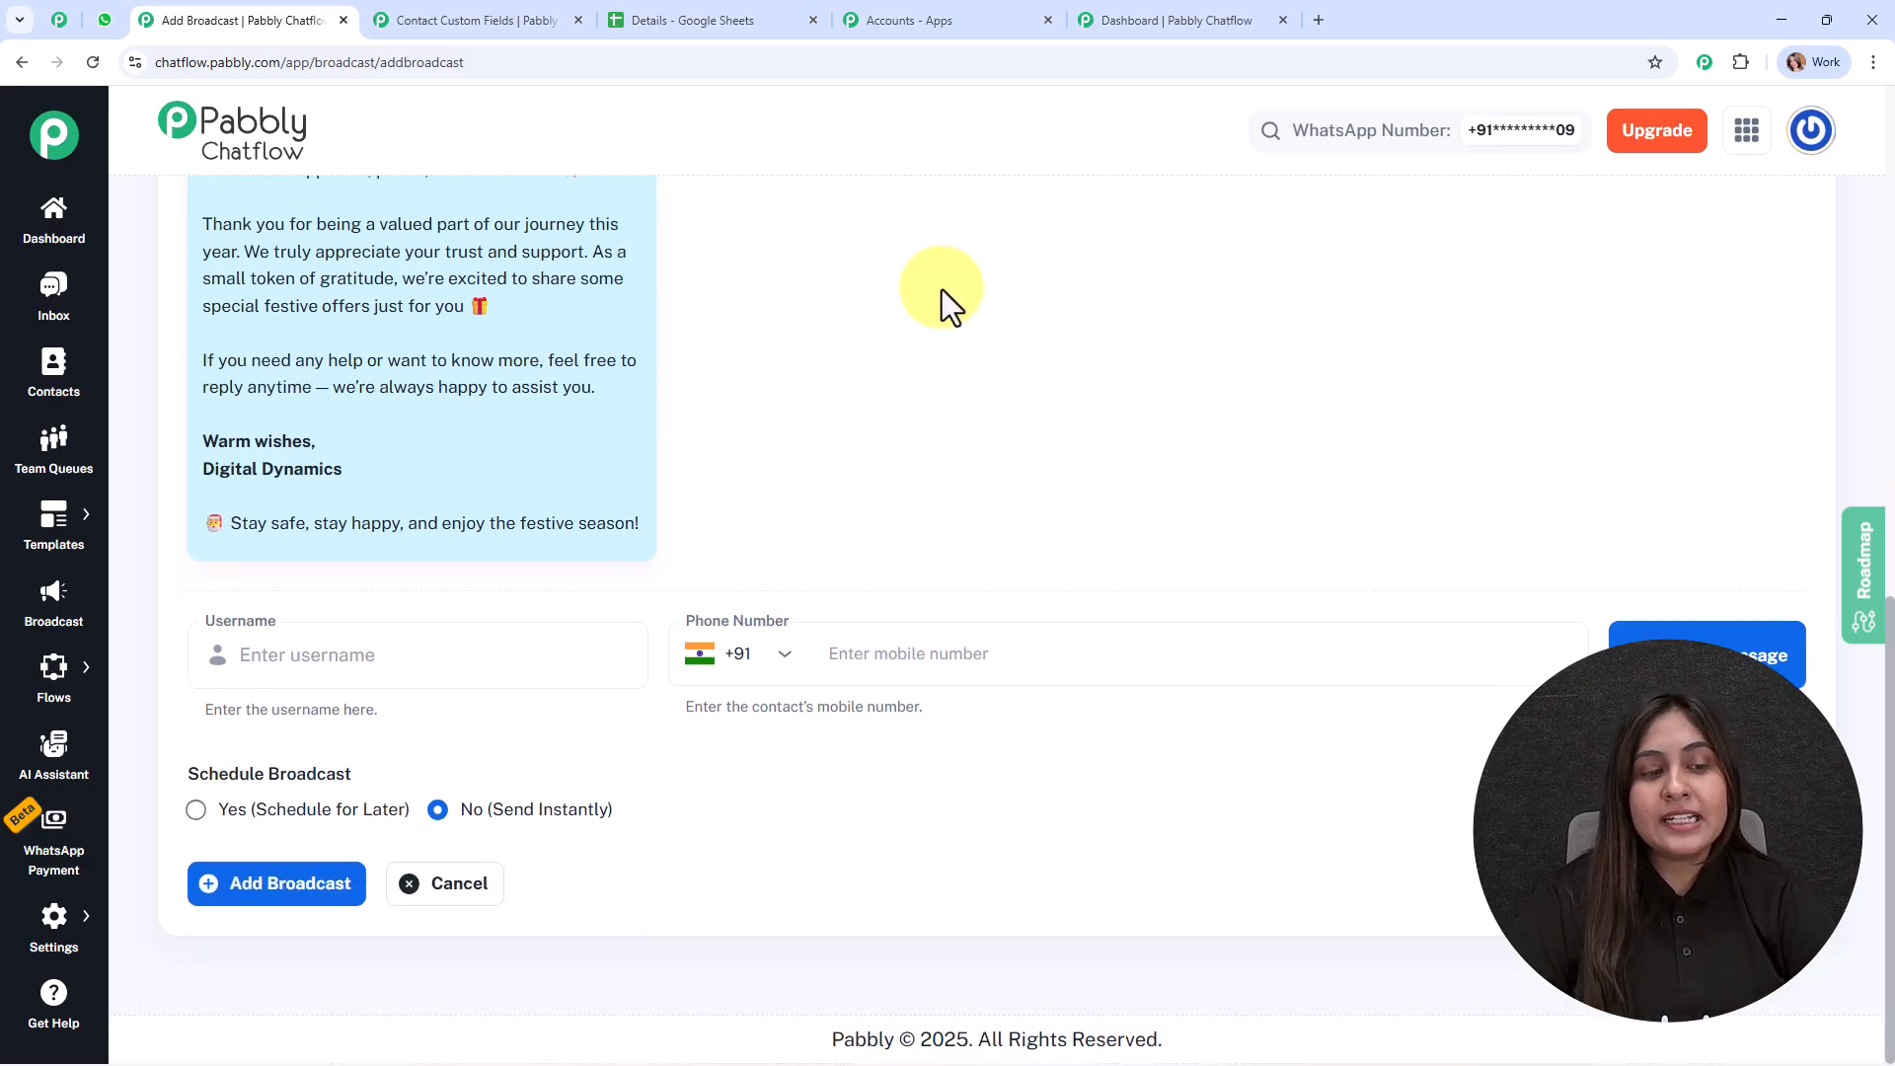
scroll(1450, 571, up, 6)
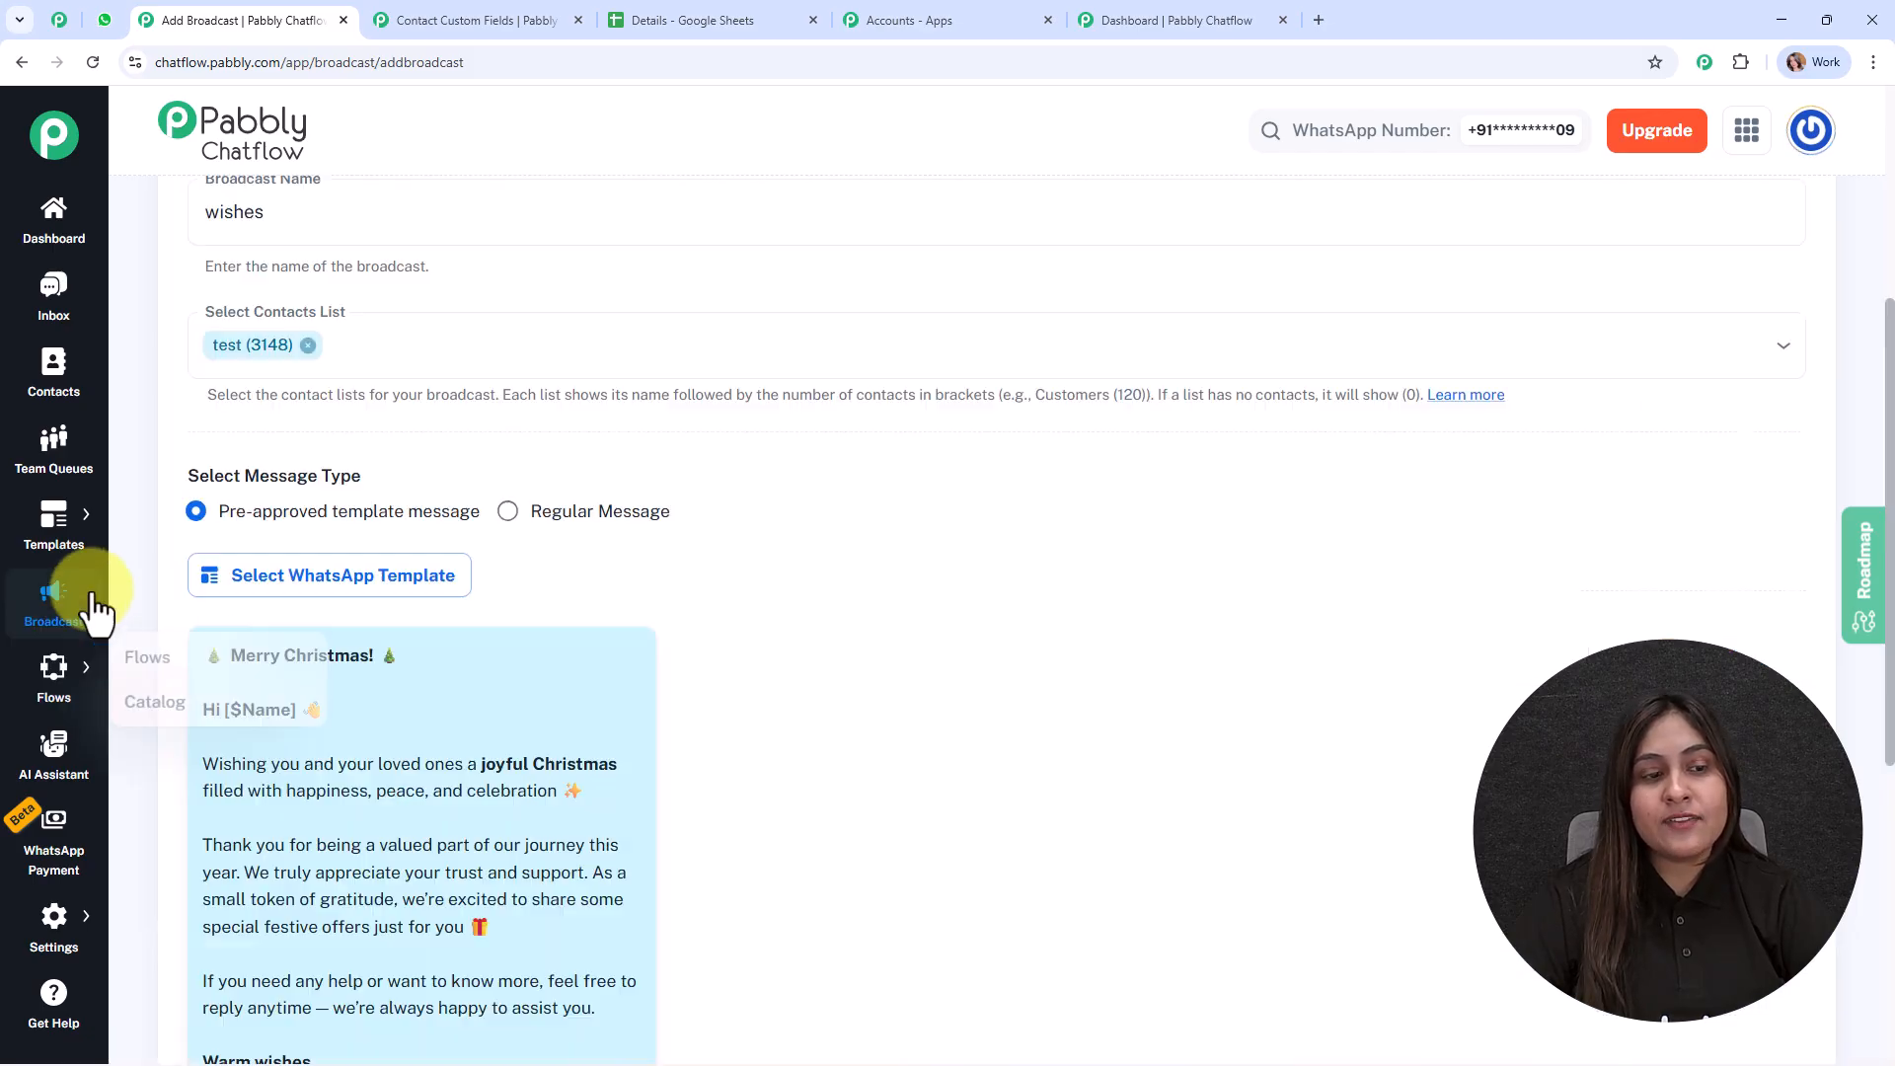
scroll(991, 582, down, 6)
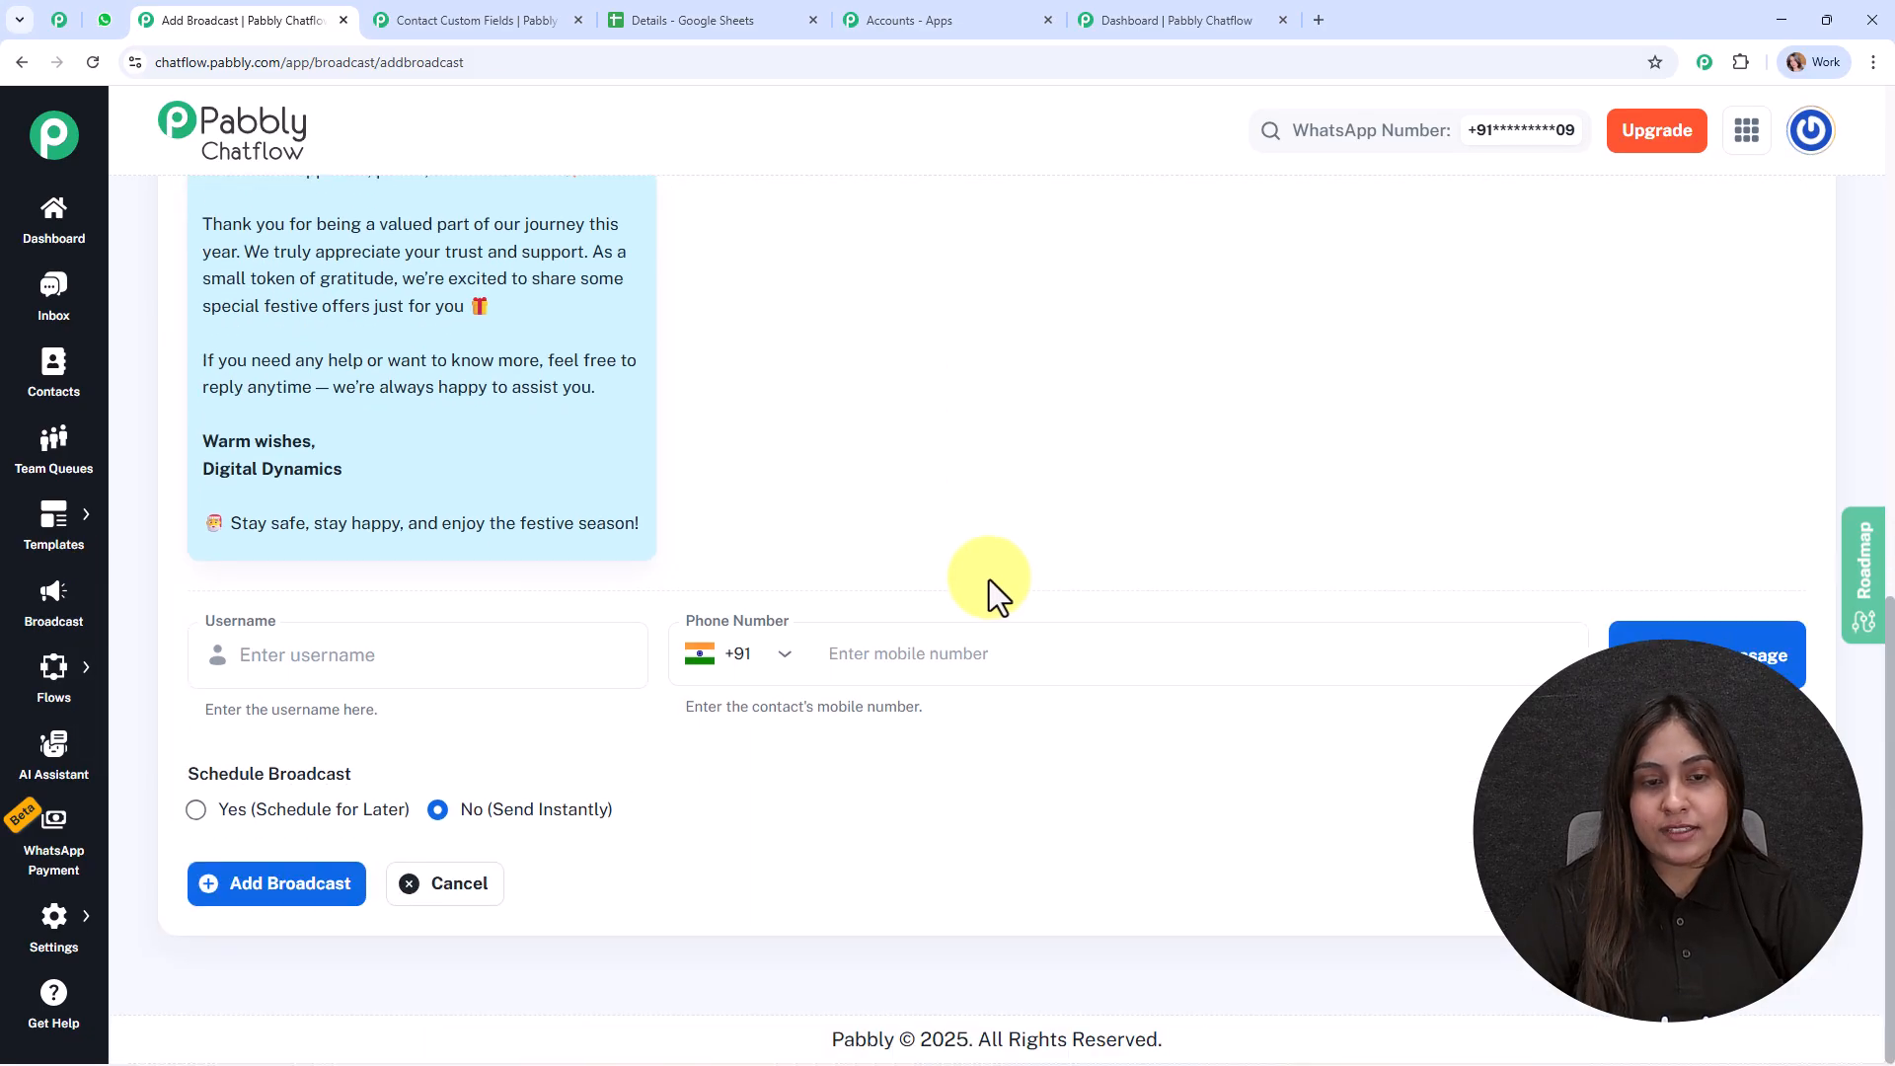
click(425, 669)
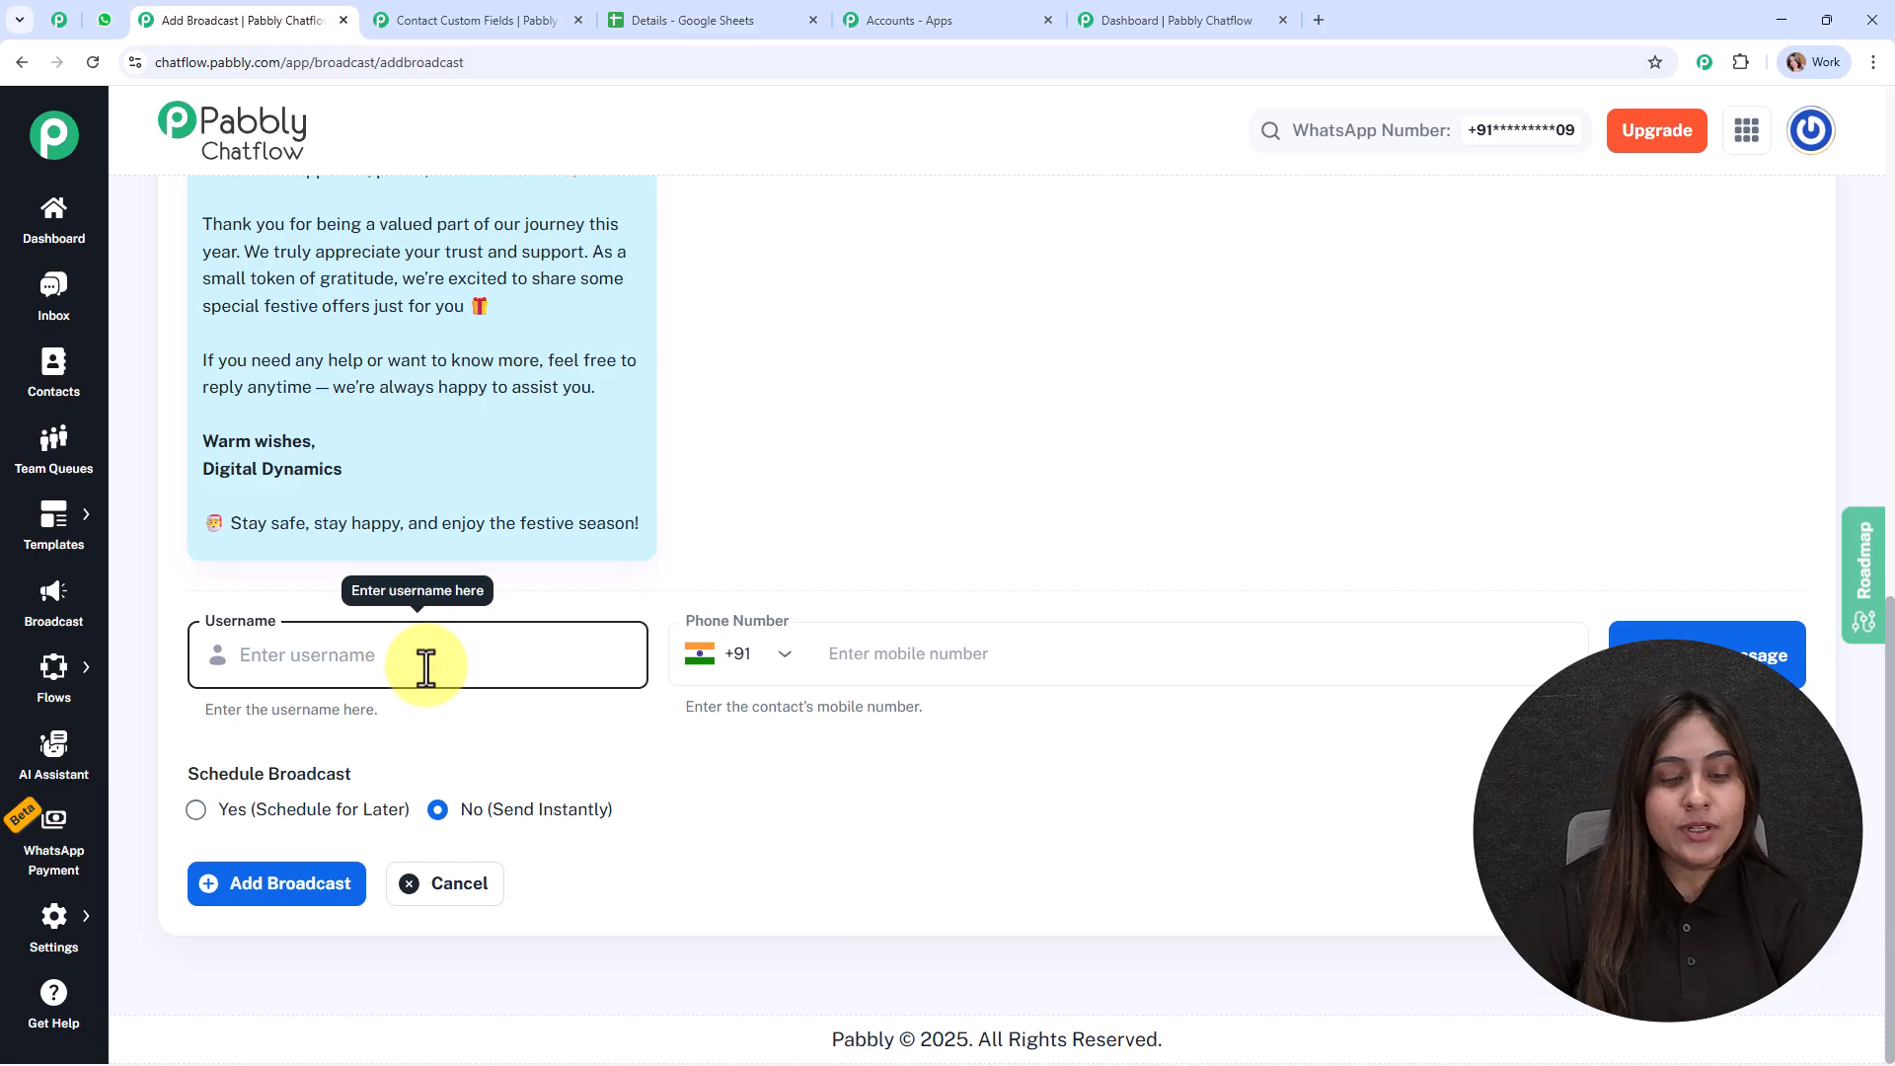
text(Rinm)
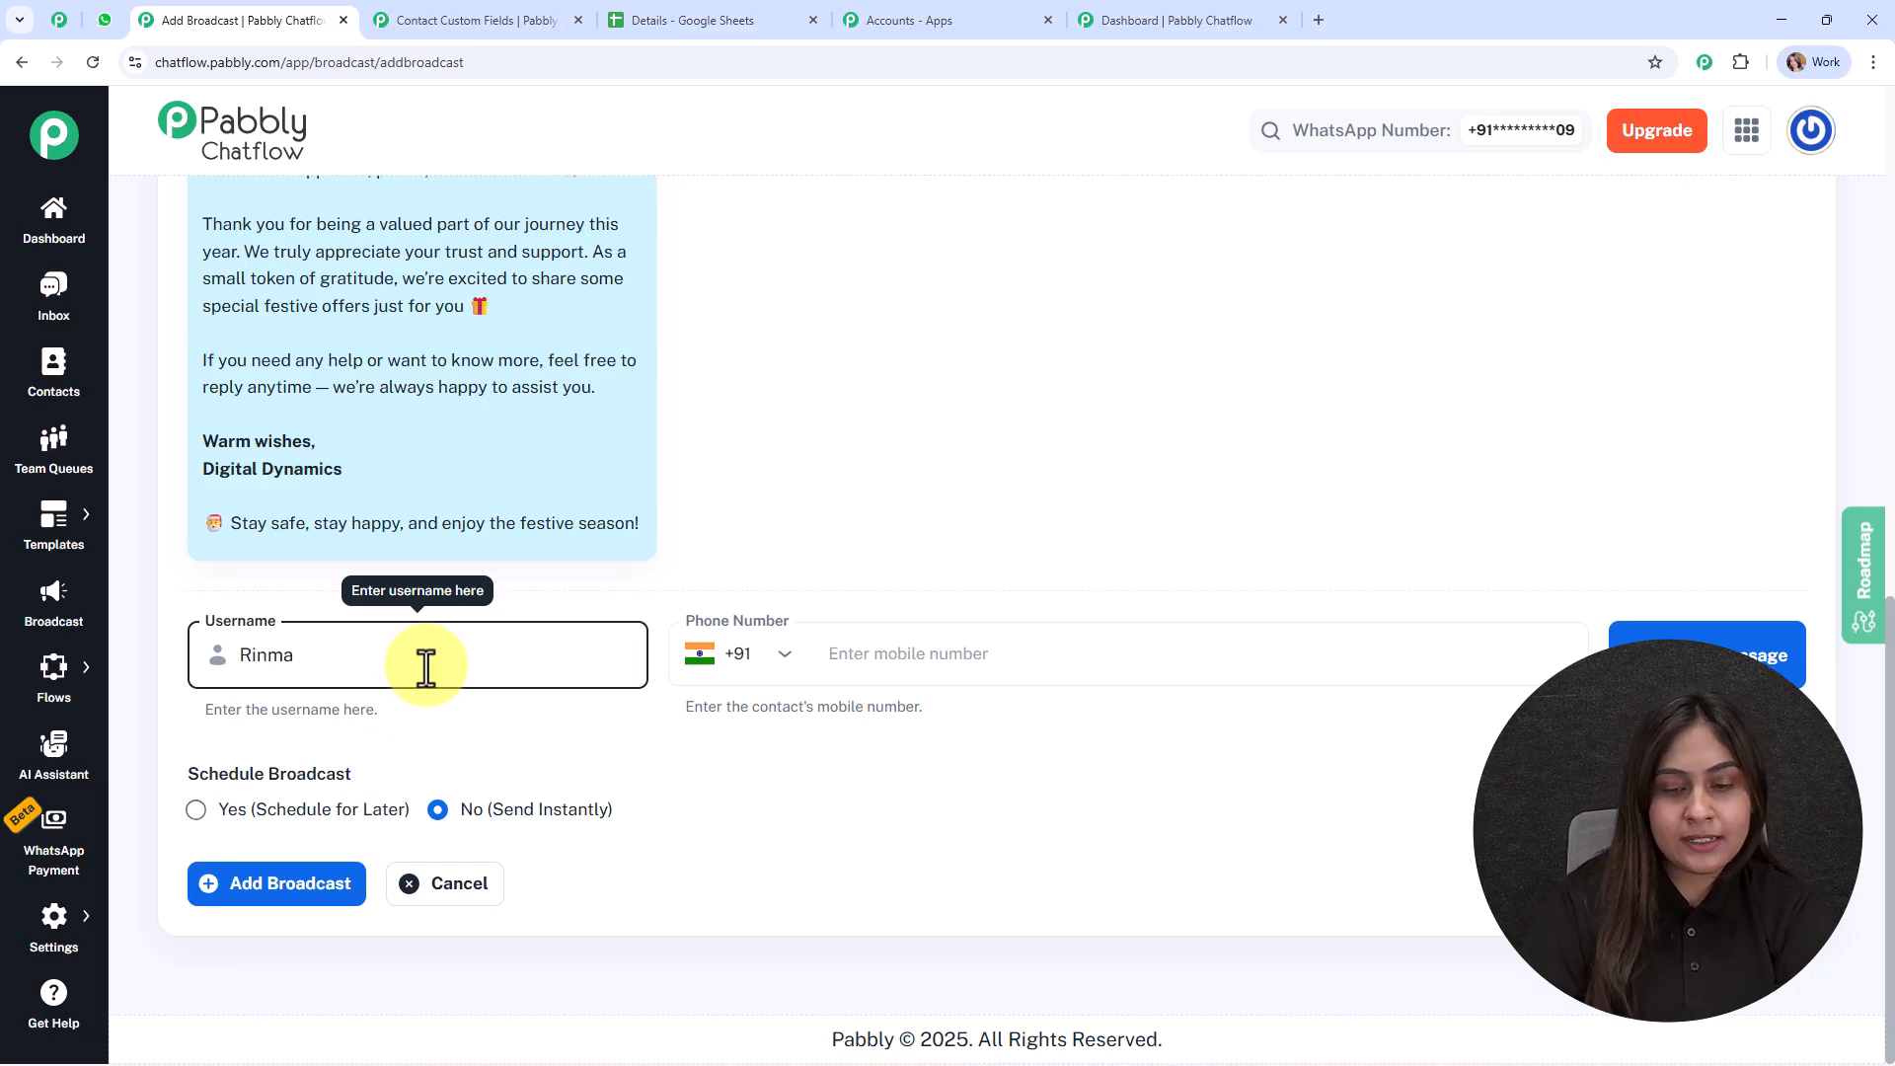
click(989, 659)
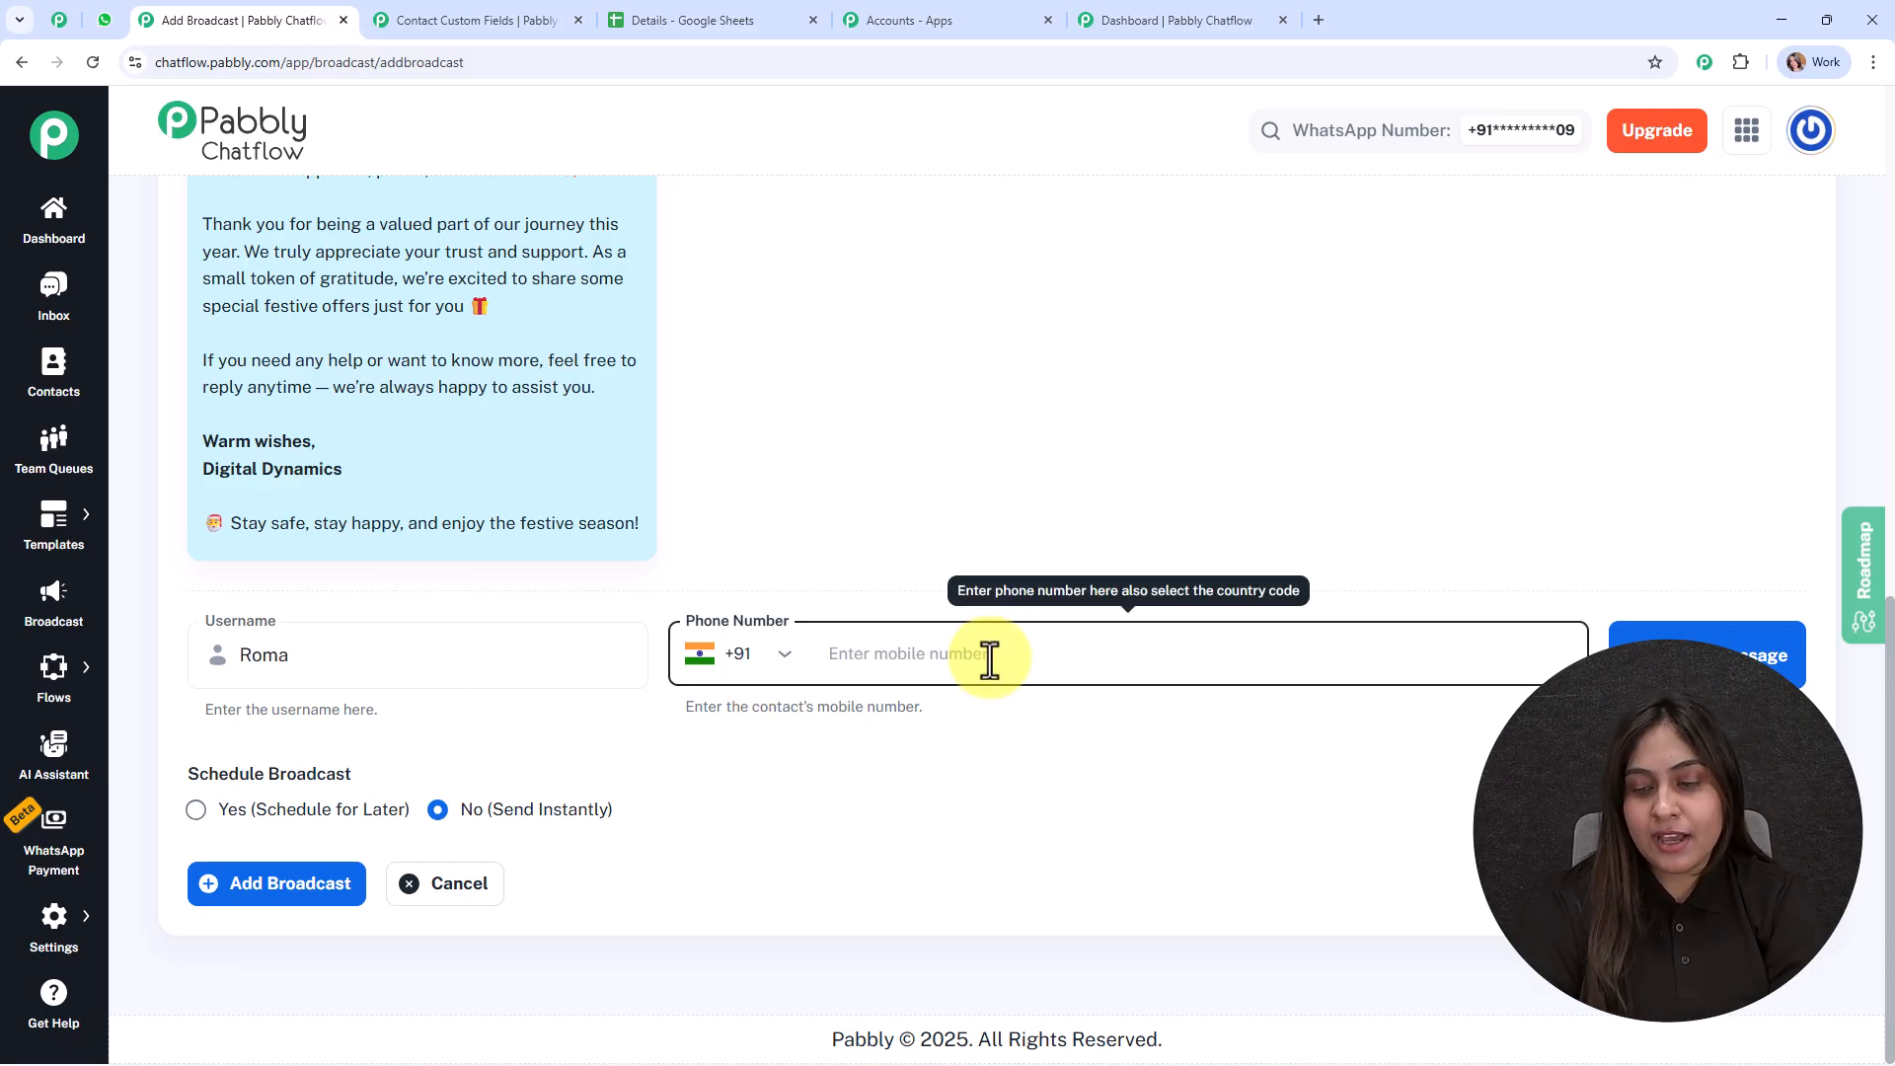
text(882)
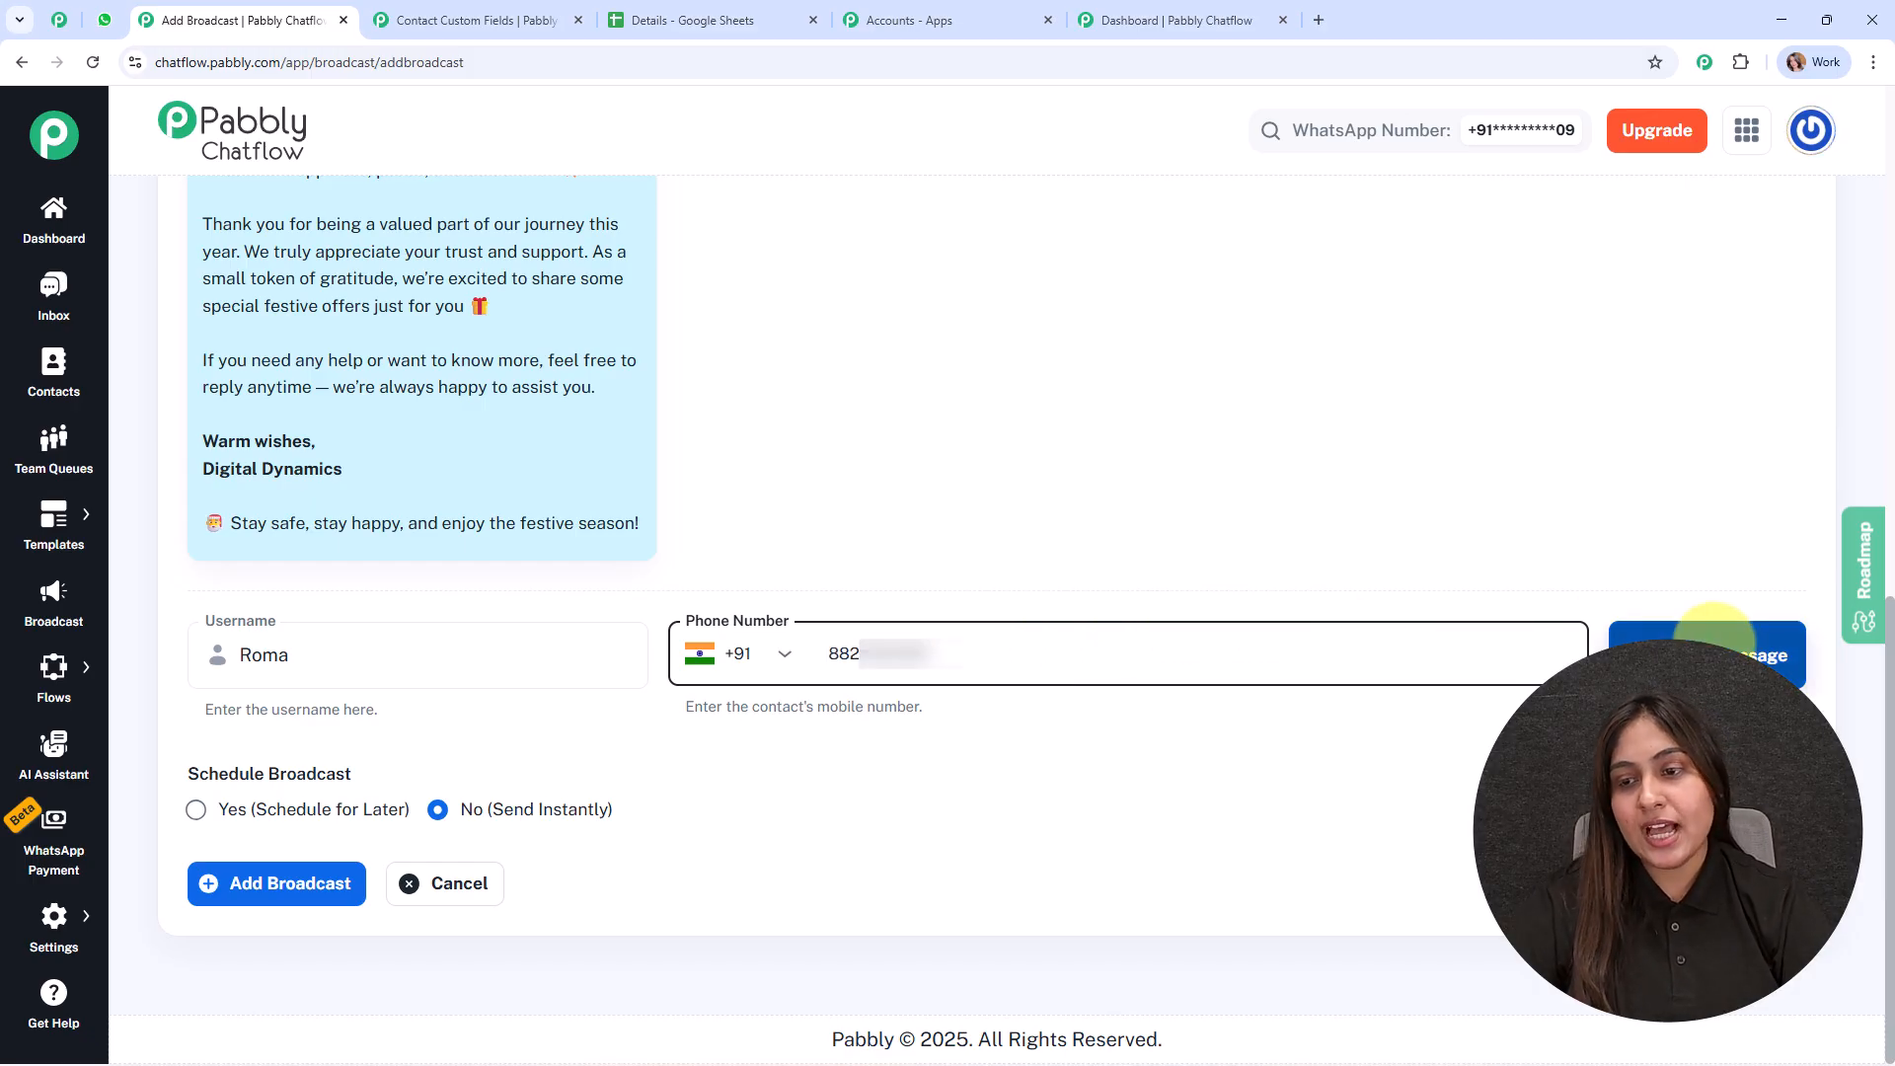
click(1714, 637)
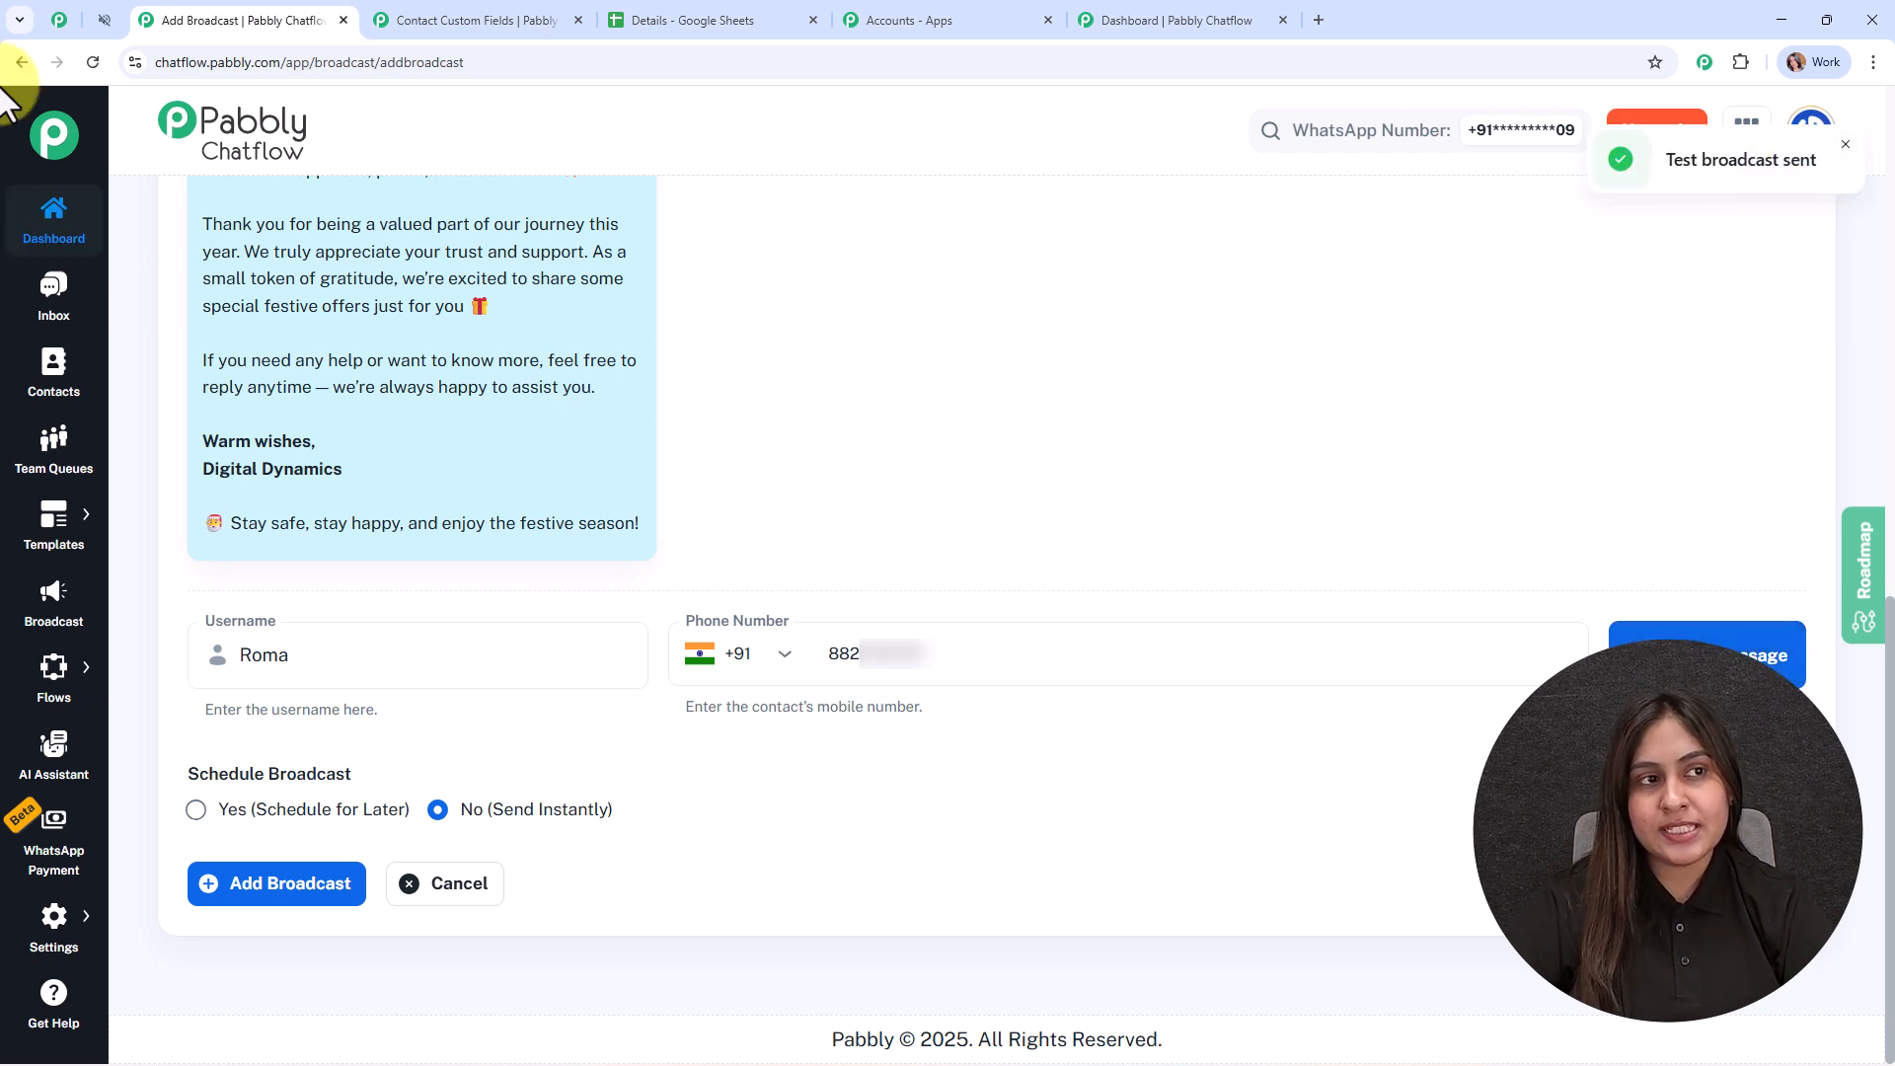
- Switch to WhatsApp Web and check the newly received Christmas test message in the Pabbly Chatflow chat
click(99, 18)
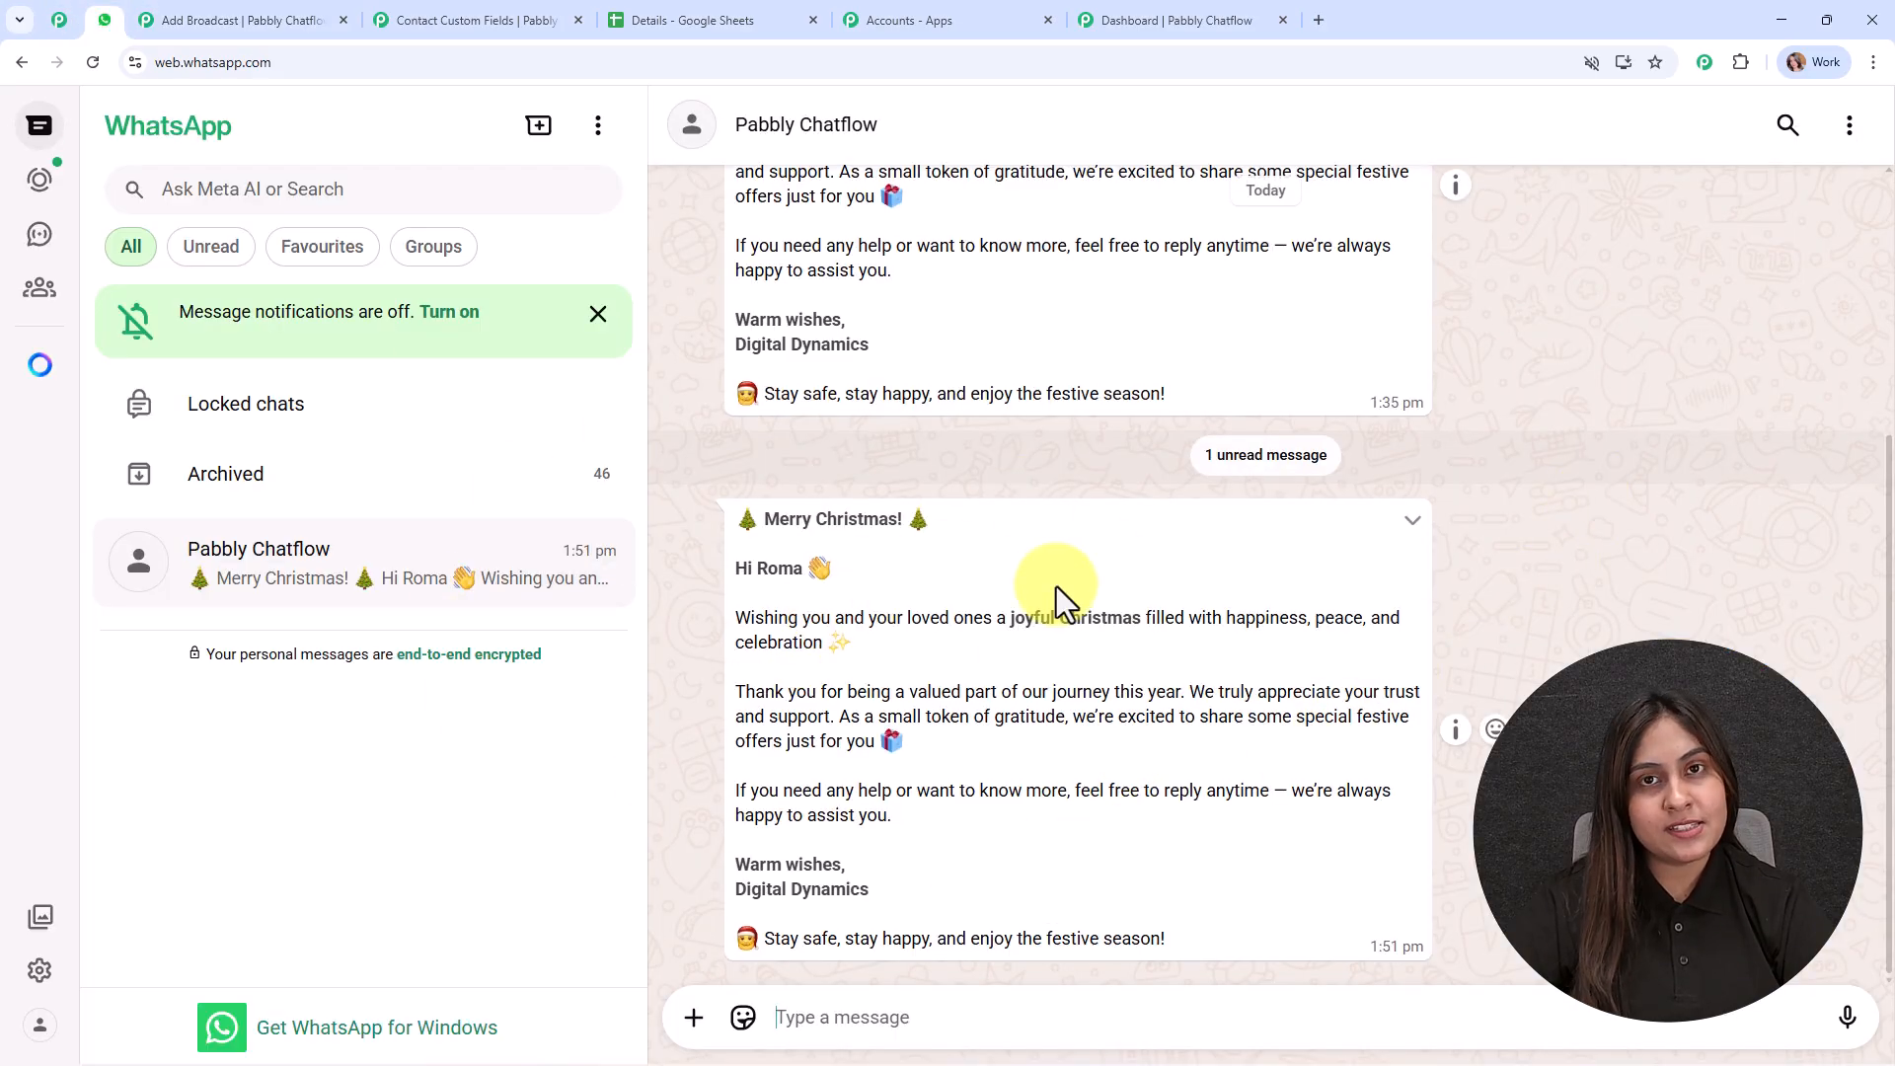
drag(744, 524, 1353, 938)
click(1358, 887)
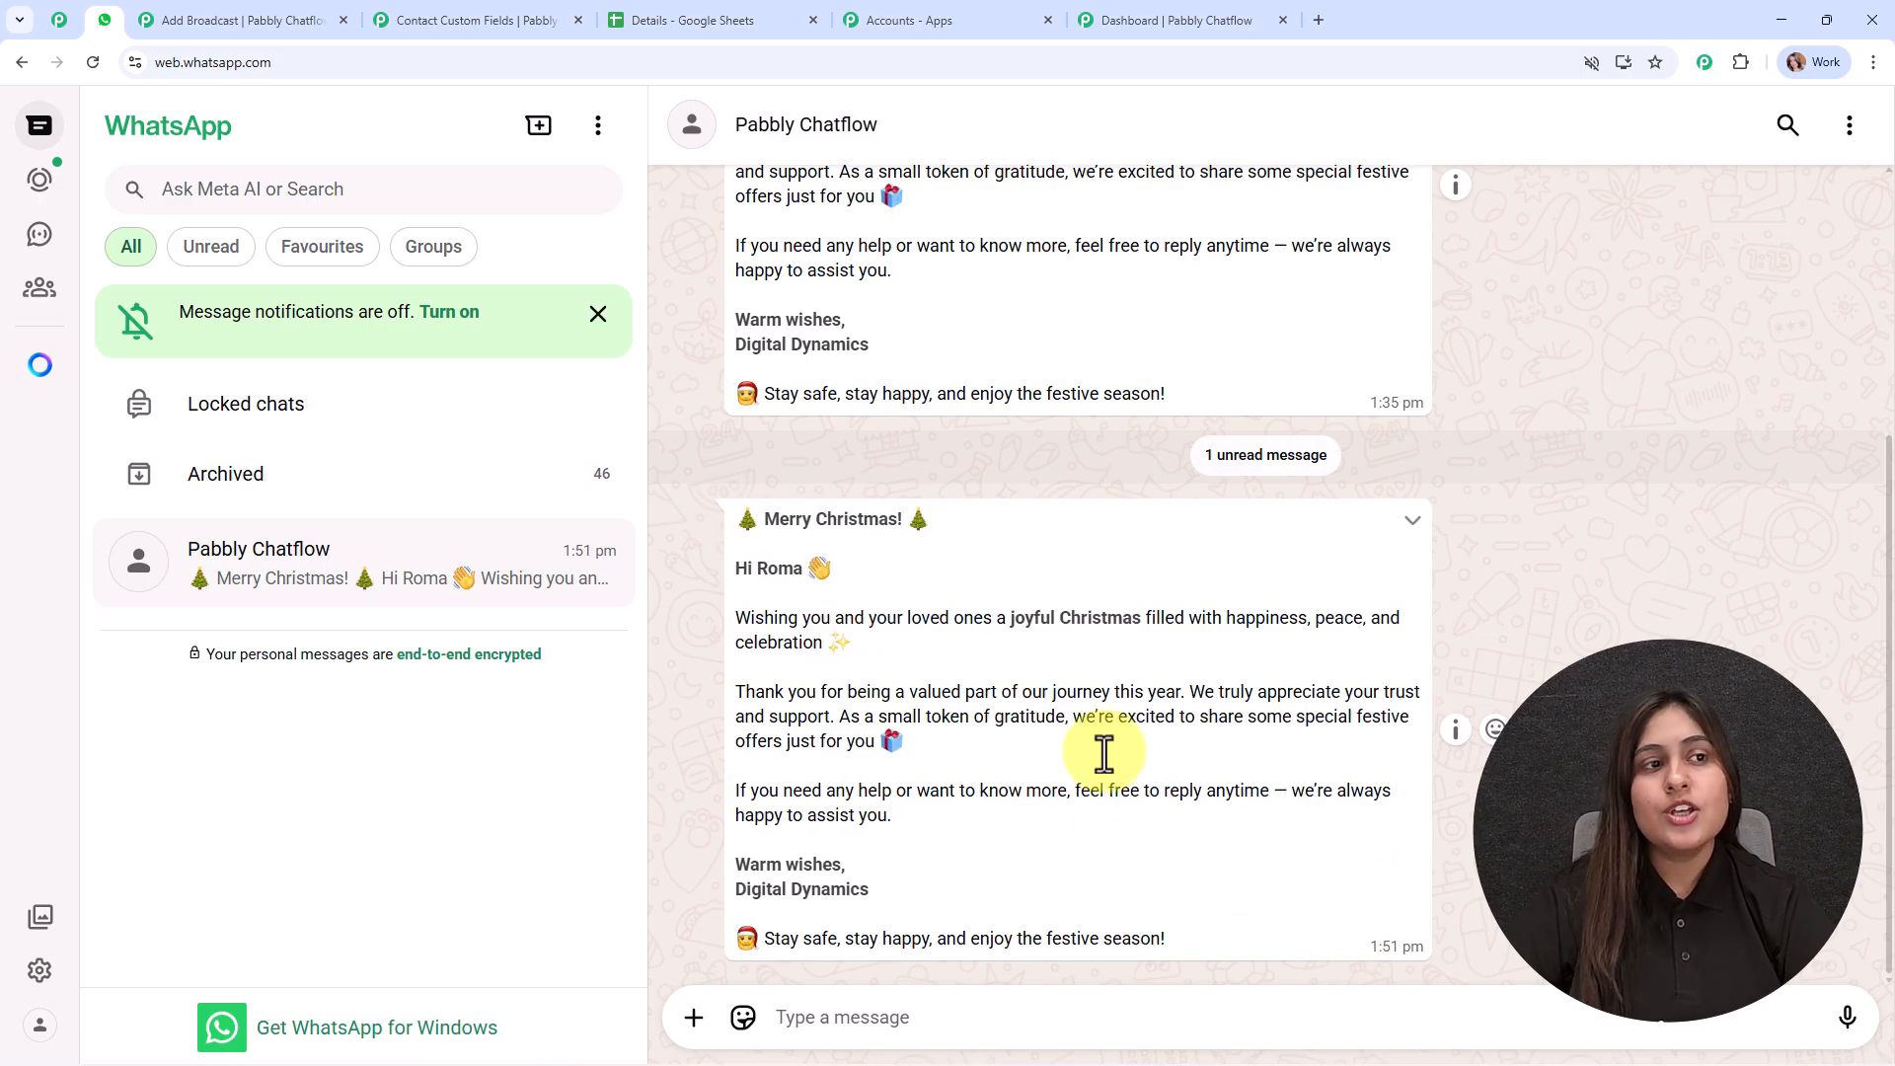
- Return to the broadcast form, schedule the broadcast for later at 12/27/2025 12:00 PM, and add it
click(334, 16)
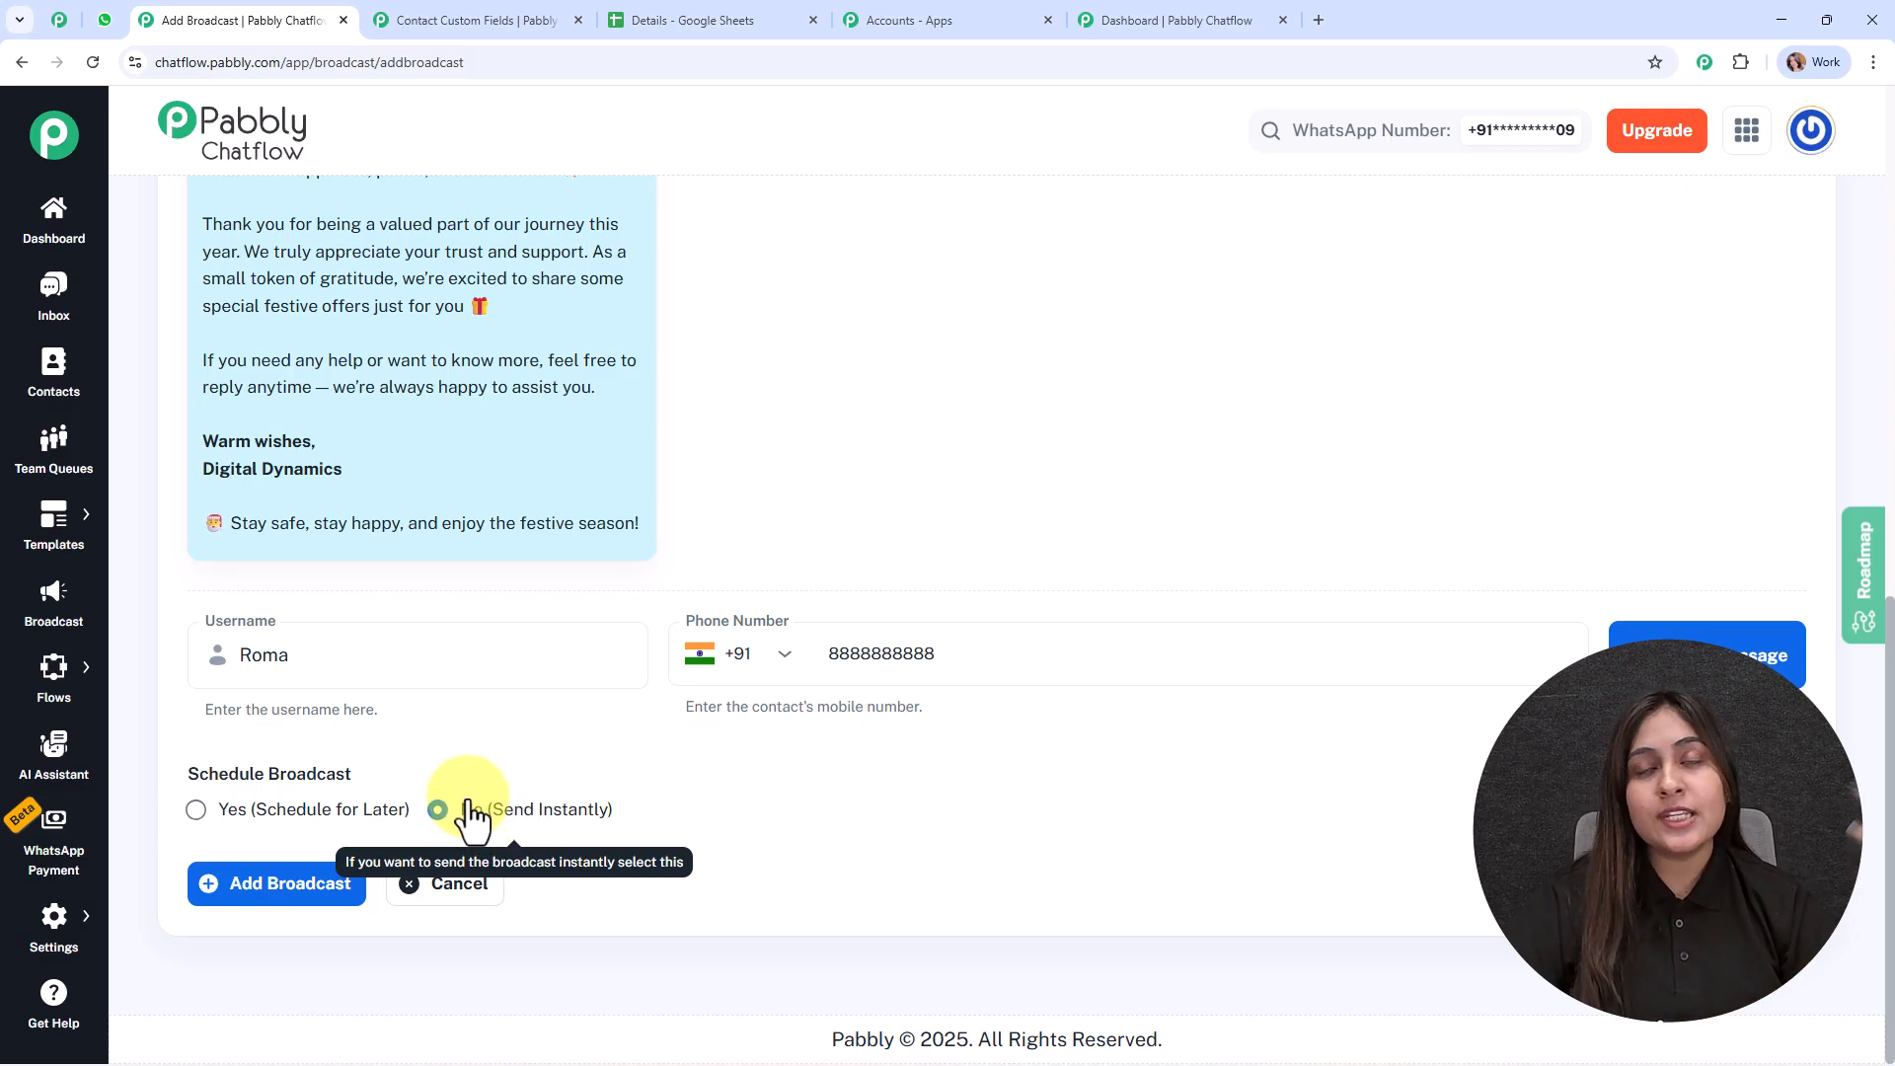
click(197, 810)
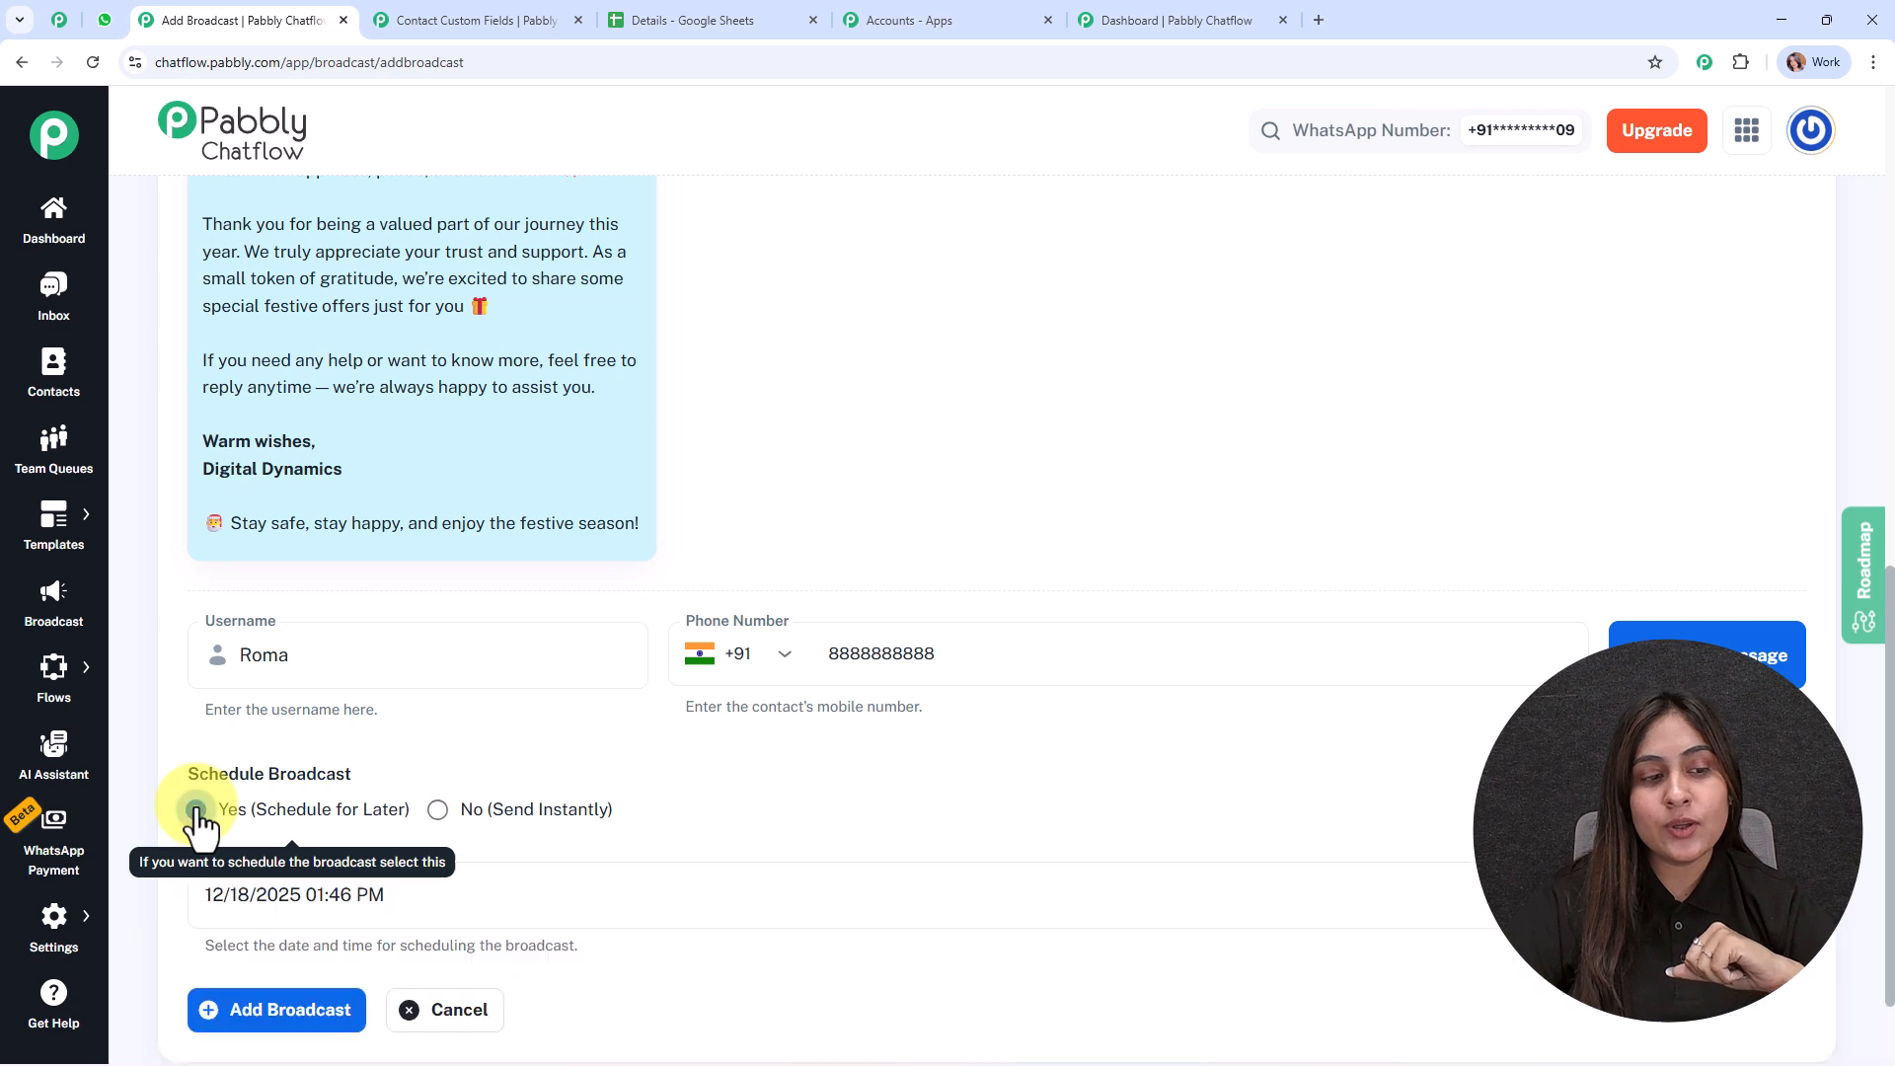
scroll(977, 761, down, 2)
drag(202, 780, 447, 799)
key(BackSpace)
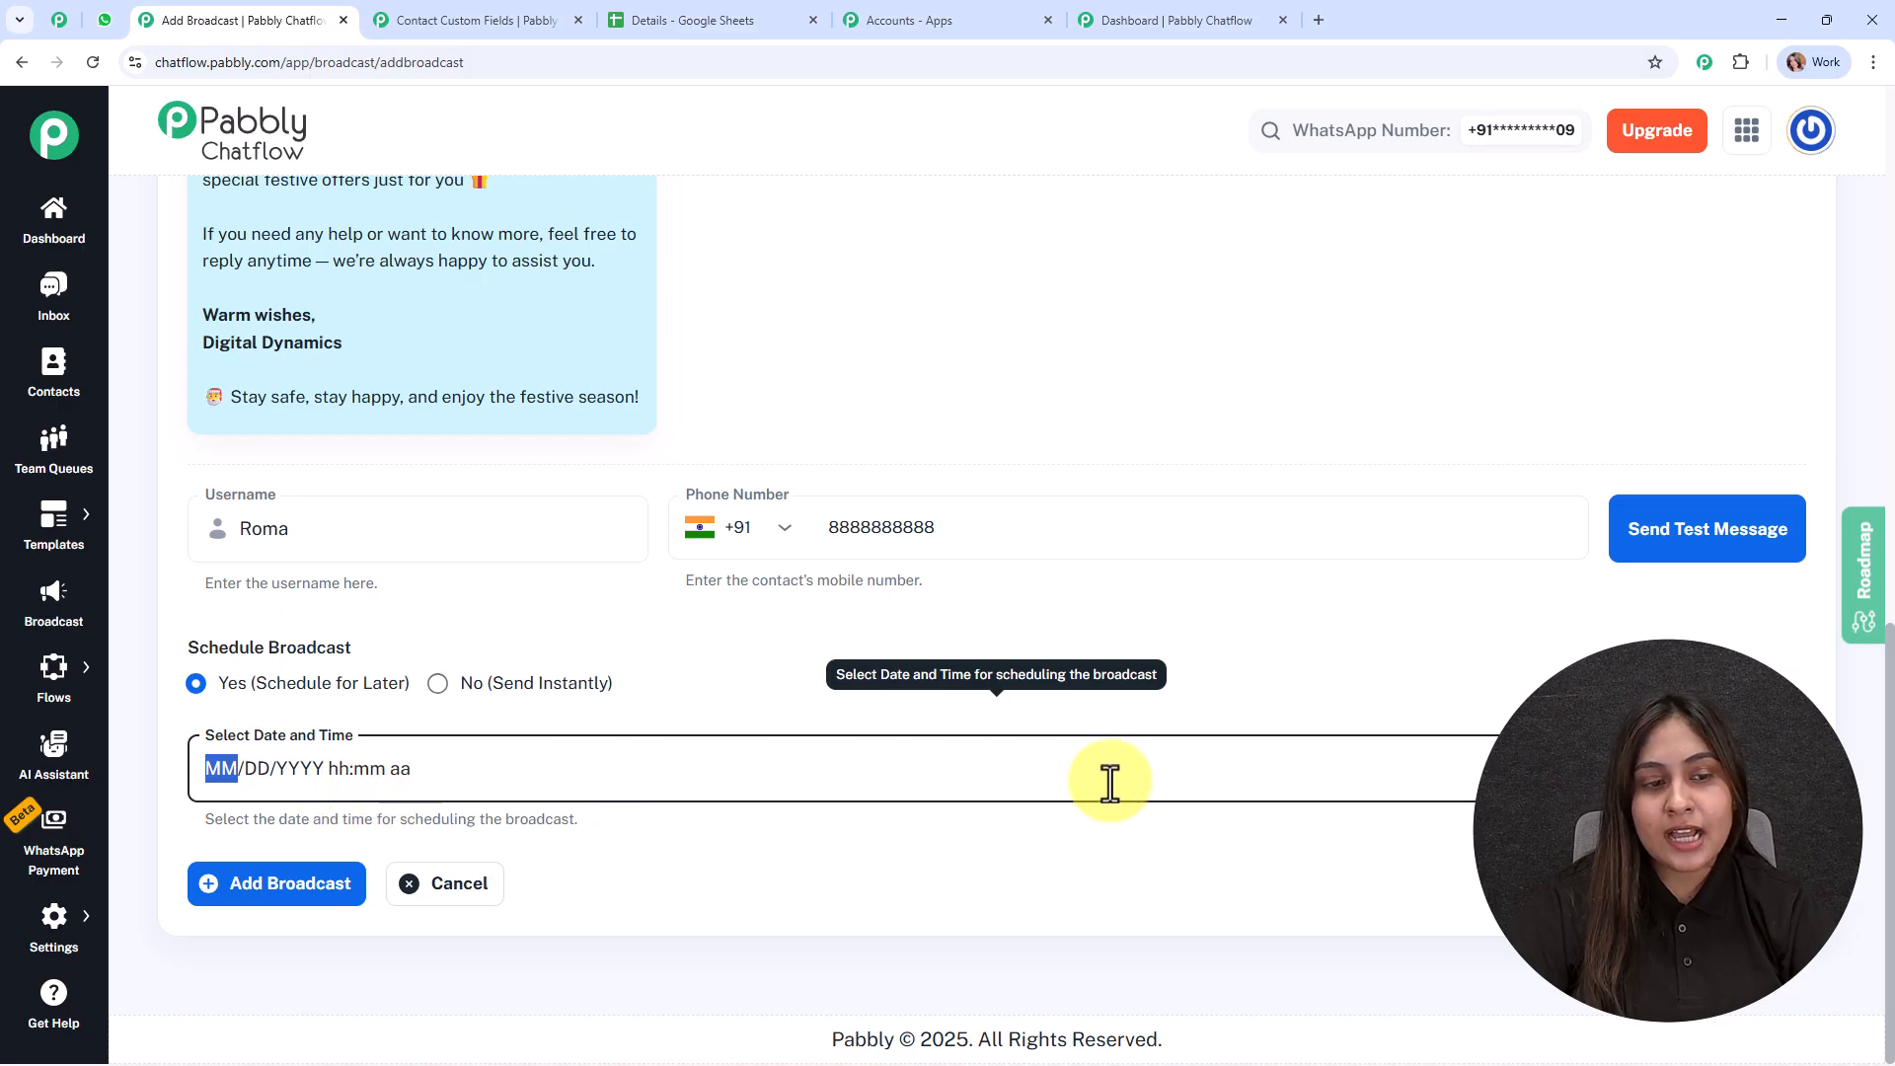
click(1777, 768)
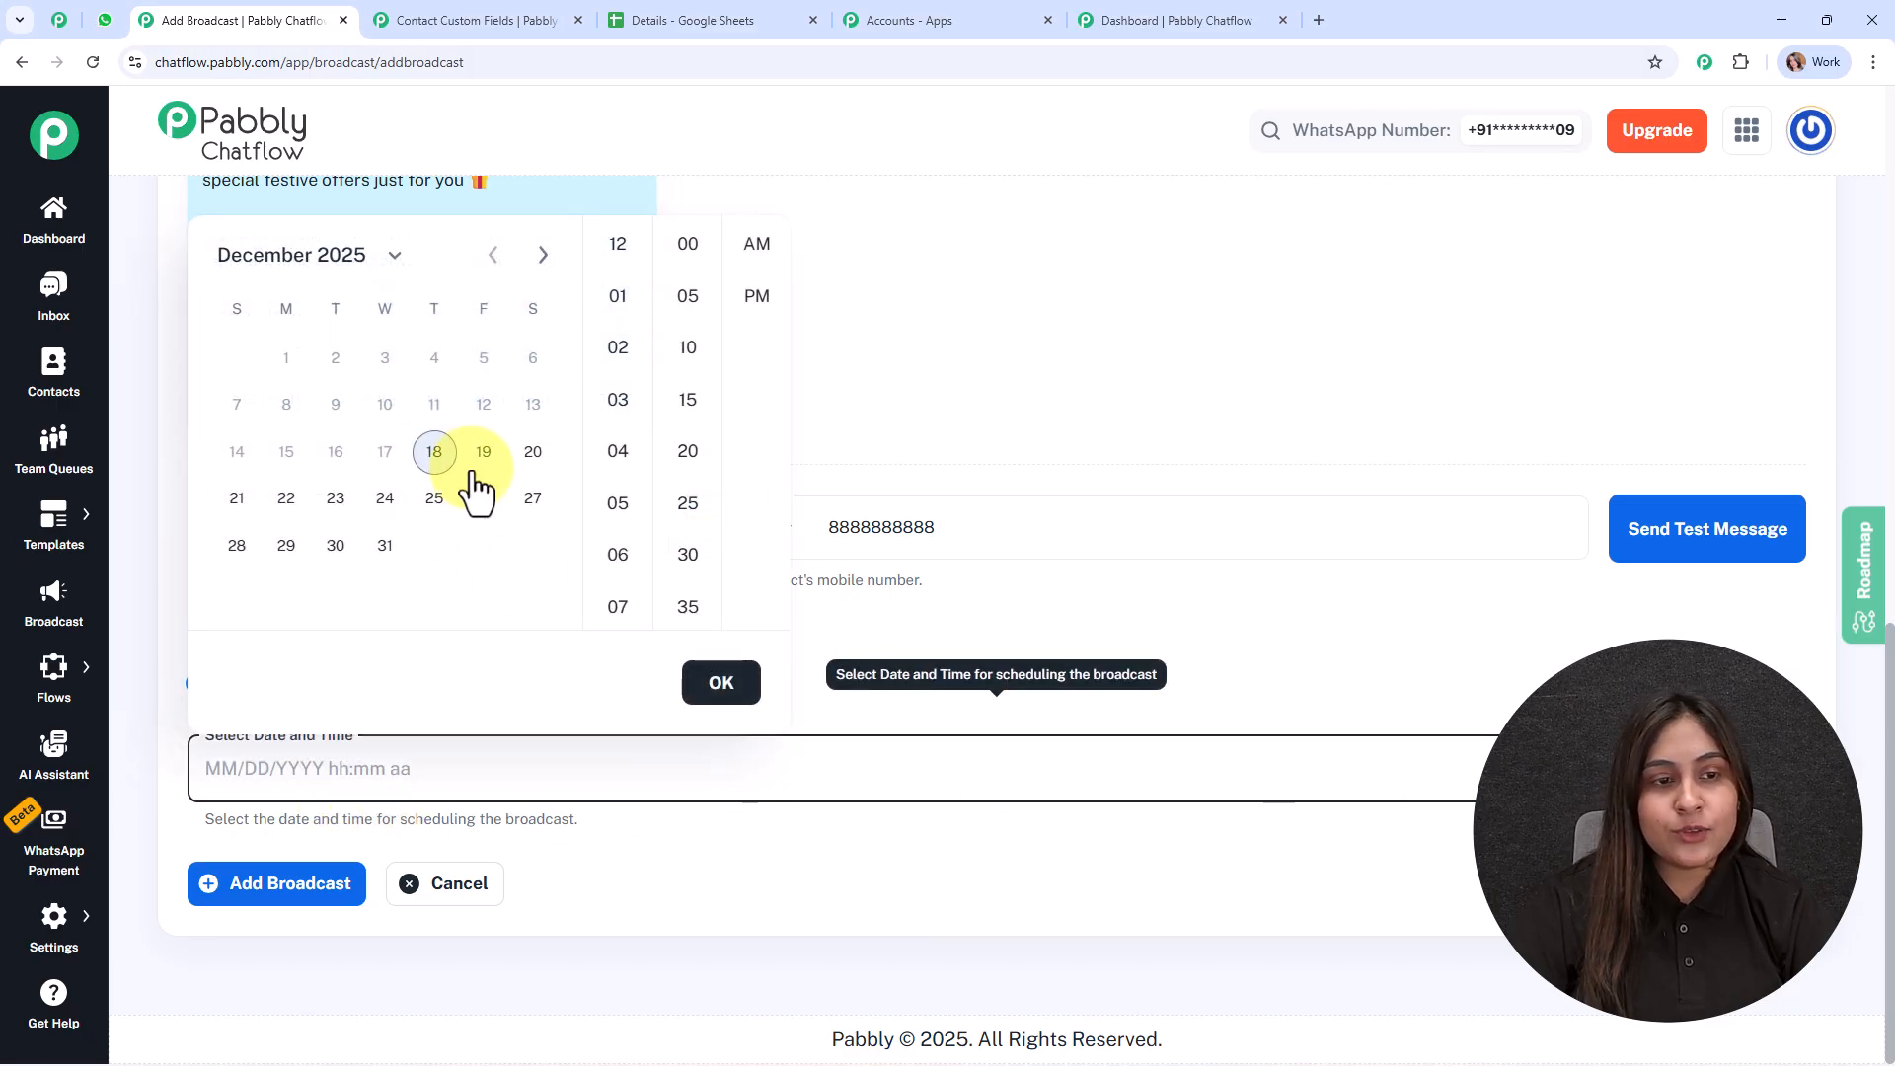
click(549, 503)
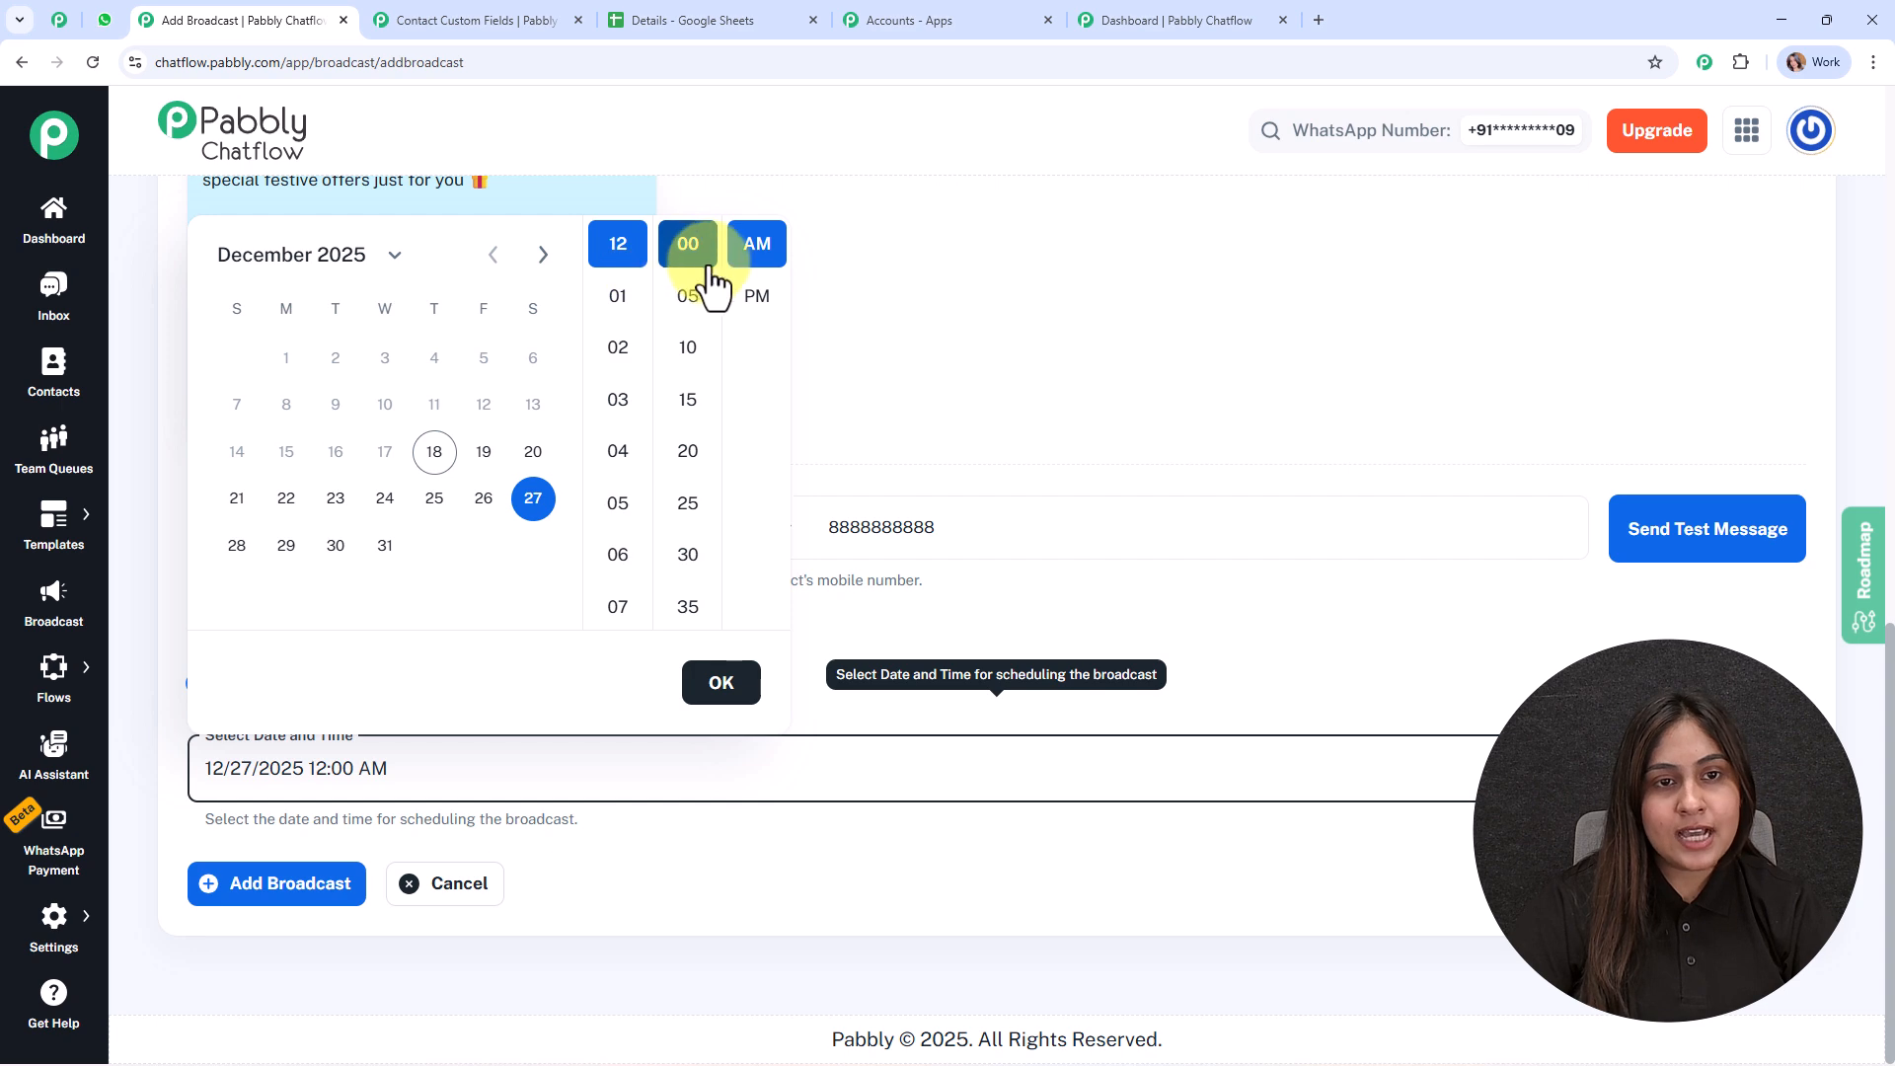
click(750, 296)
click(247, 888)
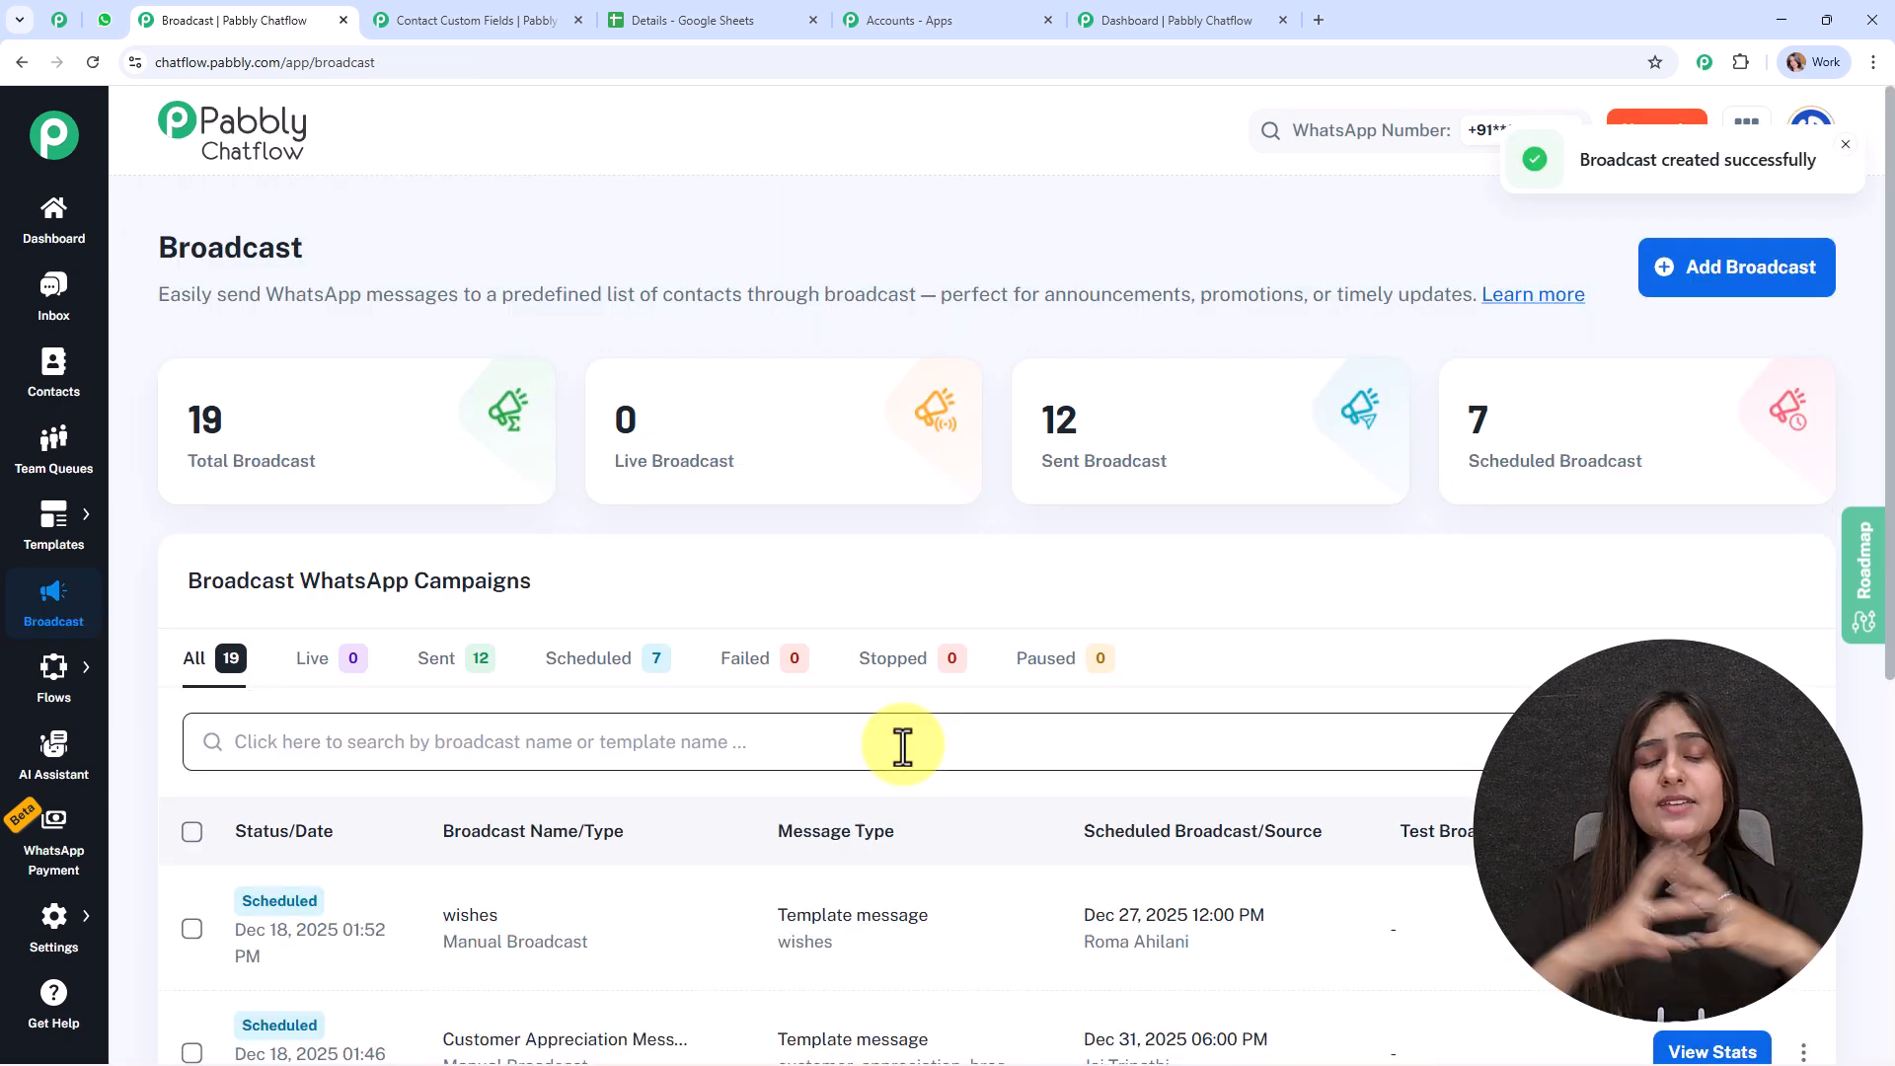
- Go to the next page of the broadcast list, examine the delivery statistics of the sent "New Listings" campaign, and close its report
scroll(902, 745, down, 3)
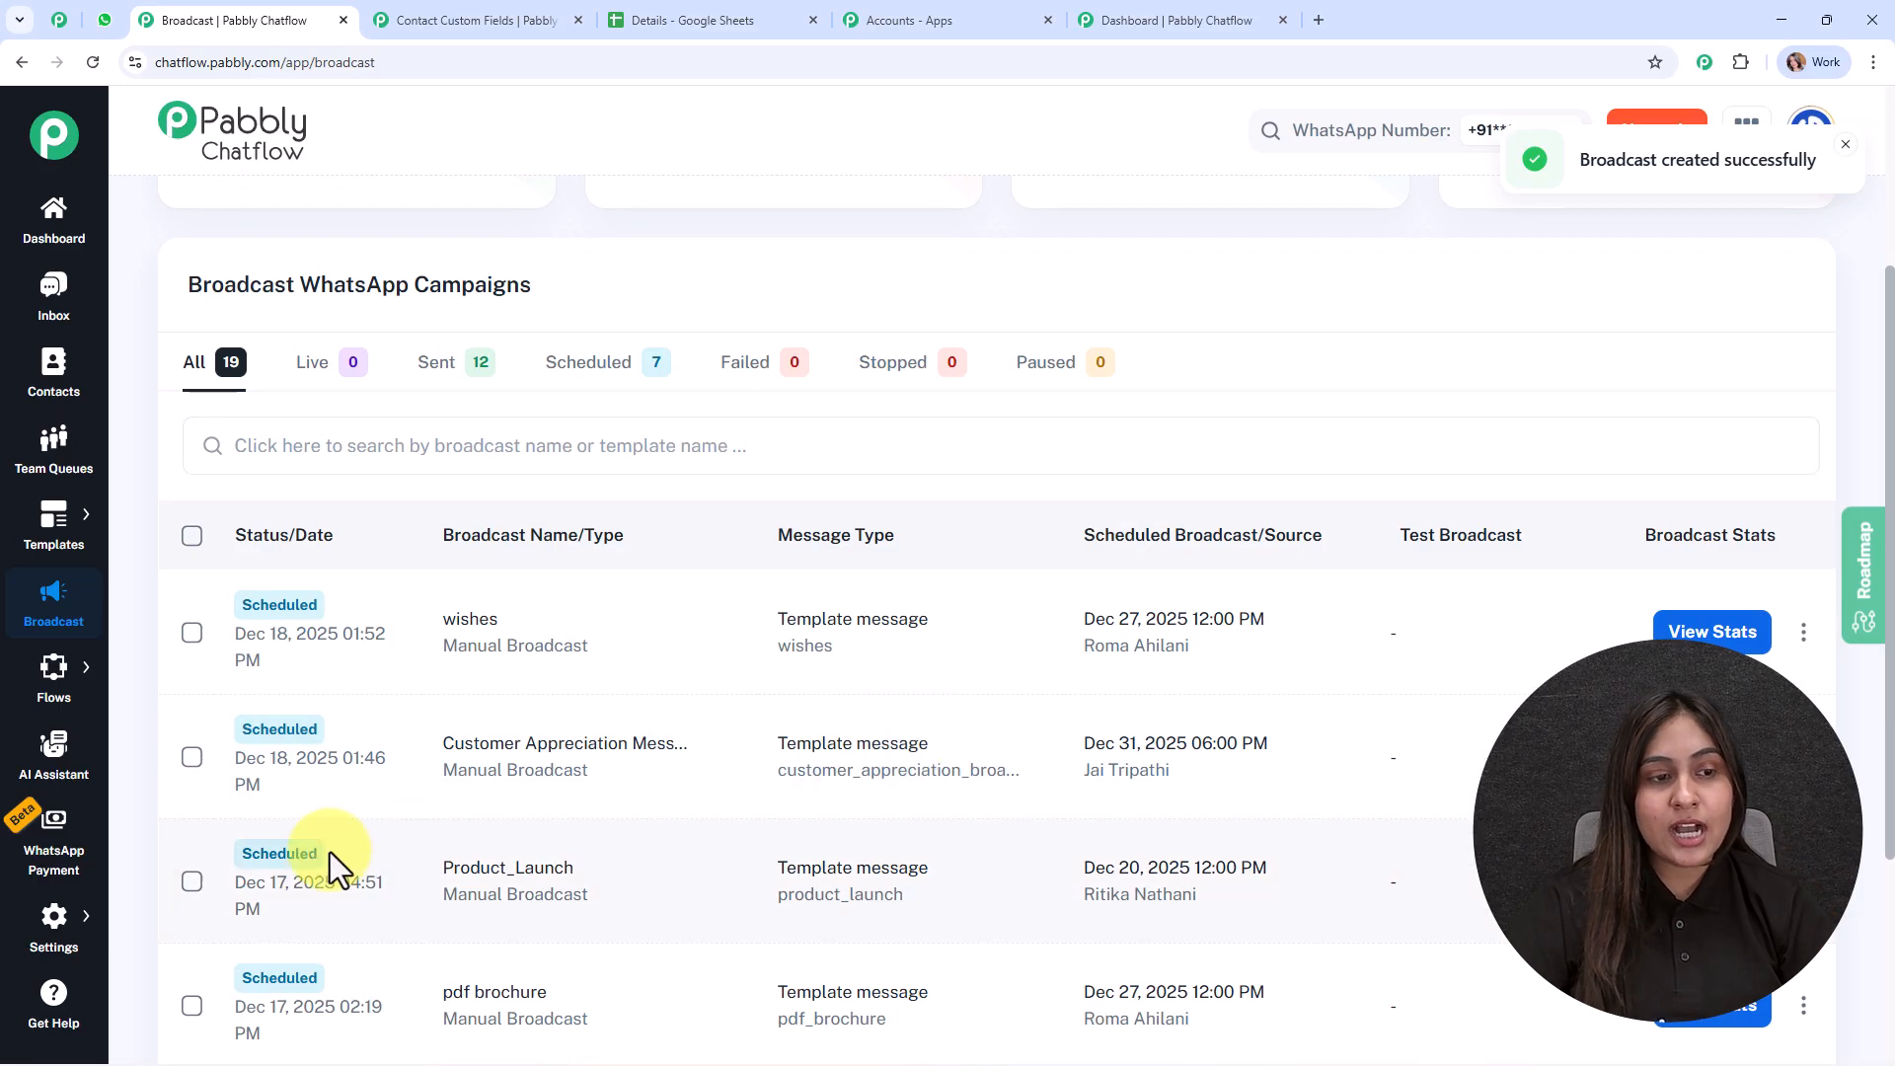
scroll(743, 801, down, 3)
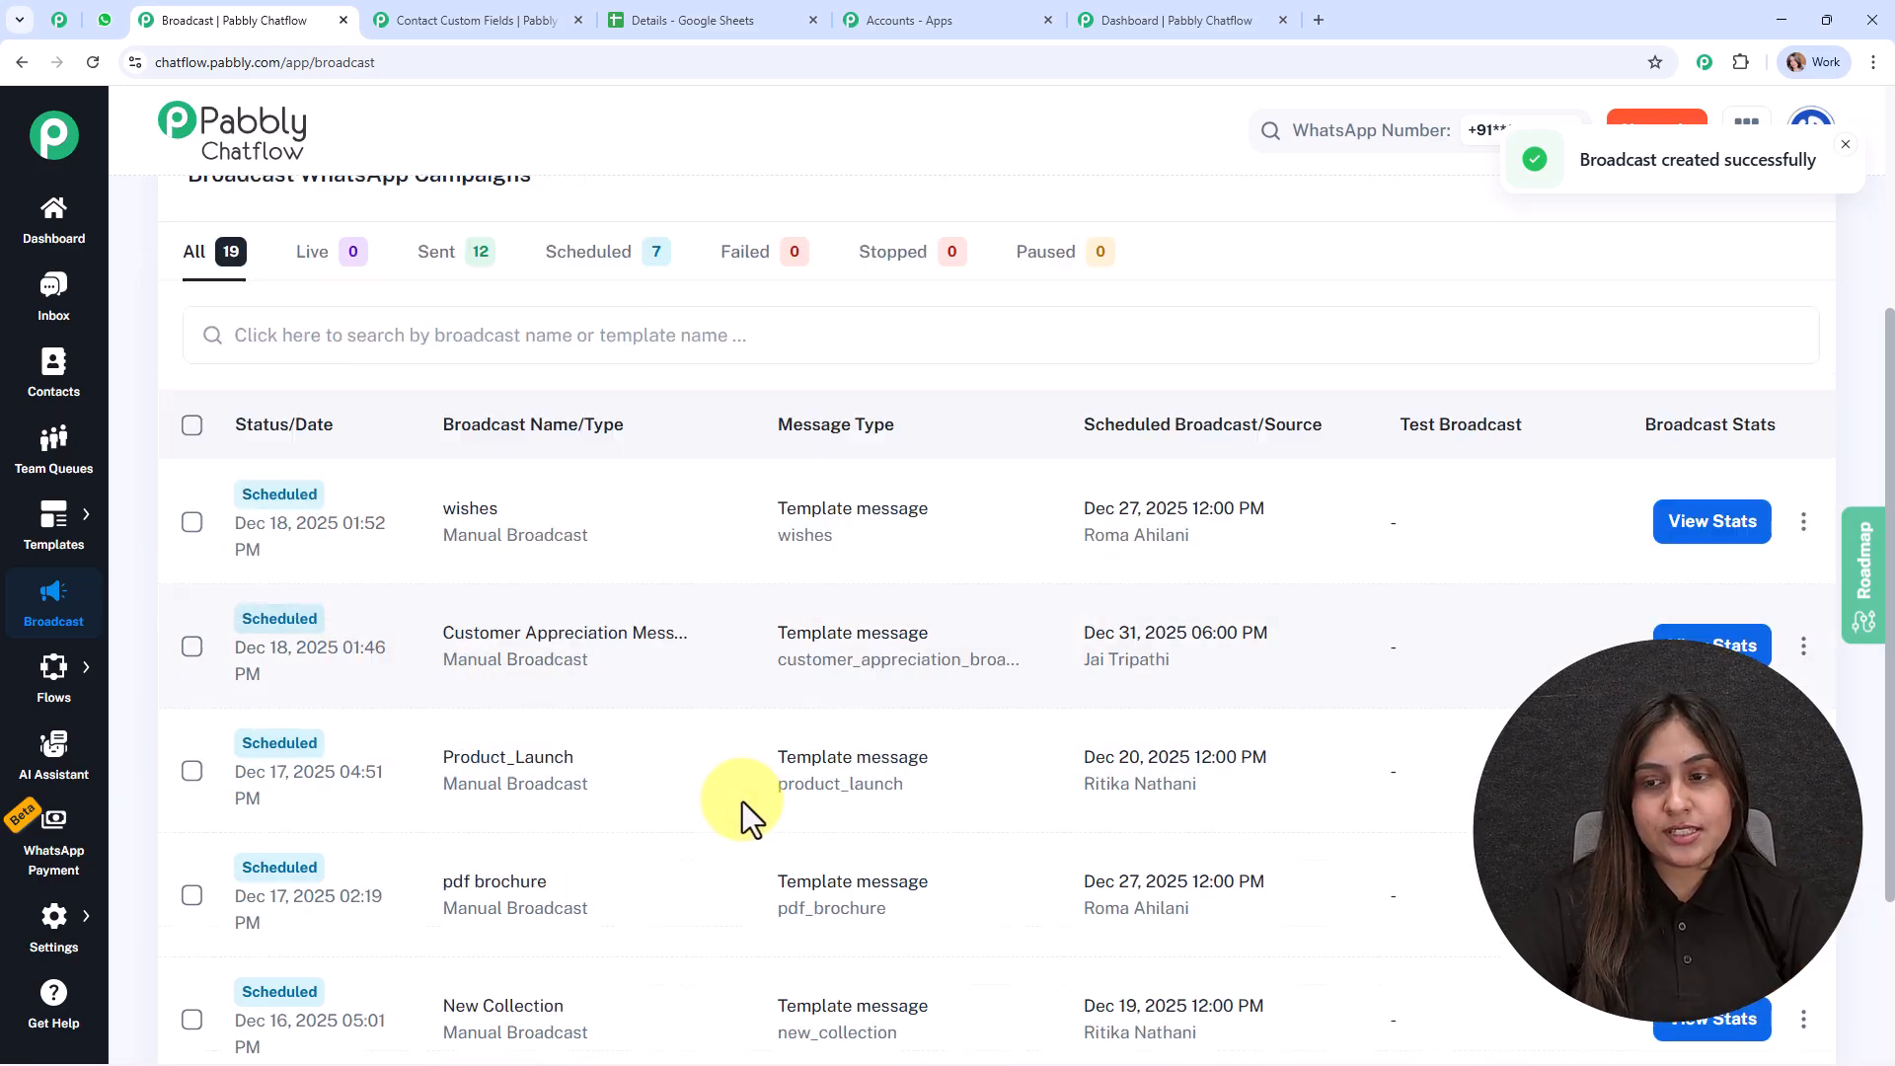
click(1803, 896)
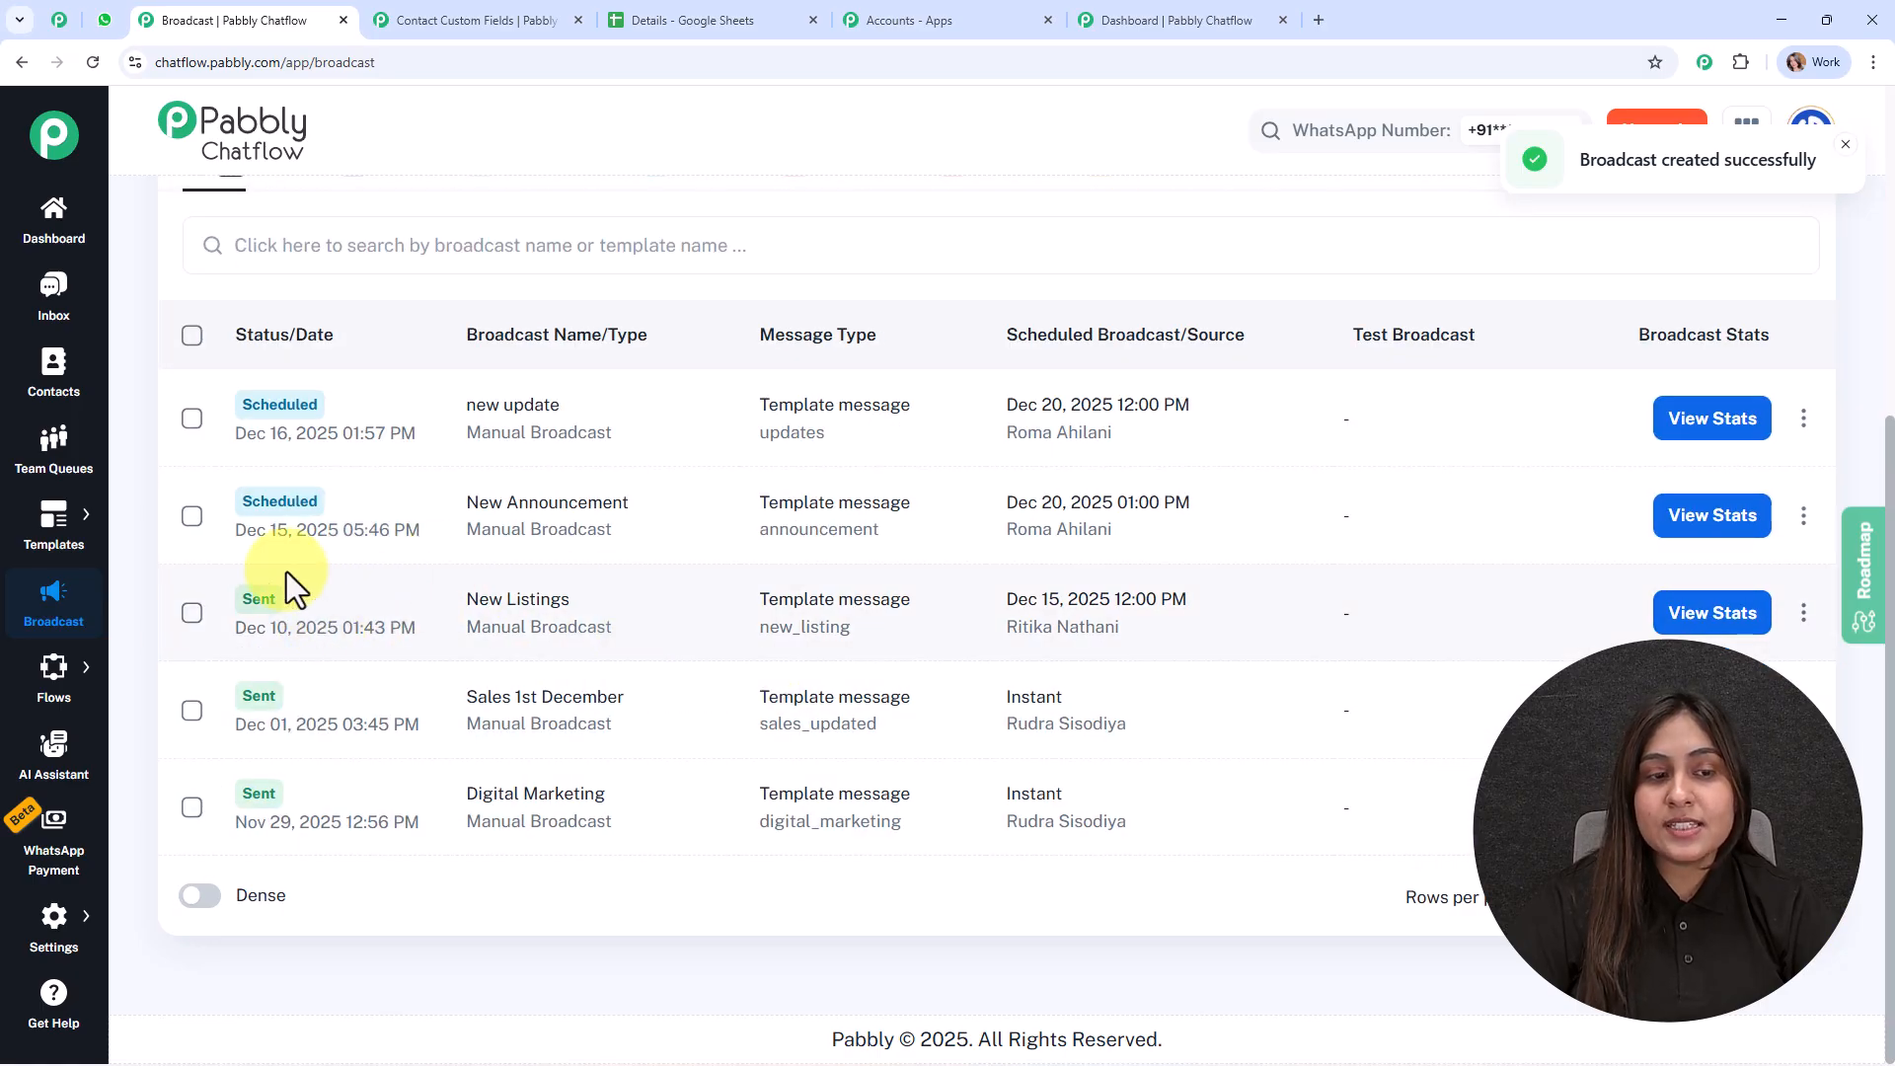
click(1742, 616)
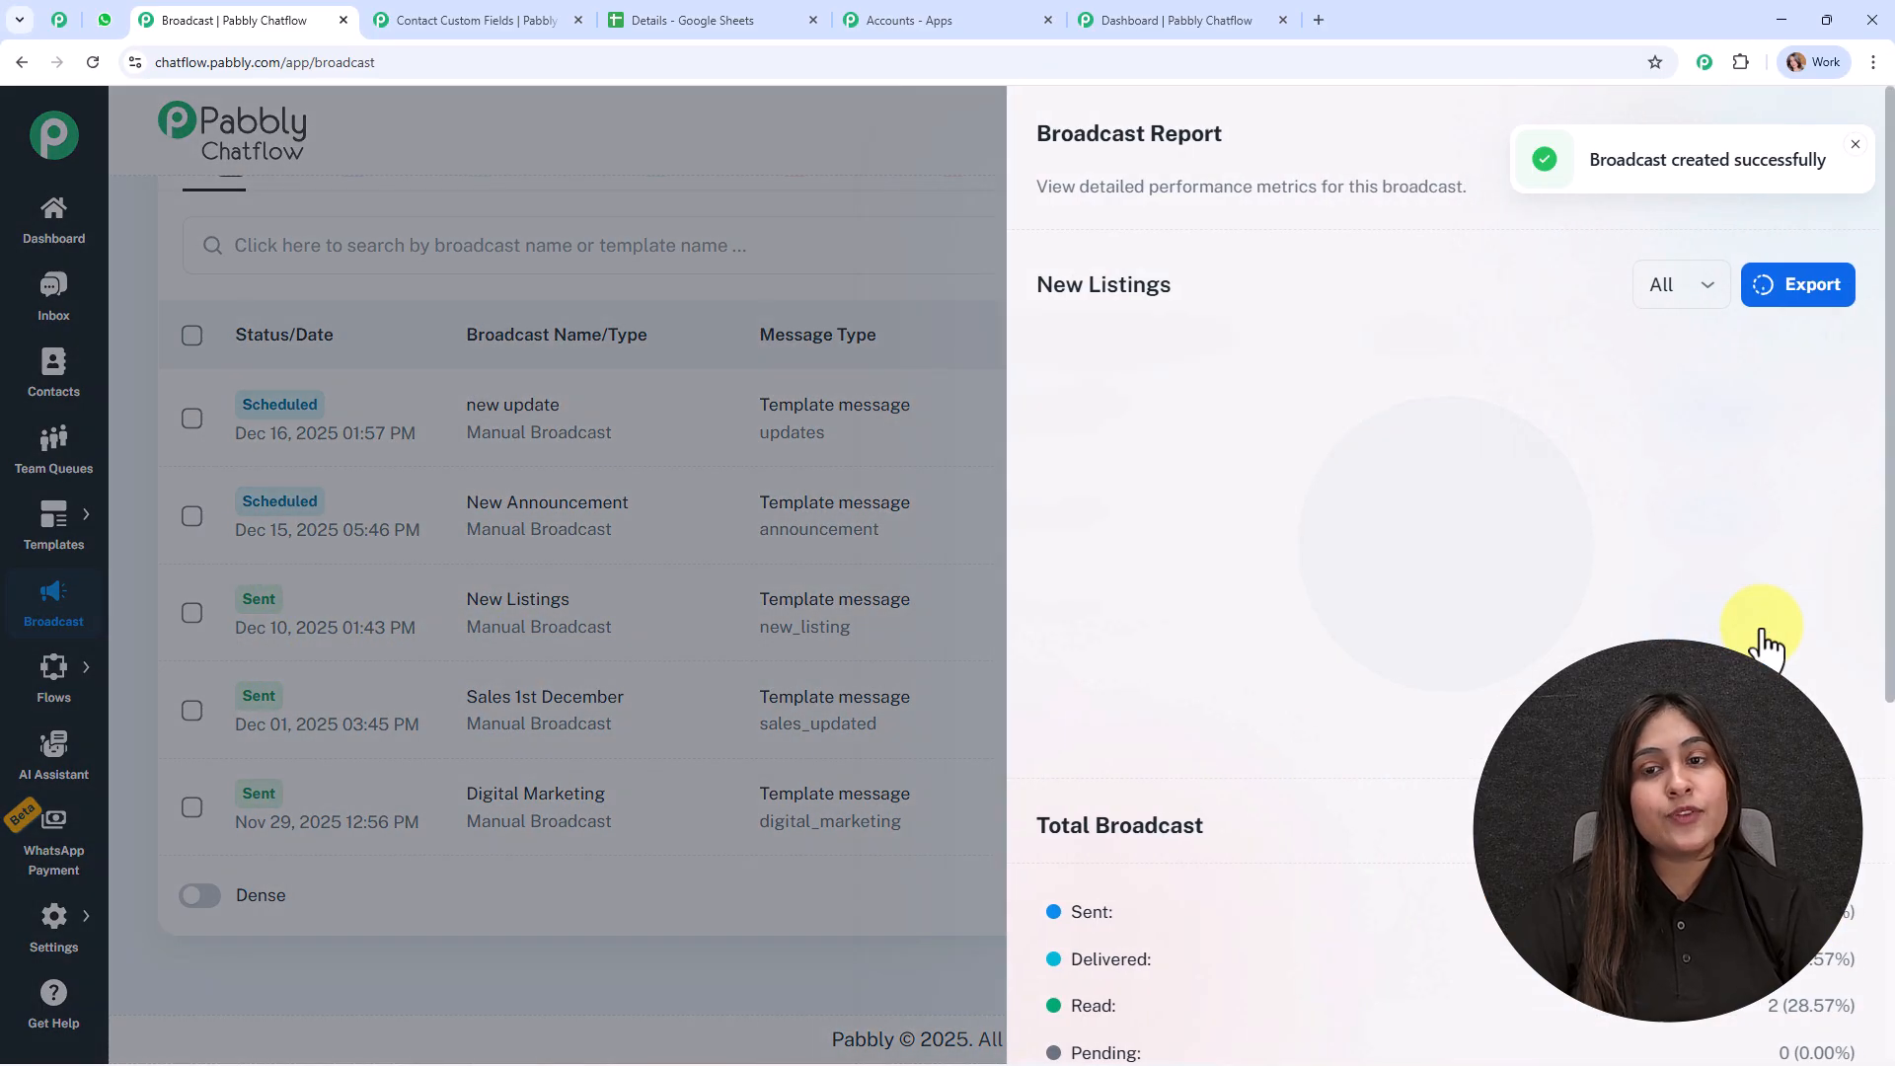
scroll(1764, 624, down, 3)
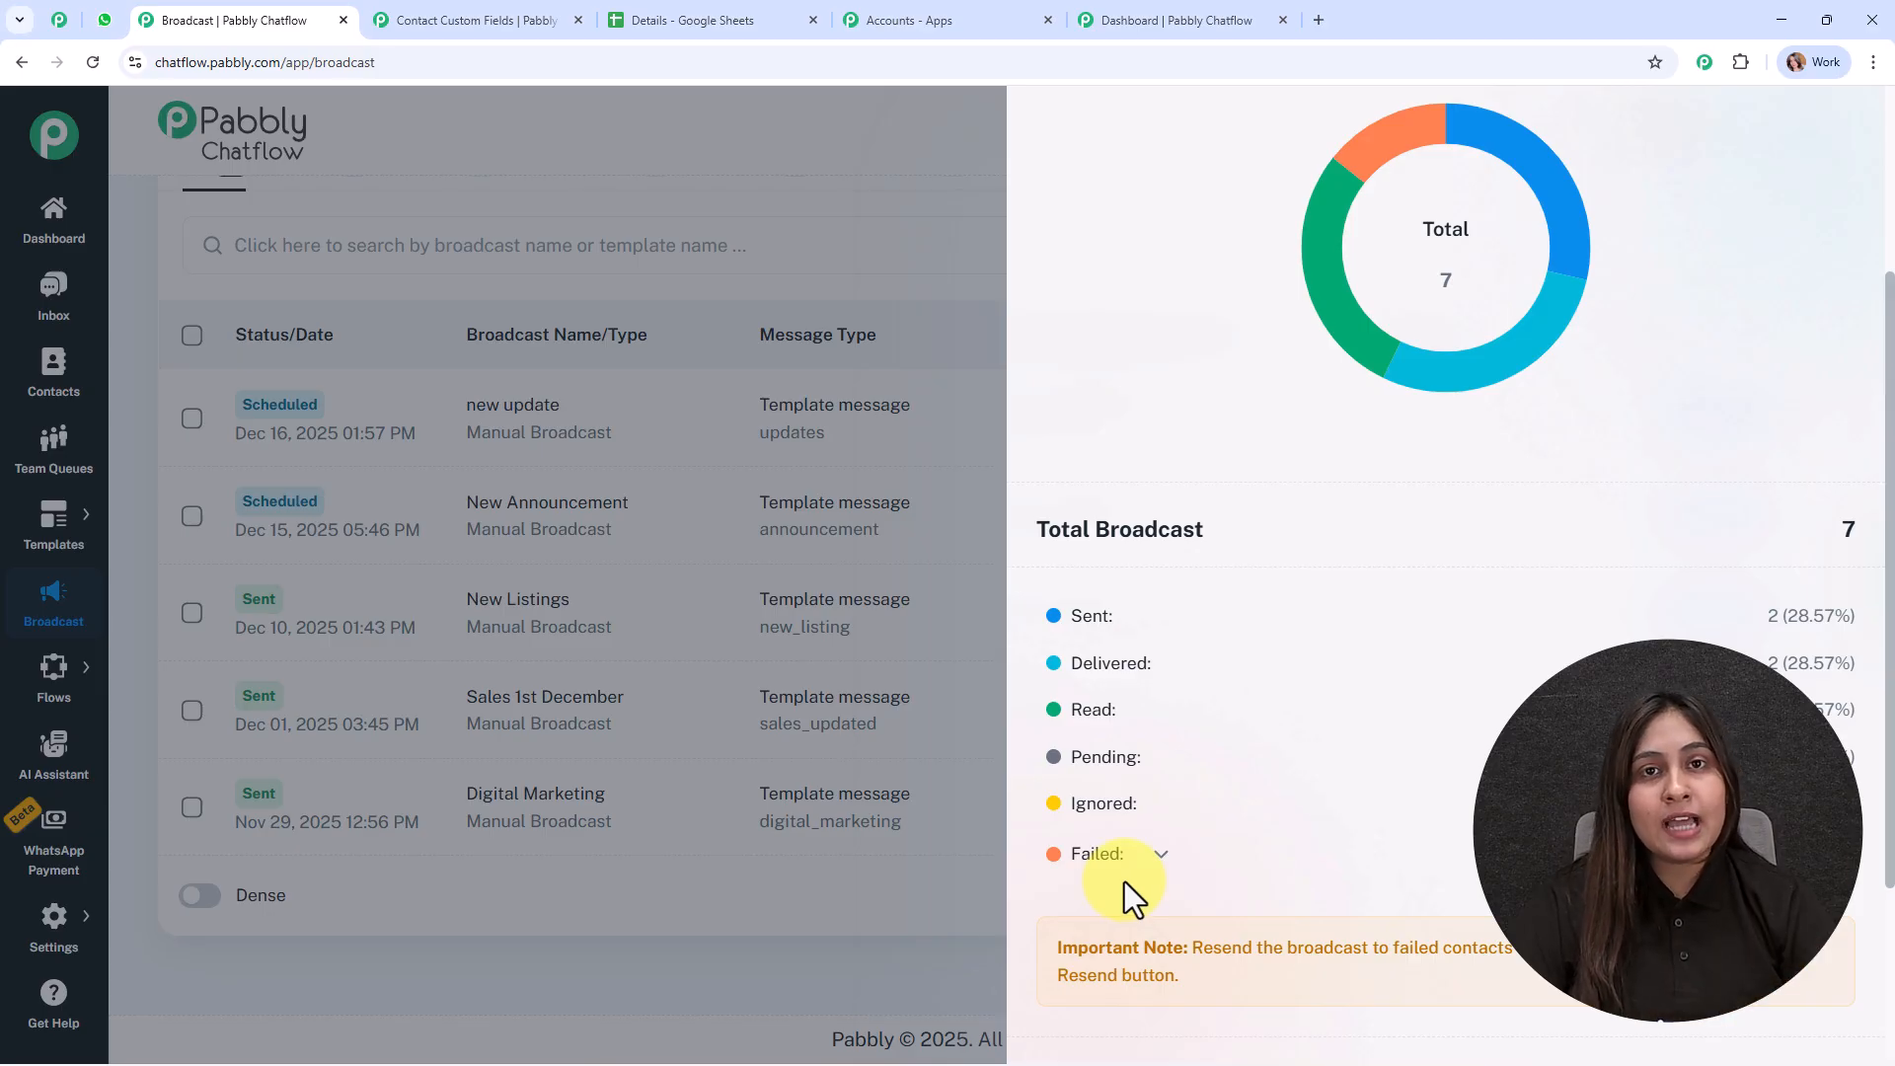
click(897, 192)
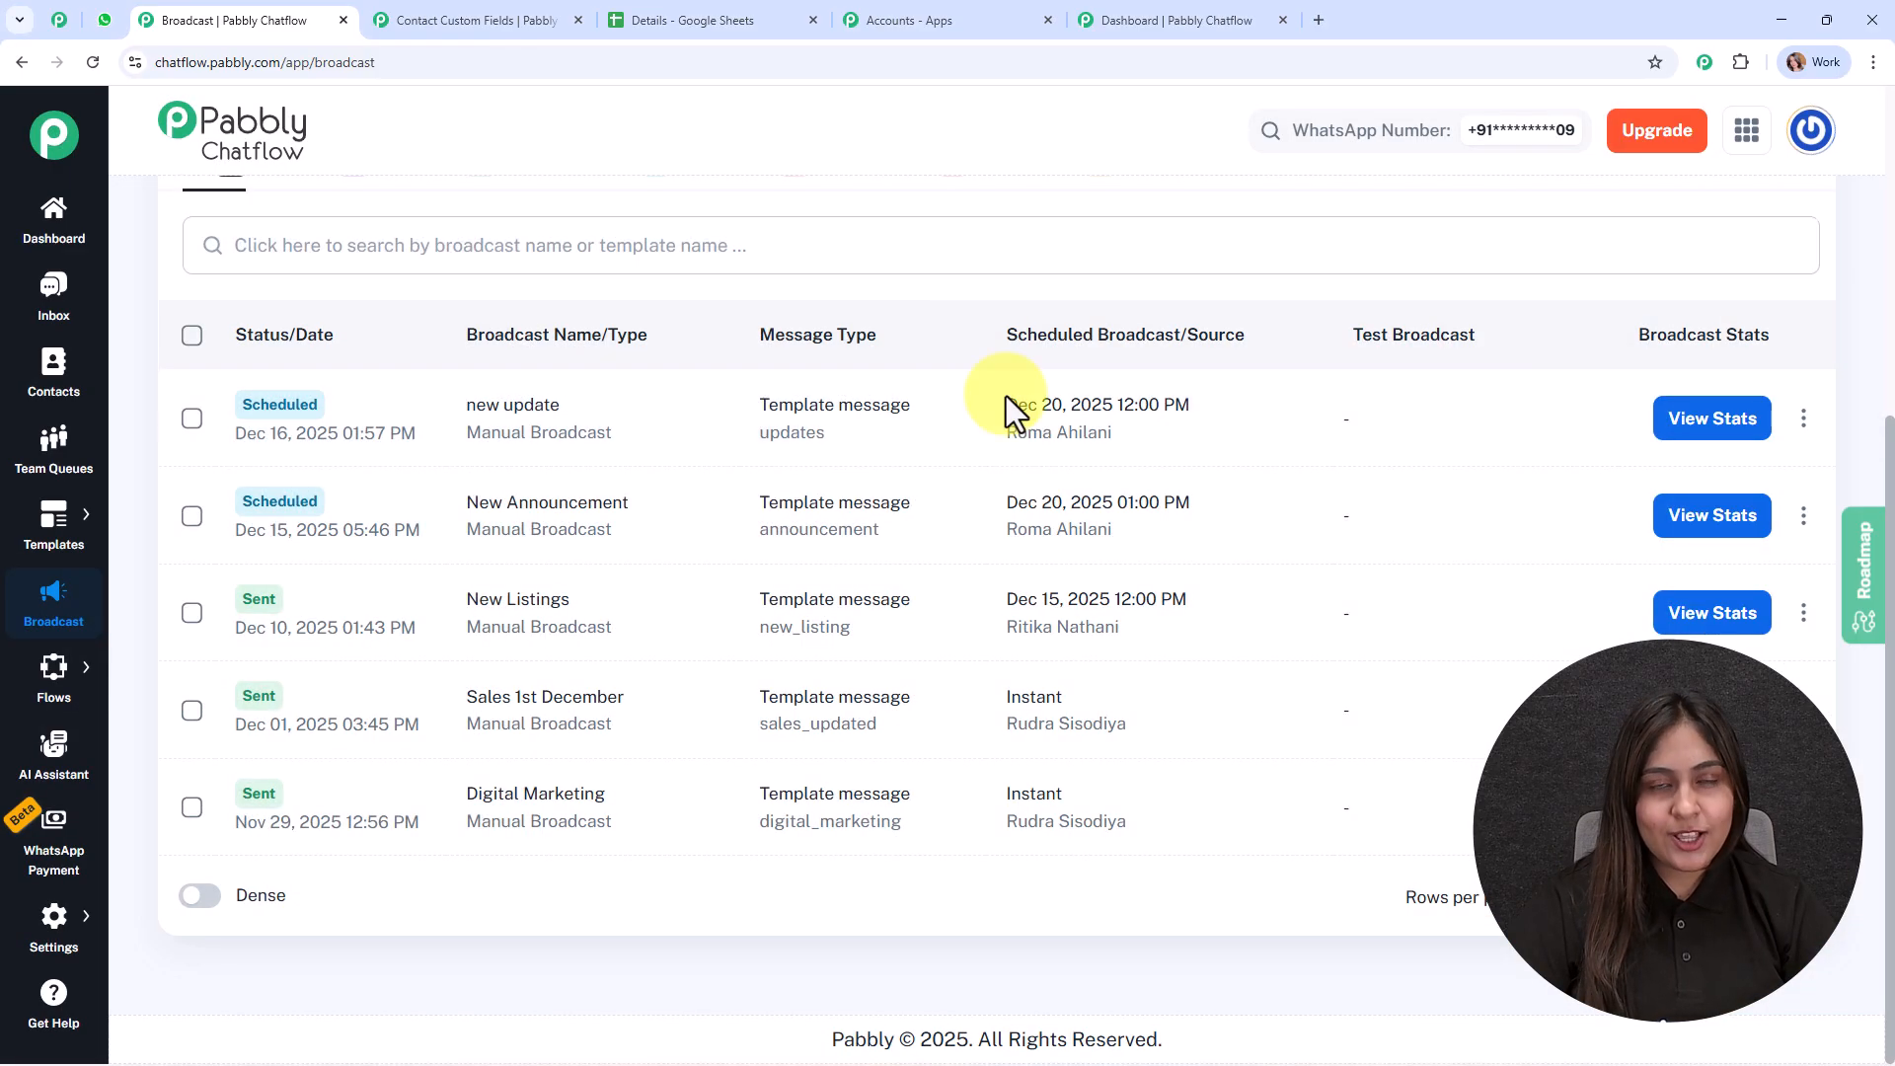
scroll(1025, 471, up, 2)
scroll(1024, 471, up, 1)
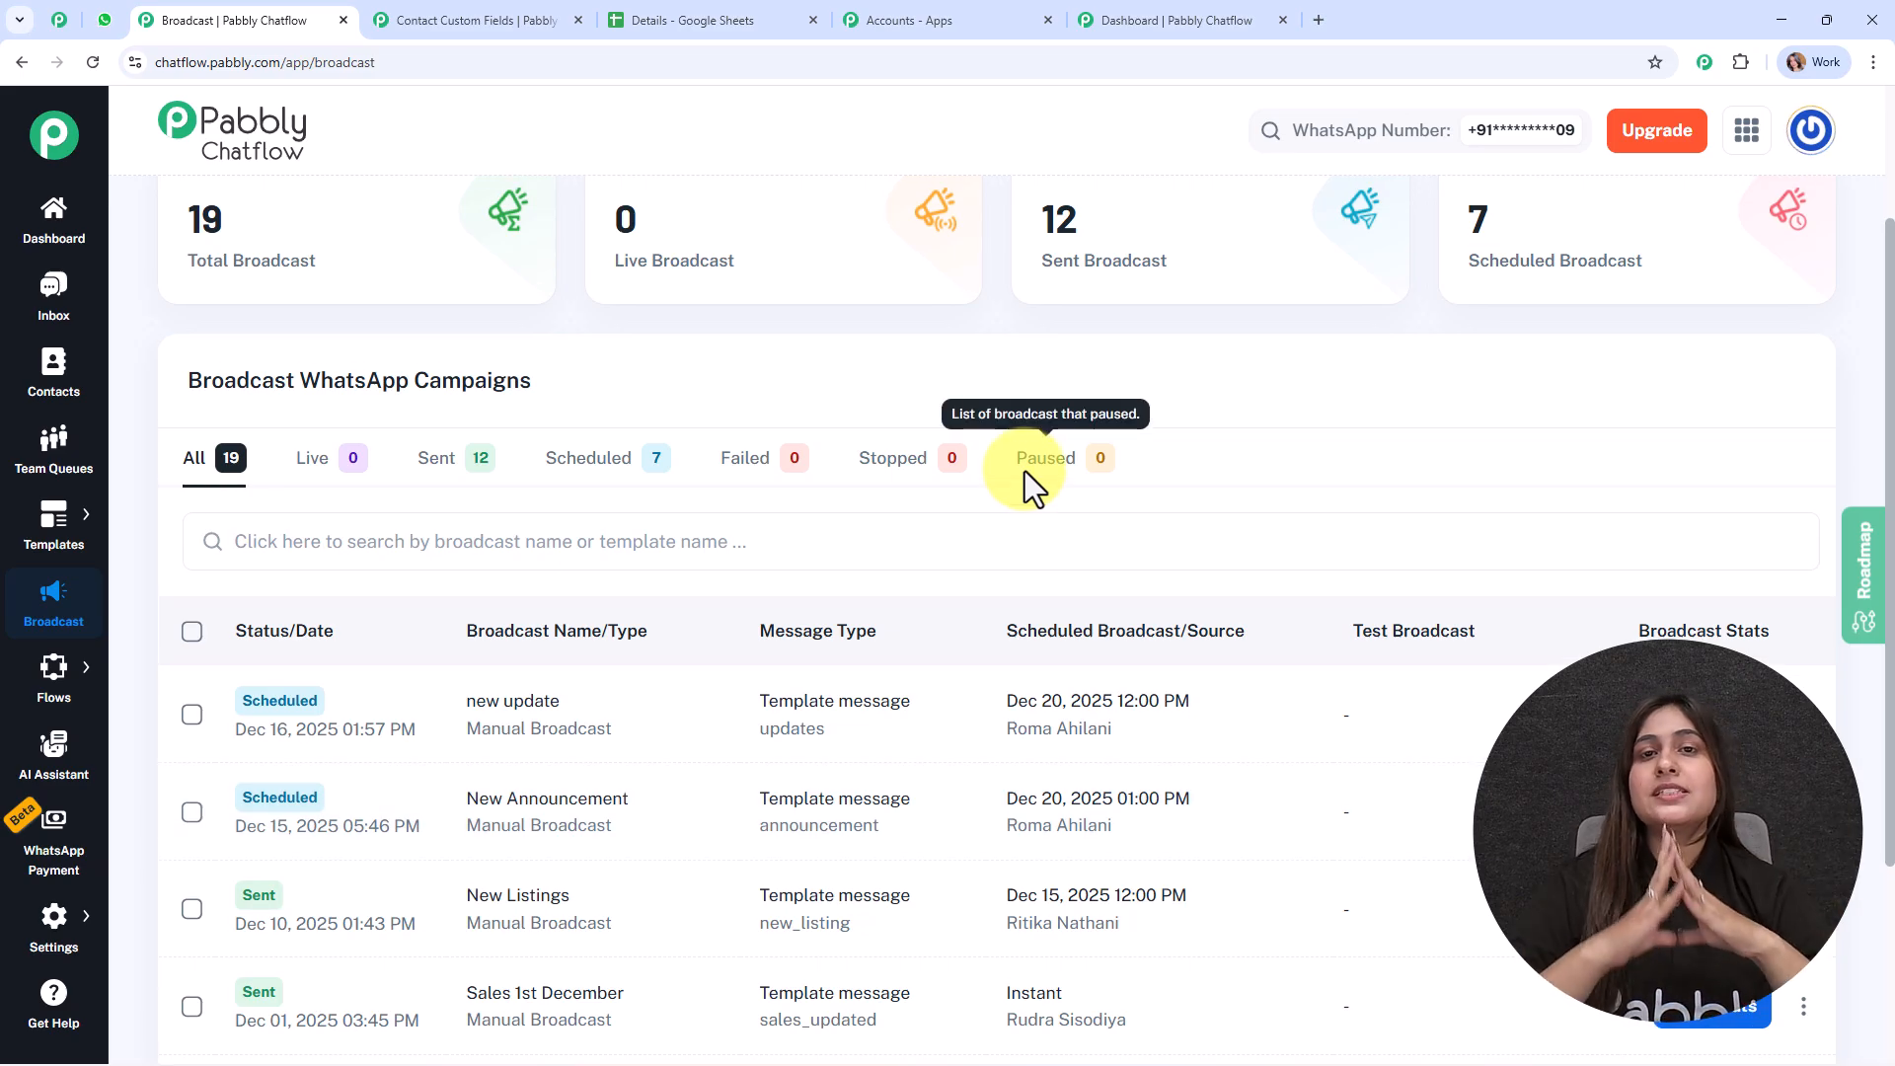